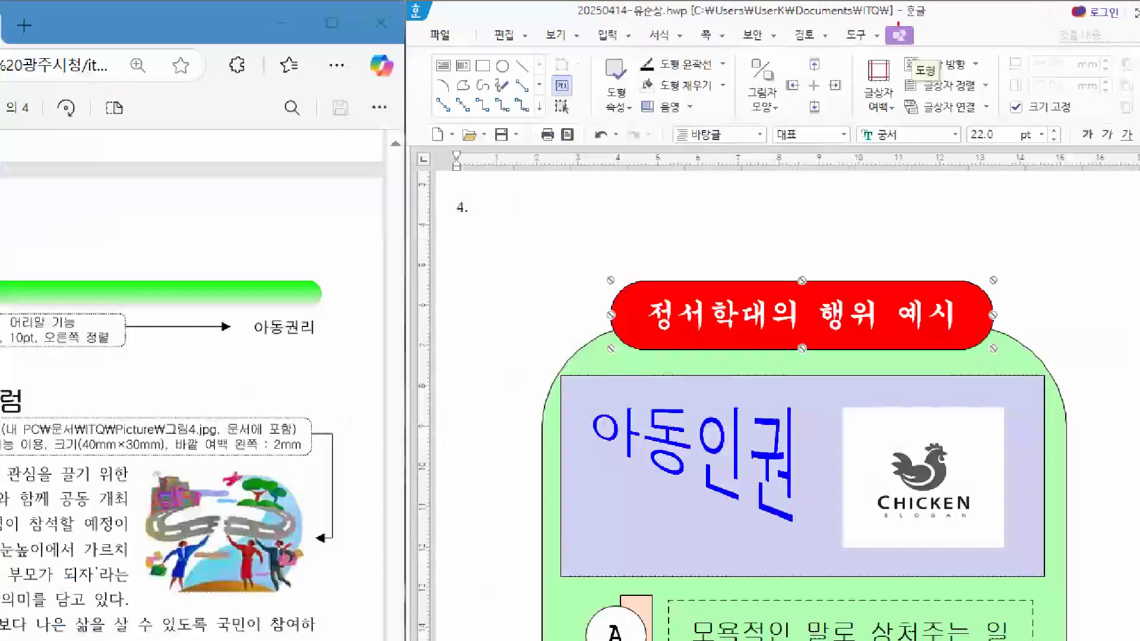
{"action": "left_click_drag", "start_coordinate": [898, 23], "coordinate": [936, 19]}
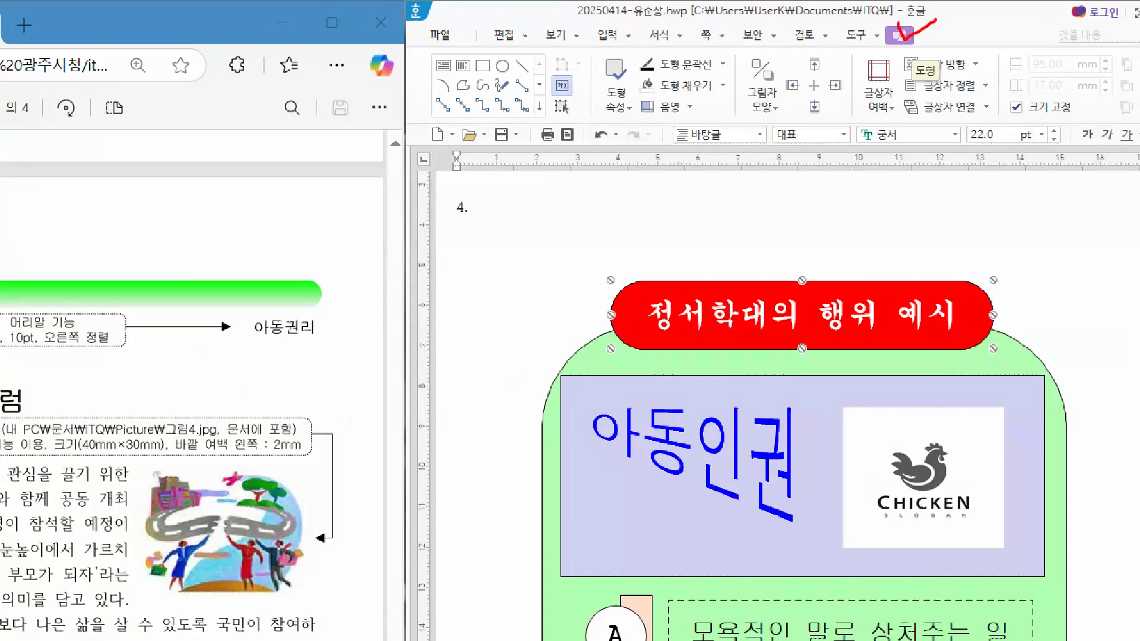
{"action": "mouse_move", "coordinate": [564, 121]}
{"action": "left_mouse_down"}
{"action": "mouse_move", "coordinate": [545, 107]}
{"action": "mouse_move", "coordinate": [559, 91]}
{"action": "mouse_move", "coordinate": [567, 119]}
{"action": "left_mouse_up"}
{"action": "key", "text": "Escape"}
Select the drawing's objects together with an object selection frame around them, and release the selection.
{"action": "left_click", "coordinate": [675, 73]}
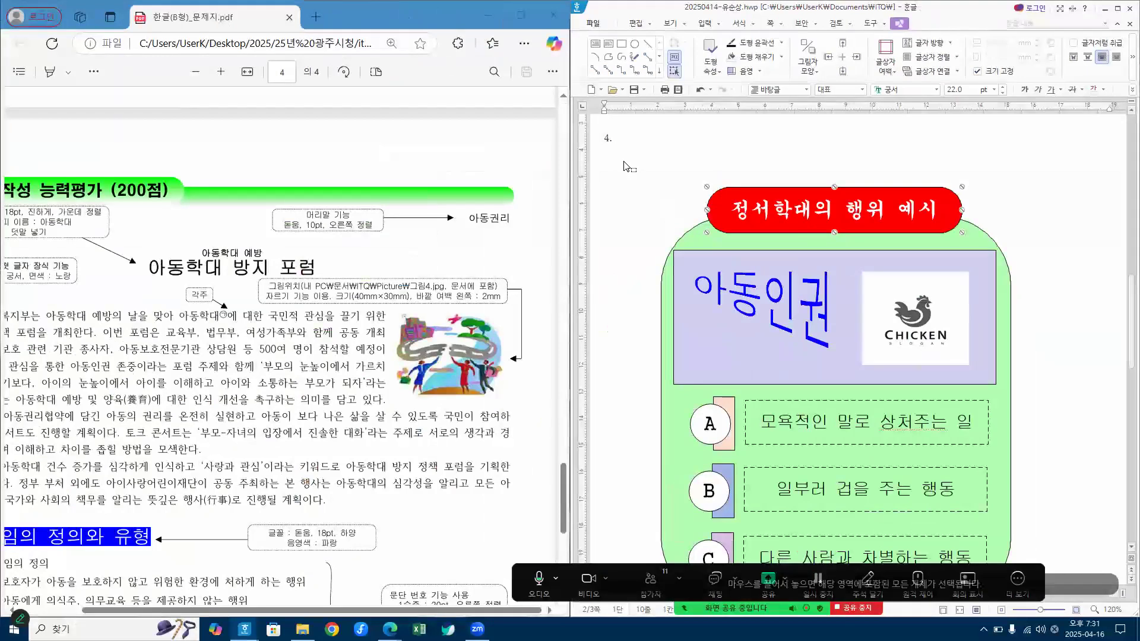
{"action": "left_click_drag", "start_coordinate": [619, 159], "coordinate": [1061, 461]}
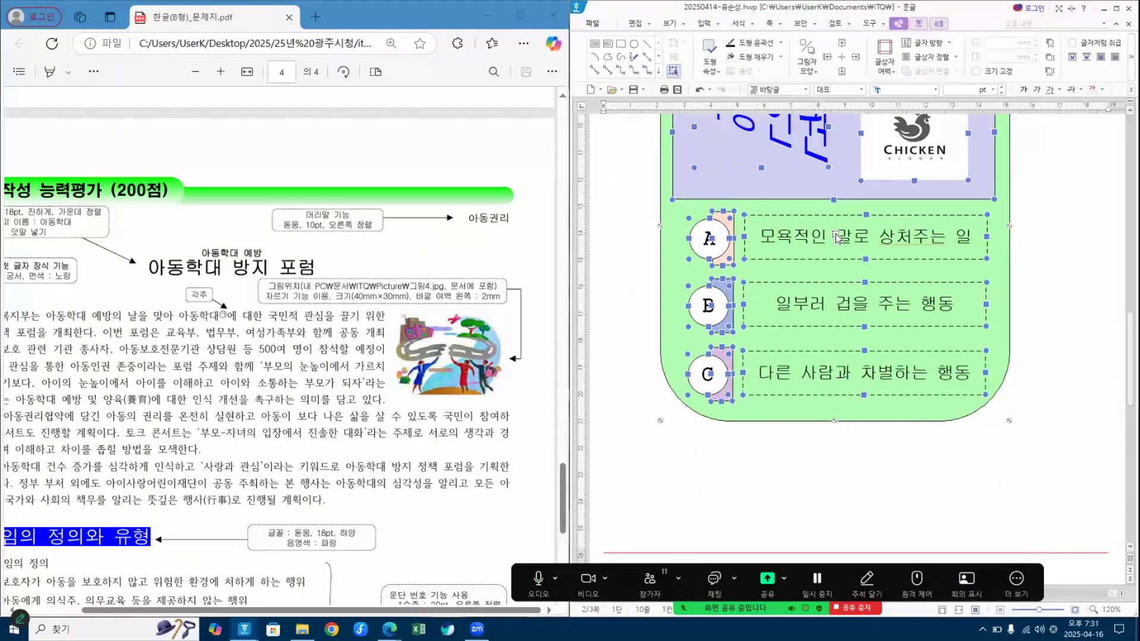
{"action": "key", "text": "Escape"}
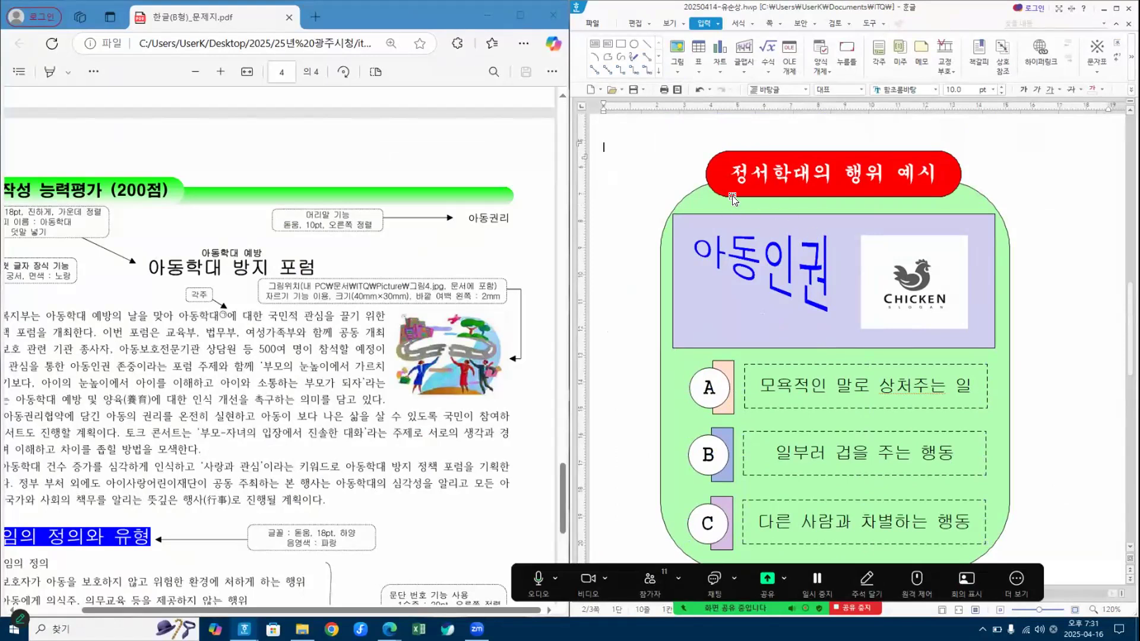
Select the red title box, background shapes, chicken picture and A circle one after another as a multiple selection, and release it.
{"action": "left_click", "coordinate": [724, 156]}
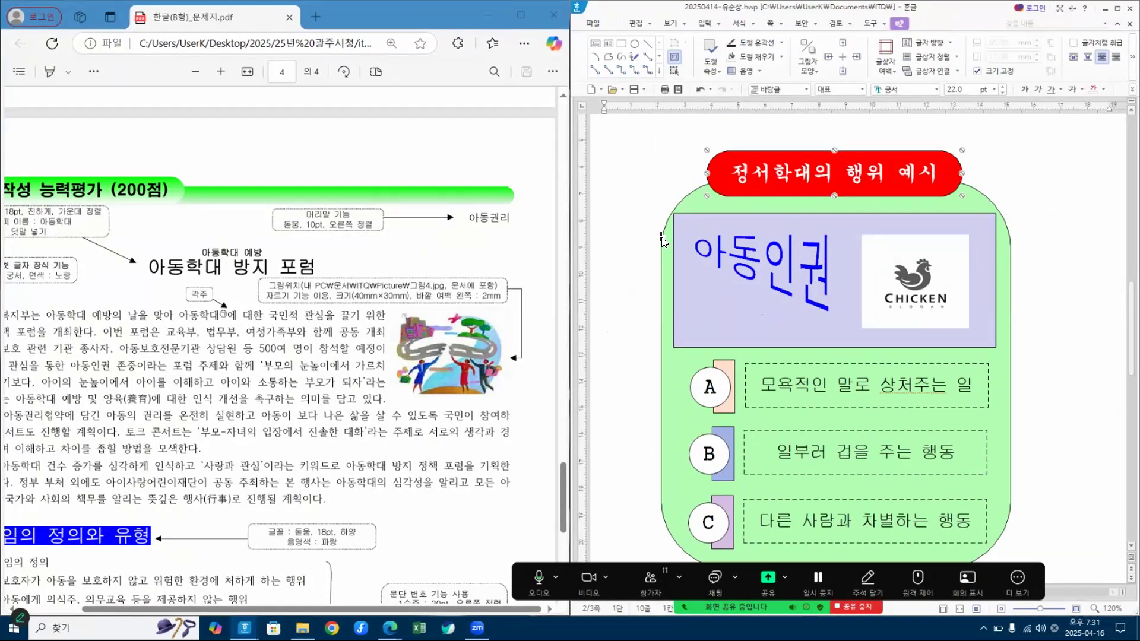
{"action": "left_click", "coordinate": [833, 290], "text": "shift"}
{"action": "left_click", "coordinate": [914, 244], "text": "shift"}
{"action": "left_click", "coordinate": [688, 401], "text": "shift"}
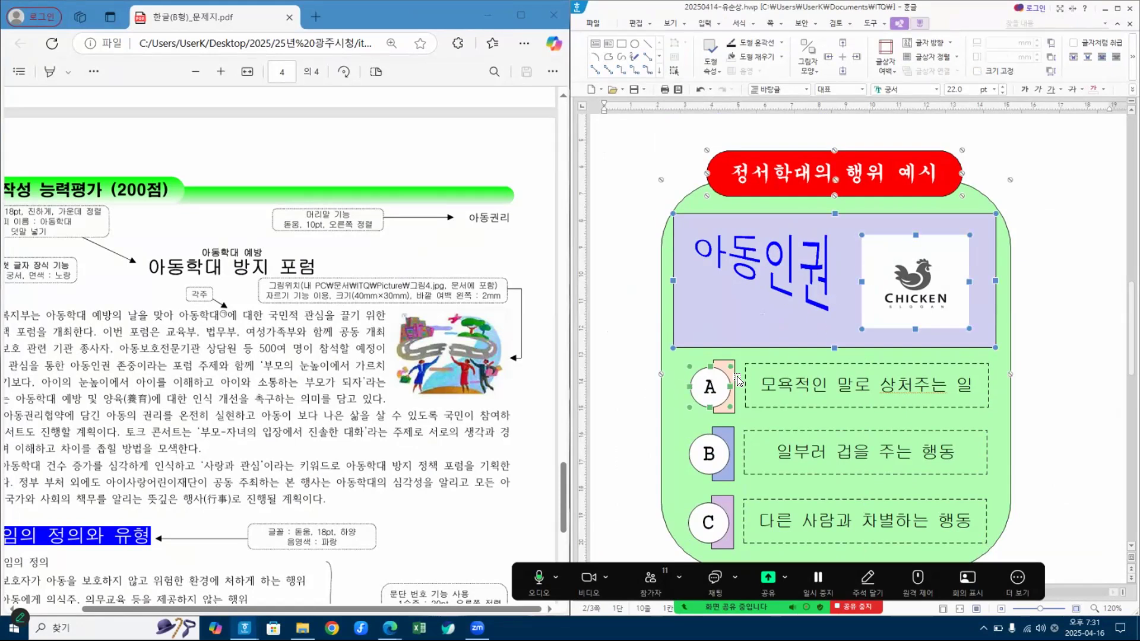
{"action": "left_click", "coordinate": [1038, 331]}
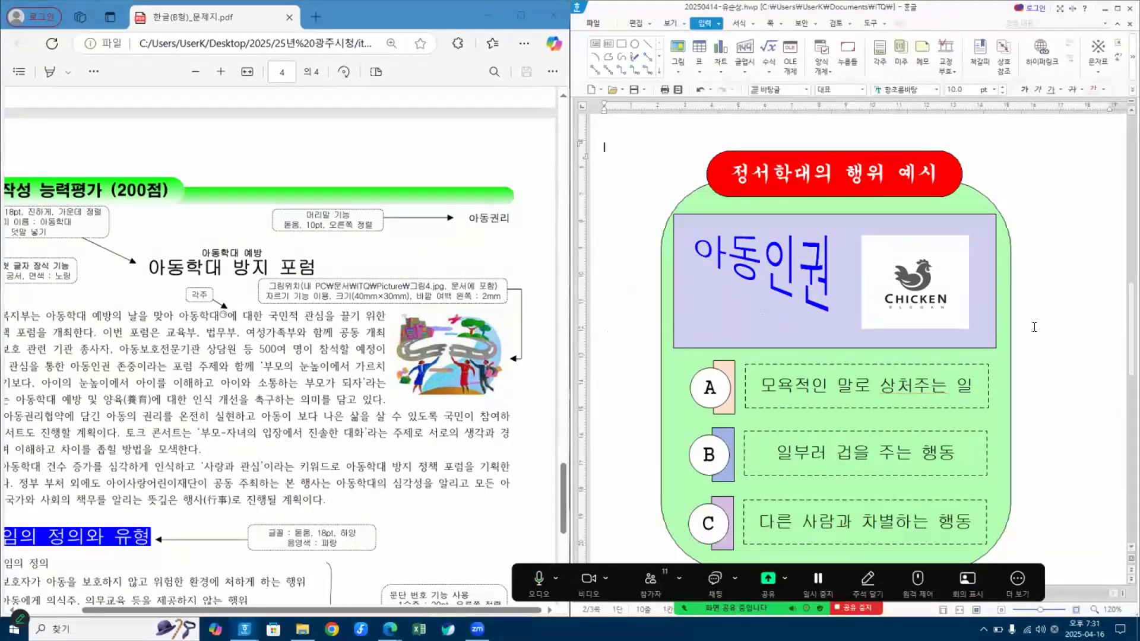
Examine the exam sheet's bookmark name and report title on page 4 and the picture's hyperlink instruction on page 3.
{"action": "scroll", "coordinate": [1034, 327], "scroll_direction": "down", "scroll_amount": 5}
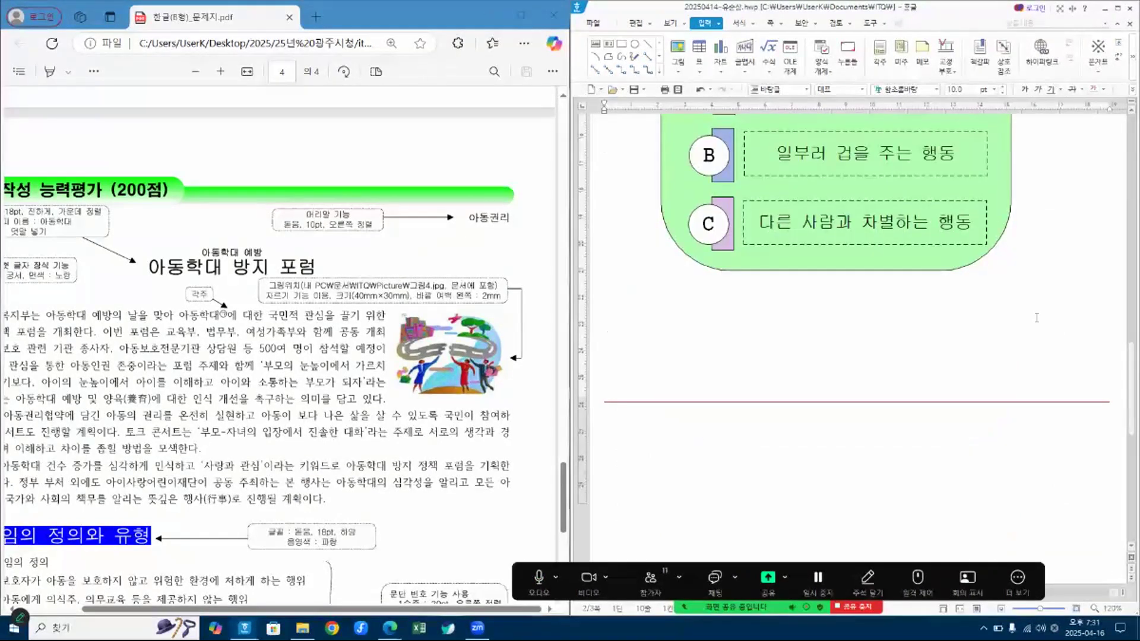
{"action": "scroll", "coordinate": [1036, 318], "scroll_direction": "up", "scroll_amount": 2}
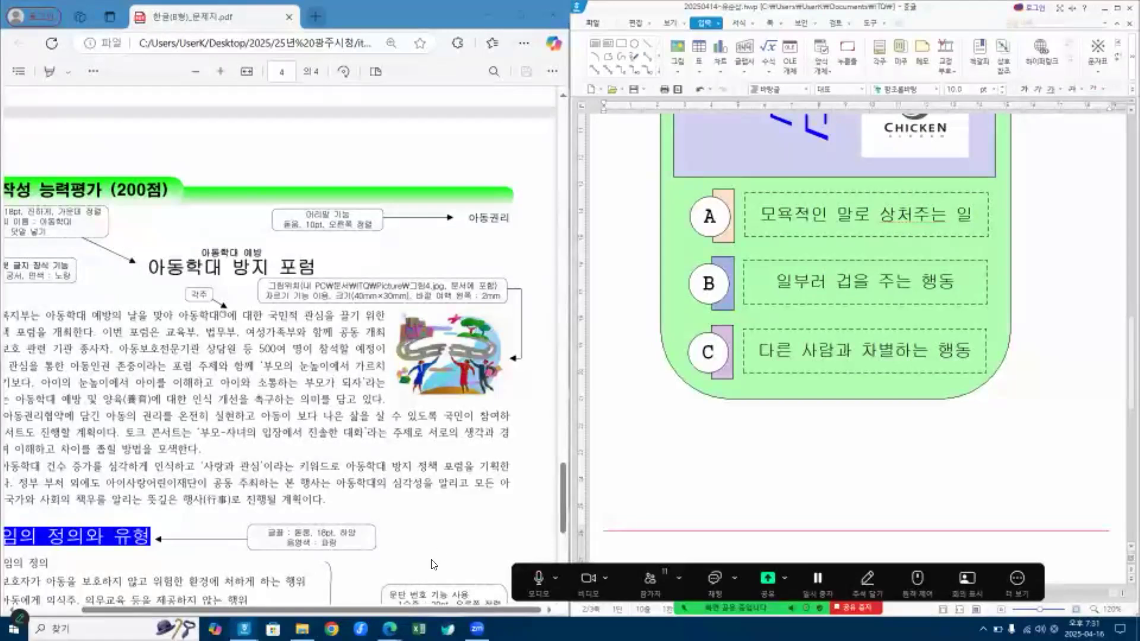
{"action": "left_click_drag", "start_coordinate": [361, 609], "coordinate": [202, 593]}
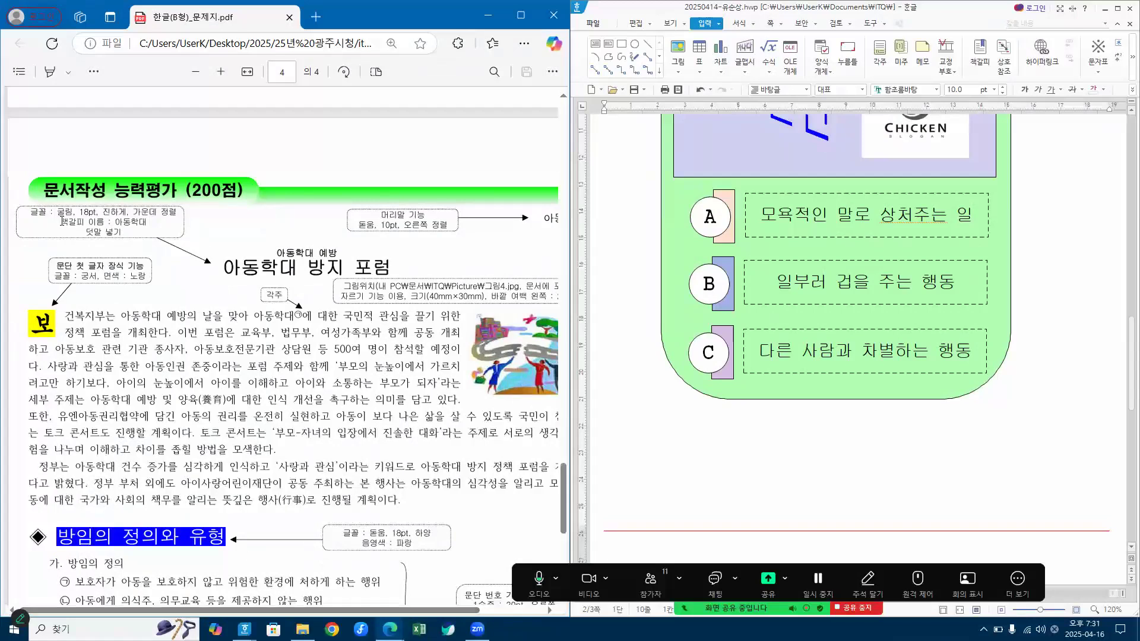
{"action": "left_click_drag", "start_coordinate": [60, 222], "coordinate": [148, 227]}
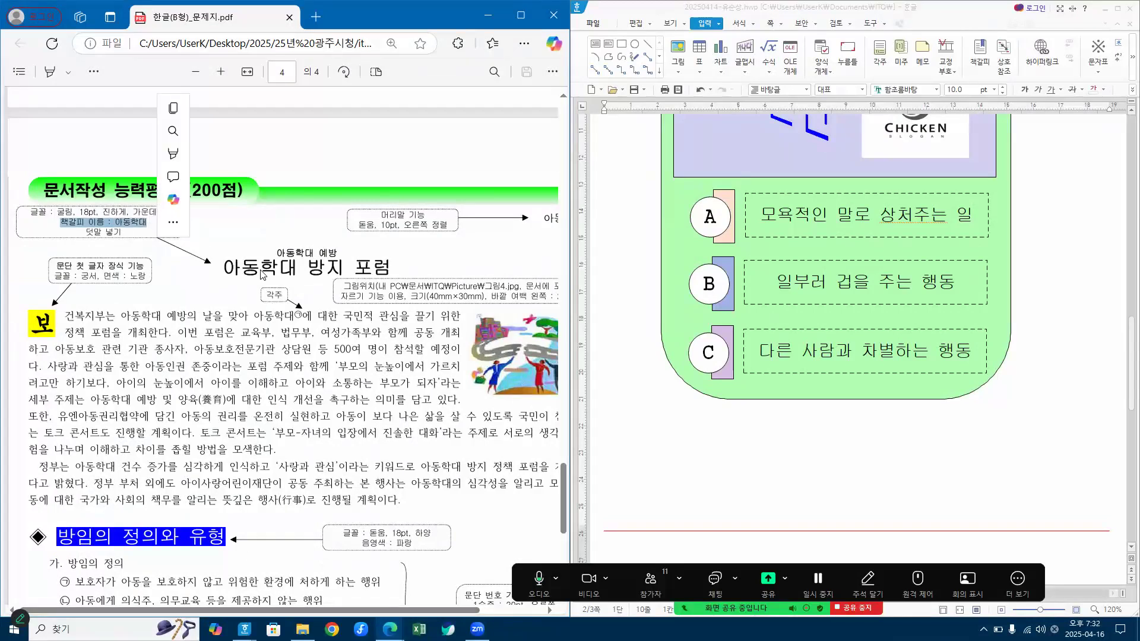
{"action": "left_click", "coordinate": [302, 271]}
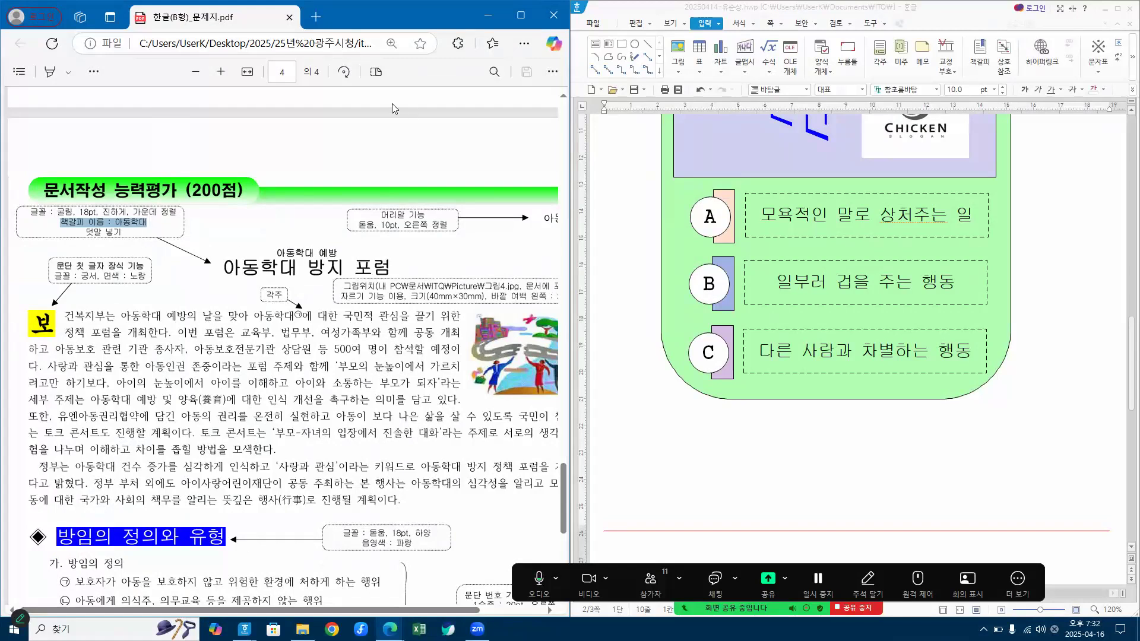
{"action": "scroll", "coordinate": [377, 163], "scroll_direction": "up", "scroll_amount": 5}
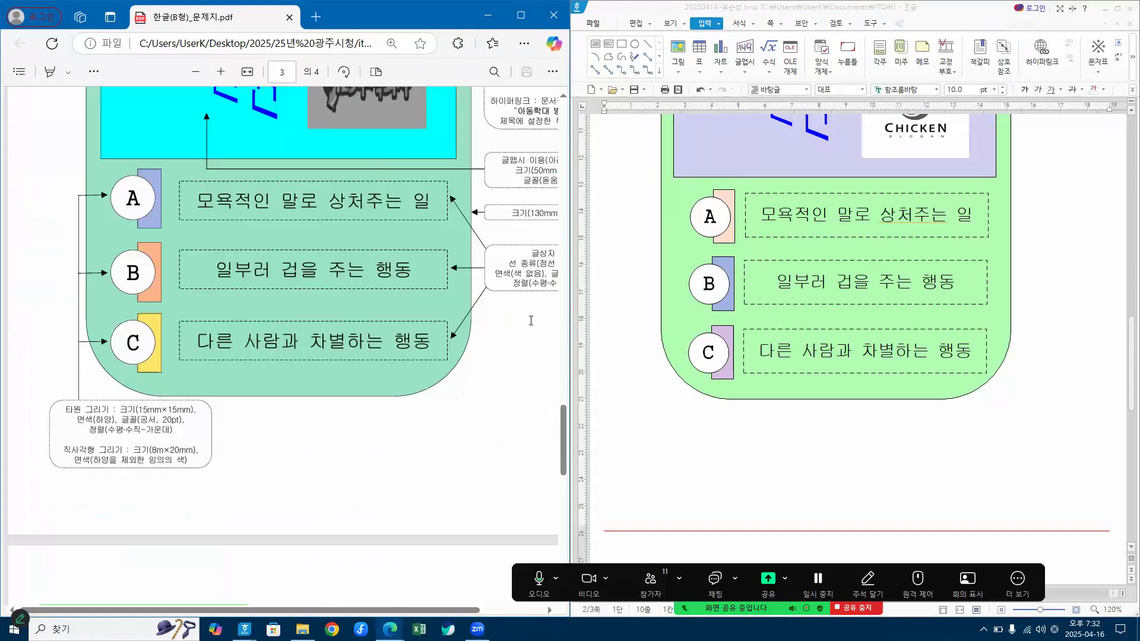
{"action": "scroll", "coordinate": [531, 321], "scroll_direction": "up", "scroll_amount": 3}
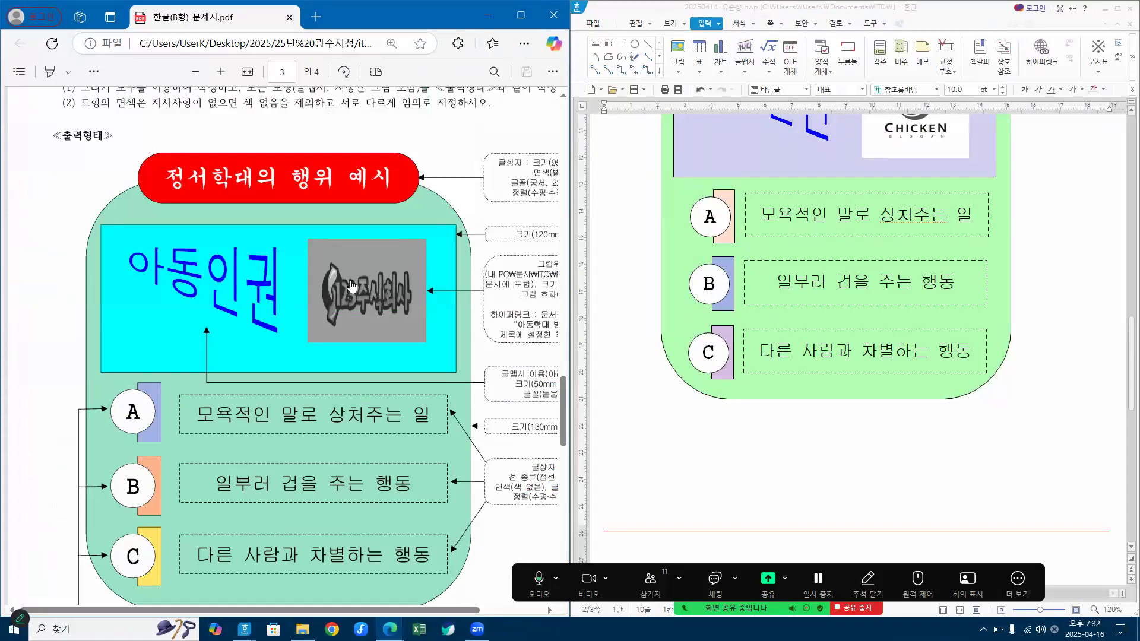
{"action": "scroll", "coordinate": [358, 320], "scroll_direction": "down", "scroll_amount": 8}
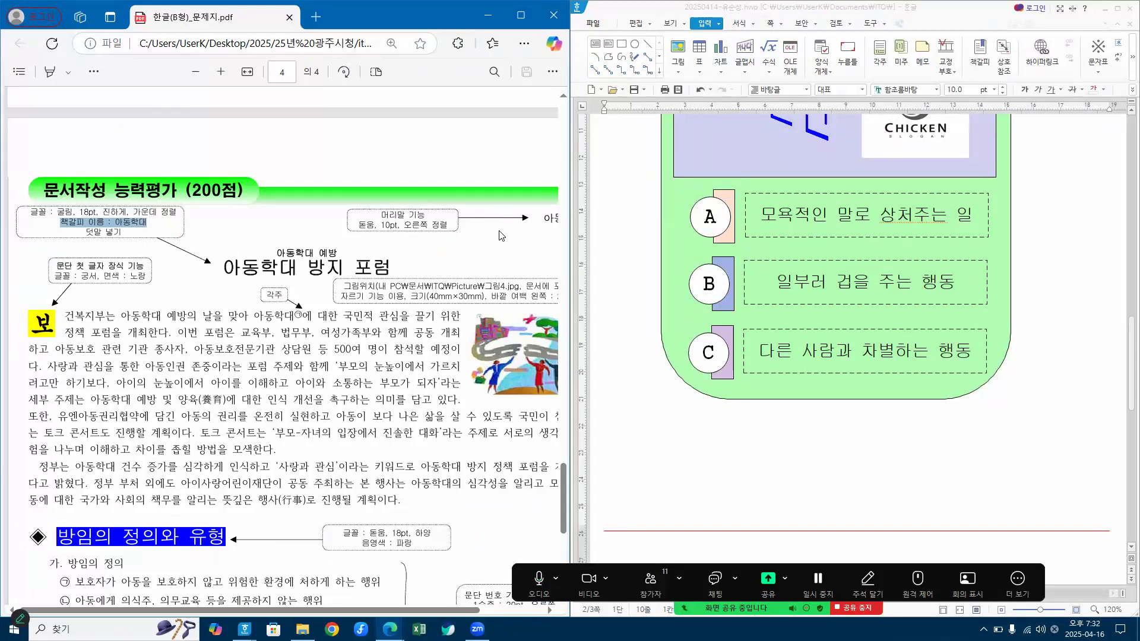
{"action": "left_click_drag", "start_coordinate": [217, 264], "coordinate": [415, 264]}
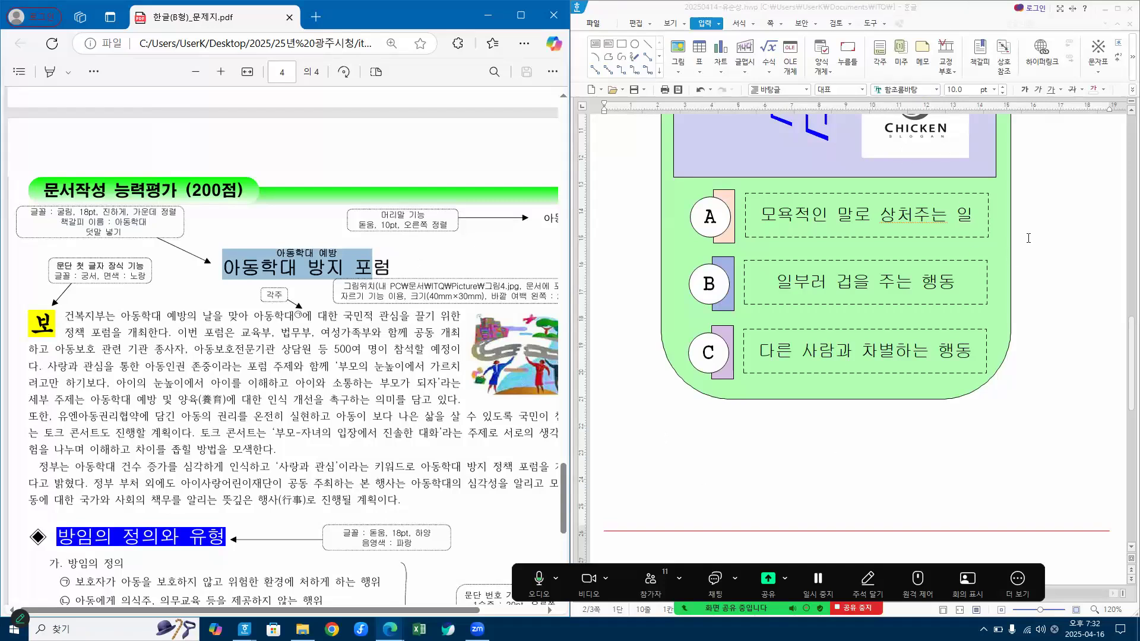
Inspect the 아동인권 word art and the chicken picture in the drawing.
{"action": "scroll", "coordinate": [944, 325], "scroll_direction": "up", "scroll_amount": 3}
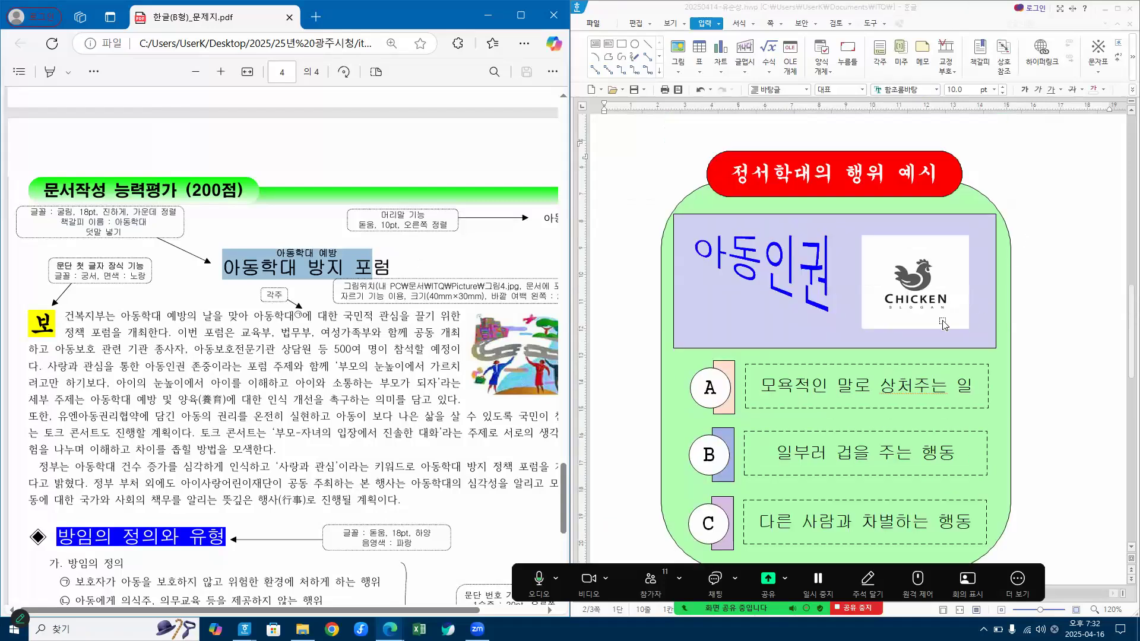
{"action": "left_click", "coordinate": [779, 268]}
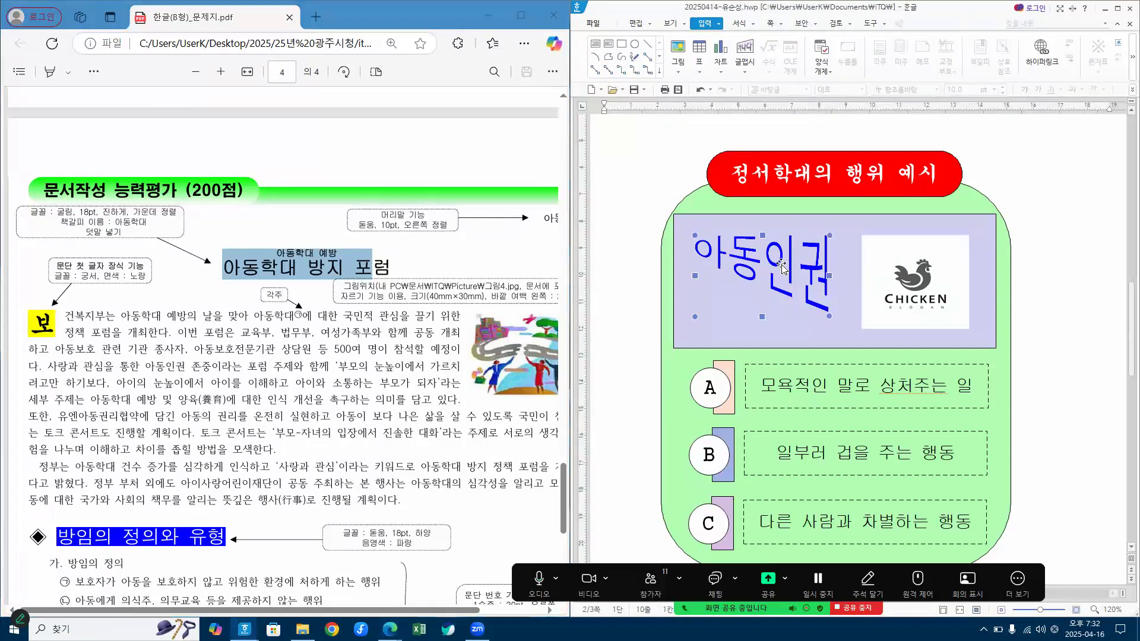
{"action": "left_click", "coordinate": [889, 271]}
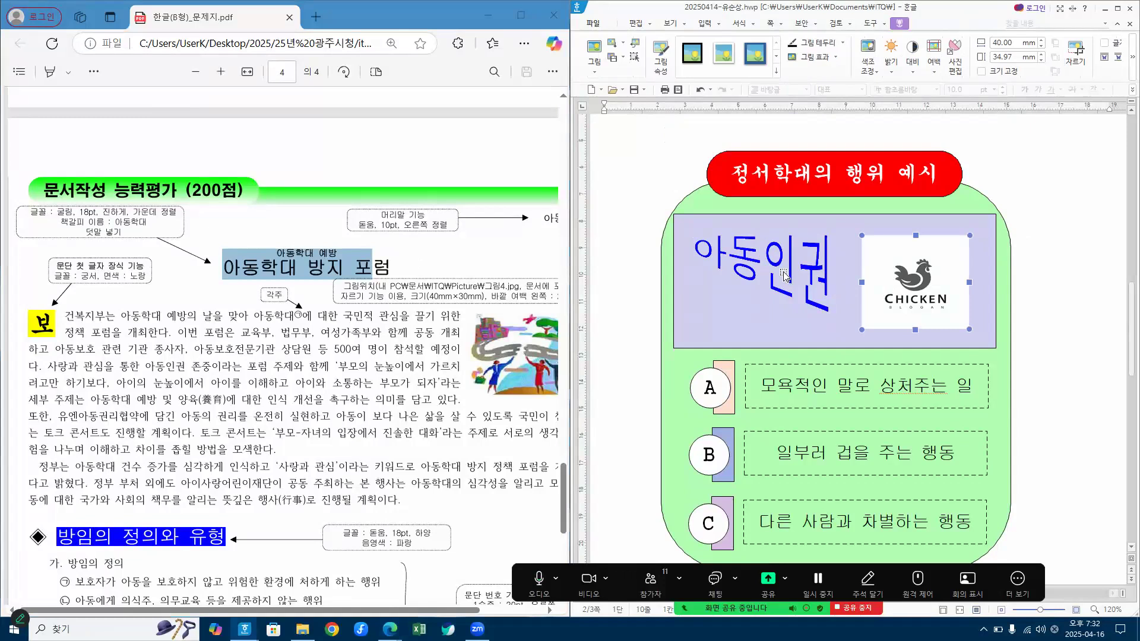
{"action": "left_click", "coordinate": [1042, 311]}
Enter the title "아동학대 방지 포럼" on the first line of page 3 of the document.
{"action": "scroll", "coordinate": [1041, 311], "scroll_direction": "down", "scroll_amount": 5}
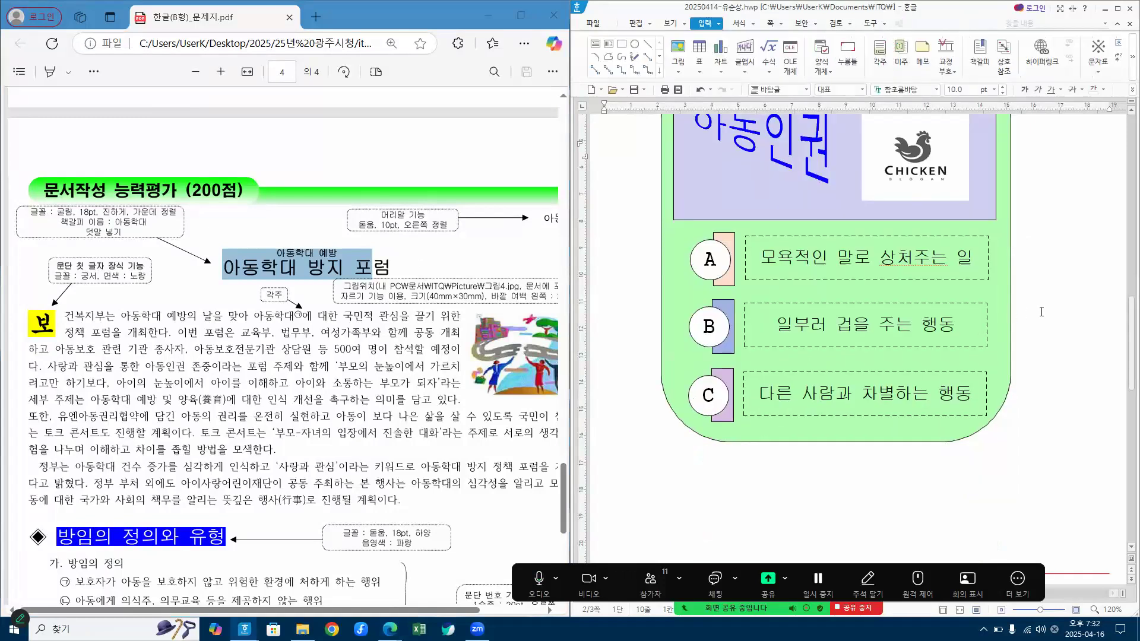
{"action": "left_click", "coordinate": [684, 338]}
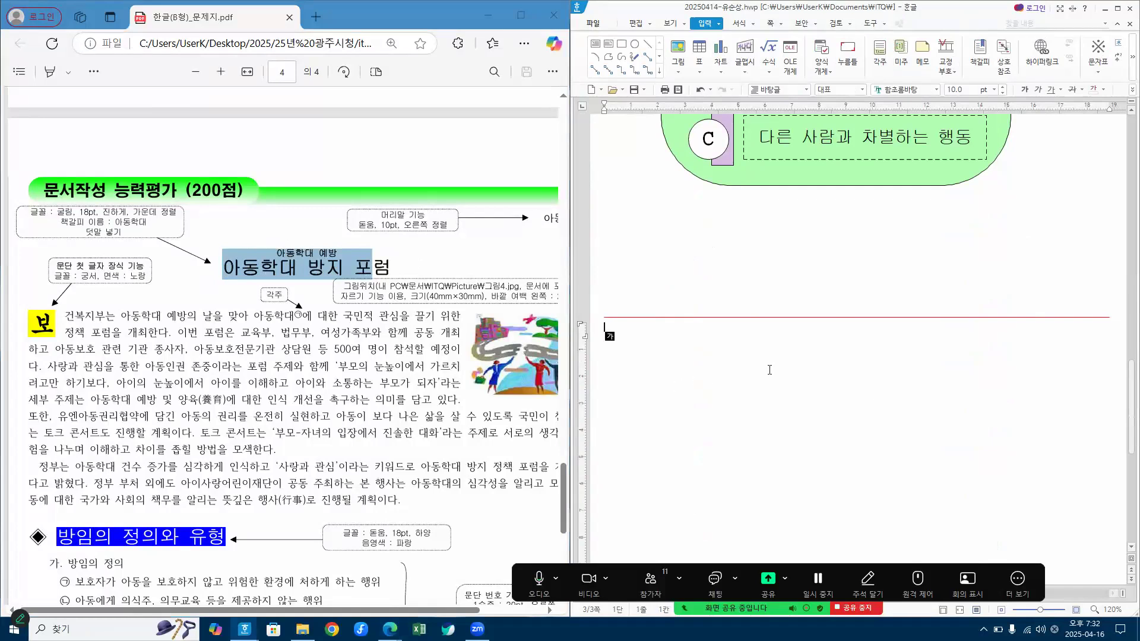
{"action": "type", "text": "아동학대 방지 포럼"}
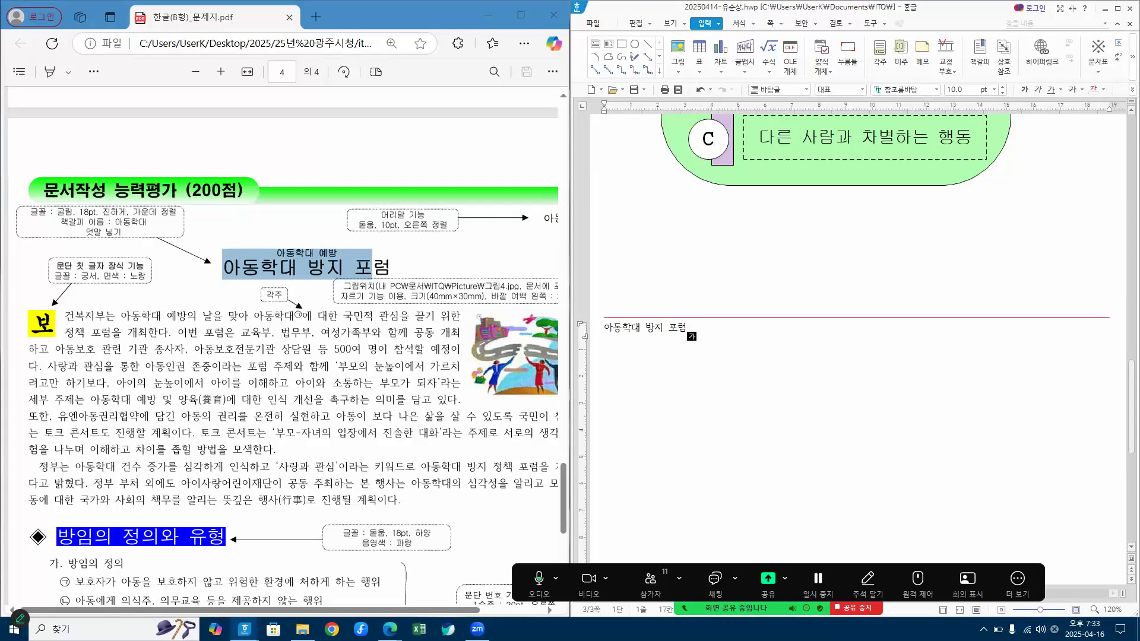
{"action": "left_click", "coordinate": [632, 330]}
{"action": "left_click", "coordinate": [647, 328]}
{"action": "left_click", "coordinate": [720, 25]}
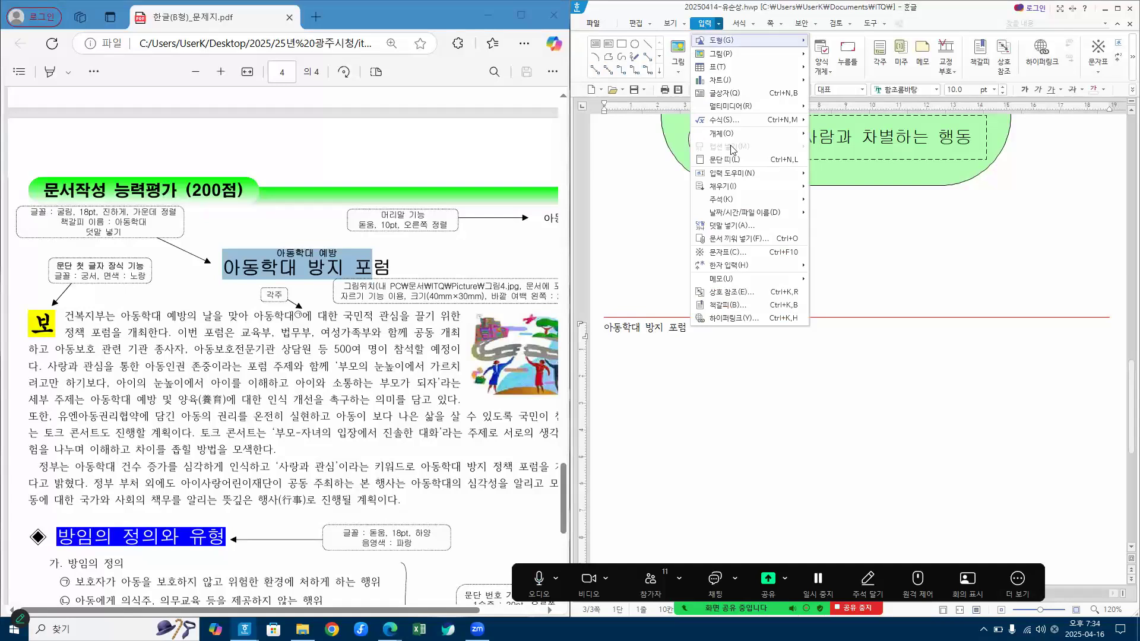
{"action": "left_click", "coordinate": [726, 307]}
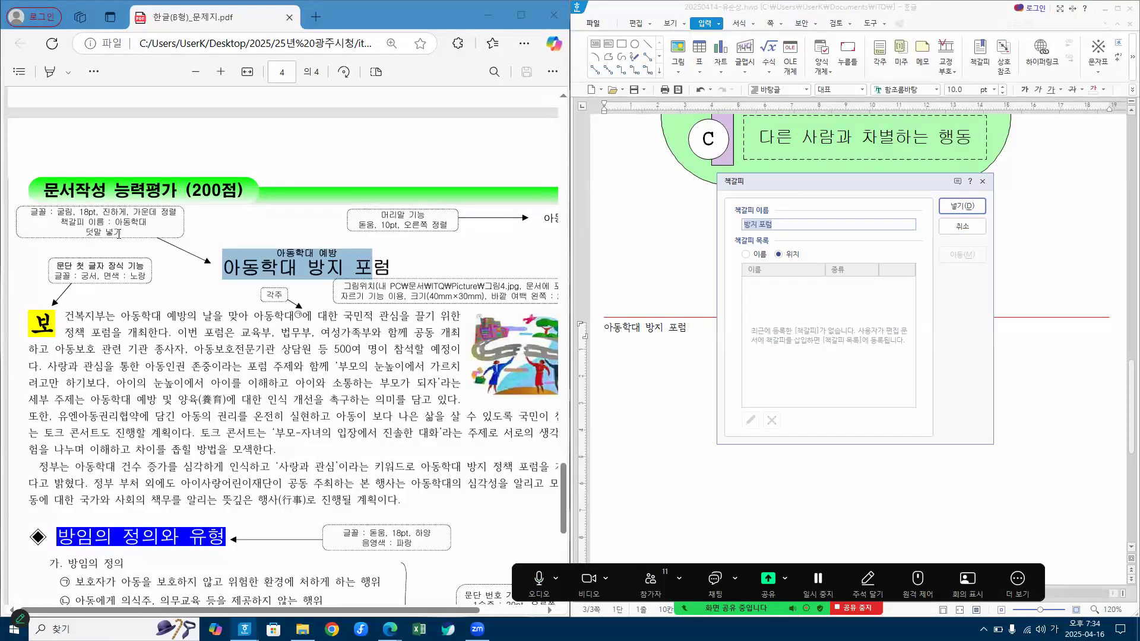
{"action": "left_click", "coordinate": [974, 227]}
Insert a bookmark named "아동학대" directly after the word 아동학대 in the page 3 title.
{"action": "left_click", "coordinate": [640, 327]}
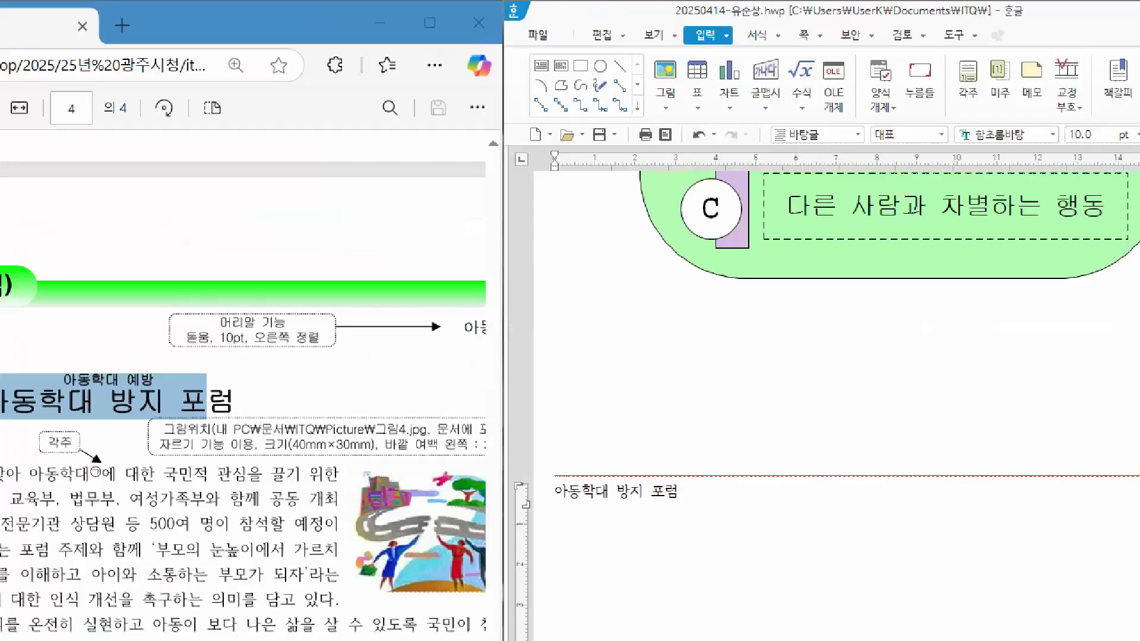
{"action": "mouse_move", "coordinate": [738, 45]}
{"action": "left_mouse_down"}
{"action": "mouse_move", "coordinate": [724, 42]}
{"action": "mouse_move", "coordinate": [726, 21]}
{"action": "mouse_move", "coordinate": [738, 49]}
{"action": "left_mouse_up"}
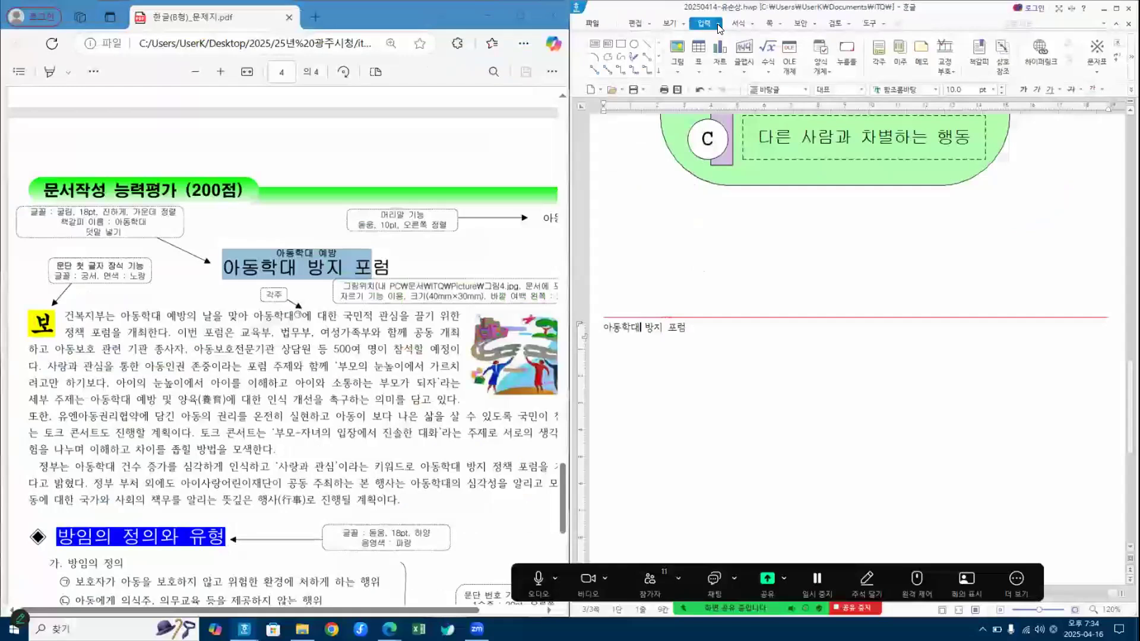
{"action": "left_click", "coordinate": [726, 35]}
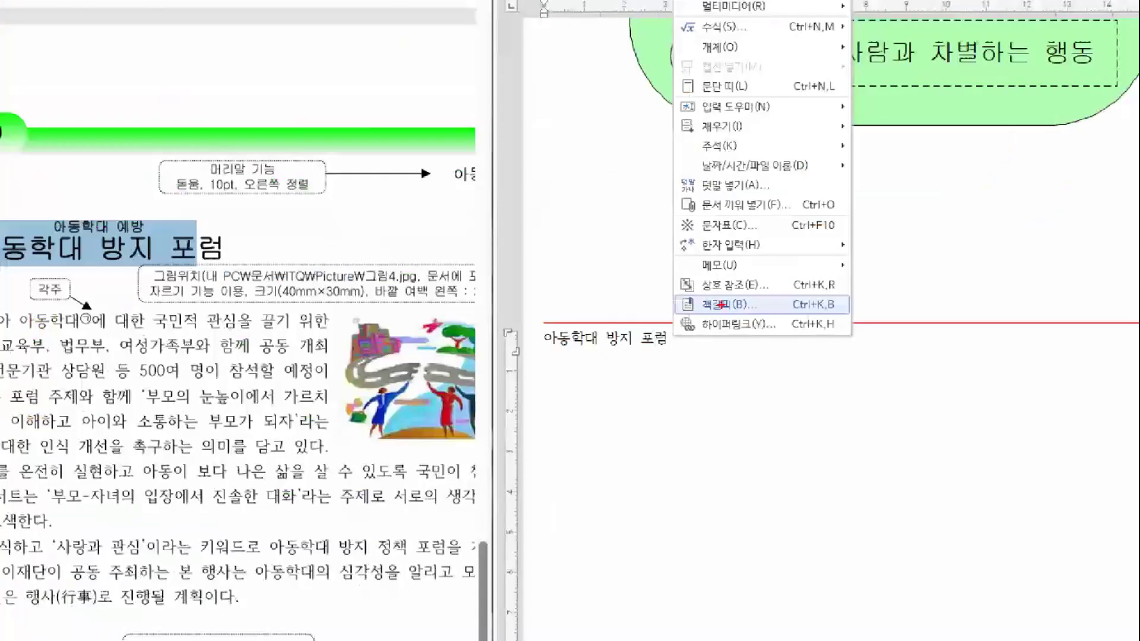
{"action": "mouse_move", "coordinate": [770, 311]}
{"action": "left_mouse_down"}
{"action": "mouse_move", "coordinate": [710, 309]}
{"action": "mouse_move", "coordinate": [738, 282]}
{"action": "mouse_move", "coordinate": [763, 314]}
{"action": "left_mouse_up"}
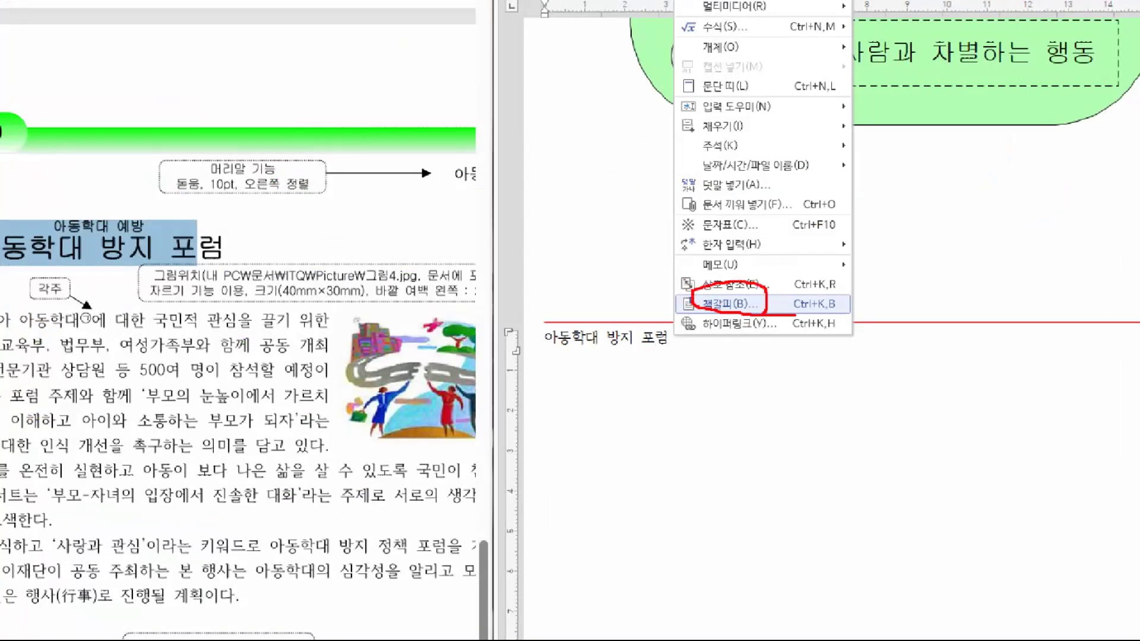
{"action": "key", "text": "Escape"}
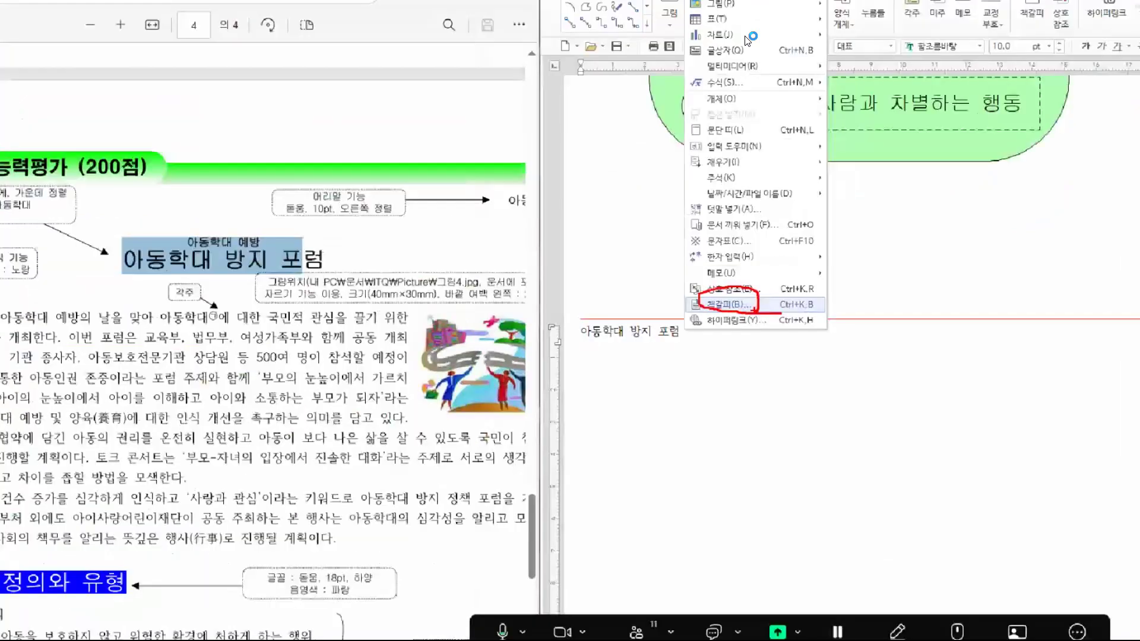
{"action": "left_click", "coordinate": [718, 24]}
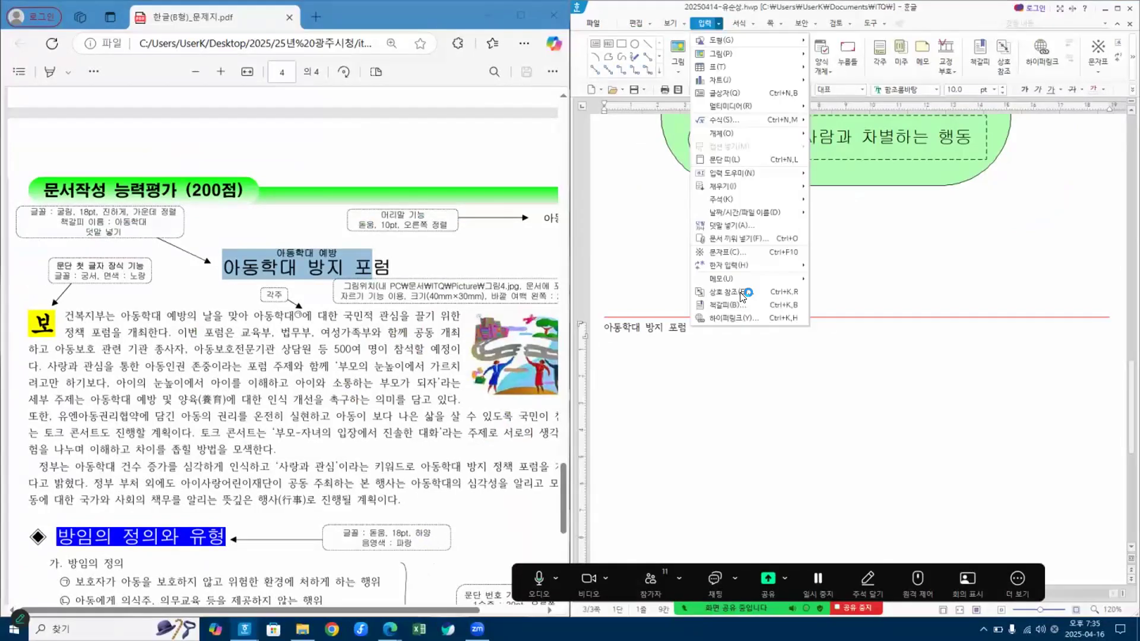
{"action": "left_click", "coordinate": [731, 305]}
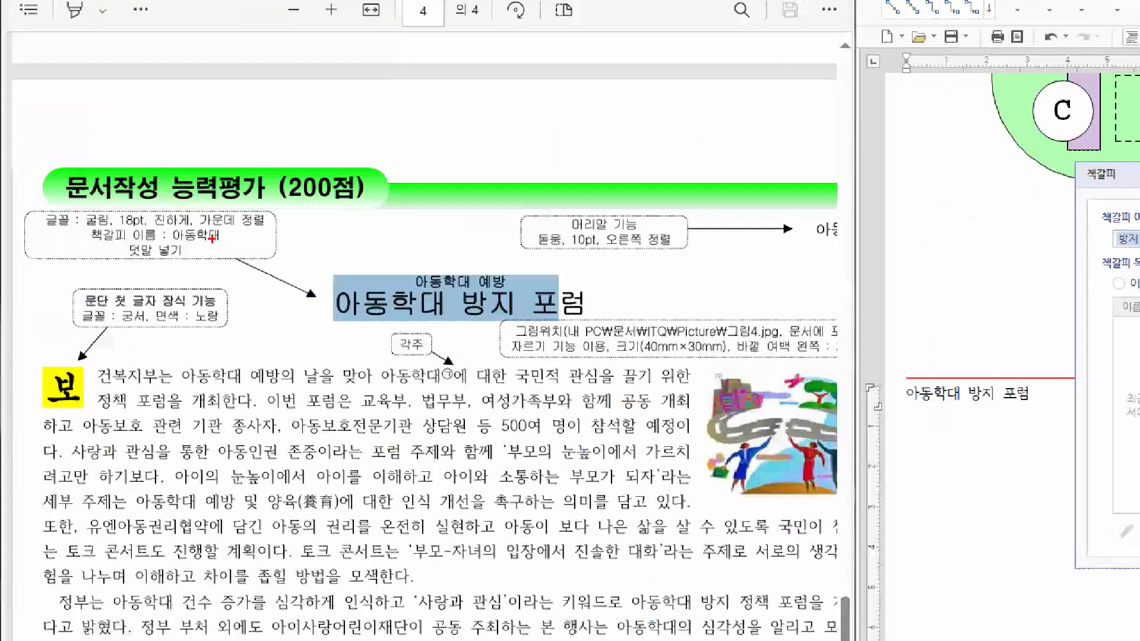
{"action": "mouse_move", "coordinate": [212, 238]}
{"action": "left_mouse_down"}
{"action": "mouse_move", "coordinate": [217, 249]}
{"action": "mouse_move", "coordinate": [95, 240]}
{"action": "mouse_move", "coordinate": [156, 217]}
{"action": "mouse_move", "coordinate": [221, 230]}
{"action": "mouse_move", "coordinate": [199, 252]}
{"action": "left_mouse_up"}
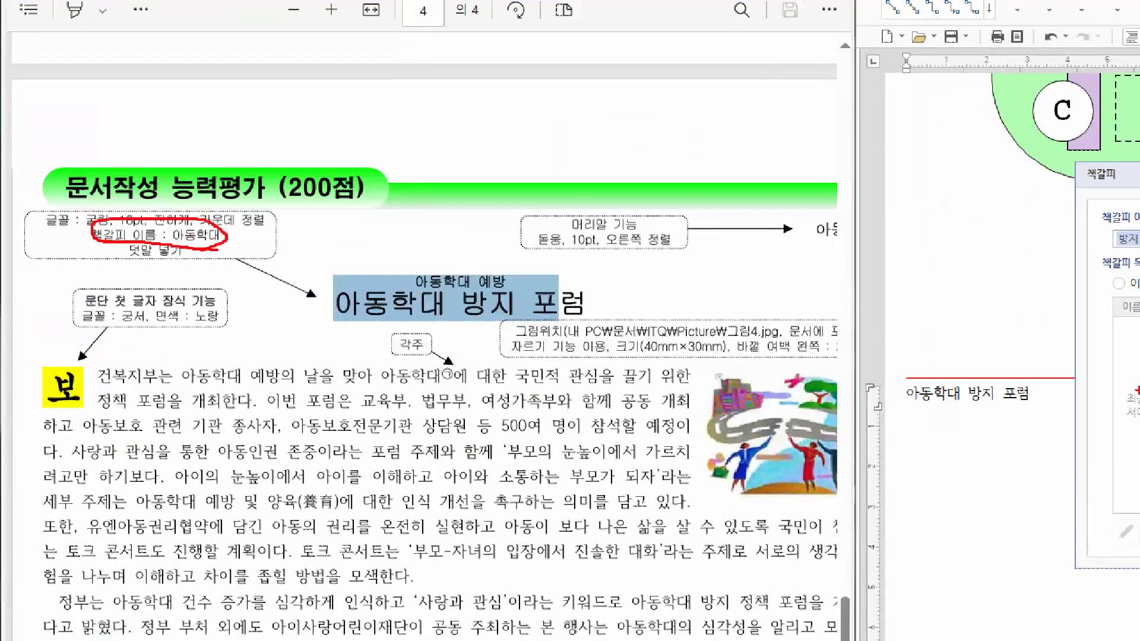
{"action": "key", "text": "Escape"}
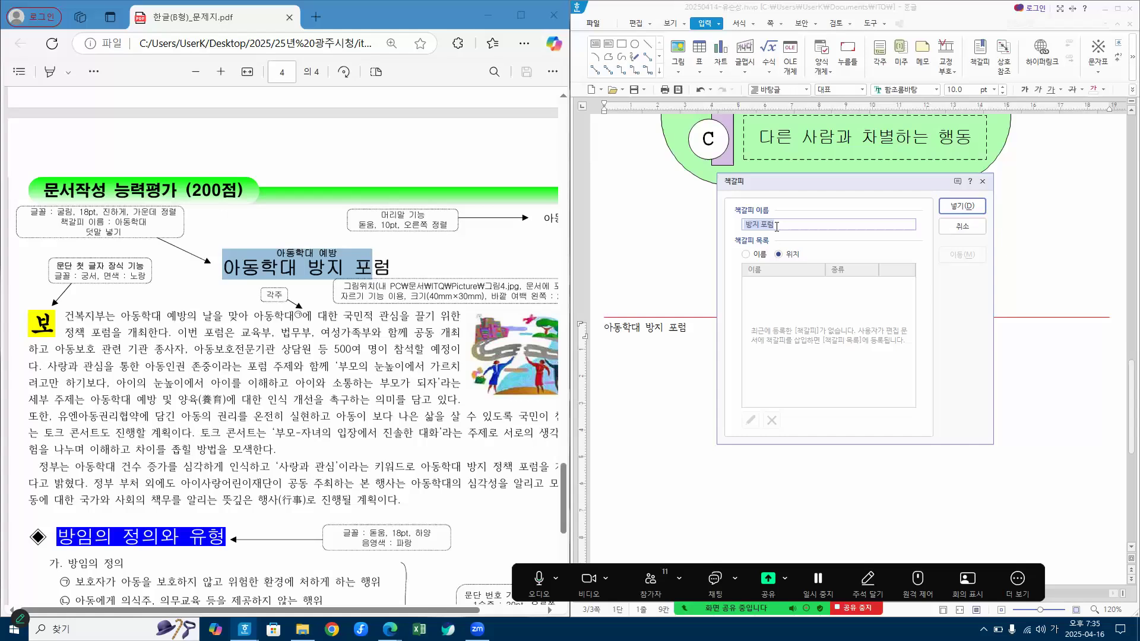
{"action": "type", "text": "아동학대"}
{"action": "left_click", "coordinate": [970, 211]}
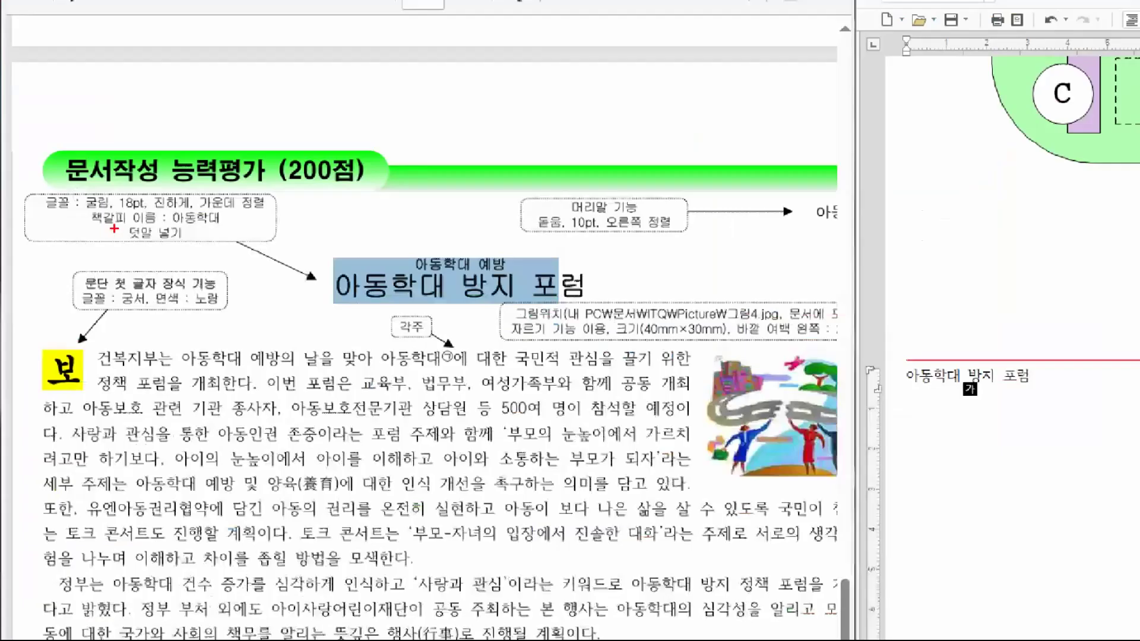
{"action": "mouse_move", "coordinate": [89, 207]}
{"action": "left_mouse_down"}
{"action": "mouse_move", "coordinate": [248, 224]}
{"action": "mouse_move", "coordinate": [129, 213]}
{"action": "mouse_move", "coordinate": [128, 239]}
{"action": "mouse_move", "coordinate": [150, 231]}
{"action": "left_mouse_up"}
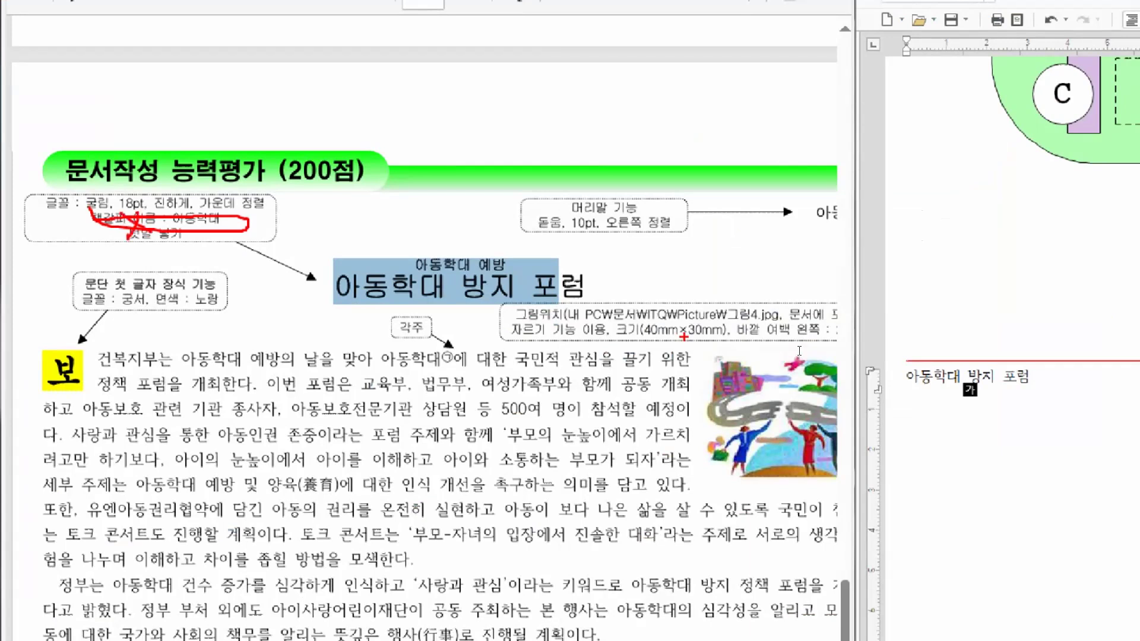
Check the exam sheet's page 4 report title against the hyperlink instruction for the logo picture on page 3.
{"action": "key", "text": "Escape"}
{"action": "scroll", "coordinate": [858, 243], "scroll_direction": "up", "scroll_amount": 3}
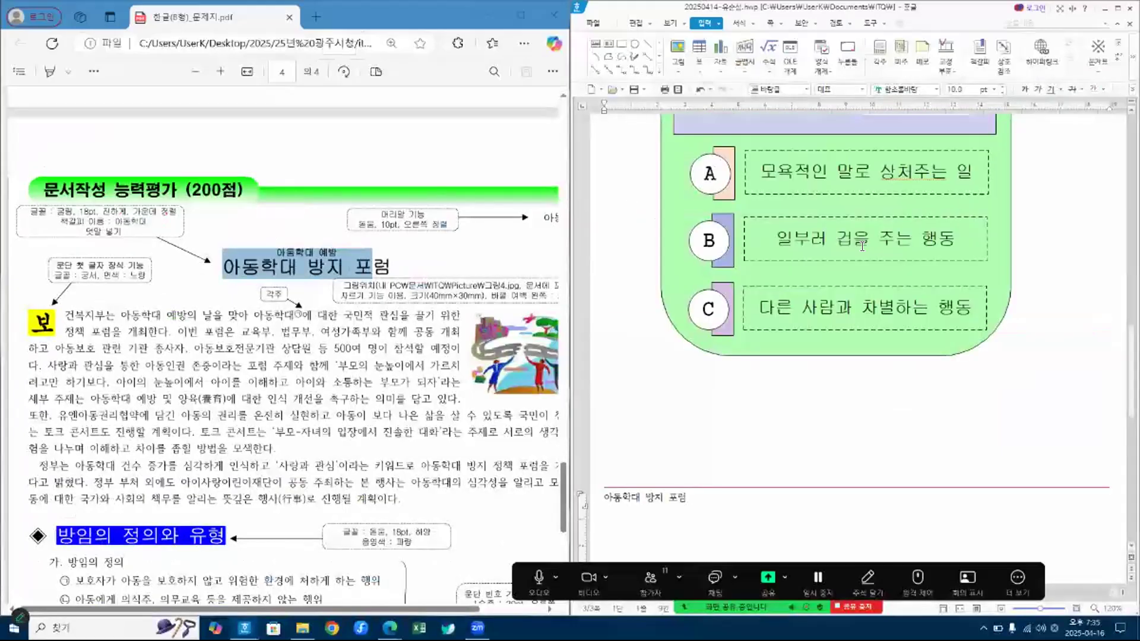
{"action": "scroll", "coordinate": [861, 246], "scroll_direction": "up", "scroll_amount": 2}
{"action": "scroll", "coordinate": [448, 216], "scroll_direction": "up", "scroll_amount": 8}
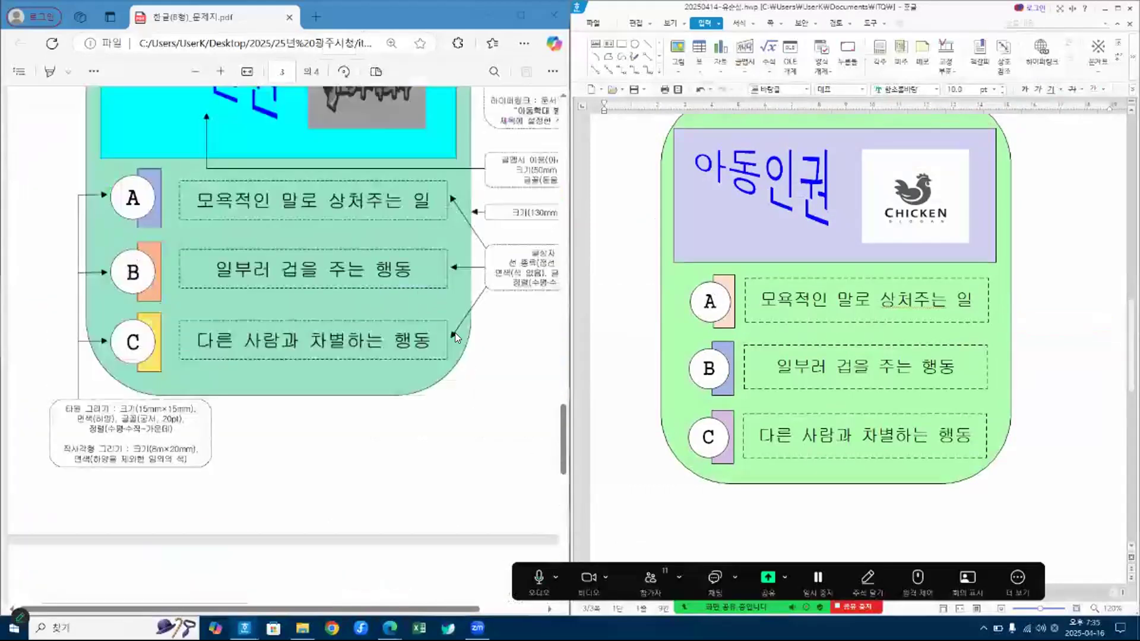
{"action": "scroll", "coordinate": [456, 325], "scroll_direction": "down", "scroll_amount": 6}
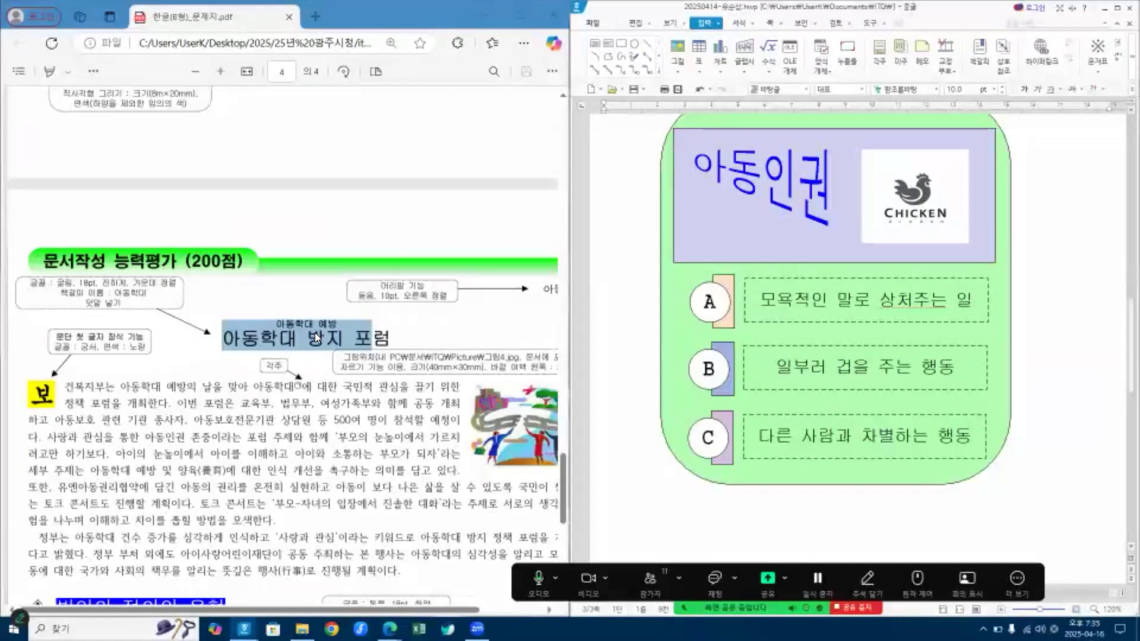
{"action": "scroll", "coordinate": [370, 291], "scroll_direction": "up", "scroll_amount": 6}
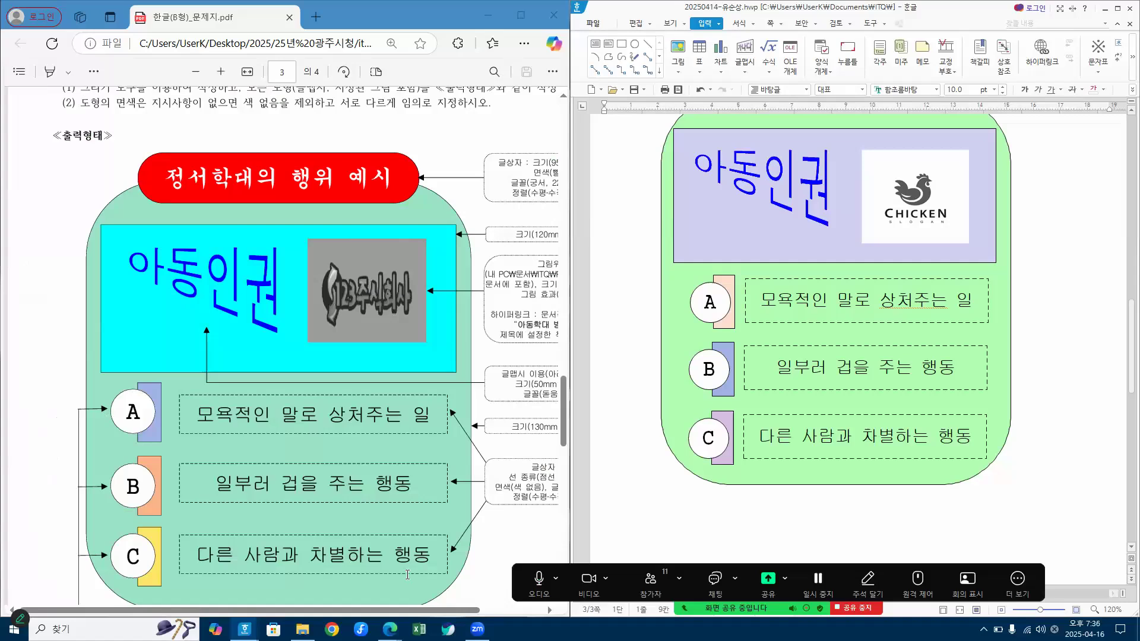
{"action": "left_click", "coordinate": [525, 610]}
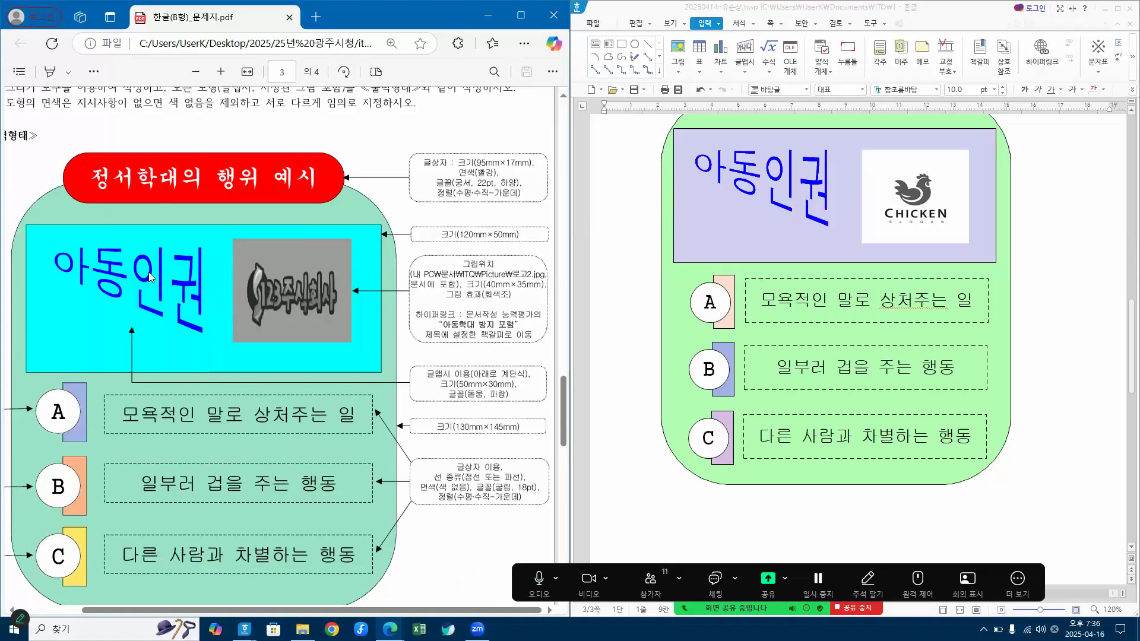
Open the hyperlink settings for the chicken picture and choose a Hangul document (흔글 문서) as the link target type.
{"action": "left_click", "coordinate": [906, 204]}
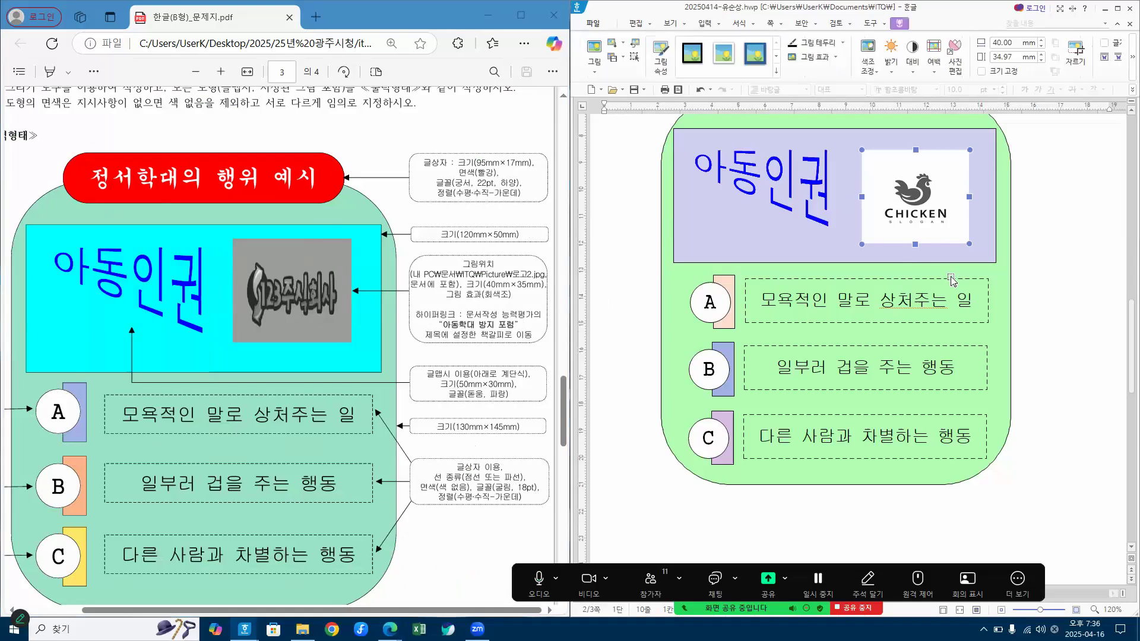
{"action": "right_click", "coordinate": [932, 194]}
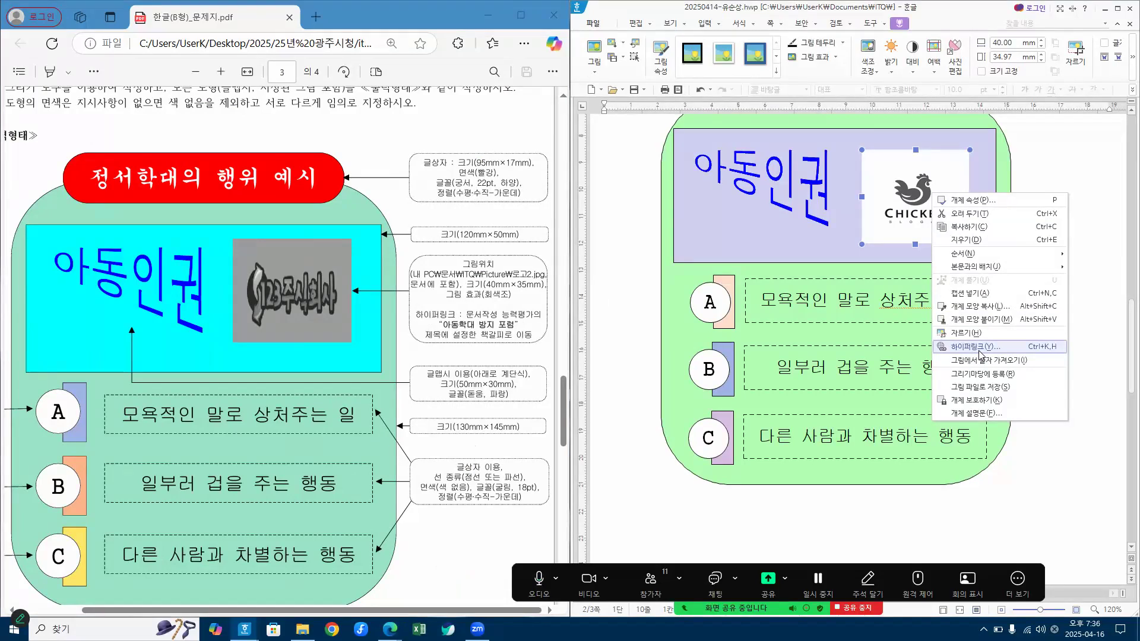
{"action": "left_click", "coordinate": [706, 23]}
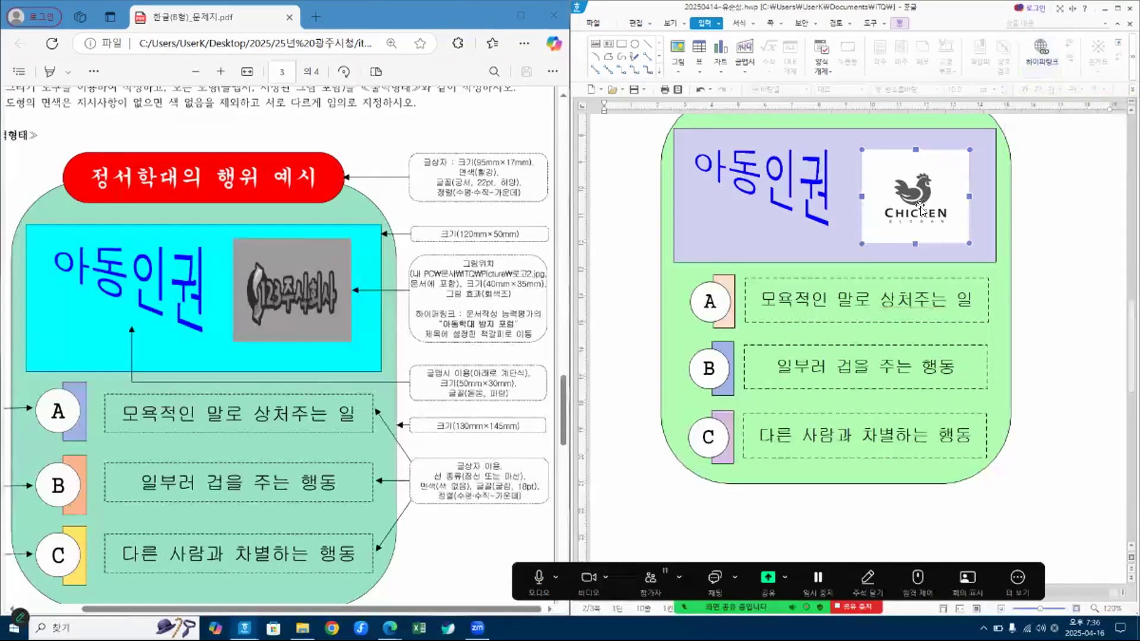
{"action": "right_click", "coordinate": [918, 193]}
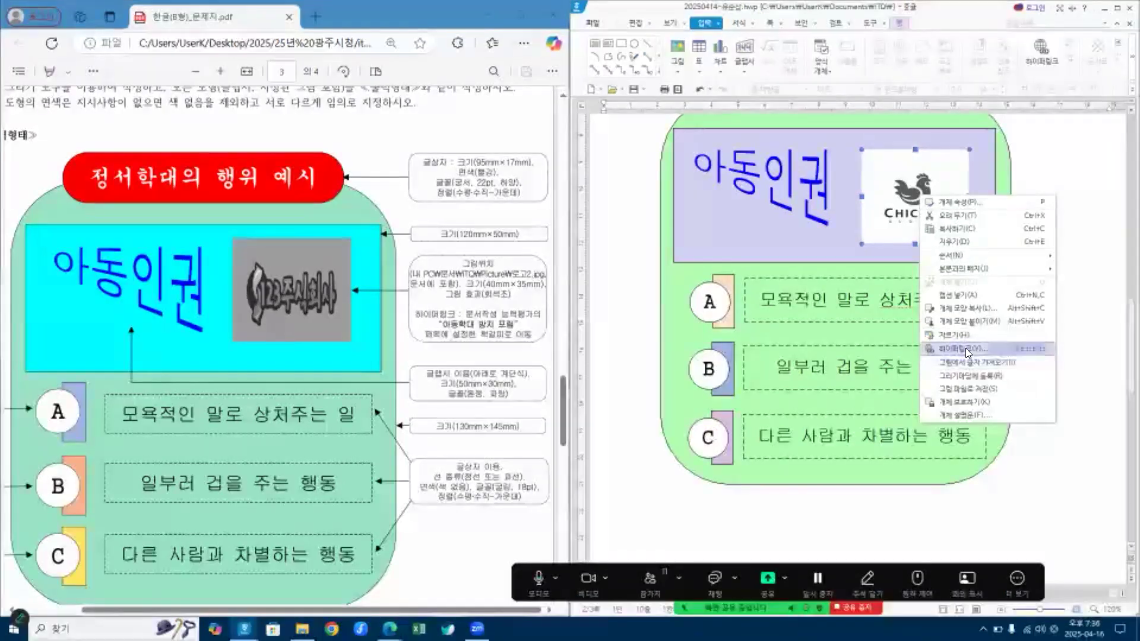
{"action": "left_click", "coordinate": [965, 348]}
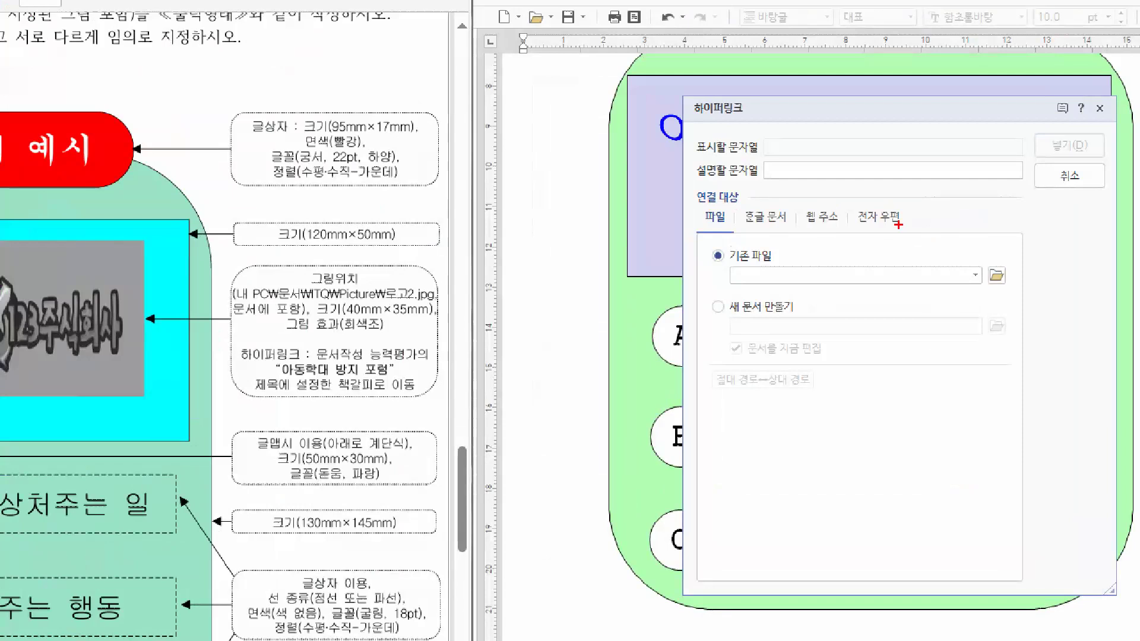
{"action": "mouse_move", "coordinate": [753, 204]}
{"action": "left_mouse_down"}
{"action": "mouse_move", "coordinate": [775, 204]}
{"action": "mouse_move", "coordinate": [788, 184]}
{"action": "left_mouse_up"}
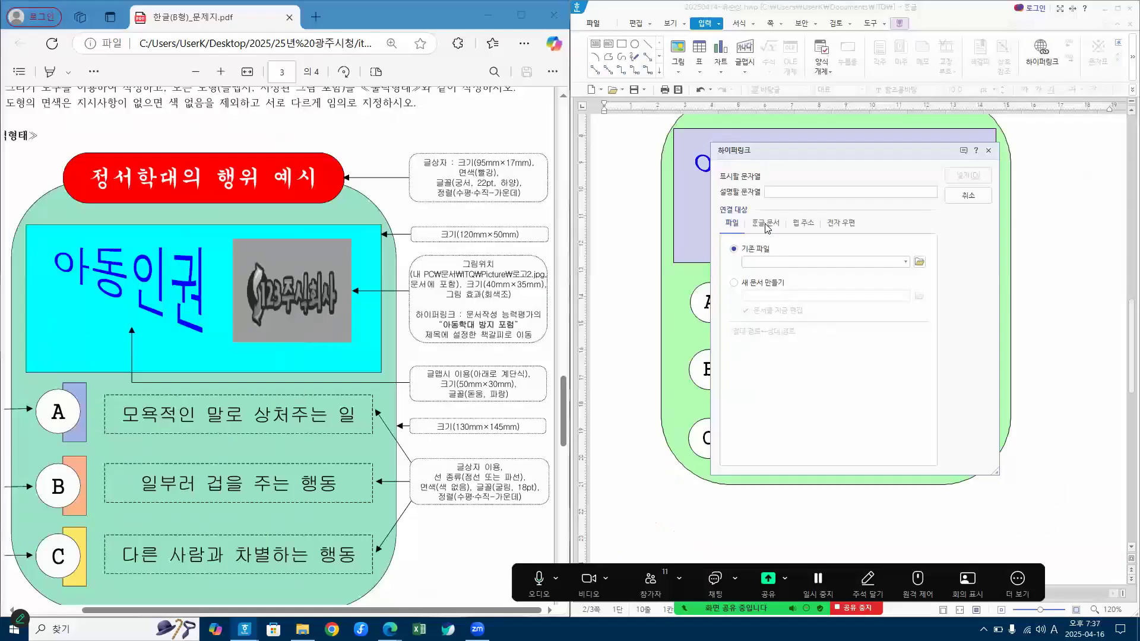
{"action": "left_click", "coordinate": [765, 224]}
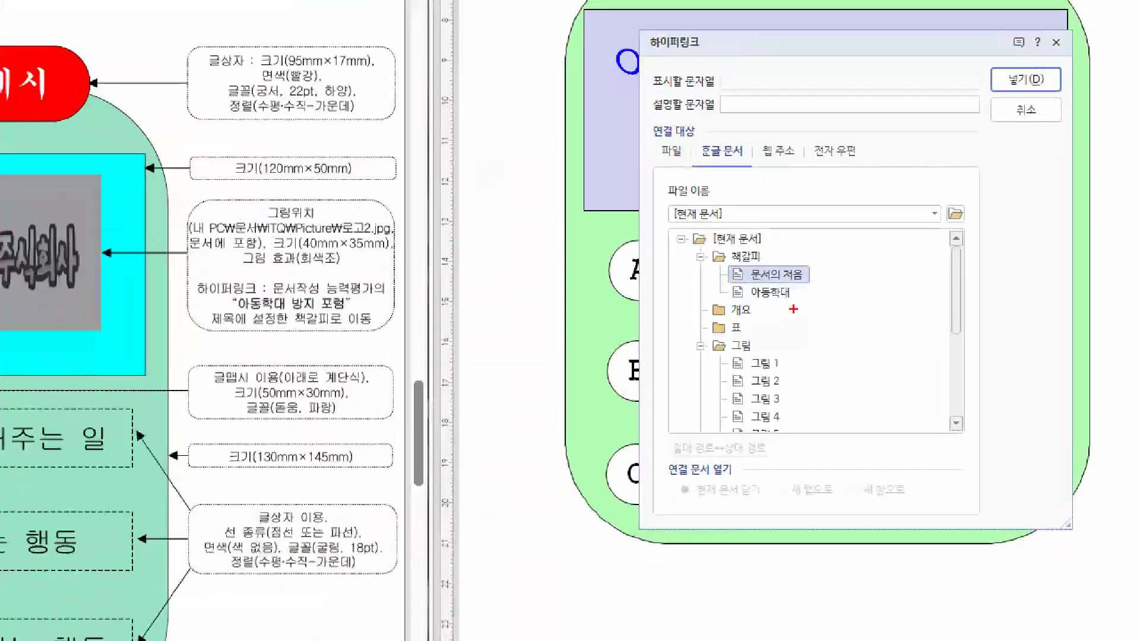
Link the chicken picture to the bookmark "아동학대" in the current document and insert the hyperlink.
{"action": "left_click_drag", "start_coordinate": [815, 329], "coordinate": [753, 305]}
{"action": "mouse_move", "coordinate": [702, 276]}
{"action": "left_mouse_down"}
{"action": "mouse_move", "coordinate": [802, 294]}
{"action": "mouse_move", "coordinate": [782, 308]}
{"action": "left_mouse_up"}
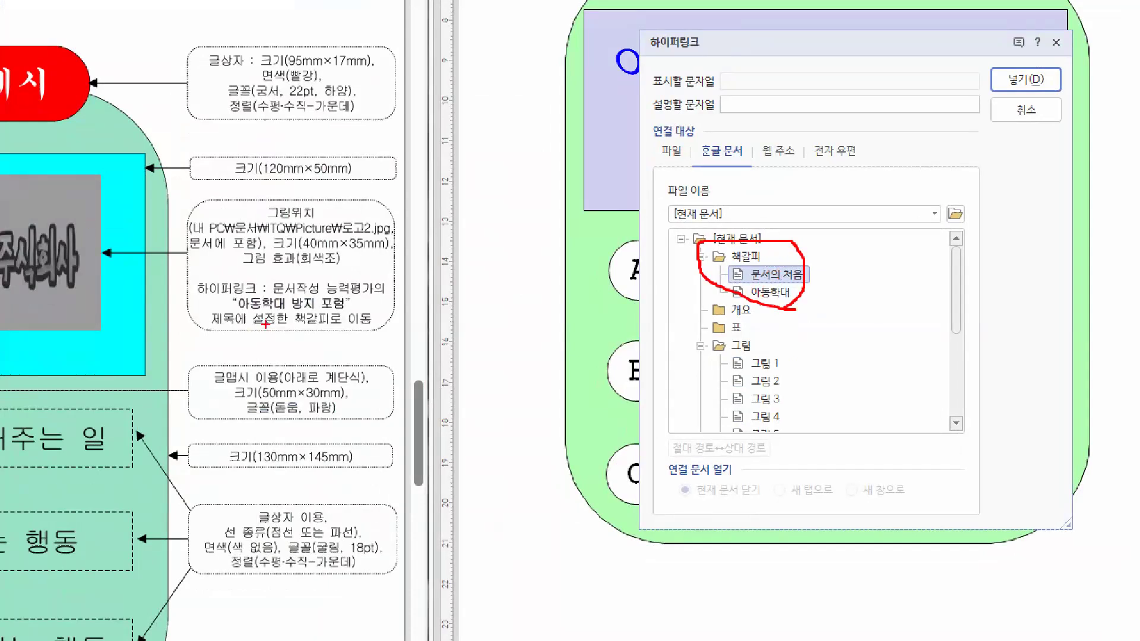
{"action": "mouse_move", "coordinate": [242, 308]}
{"action": "left_mouse_down"}
{"action": "mouse_move", "coordinate": [344, 310]}
{"action": "mouse_move", "coordinate": [253, 293]}
{"action": "mouse_move", "coordinate": [281, 295]}
{"action": "left_mouse_up"}
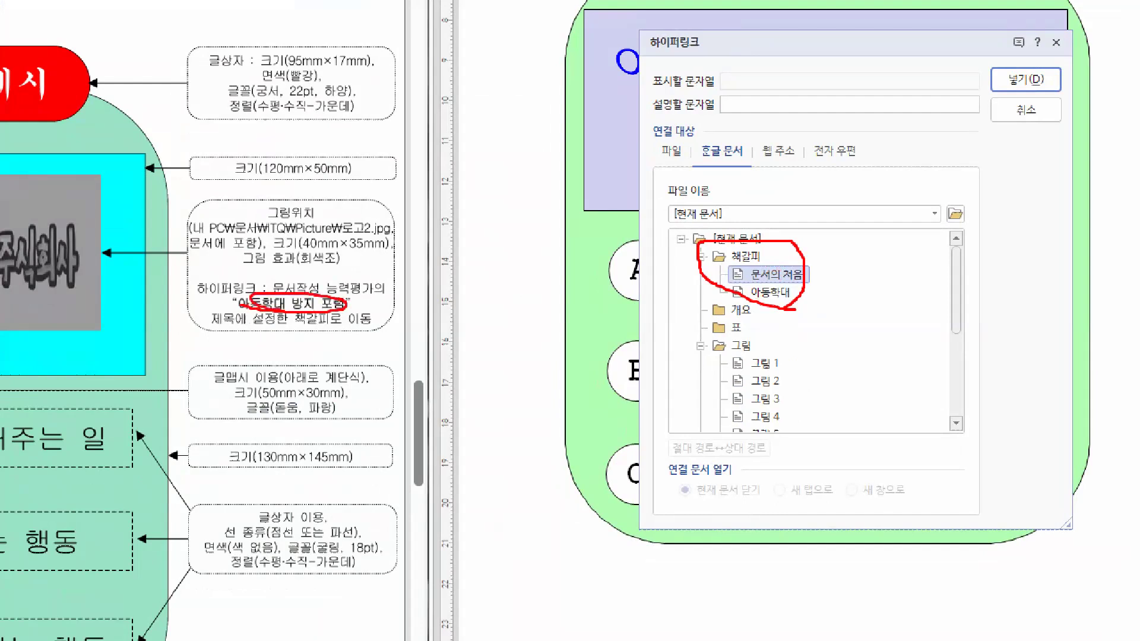
{"action": "left_click_drag", "start_coordinate": [789, 283], "coordinate": [773, 293]}
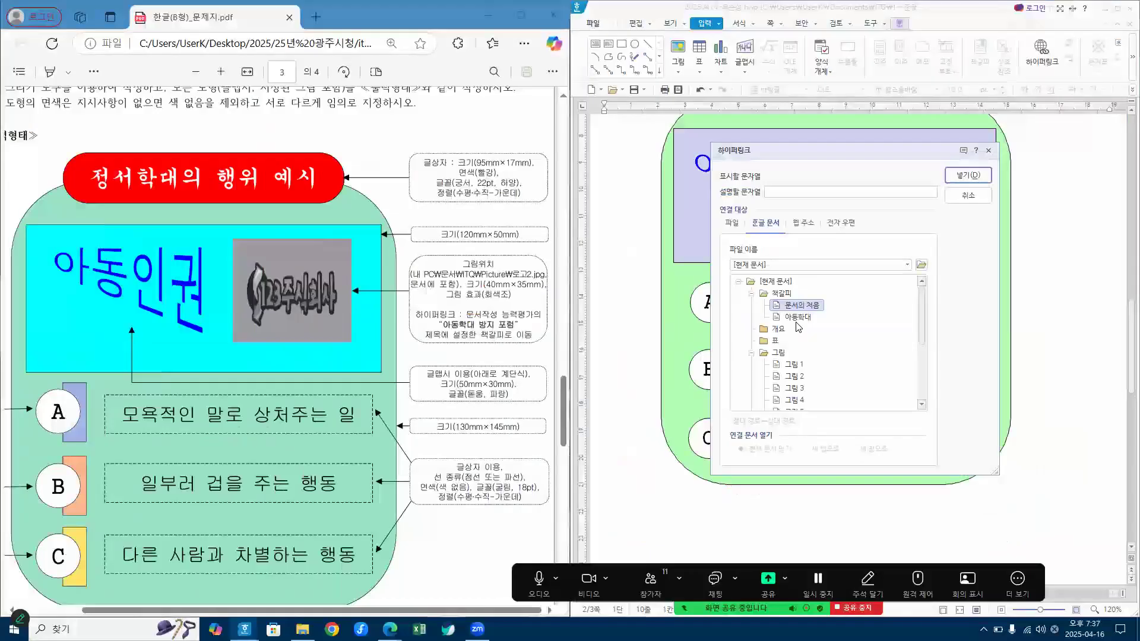
{"action": "left_click", "coordinate": [769, 292]}
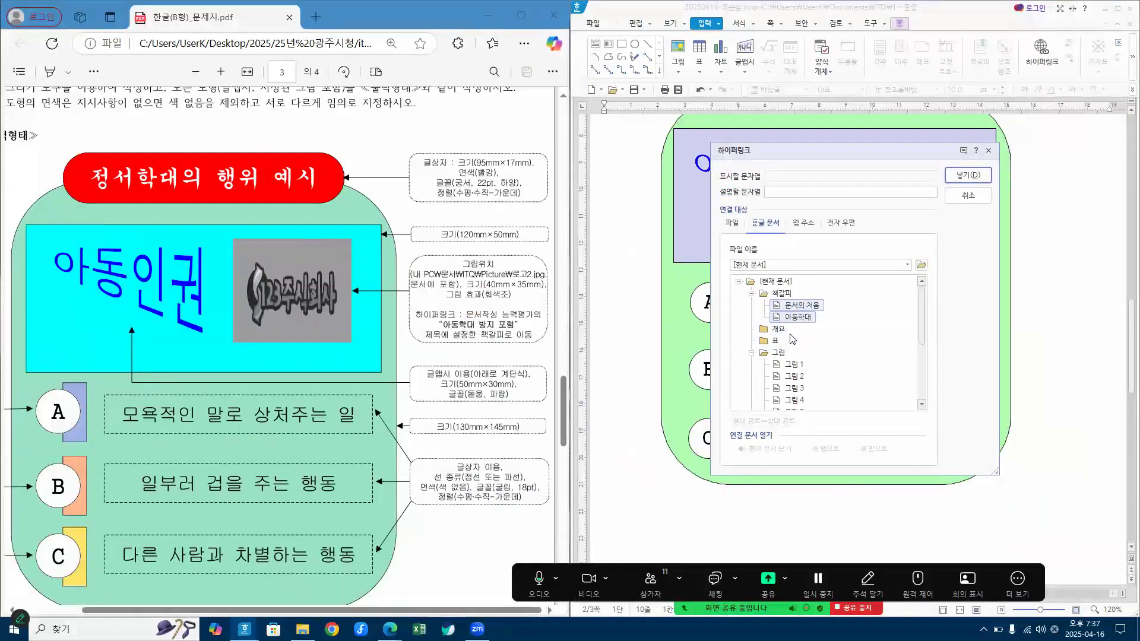
{"action": "left_click", "coordinate": [963, 185]}
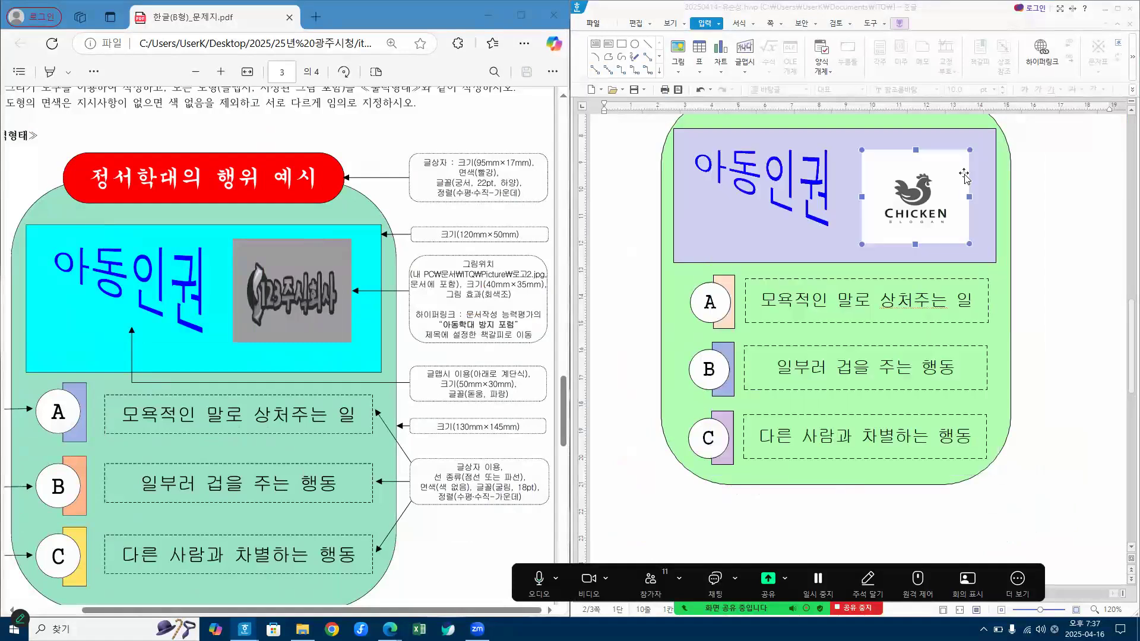
Deselect the chicken picture and follow its hyperlink to test the jump to the page 3 title.
{"action": "key", "text": "Escape"}
{"action": "scroll", "coordinate": [980, 271], "scroll_direction": "up", "scroll_amount": 3}
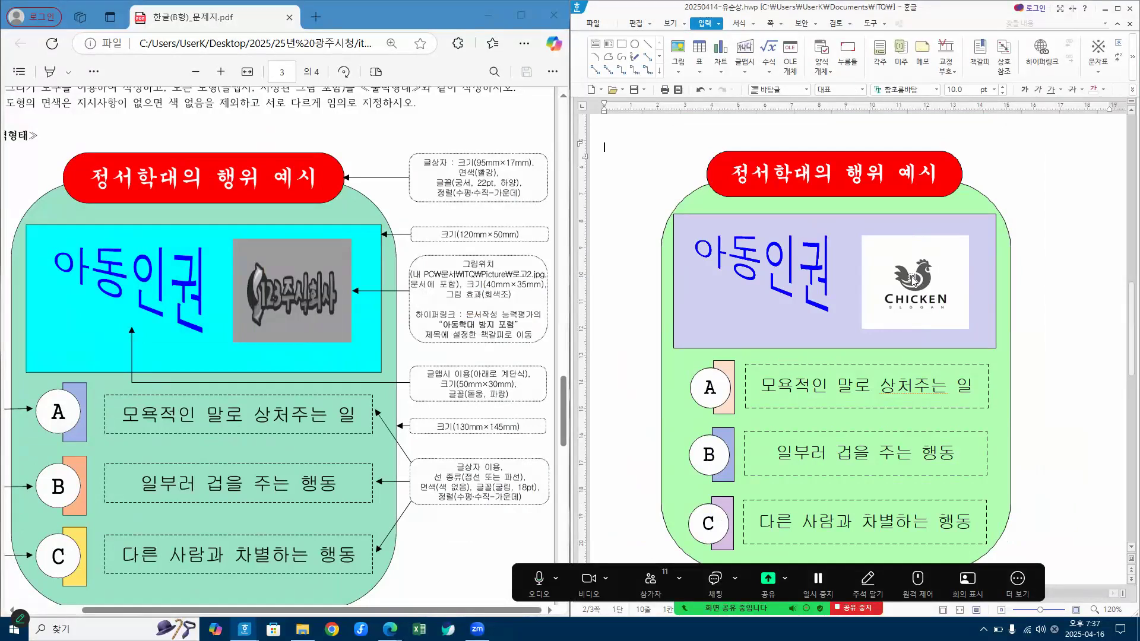
{"action": "mouse_move", "coordinate": [903, 277]}
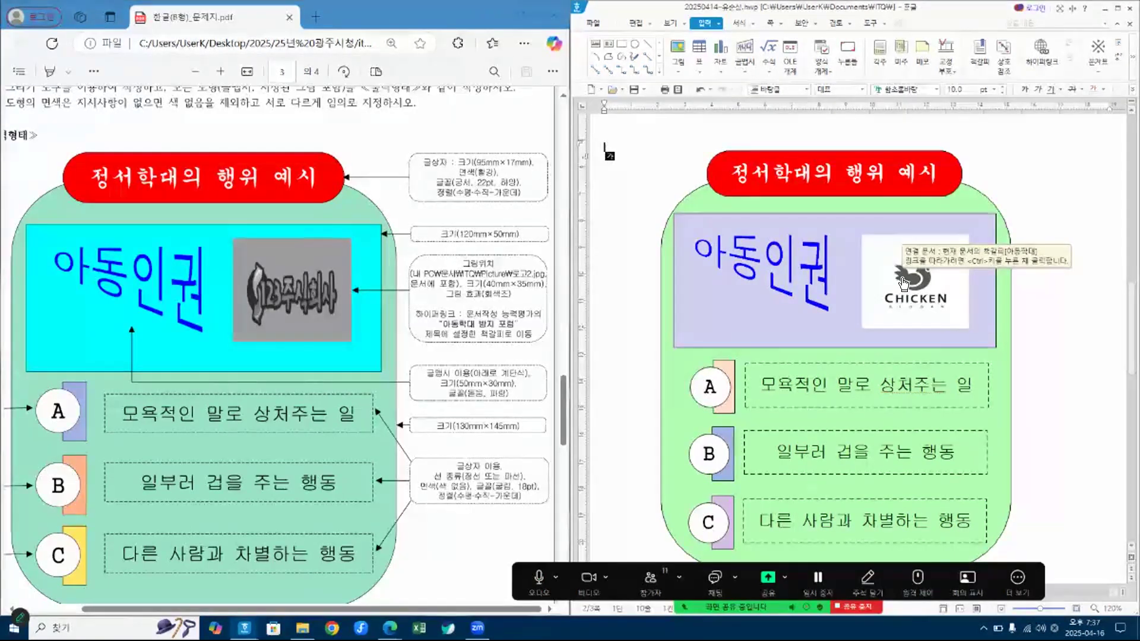
{"action": "left_click", "coordinate": [901, 277]}
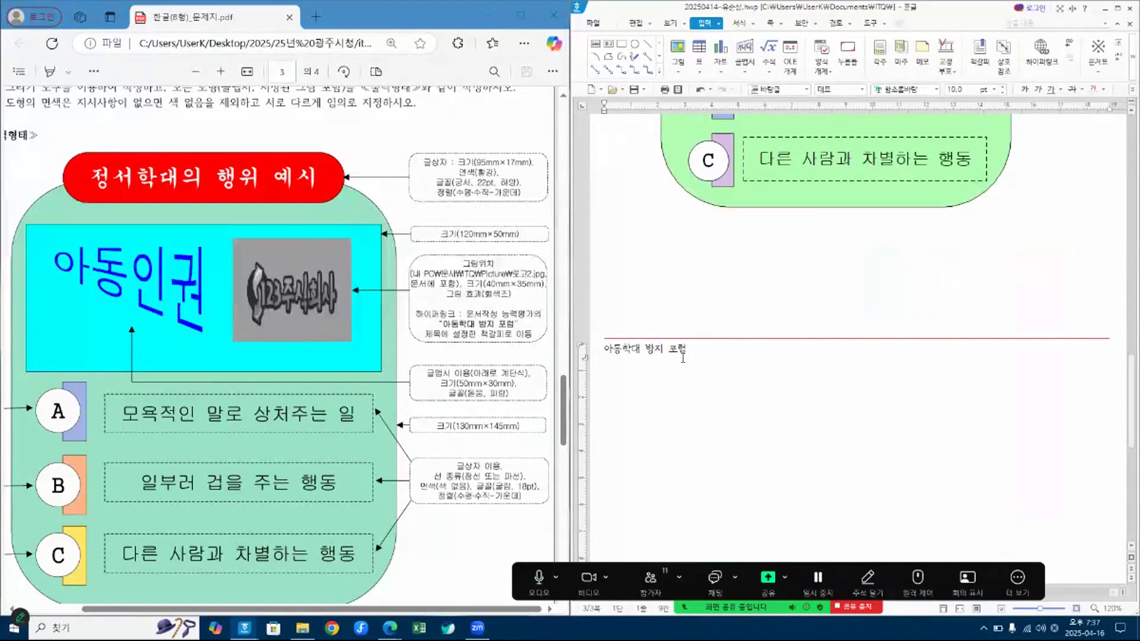
Return to the drawing, check the picture's selection against its link behaviour, and follow the hyperlink once more.
{"action": "scroll", "coordinate": [1039, 291], "scroll_direction": "up", "scroll_amount": 3}
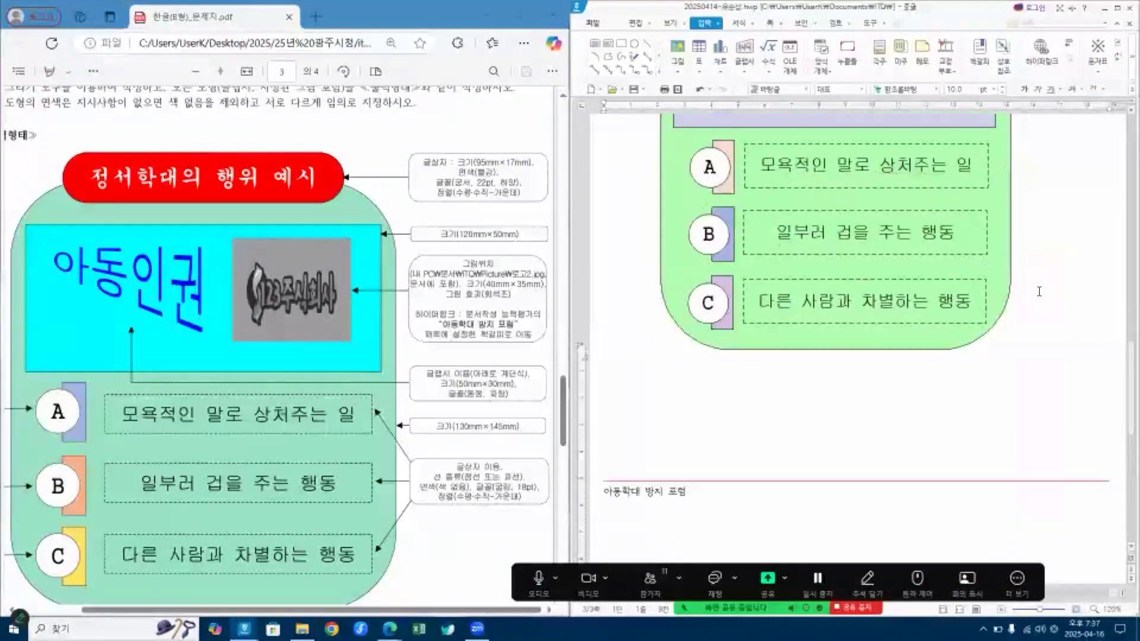
{"action": "scroll", "coordinate": [1039, 291], "scroll_direction": "up", "scroll_amount": 5}
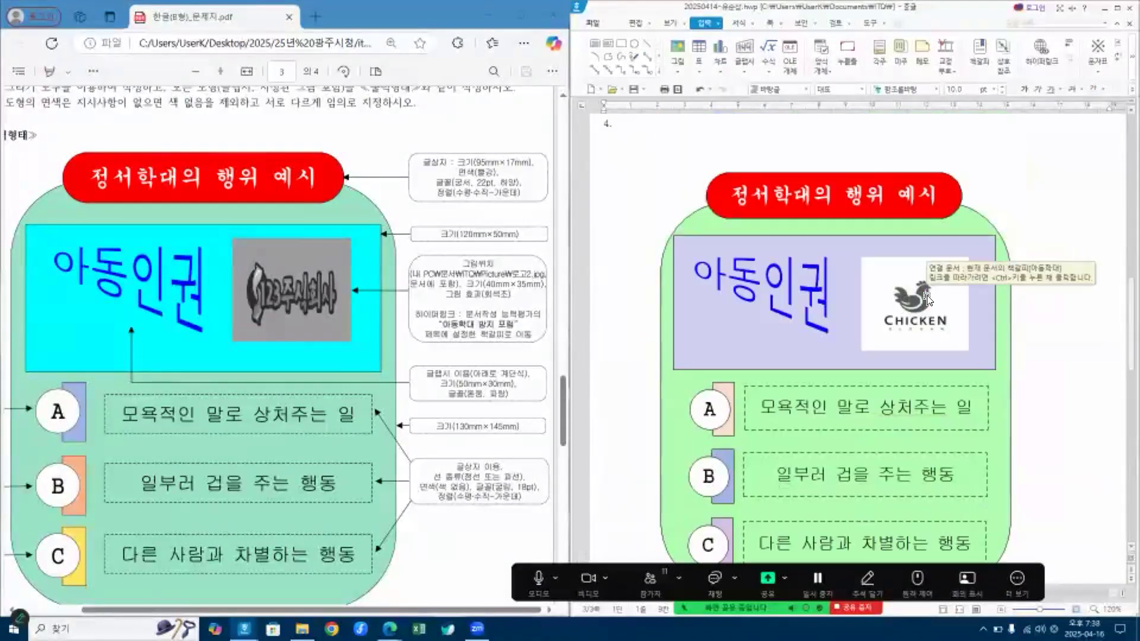
{"action": "left_click", "coordinate": [931, 302]}
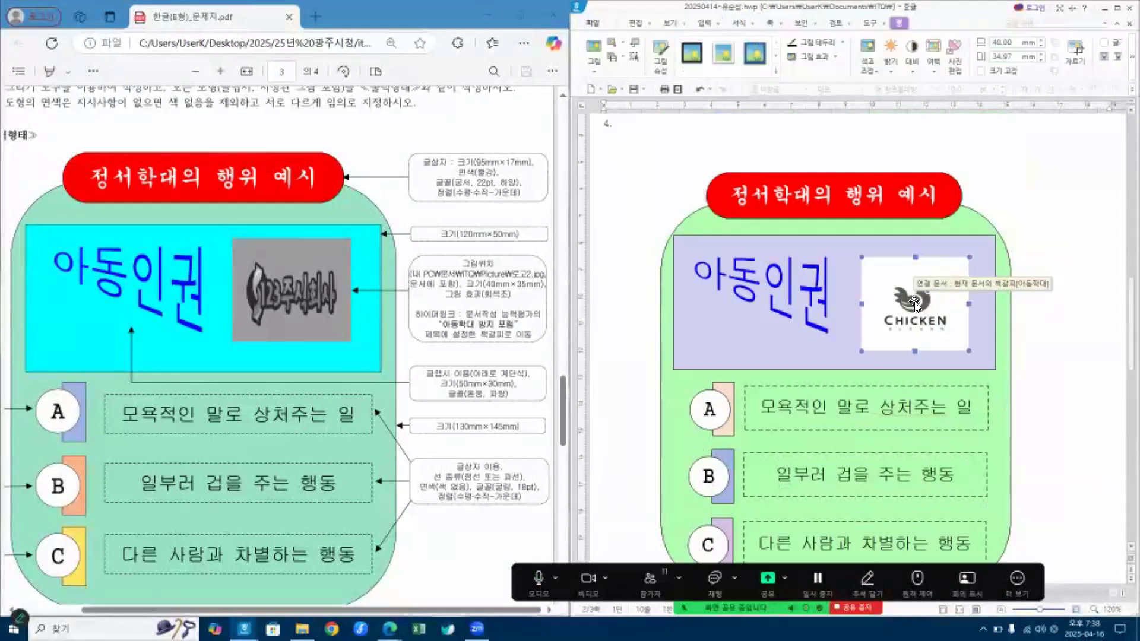
{"action": "left_click", "coordinate": [1050, 293]}
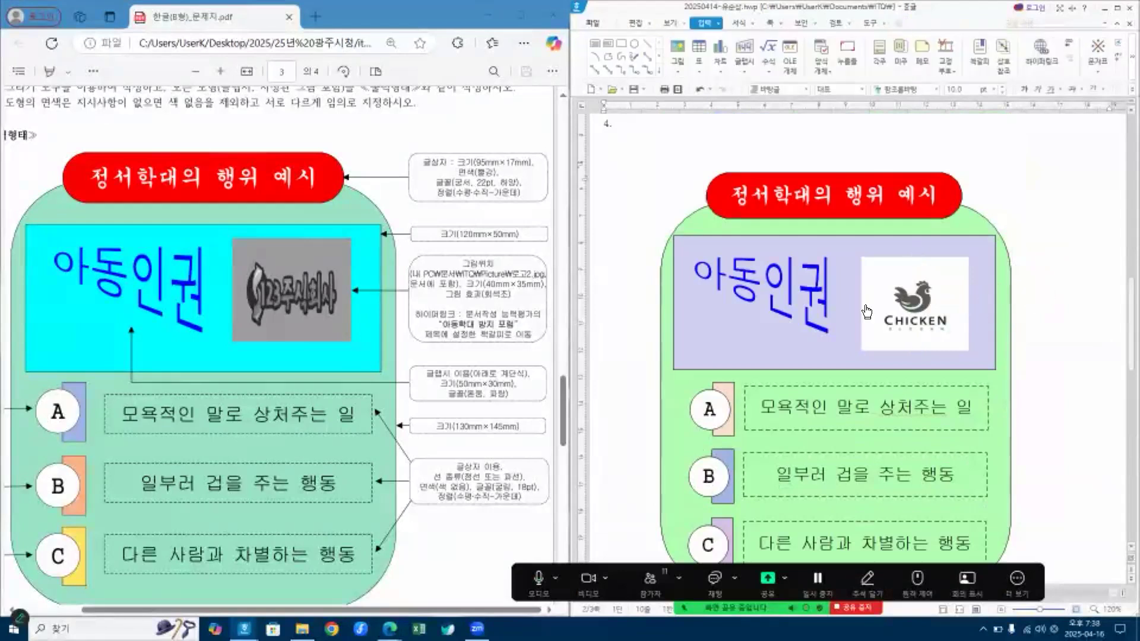
{"action": "left_click", "coordinate": [924, 297]}
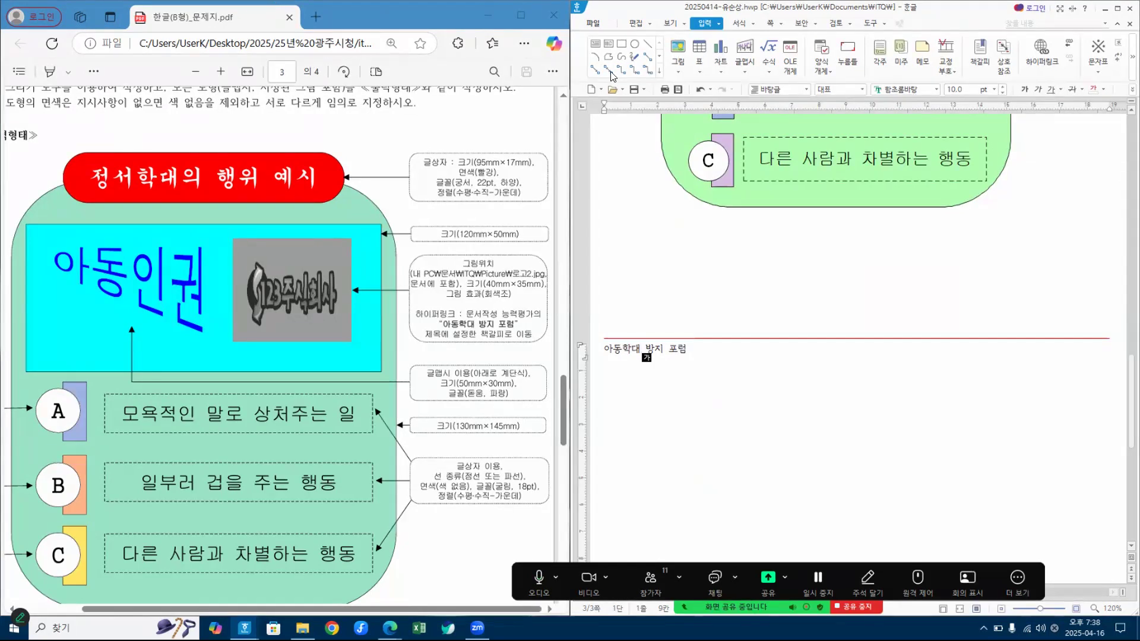
Close the type B exam sheet and place 한글(A형)_문제지.pdf beside the document, showing the page 3 drawing task with its callouts.
{"action": "left_click", "coordinate": [554, 16]}
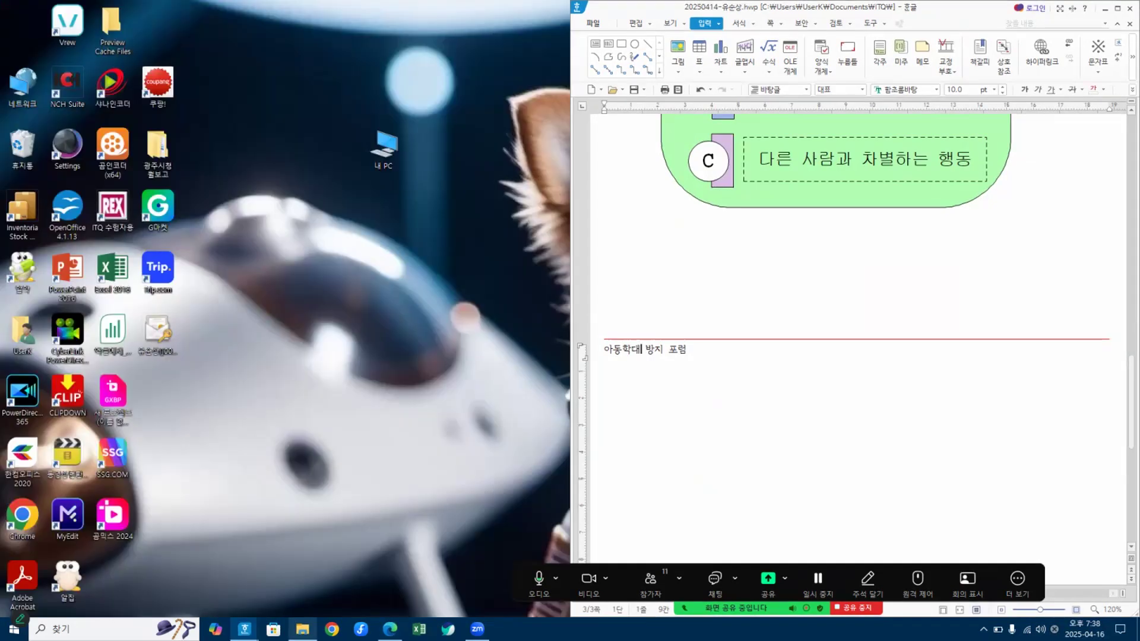
{"action": "mouse_move", "coordinate": [390, 628]}
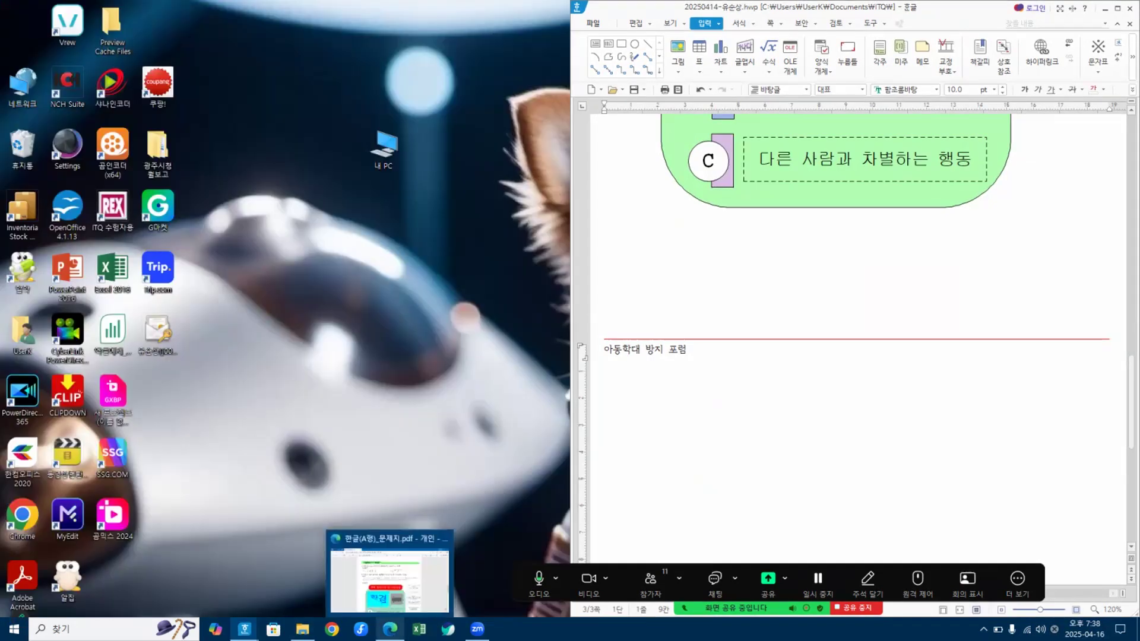
{"action": "left_click", "coordinate": [381, 578]}
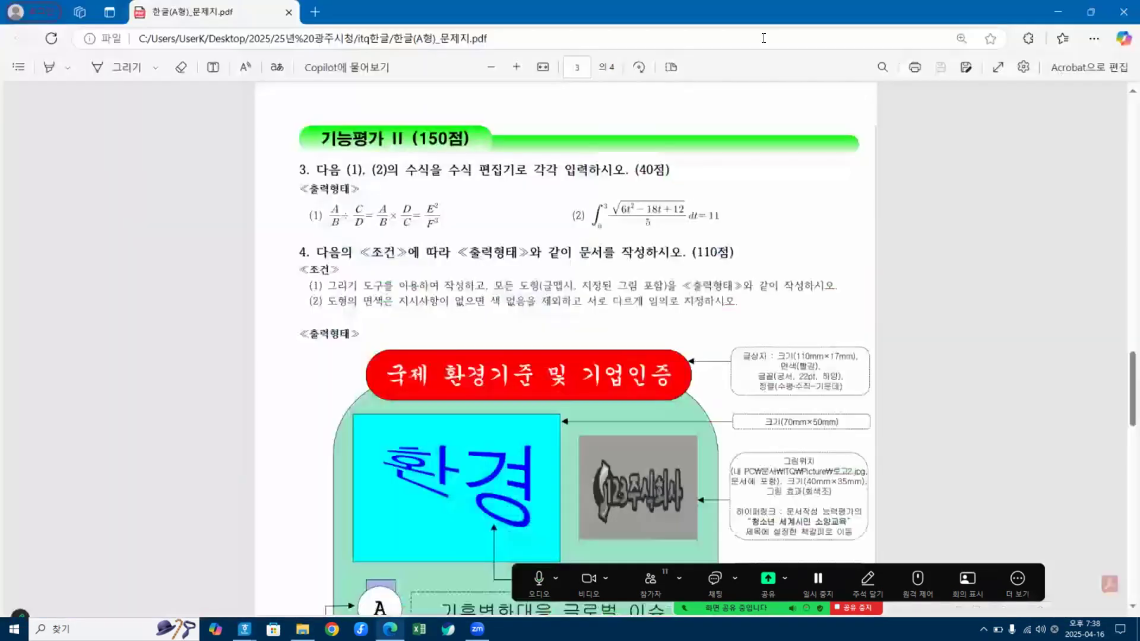
{"action": "left_click_drag", "start_coordinate": [767, 11], "coordinate": [1, 178]}
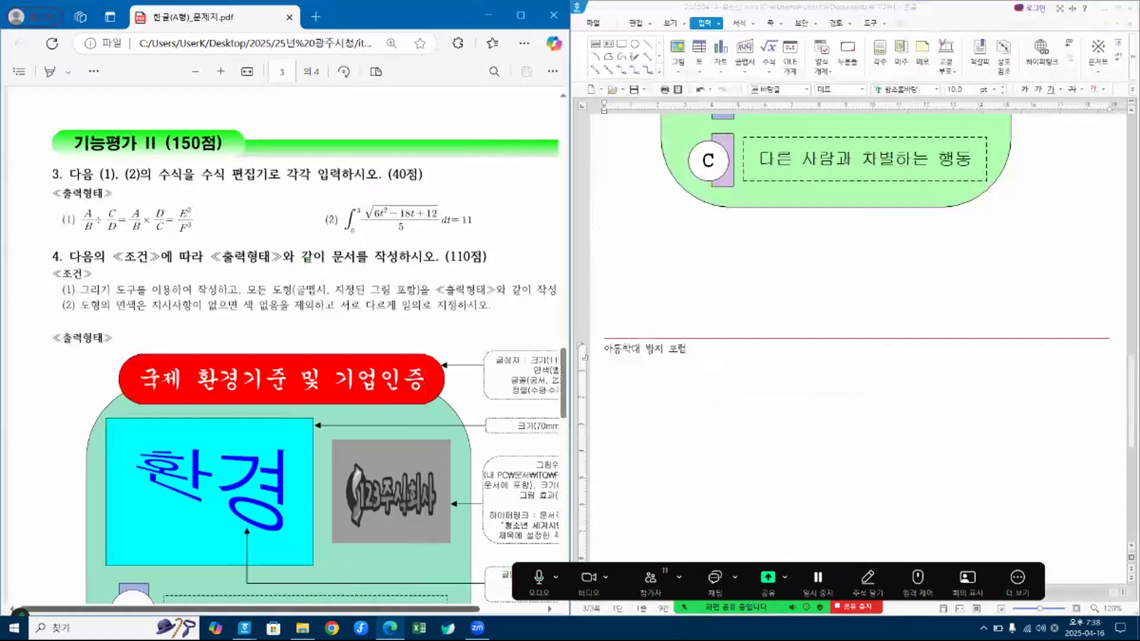
{"action": "left_click_drag", "start_coordinate": [473, 610], "coordinate": [535, 614]}
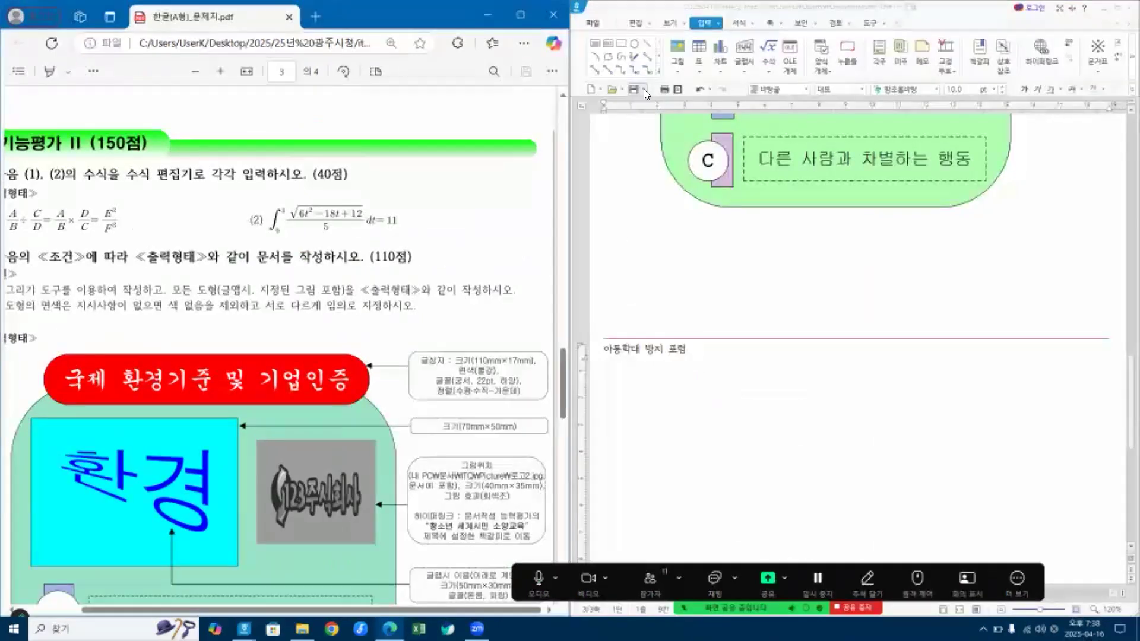
{"action": "left_click_drag", "start_coordinate": [571, 70], "coordinate": [585, 69]}
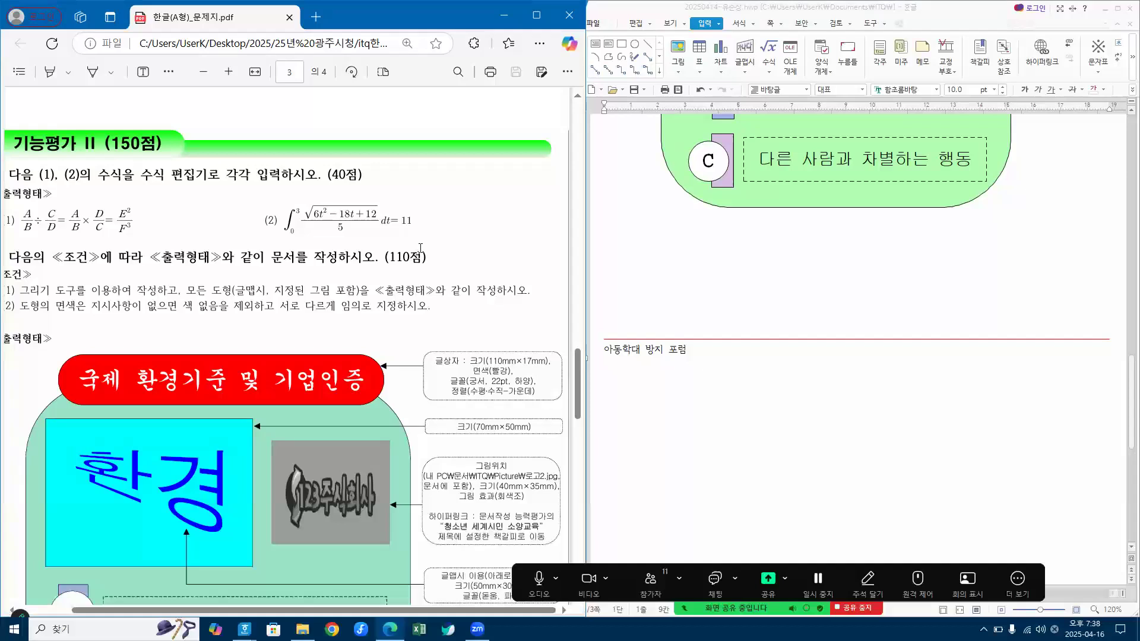
{"action": "scroll", "coordinate": [420, 249], "scroll_direction": "down", "scroll_amount": 3}
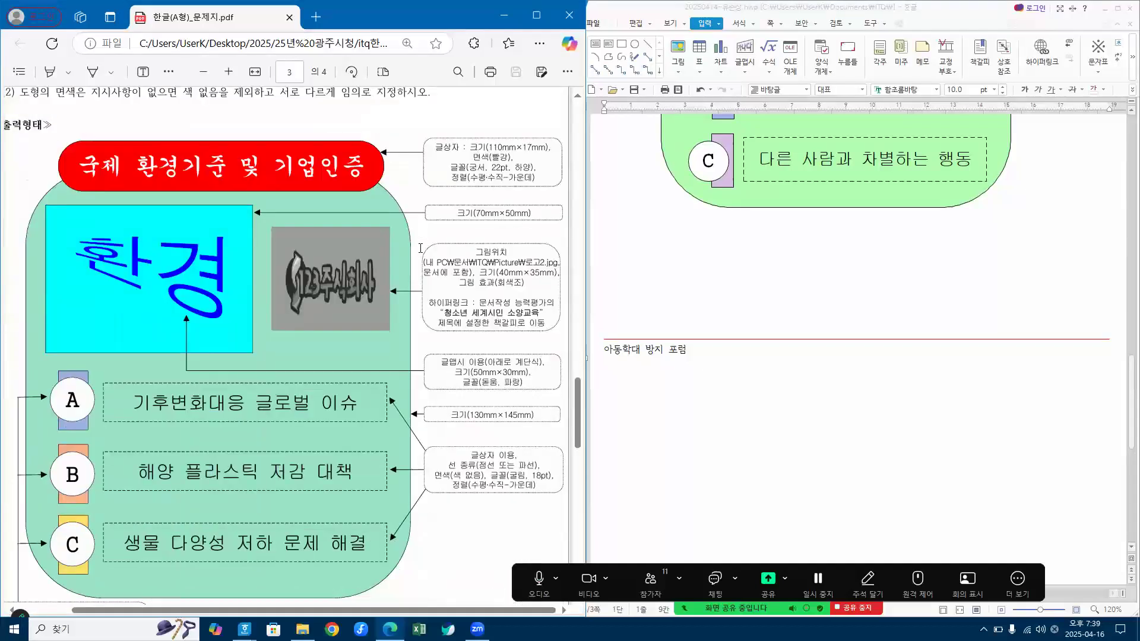
{"action": "left_click", "coordinate": [864, 282]}
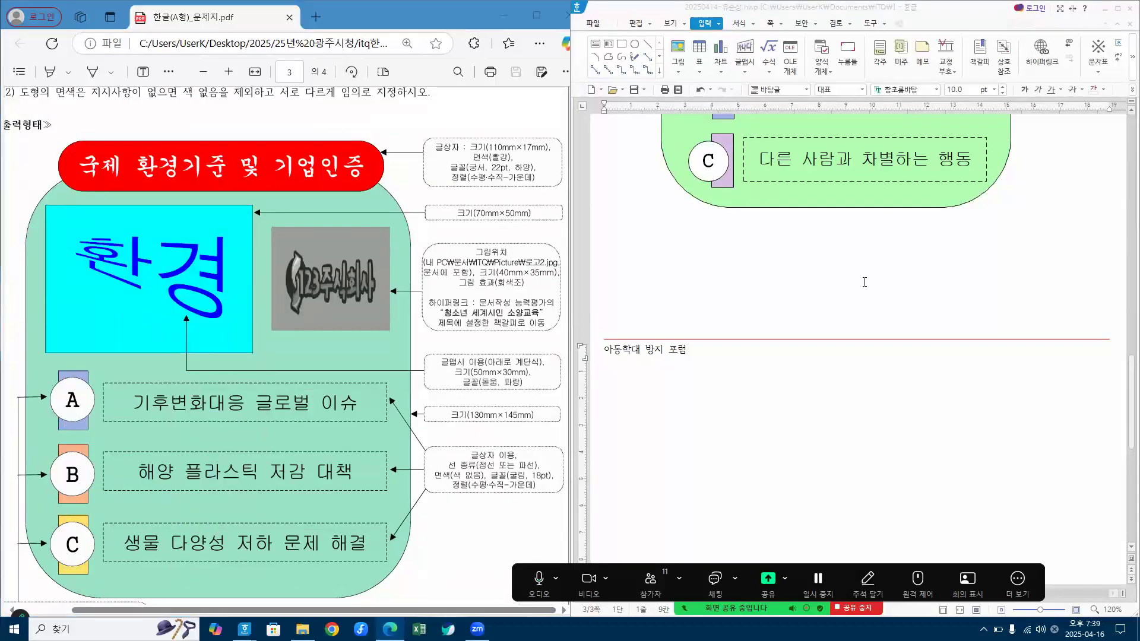
{"action": "left_click", "coordinate": [594, 24]}
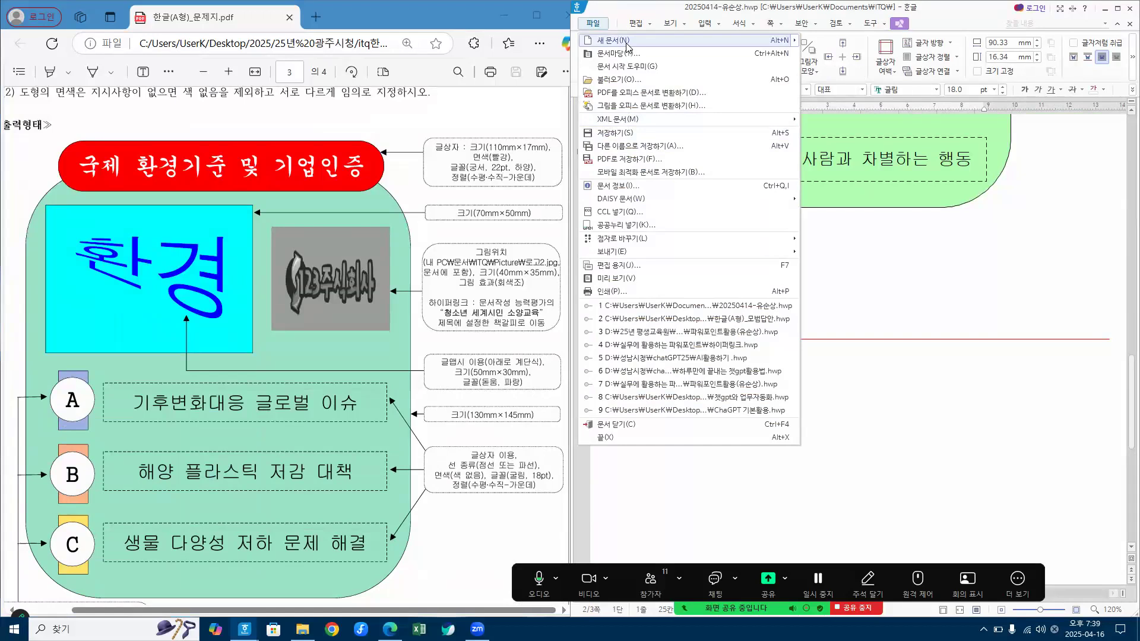
{"action": "mouse_move", "coordinate": [628, 44]}
{"action": "key", "text": "Escape"}
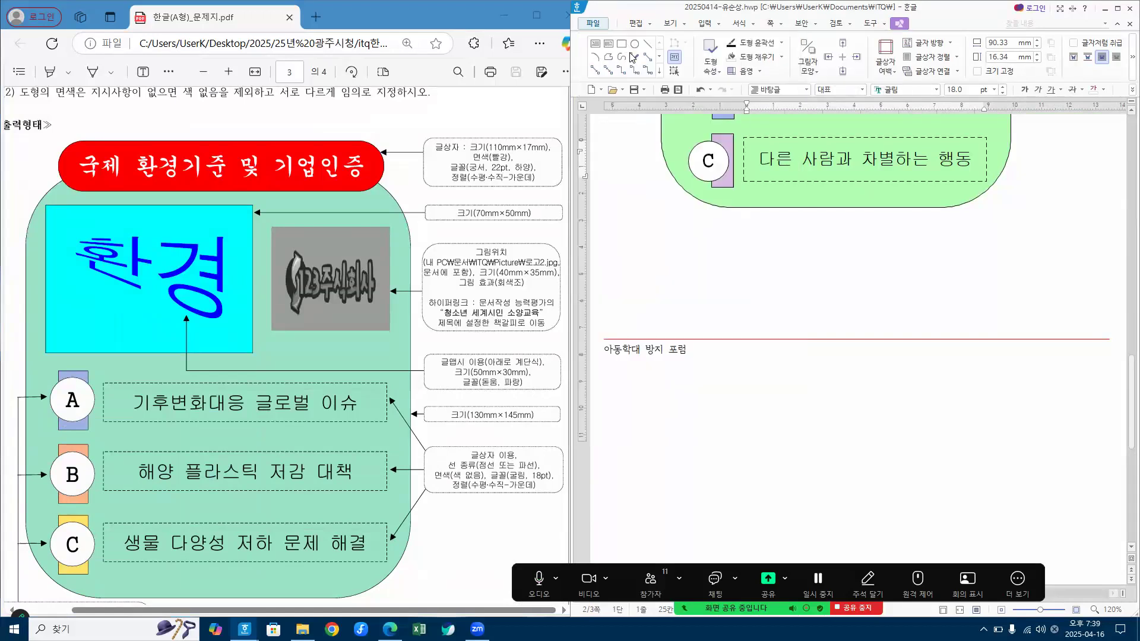
Create a new blank document and set its left and right page margins to 11 mm.
{"action": "key", "text": "alt+n"}
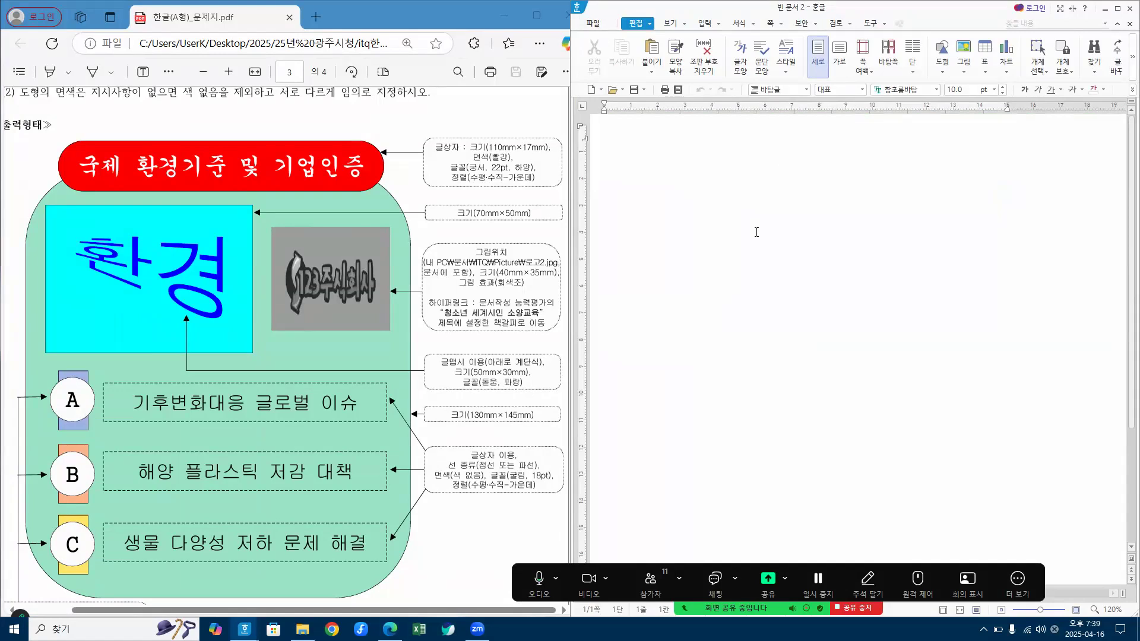
{"action": "key", "text": "F7"}
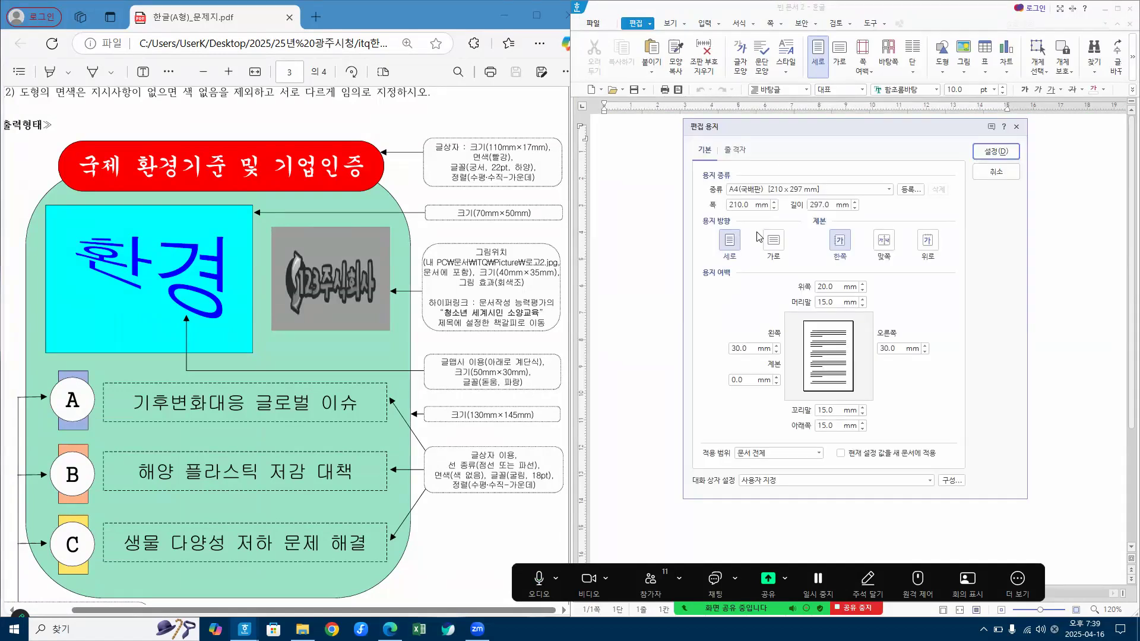
{"action": "left_click", "coordinate": [776, 346]}
{"action": "type", "text": "11"}
{"action": "key", "text": "Tab"}
{"action": "key", "text": "Tab"}
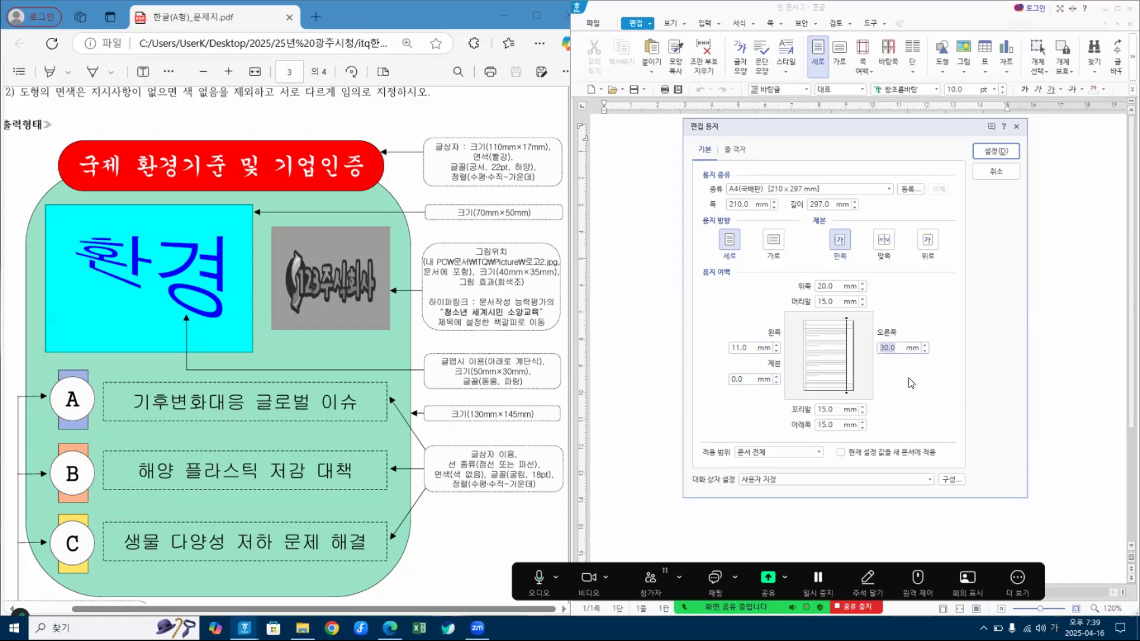
{"action": "type", "text": "11"}
{"action": "key", "text": "Tab"}
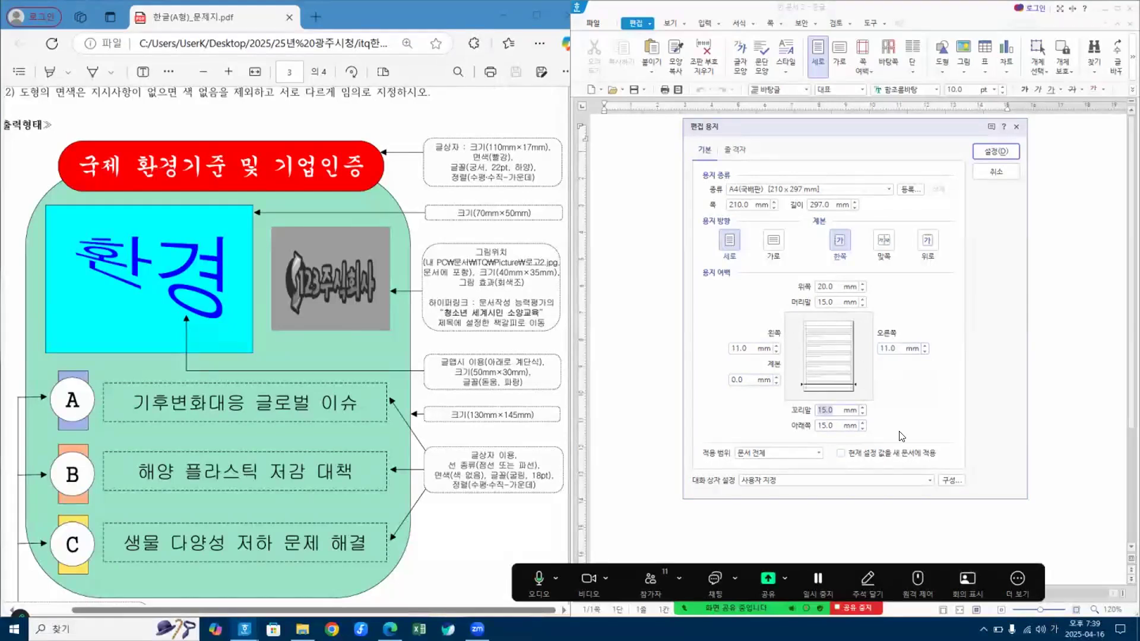
Set the footer, bottom, top and header margins to 10 mm and apply the page setup.
{"action": "type", "text": "10"}
{"action": "key", "text": "Tab"}
{"action": "type", "text": "10"}
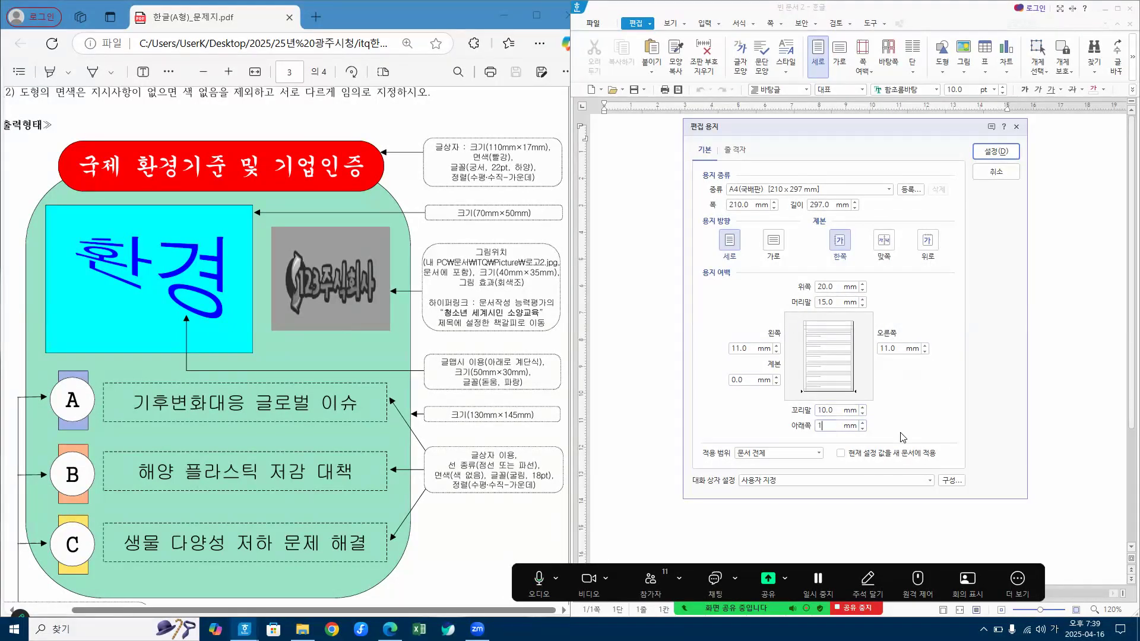
{"action": "key", "text": "Tab"}
{"action": "key", "text": "Tab"}
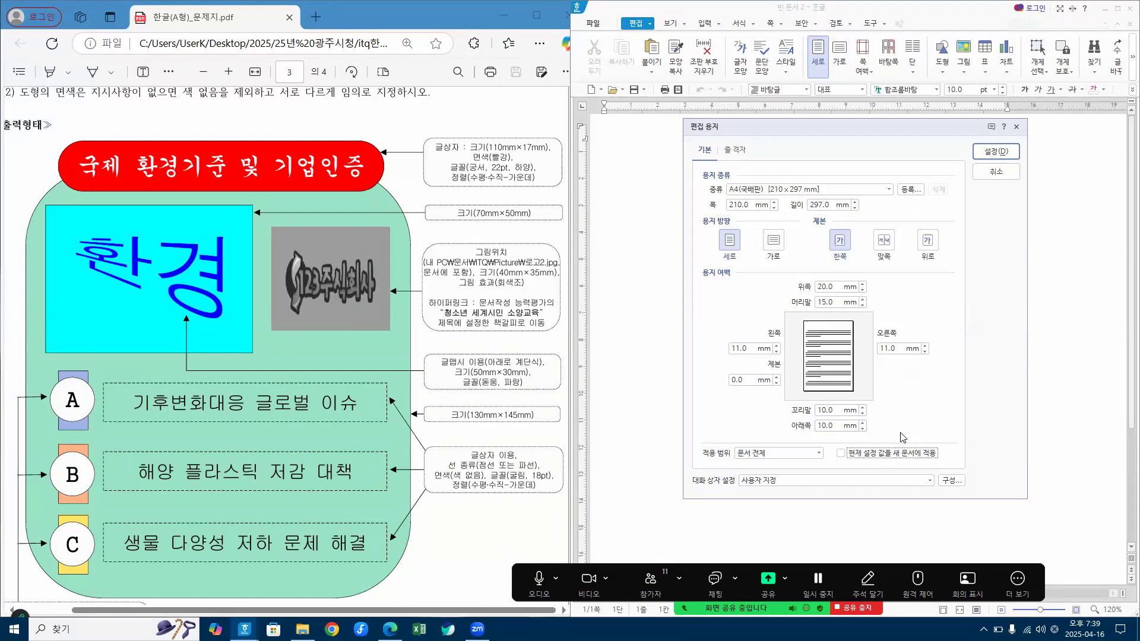
{"action": "left_click_drag", "start_coordinate": [837, 288], "coordinate": [764, 279]}
{"action": "type", "text": "10"}
{"action": "key", "text": "Tab"}
{"action": "type", "text": "10"}
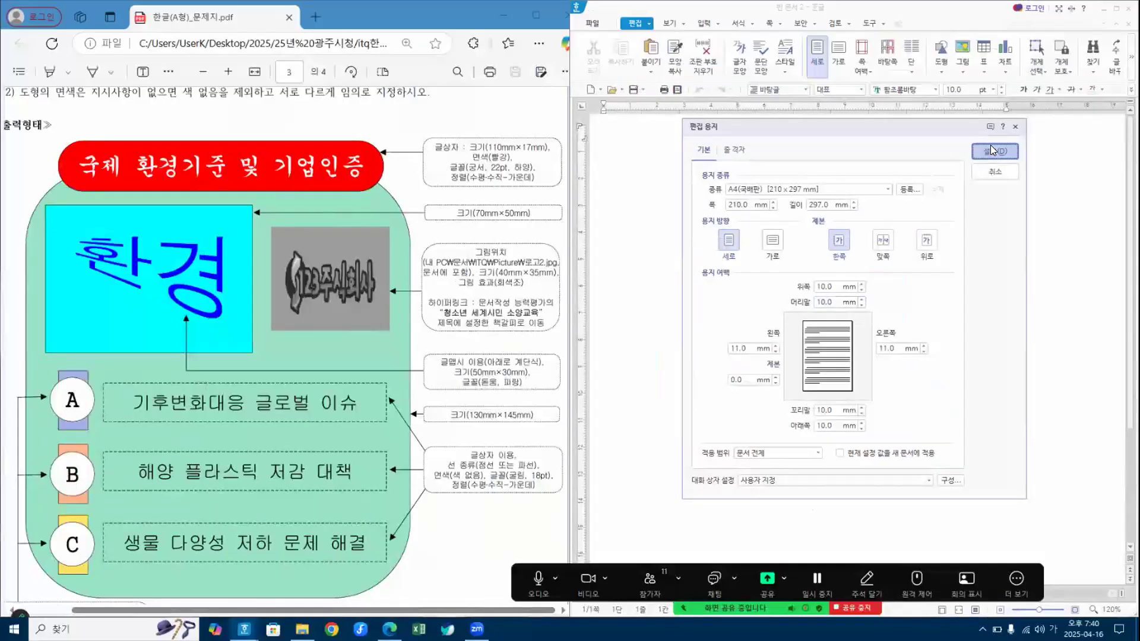
{"action": "left_click", "coordinate": [991, 149]}
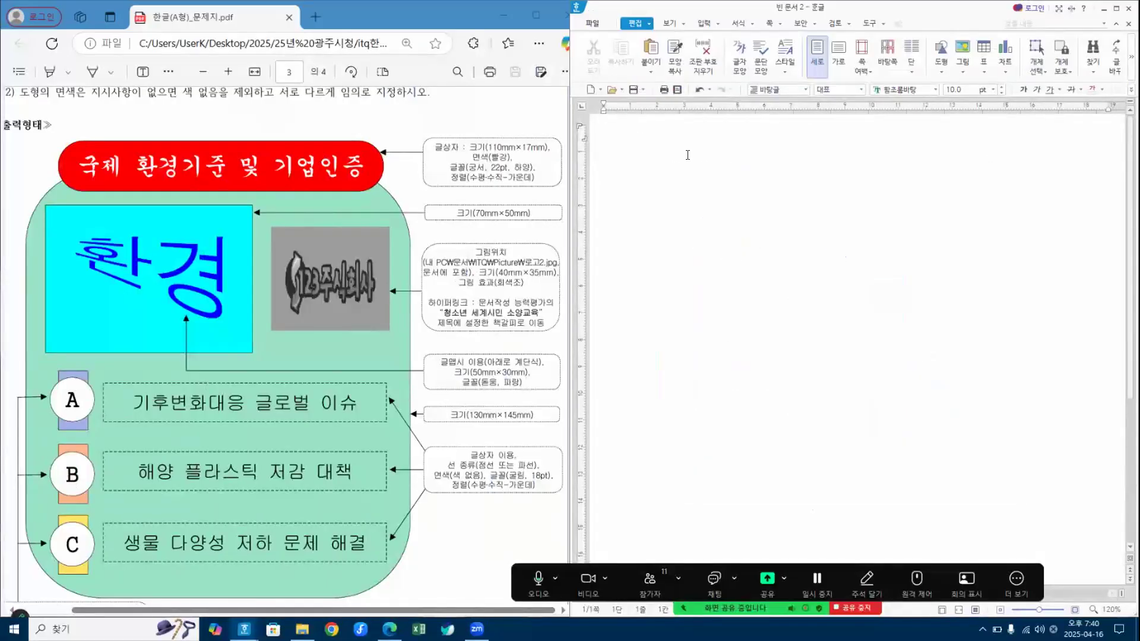
Enter the question number "4." followed by four line breaks, and insert a page break after them.
{"action": "type", "text": "4"}
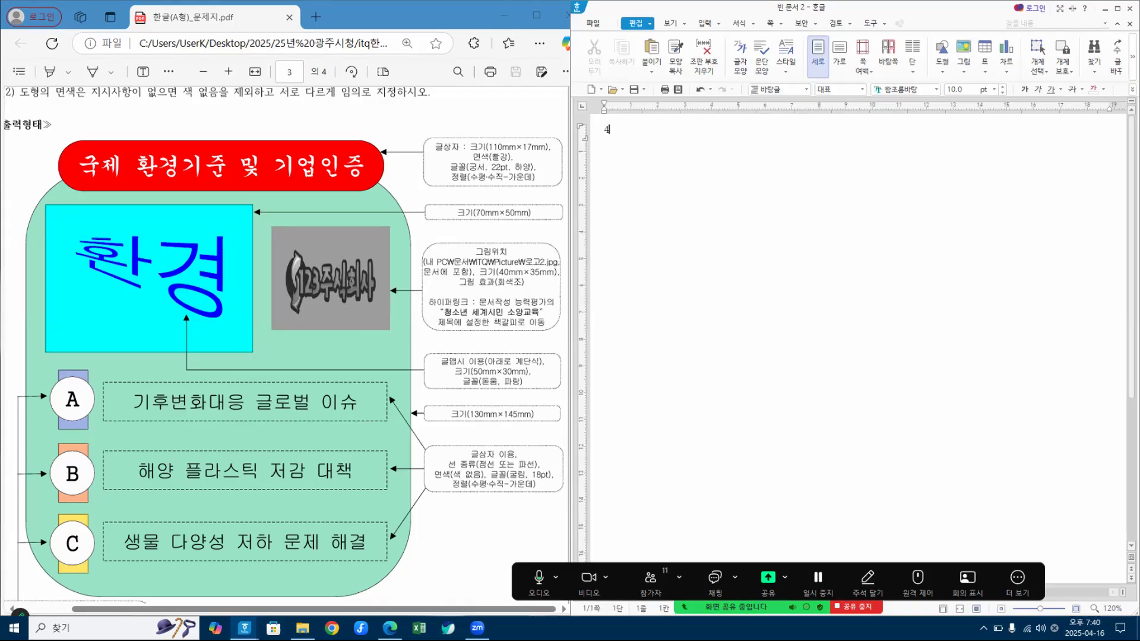
{"action": "type", "text": "."}
{"action": "key", "text": "Return"}
{"action": "key", "text": "Return"}
{"action": "key", "text": "Return"}
{"action": "key", "text": "Return"}
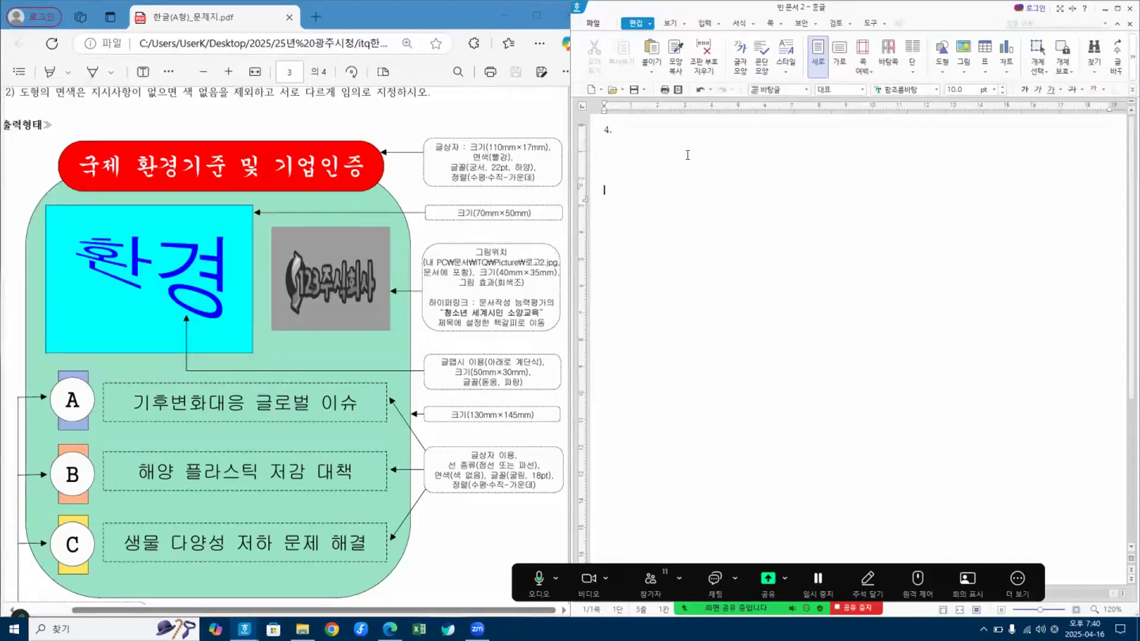
{"action": "key", "text": "ctrl+Return"}
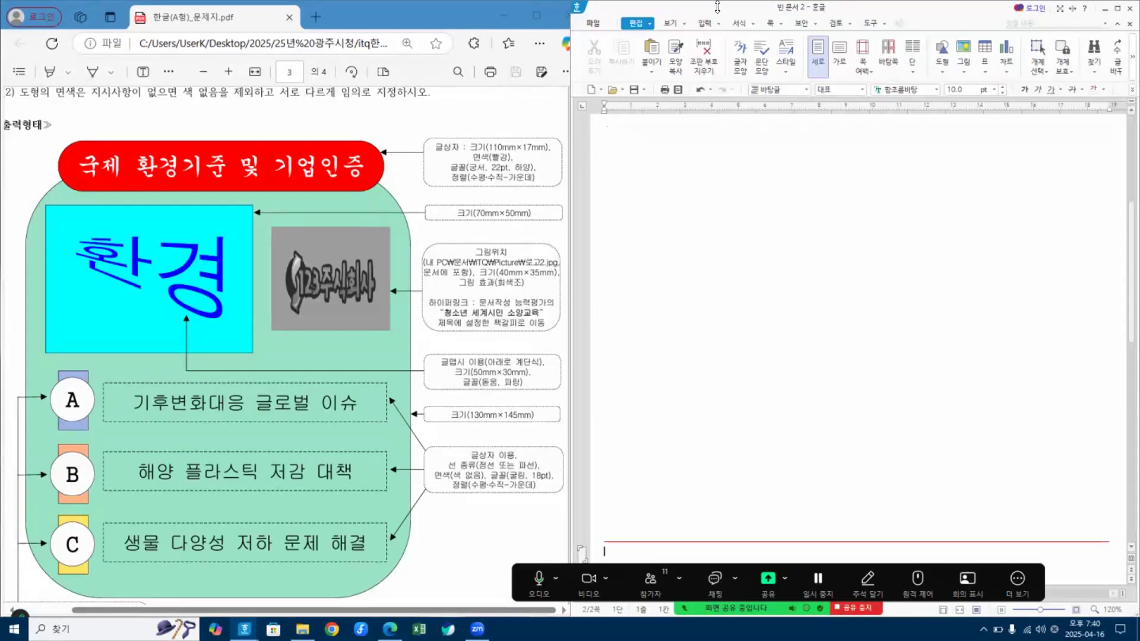
Draw a rectangle about 44 × 59 mm on the first page, below the question number "4.".
{"action": "scroll", "coordinate": [647, 197], "scroll_direction": "up", "scroll_amount": 10}
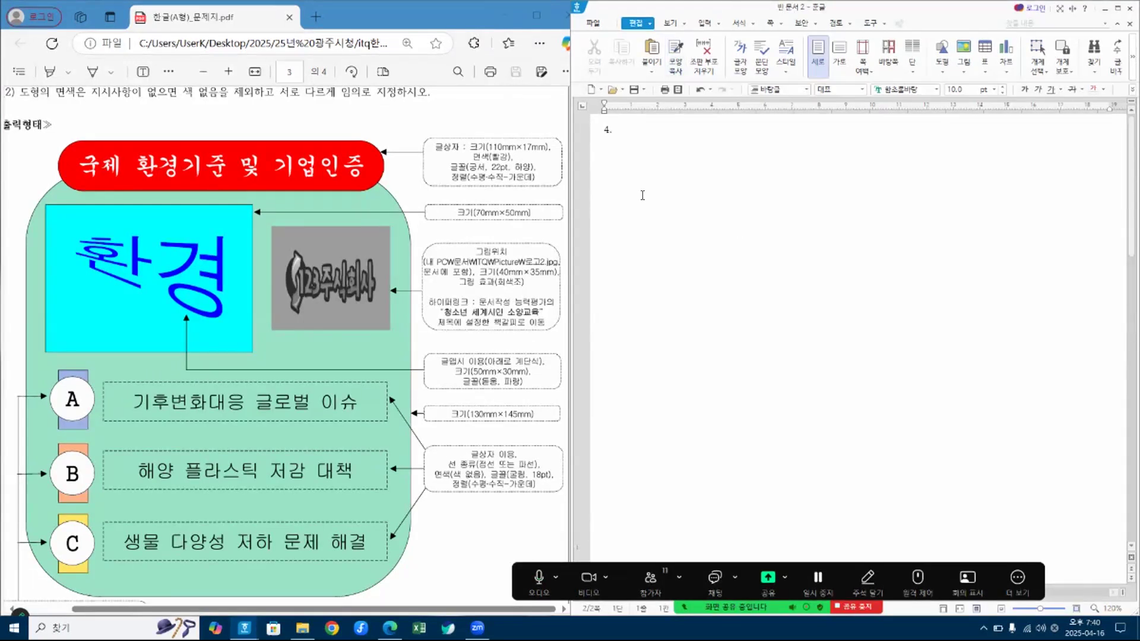
{"action": "left_click", "coordinate": [615, 145]}
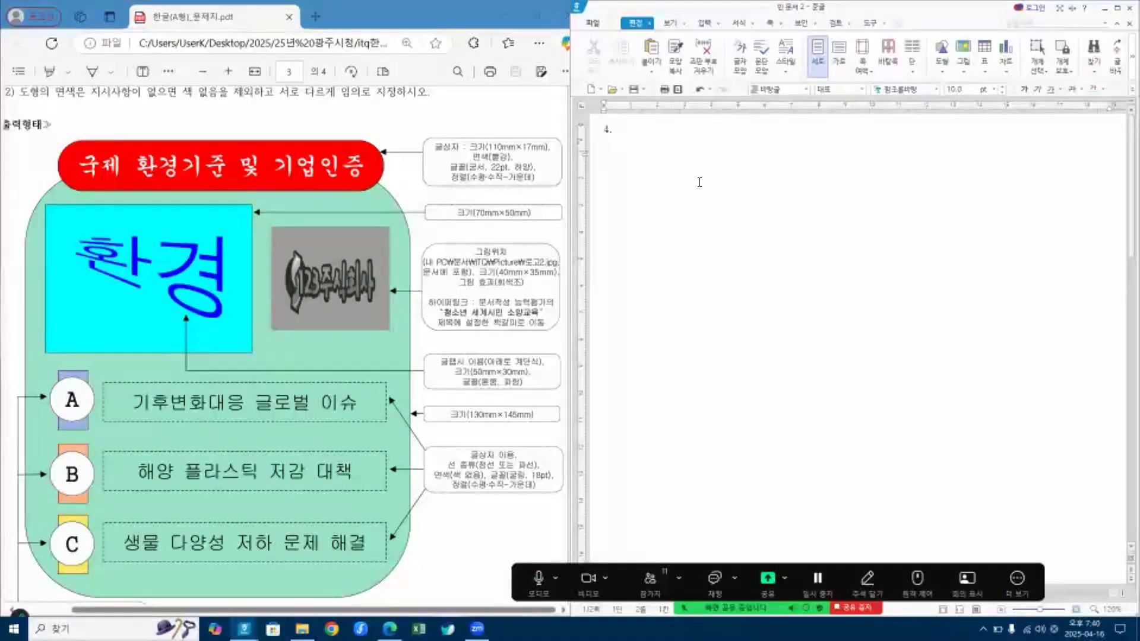
{"action": "key", "text": "Hangul"}
{"action": "left_click", "coordinate": [706, 24]}
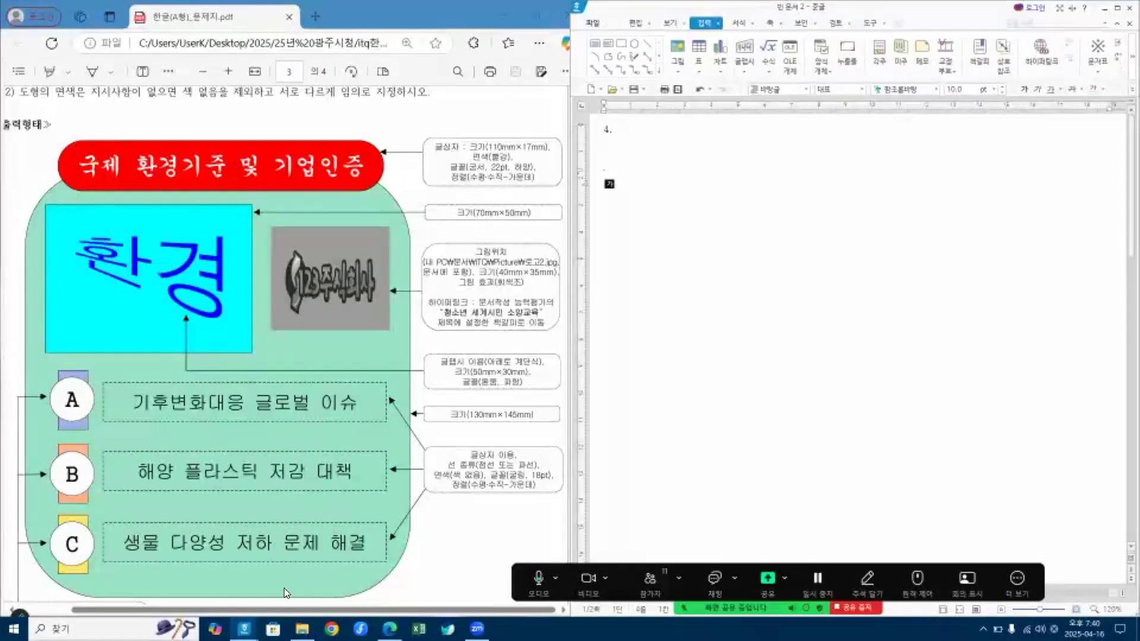
{"action": "left_click", "coordinate": [622, 45]}
{"action": "left_click_drag", "start_coordinate": [652, 208], "coordinate": [769, 368]}
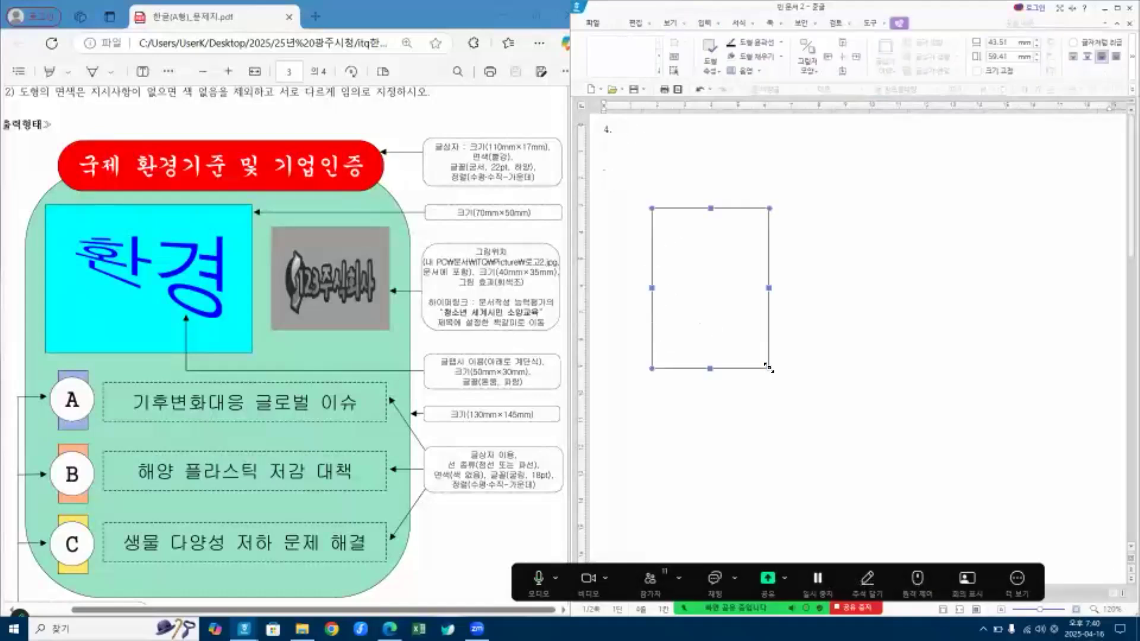
Set the rectangle's width to 130 mm and height to 145 mm, and place it behind the text.
{"action": "double_click", "coordinate": [728, 291]}
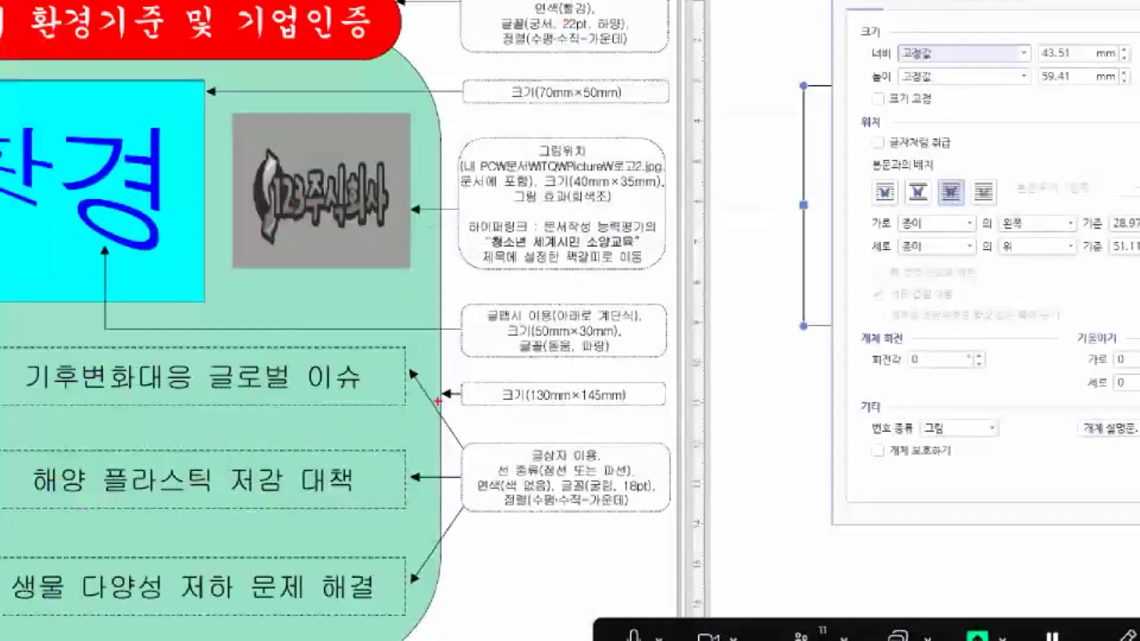
{"action": "mouse_move", "coordinate": [438, 365]}
{"action": "left_mouse_down"}
{"action": "mouse_move", "coordinate": [443, 405]}
{"action": "mouse_move", "coordinate": [620, 418]}
{"action": "mouse_move", "coordinate": [670, 387]}
{"action": "mouse_move", "coordinate": [514, 350]}
{"action": "mouse_move", "coordinate": [420, 359]}
{"action": "left_mouse_up"}
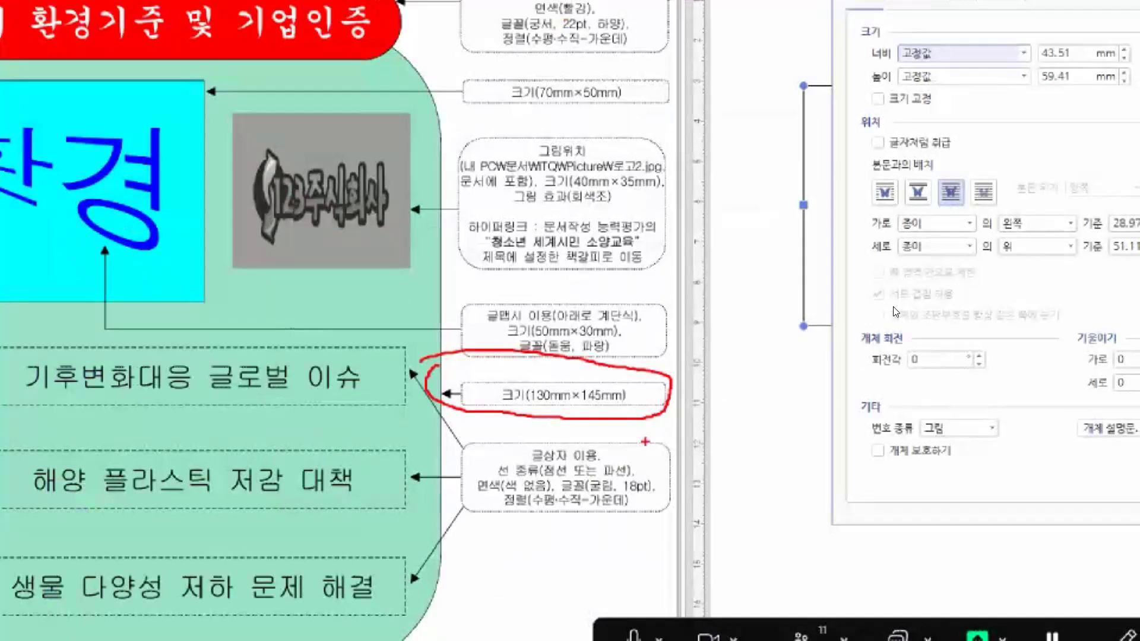
{"action": "key", "text": "Escape"}
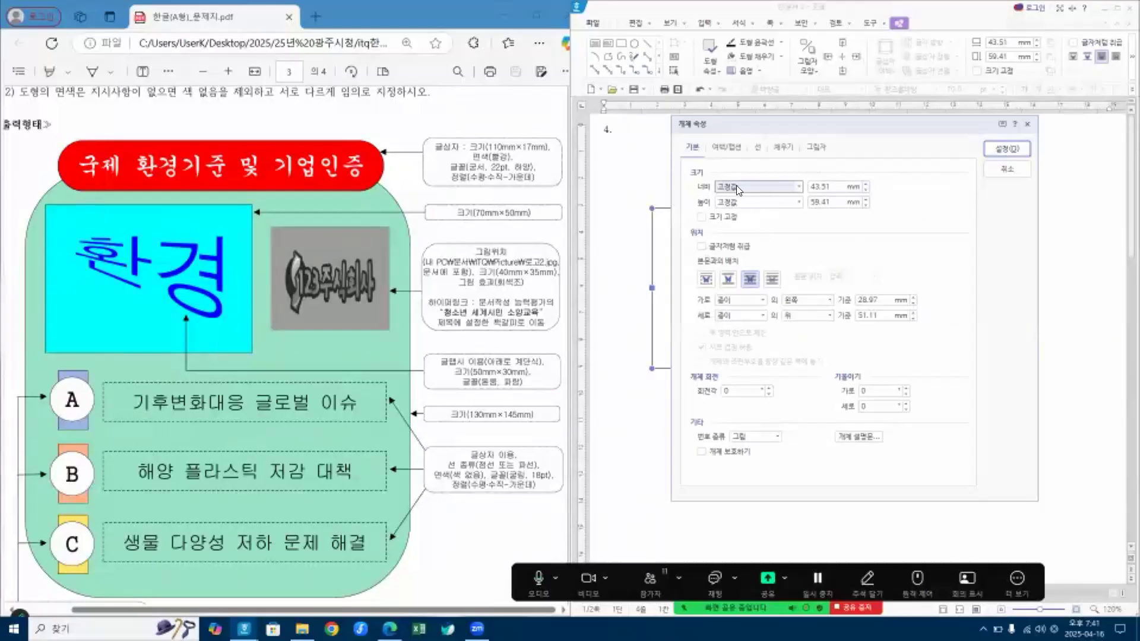
{"action": "key", "text": "Tab"}
{"action": "type", "text": "130"}
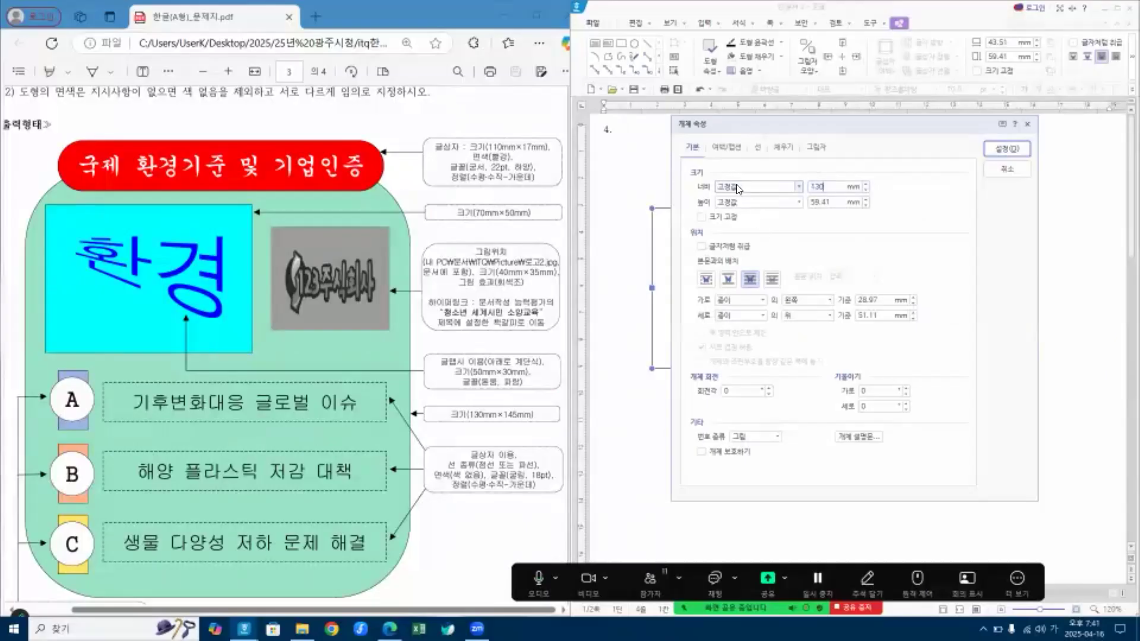
{"action": "key", "text": "Tab"}
{"action": "type", "text": "145"}
{"action": "left_click", "coordinate": [776, 279]}
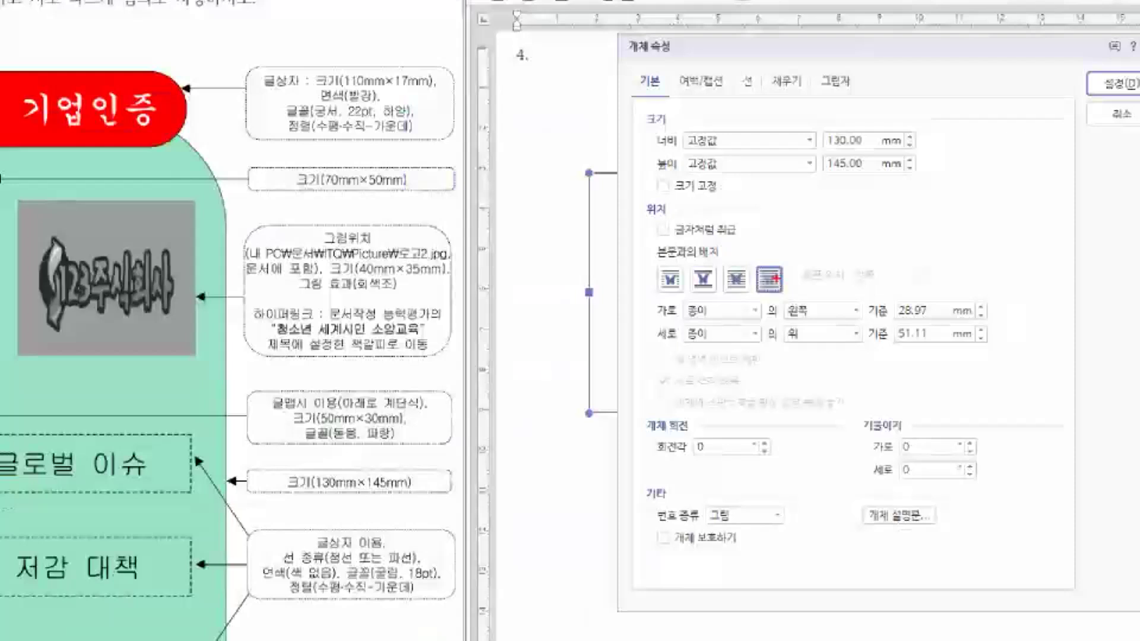
{"action": "left_click_drag", "start_coordinate": [633, 69], "coordinate": [676, 61]}
{"action": "mouse_move", "coordinate": [676, 118]}
{"action": "left_mouse_down"}
{"action": "mouse_move", "coordinate": [798, 190]}
{"action": "mouse_move", "coordinate": [954, 198]}
{"action": "left_mouse_up"}
{"action": "mouse_move", "coordinate": [831, 107]}
{"action": "left_mouse_down"}
{"action": "mouse_move", "coordinate": [843, 191]}
{"action": "mouse_move", "coordinate": [831, 106]}
{"action": "left_mouse_up"}
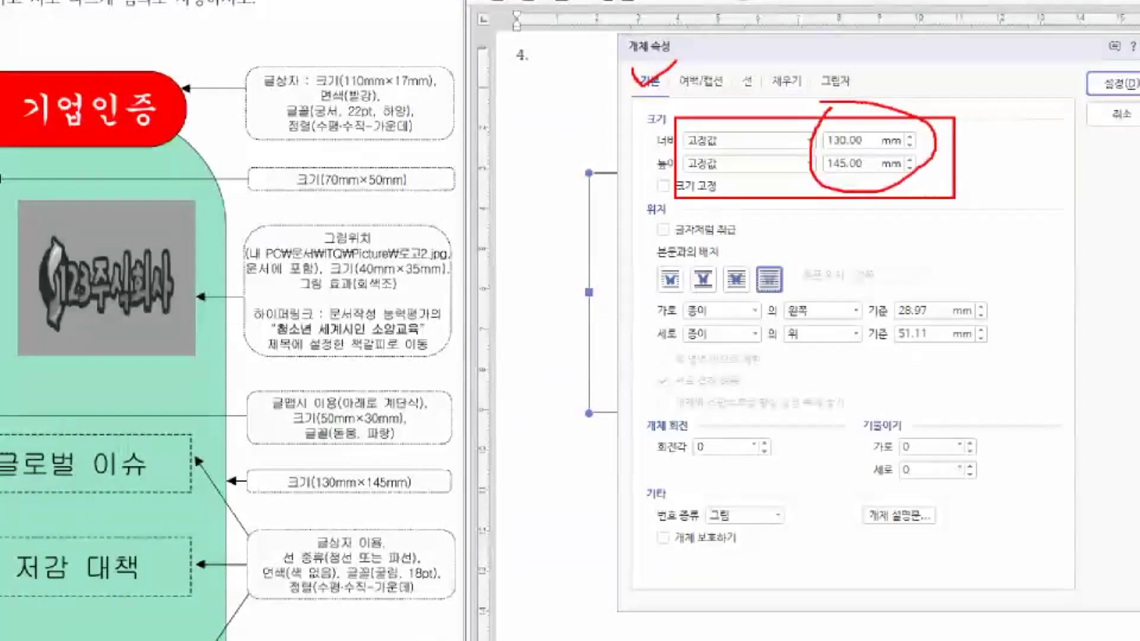
{"action": "left_click_drag", "start_coordinate": [653, 189], "coordinate": [678, 192]}
{"action": "left_click_drag", "start_coordinate": [756, 249], "coordinate": [805, 311]}
{"action": "left_click_drag", "start_coordinate": [760, 265], "coordinate": [815, 256]}
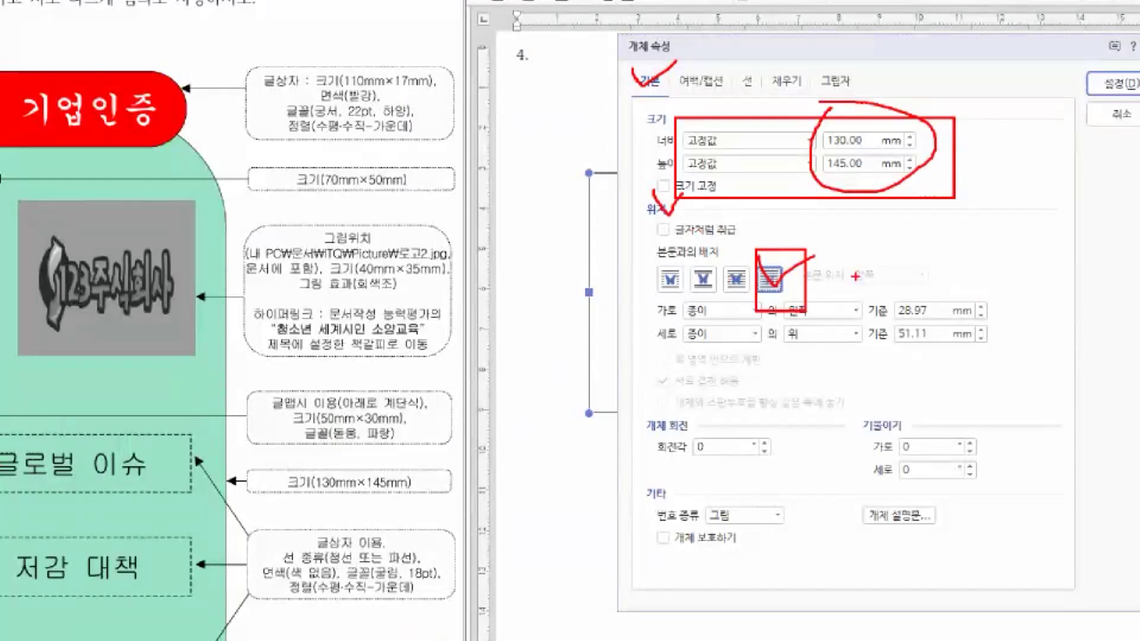
{"action": "mouse_move", "coordinate": [438, 509]}
{"action": "left_mouse_down"}
{"action": "mouse_move", "coordinate": [266, 484]}
{"action": "mouse_move", "coordinate": [398, 512]}
{"action": "left_mouse_up"}
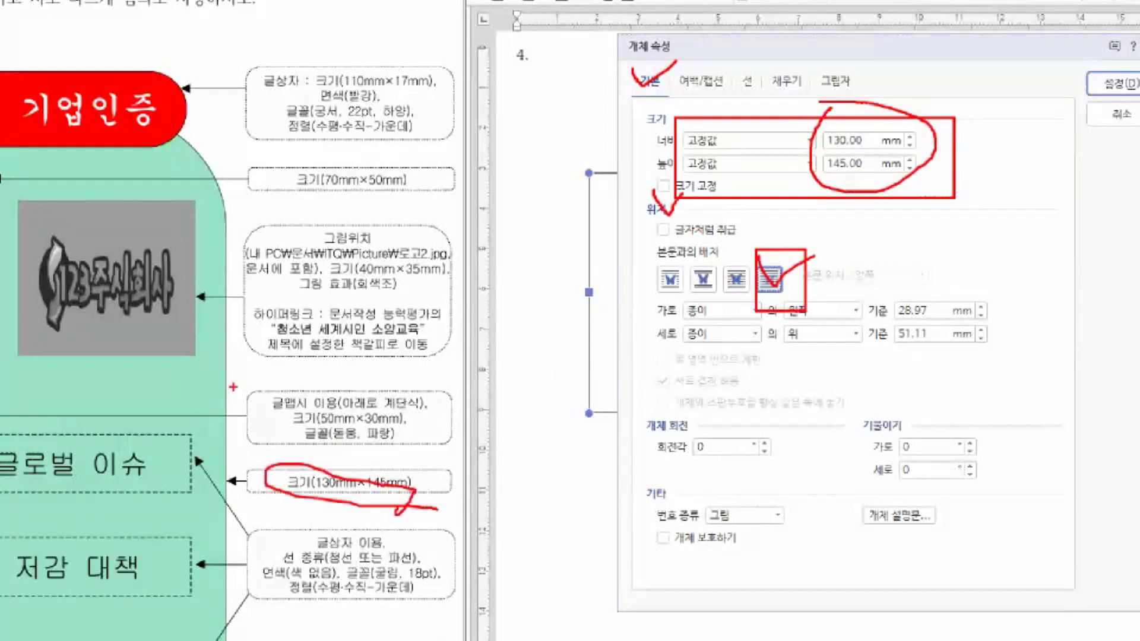
{"action": "left_click_drag", "start_coordinate": [203, 384], "coordinate": [217, 399]}
{"action": "left_click_drag", "start_coordinate": [787, 62], "coordinate": [807, 70]}
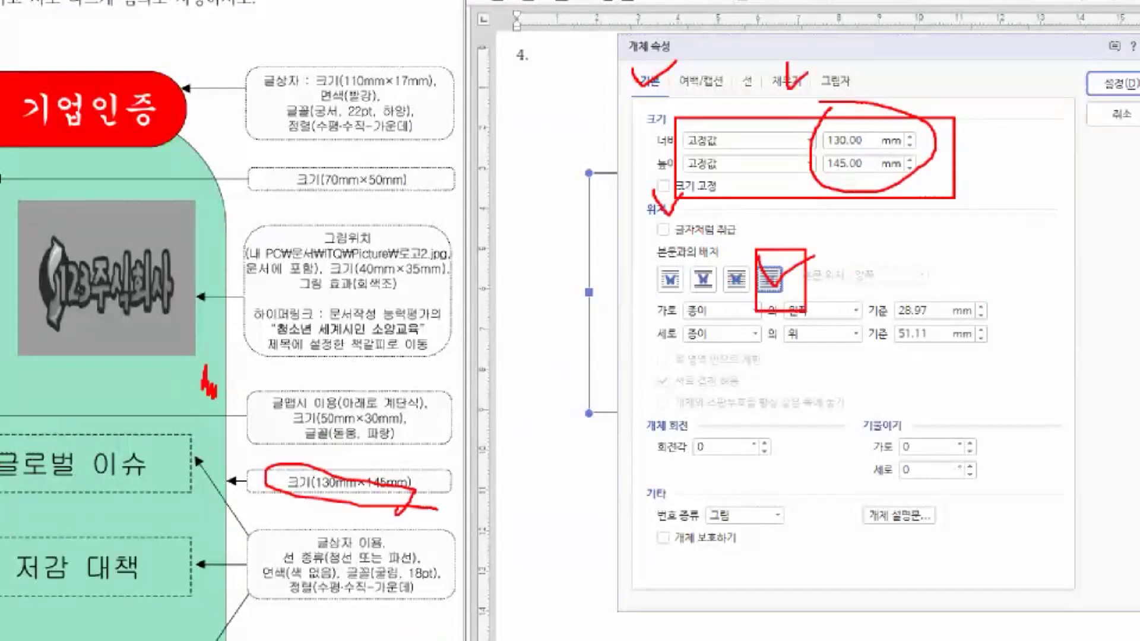
{"action": "key", "text": "Escape"}
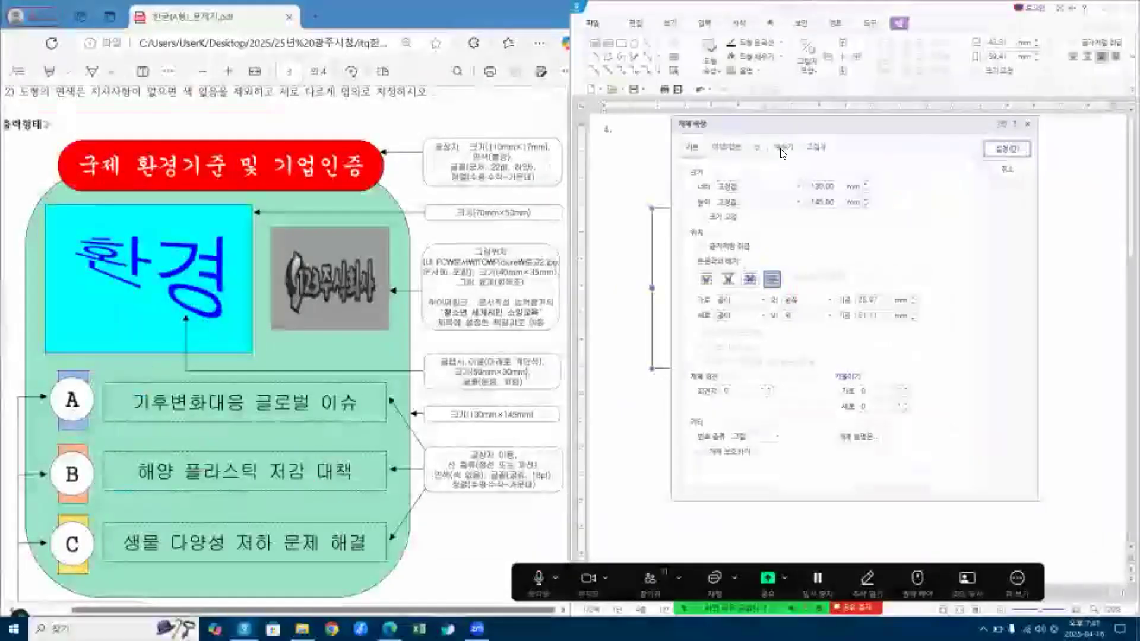
Fill the rectangle with the lightest tint of the green theme colour and apply the object properties.
{"action": "left_click", "coordinate": [783, 150]}
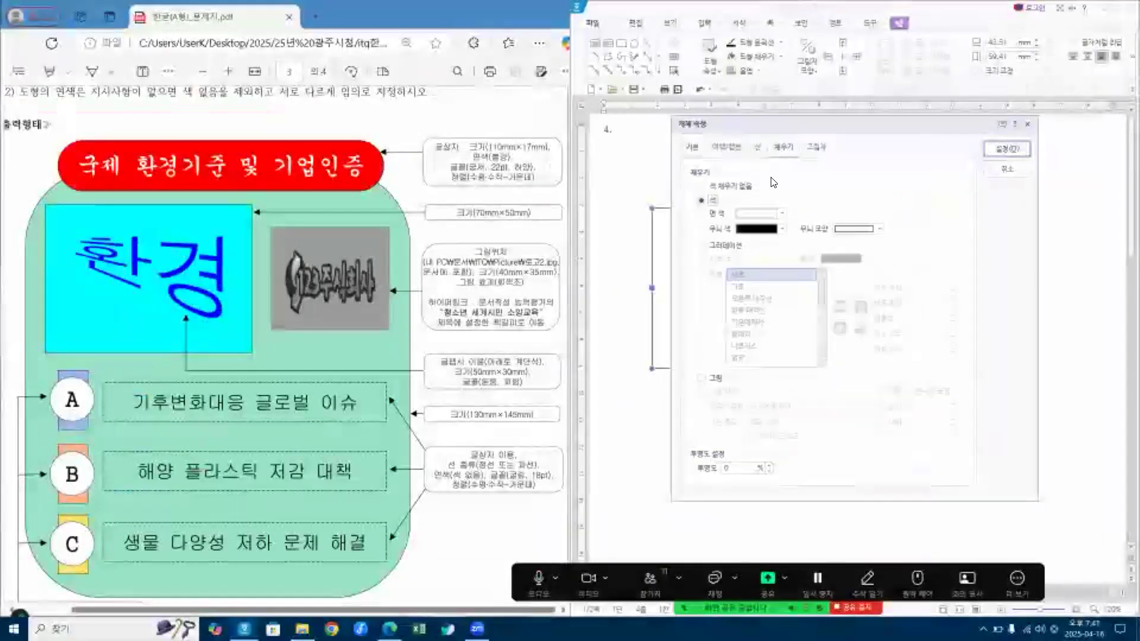
{"action": "left_click", "coordinate": [750, 213]}
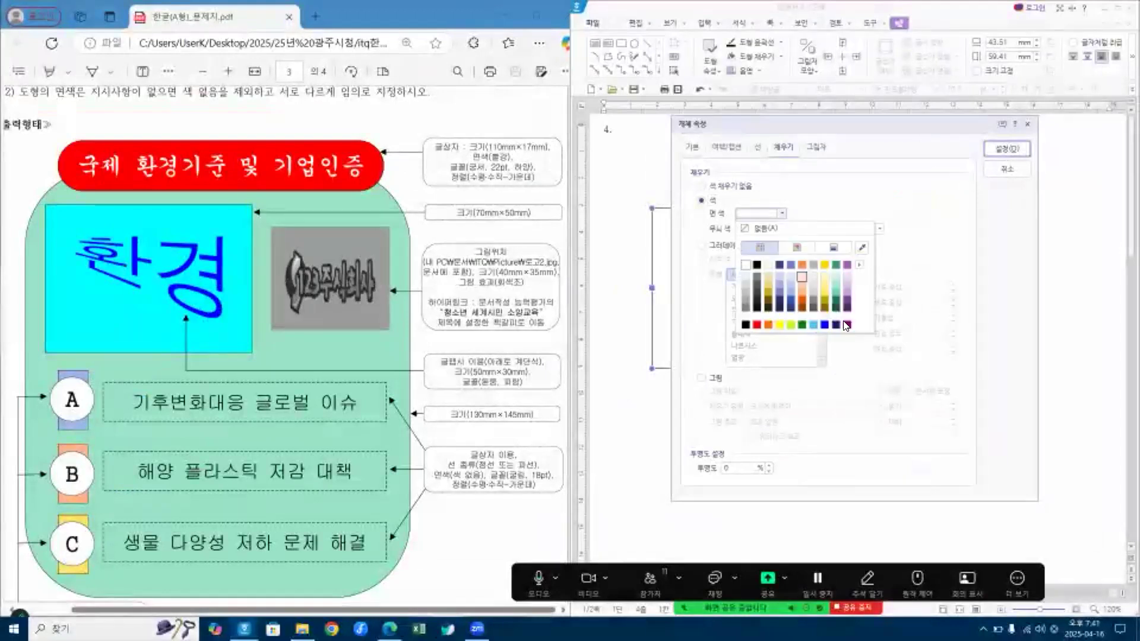
{"action": "left_click", "coordinate": [836, 277]}
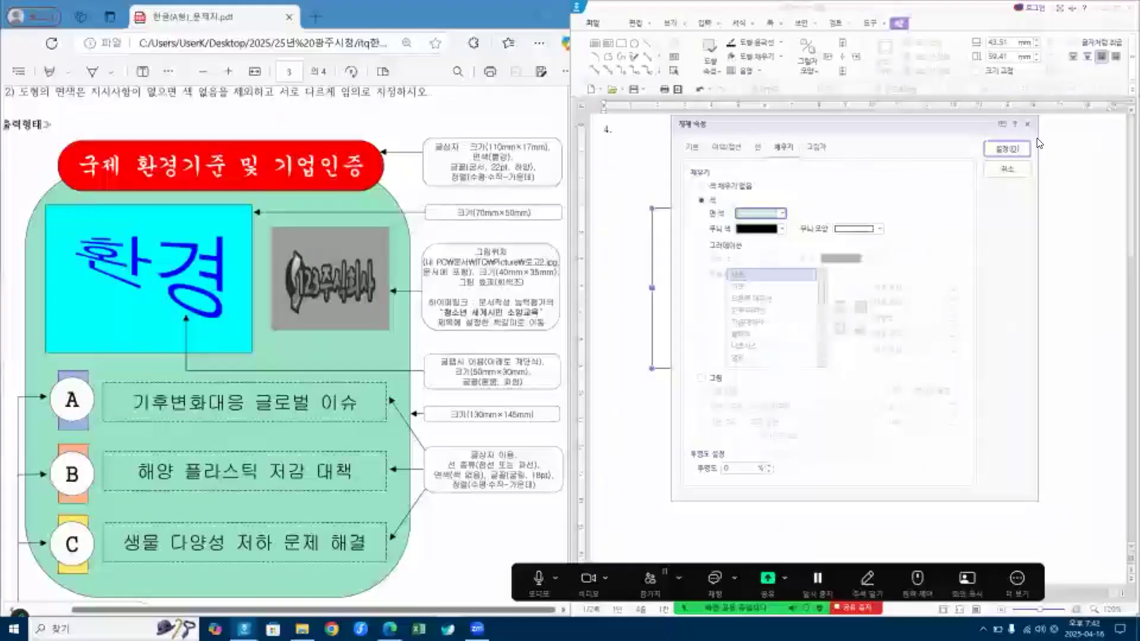
{"action": "left_click", "coordinate": [1015, 149]}
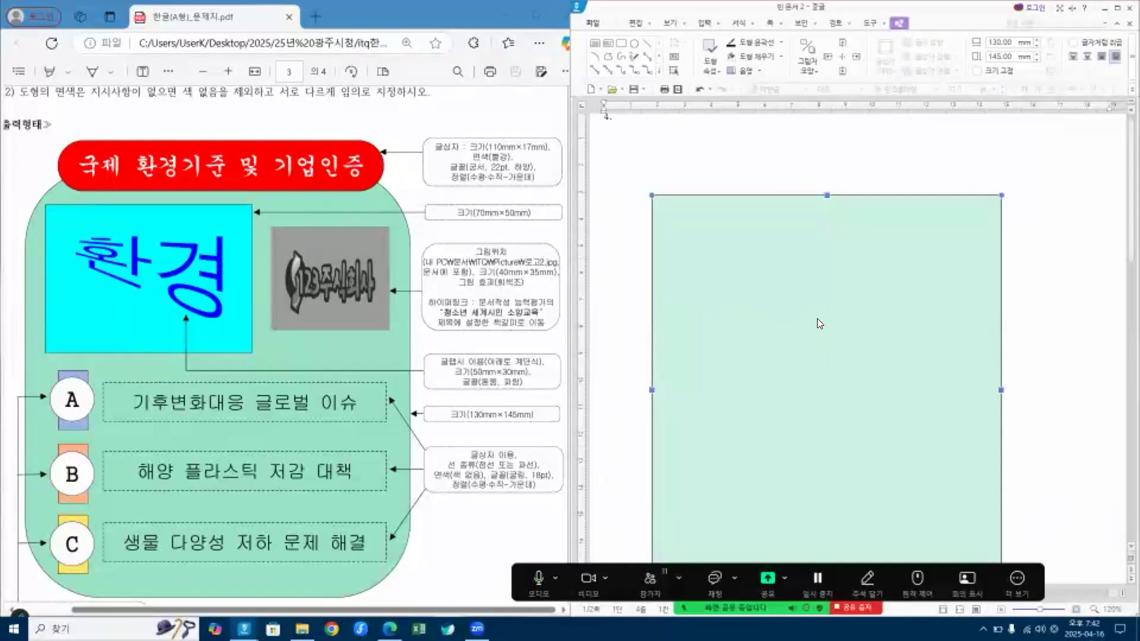
Give the green rectangle rounded corners (둥근 모양) and apply the change.
{"action": "double_click", "coordinate": [732, 338]}
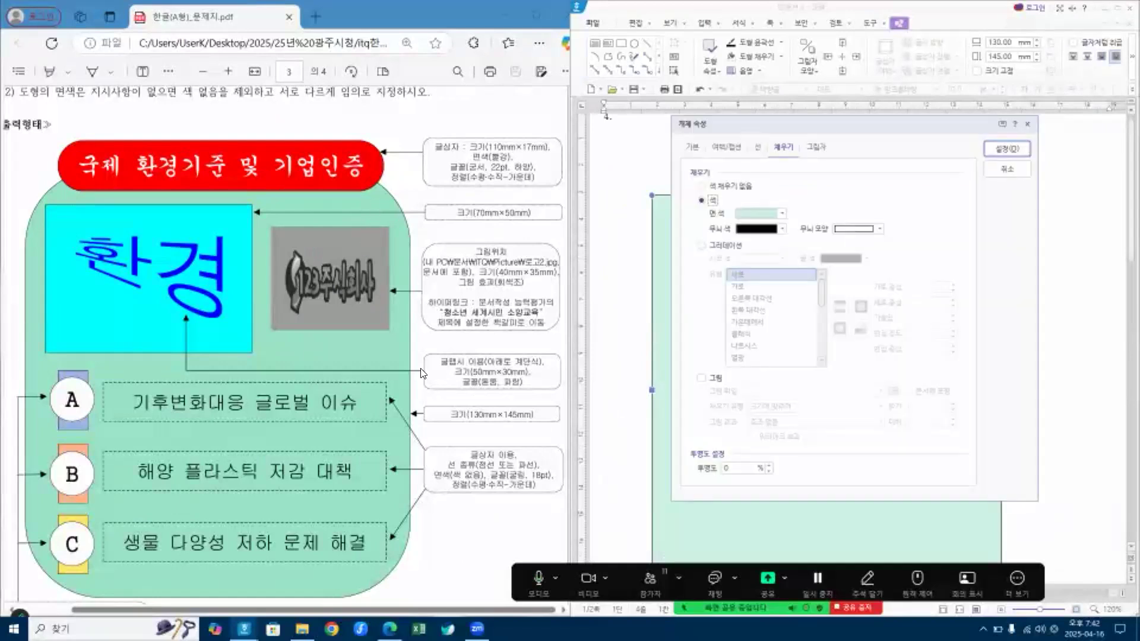
{"action": "left_click", "coordinate": [756, 148]}
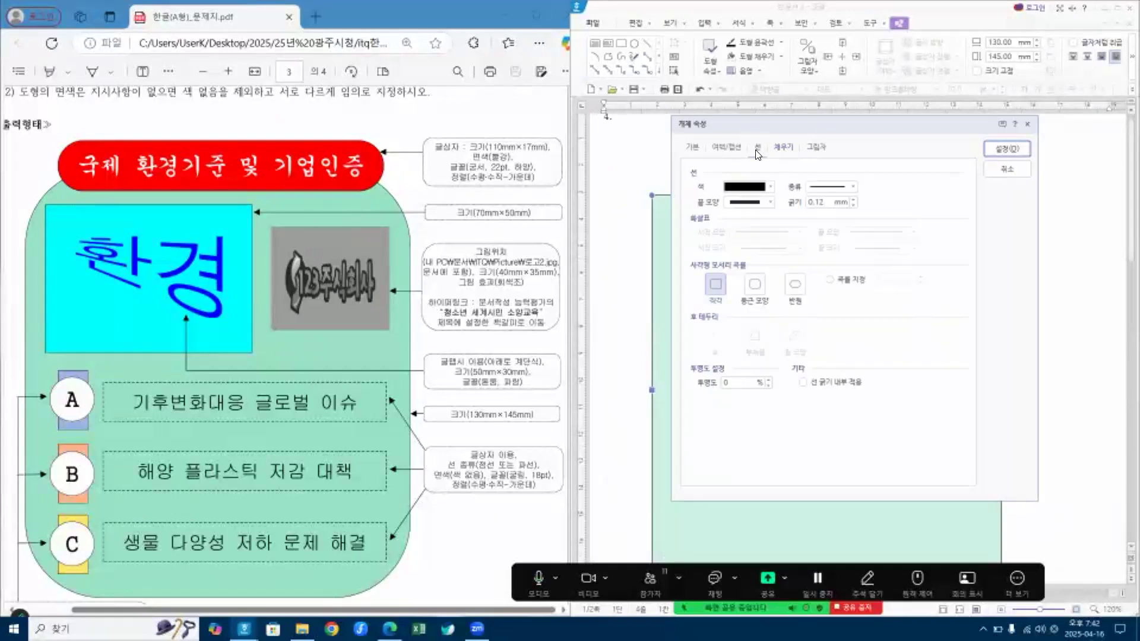
{"action": "left_click", "coordinate": [761, 285]}
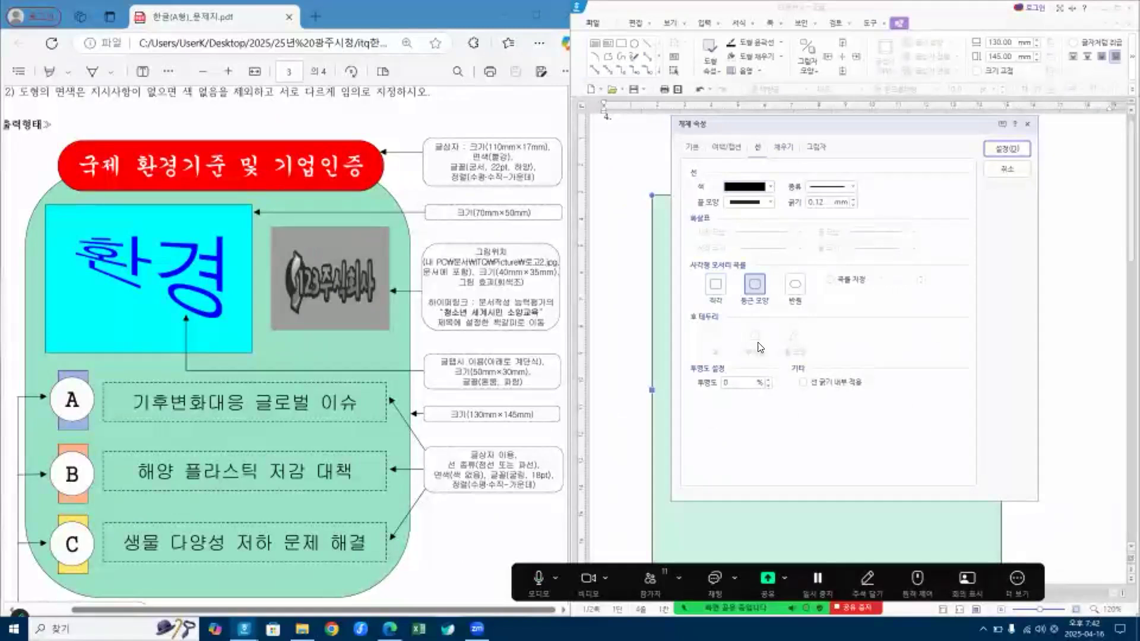
{"action": "left_click", "coordinate": [651, 587]}
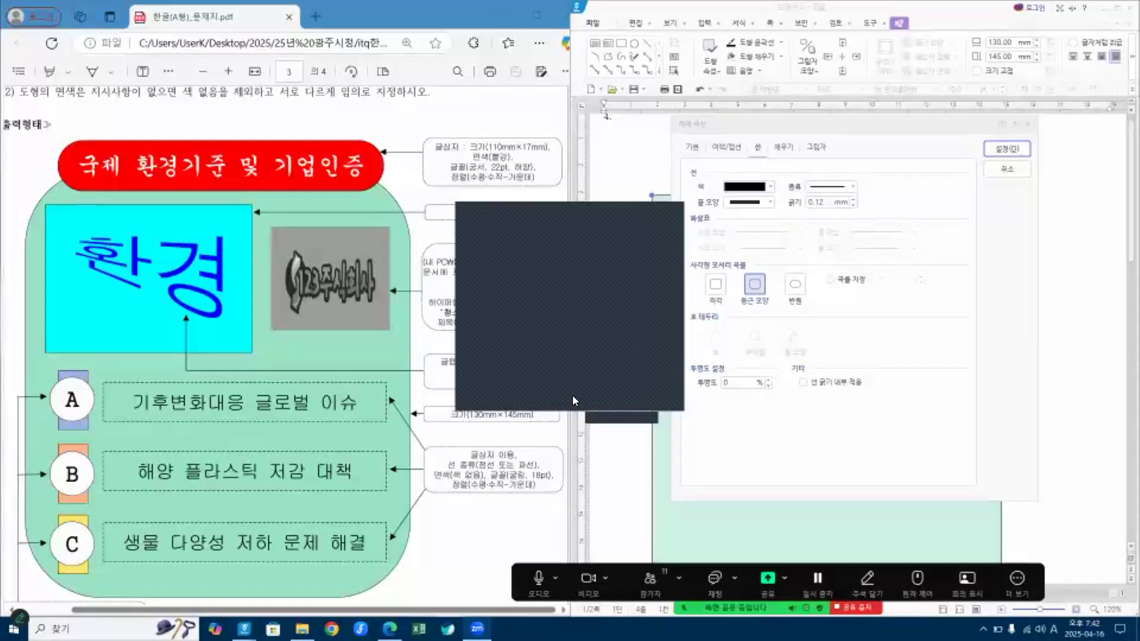
{"action": "left_click", "coordinate": [754, 295]}
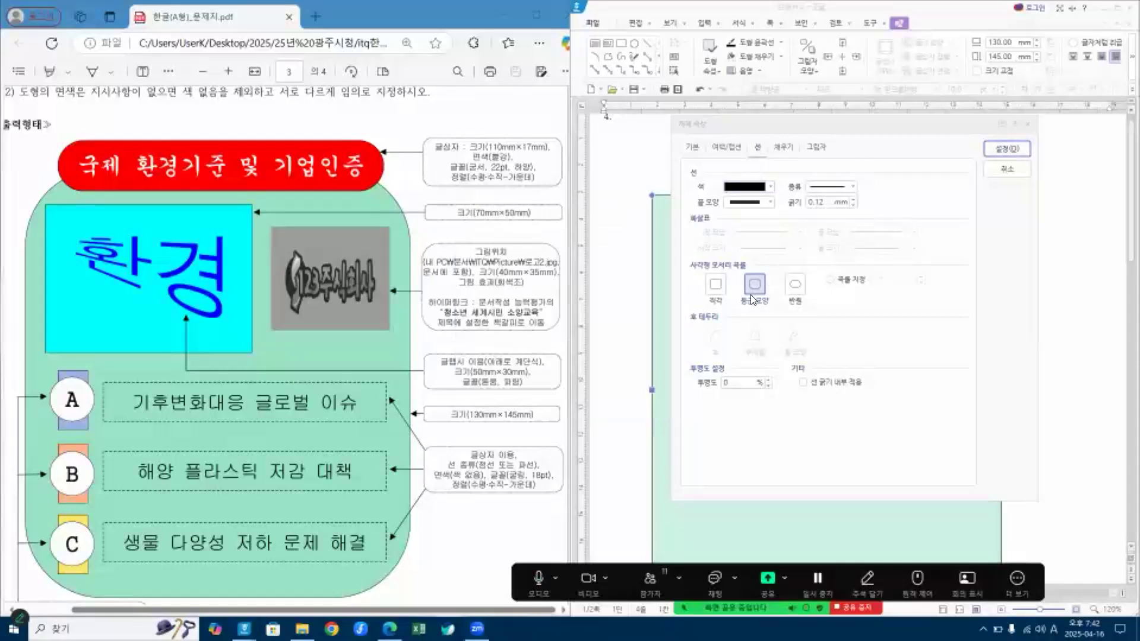
{"action": "left_click", "coordinate": [997, 149]}
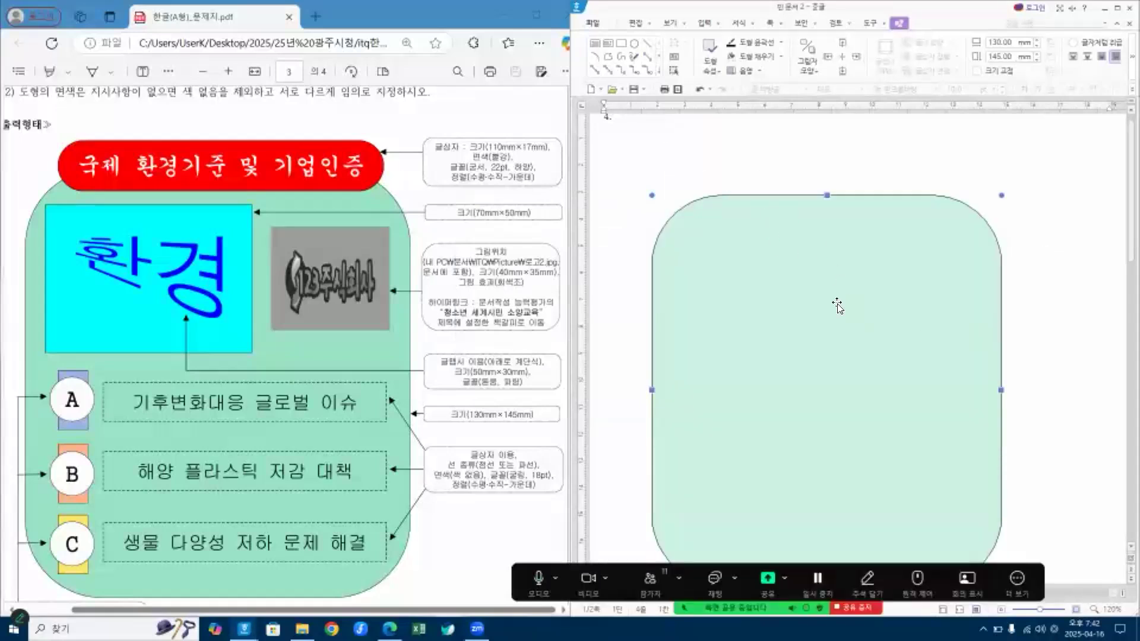
Reposition the green rounded rectangle slightly higher on the page, beneath the question number "4.", and deselect it.
{"action": "left_click_drag", "start_coordinate": [806, 292], "coordinate": [818, 262]}
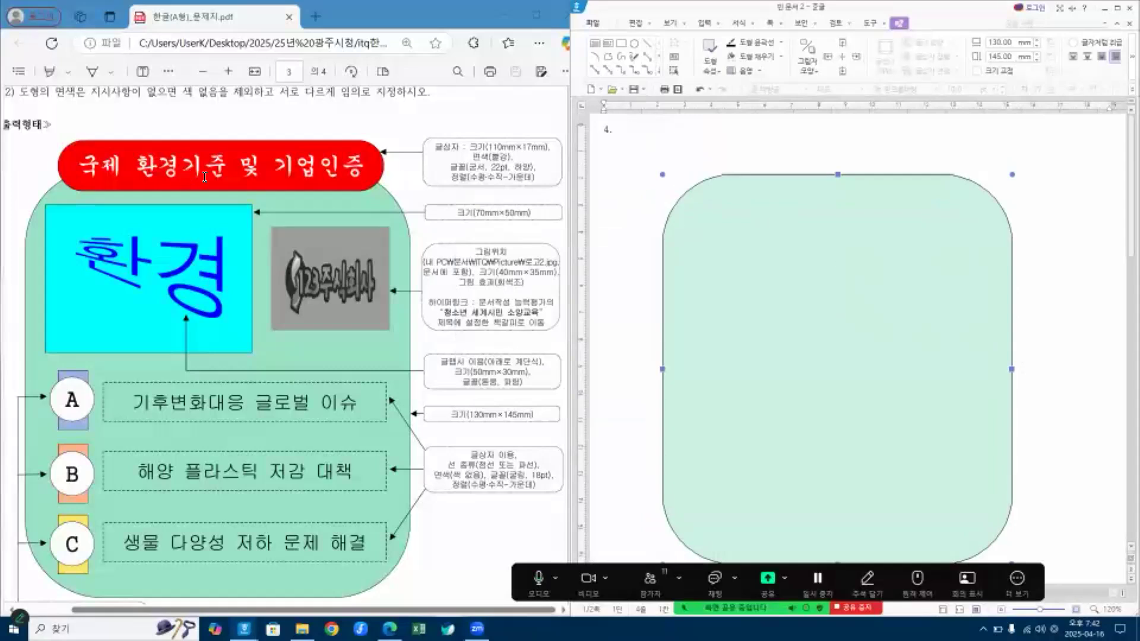
{"action": "left_click_drag", "start_coordinate": [812, 271], "coordinate": [820, 279]}
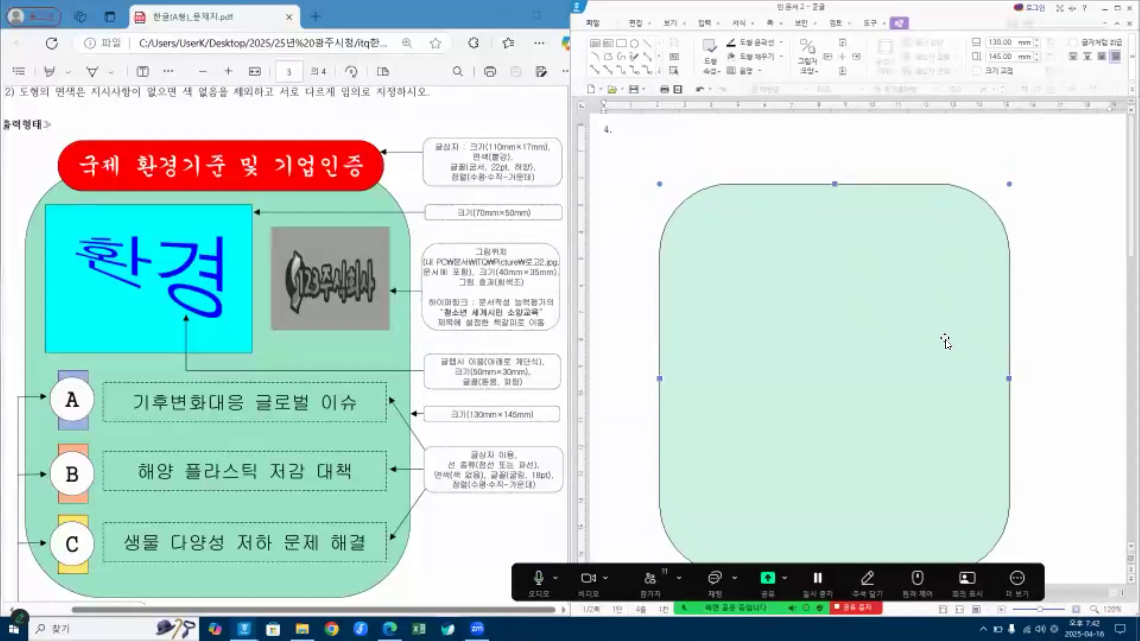
{"action": "left_click", "coordinate": [1050, 309]}
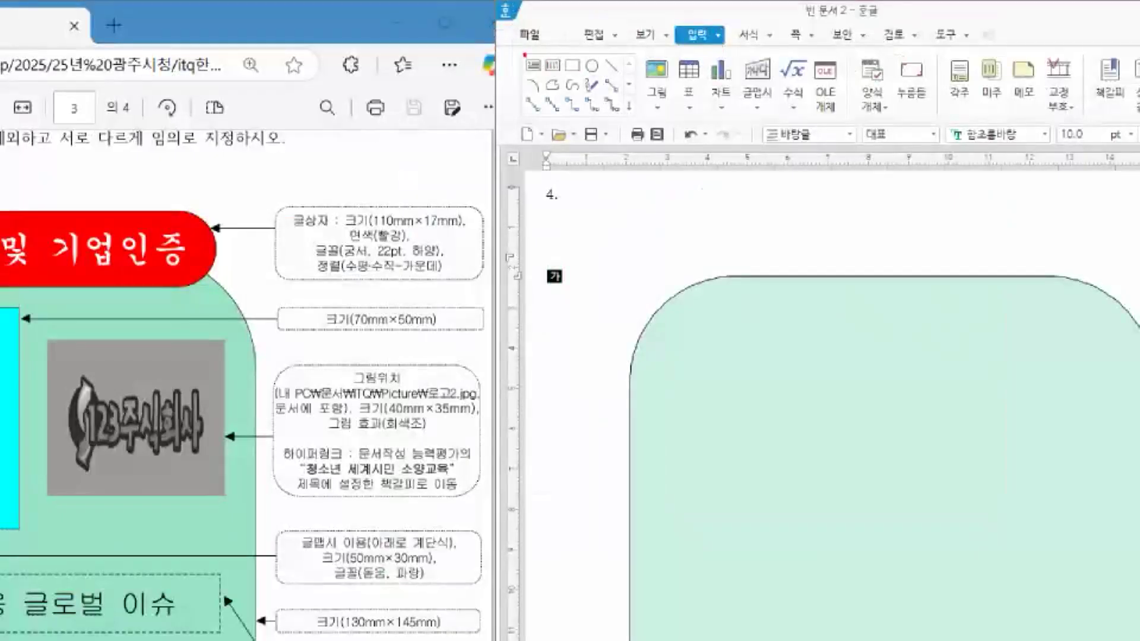
Draw a text box about 85 × 15 mm over the green shape's upper edge and enter "국제 환경기준 및 기업인증".
{"action": "left_click_drag", "start_coordinate": [530, 70], "coordinate": [542, 54]}
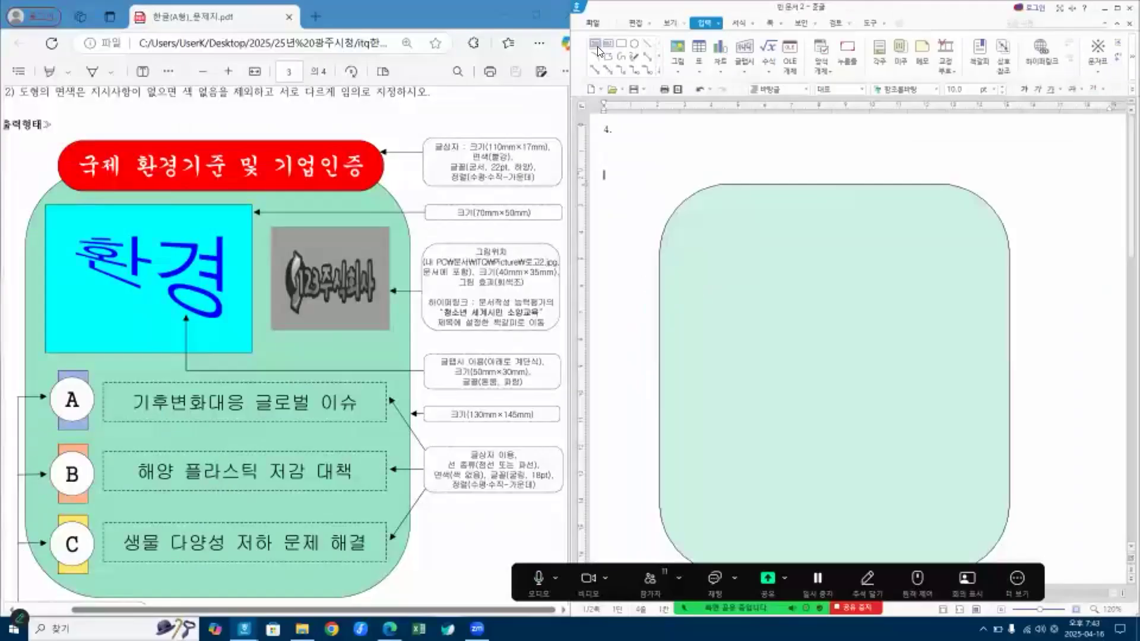
{"action": "left_click", "coordinate": [595, 45]}
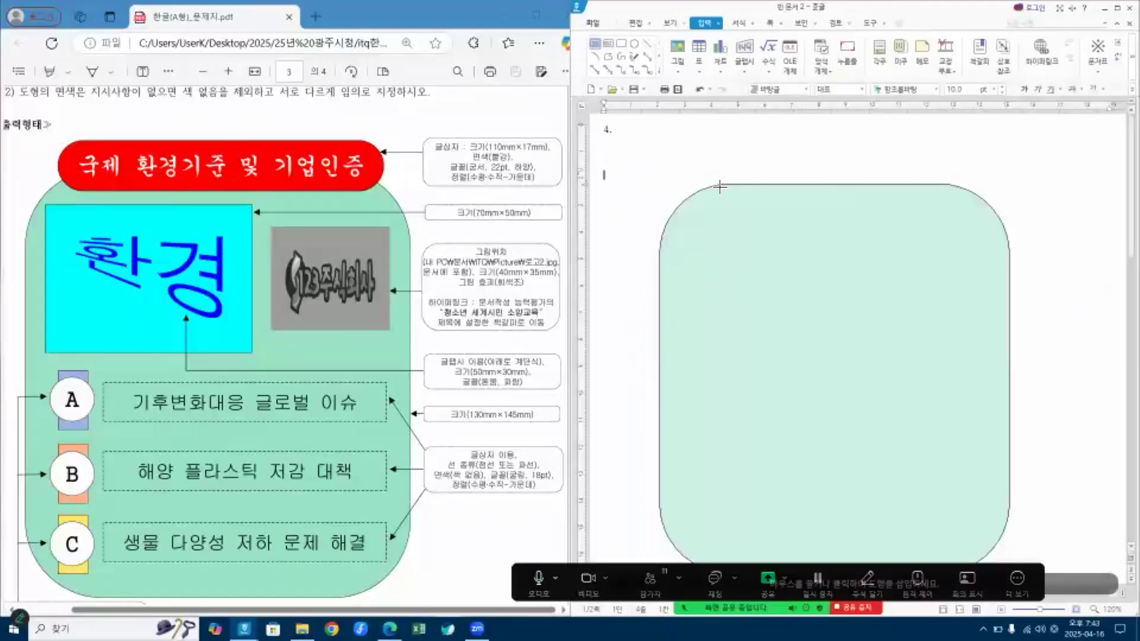
{"action": "mouse_move", "coordinate": [705, 165]}
{"action": "left_mouse_down"}
{"action": "mouse_move", "coordinate": [717, 195]}
{"action": "mouse_move", "coordinate": [933, 206]}
{"action": "left_mouse_up"}
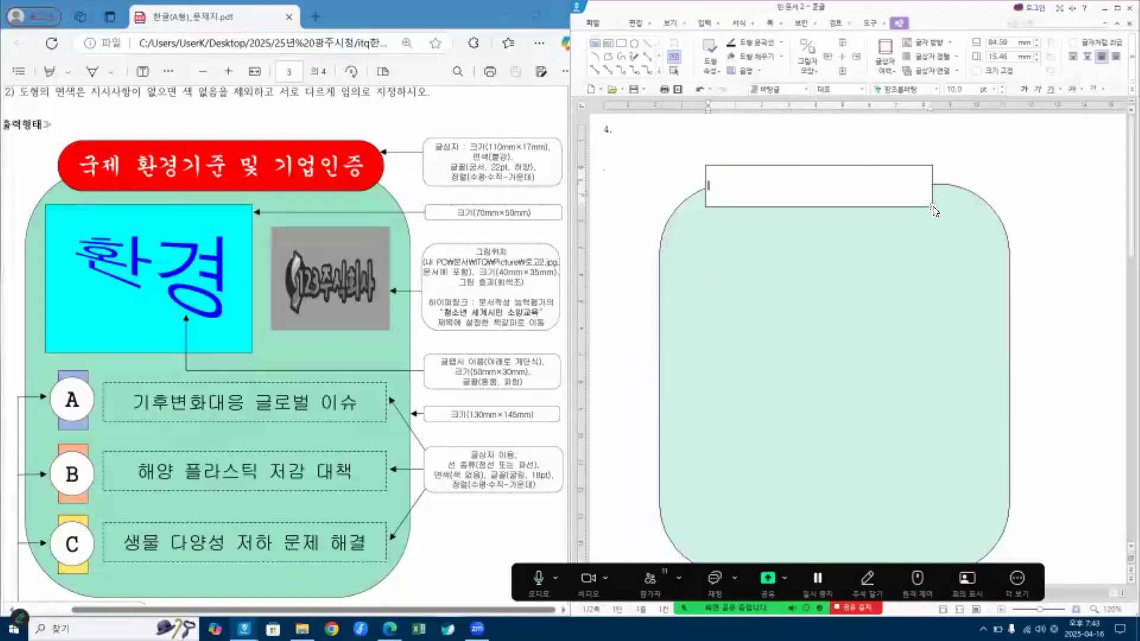
{"action": "type", "text": "국제 환경기준 및 기업인증"}
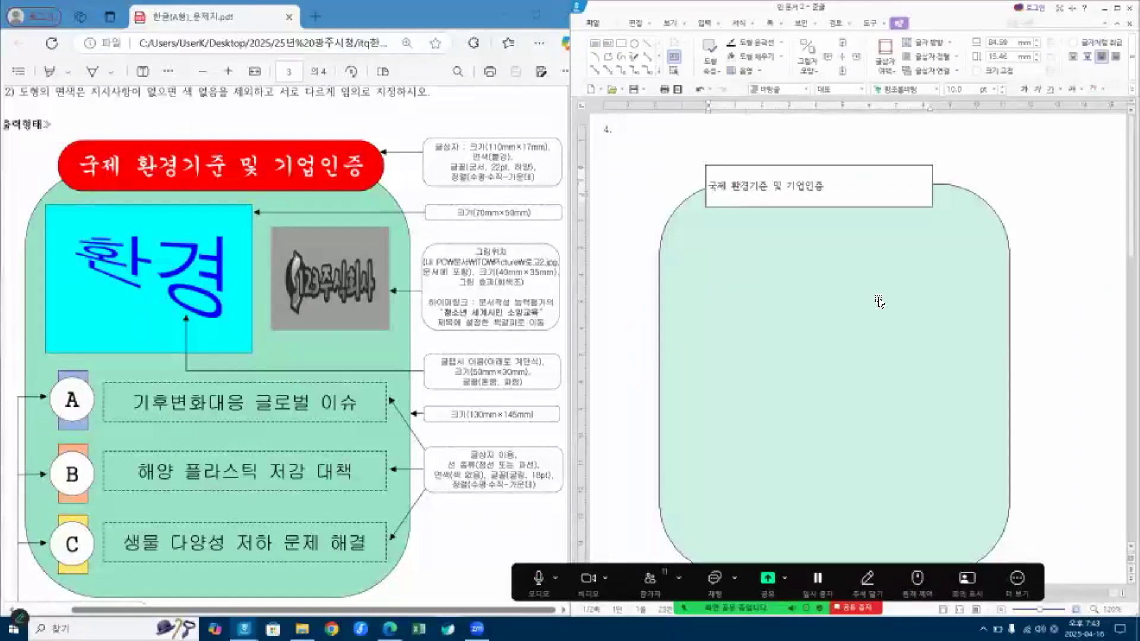
{"action": "left_click", "coordinate": [549, 573]}
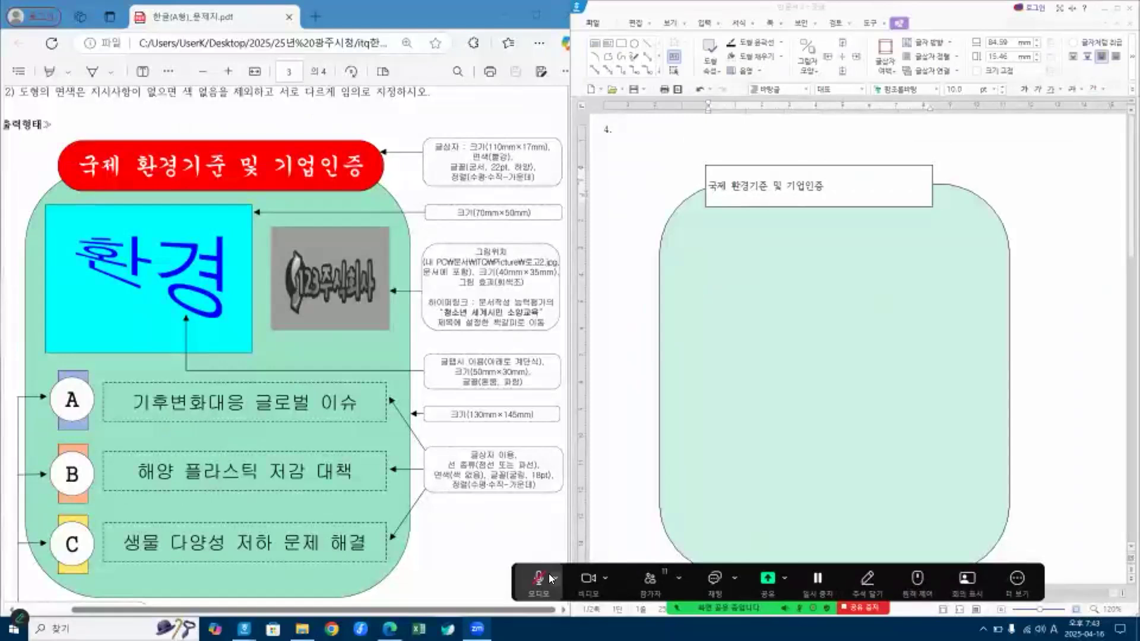
{"action": "left_click", "coordinate": [549, 573]}
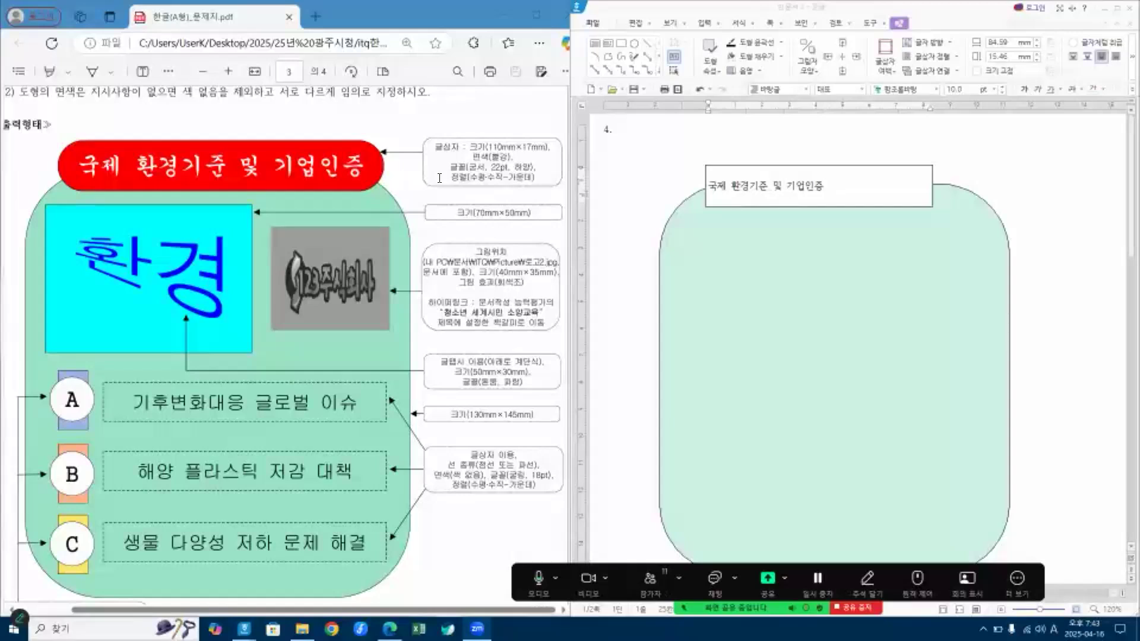
Select the title text box and set its font to 궁서.
{"action": "left_click", "coordinate": [751, 168]}
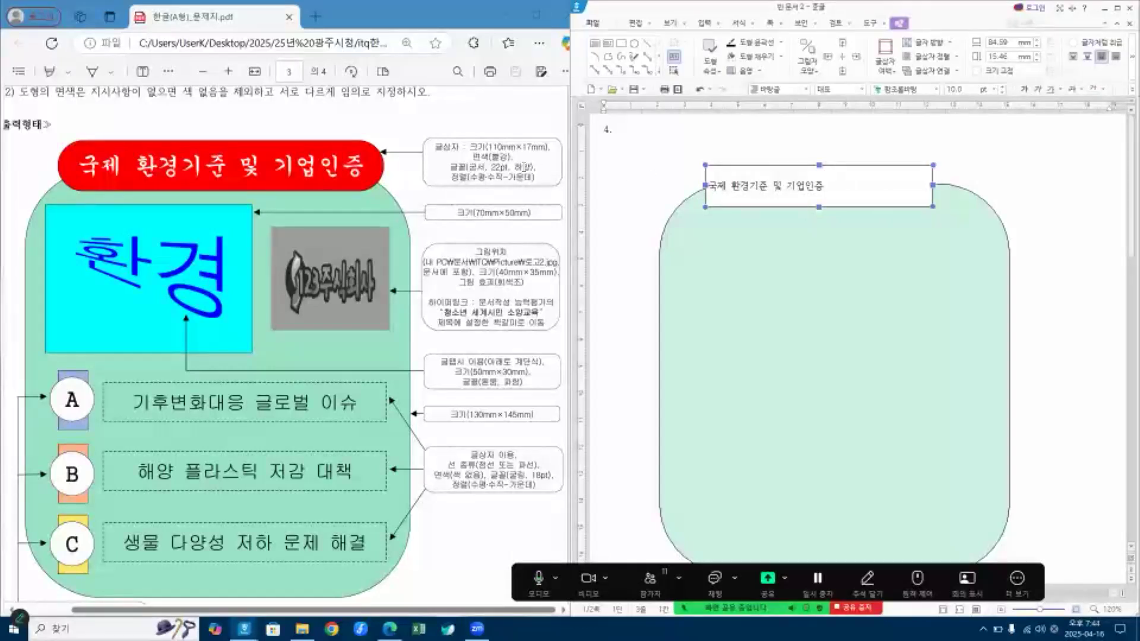
{"action": "left_click", "coordinate": [1118, 10]}
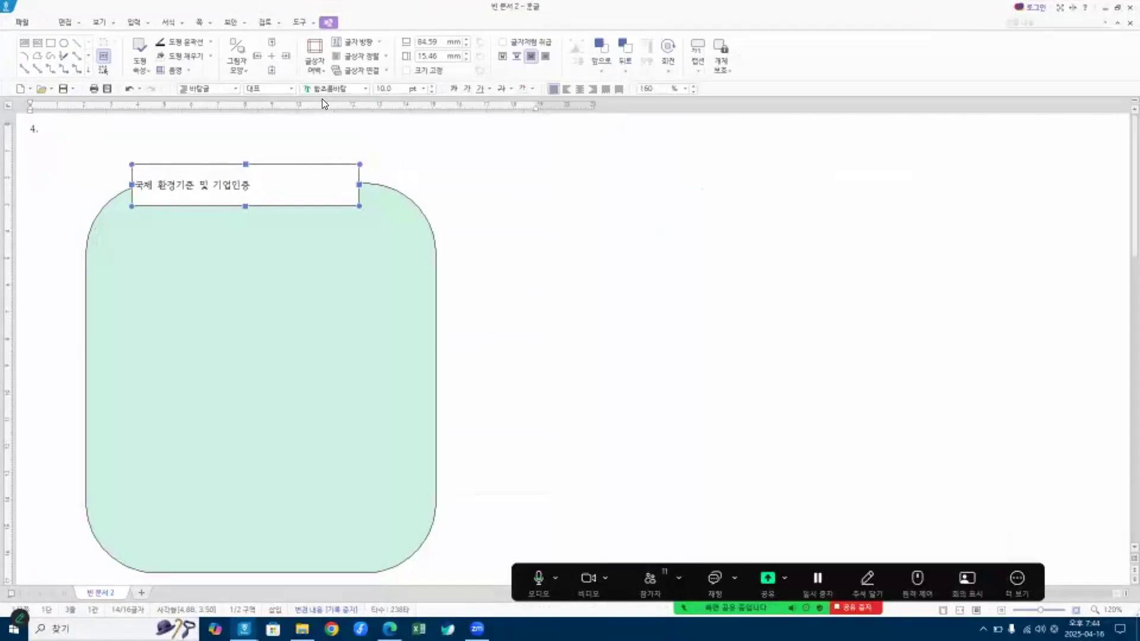
{"action": "left_click", "coordinate": [350, 89]}
{"action": "type", "text": "ㄱㅜㅇ"}
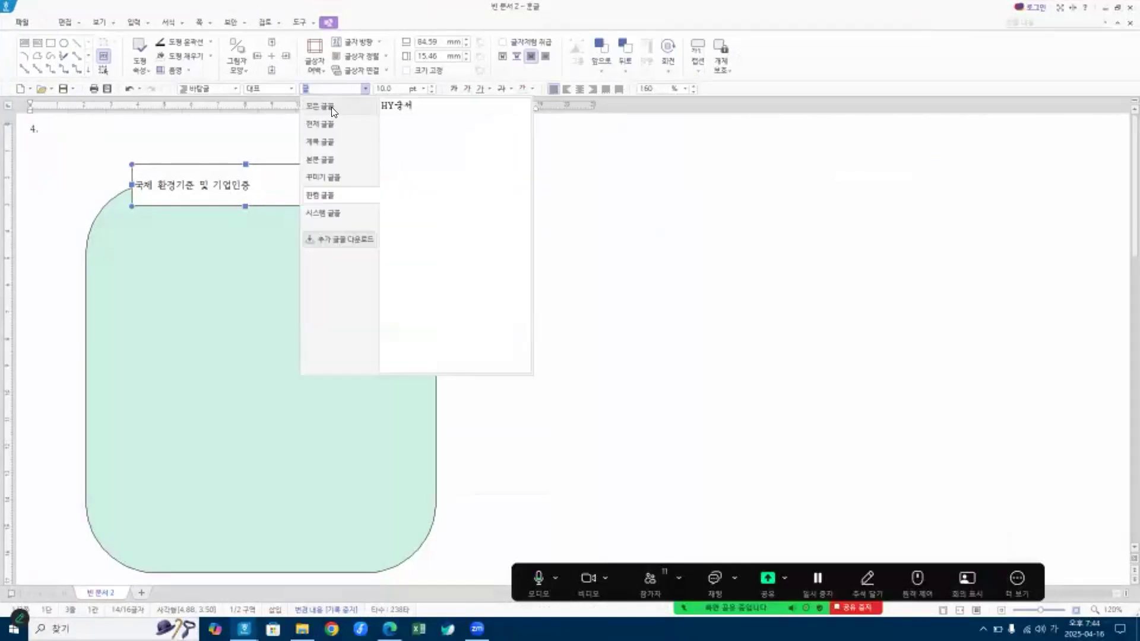
{"action": "left_click", "coordinate": [331, 107]}
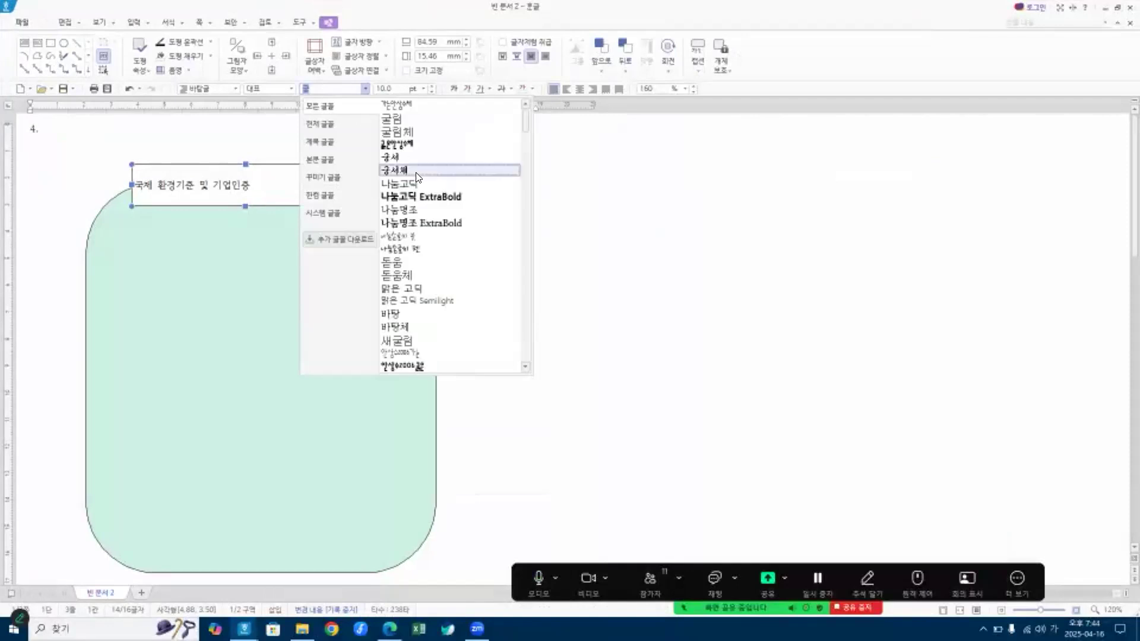
{"action": "left_click", "coordinate": [393, 159]}
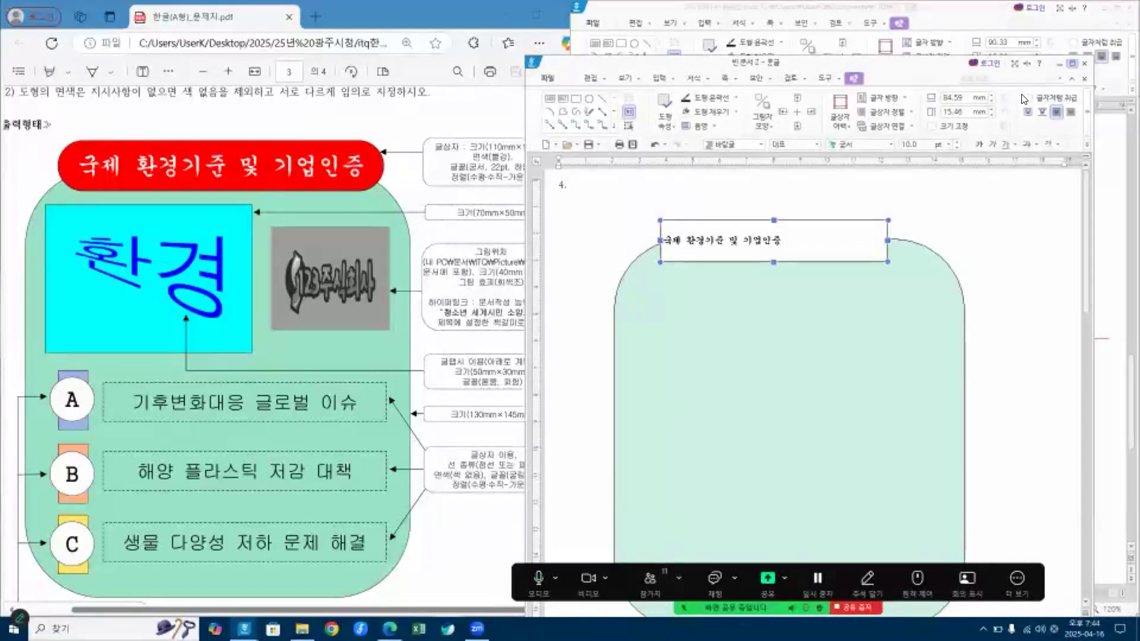
Set the title text box's font size to 22 pt and its text colour to white.
{"action": "left_click", "coordinate": [1071, 63]}
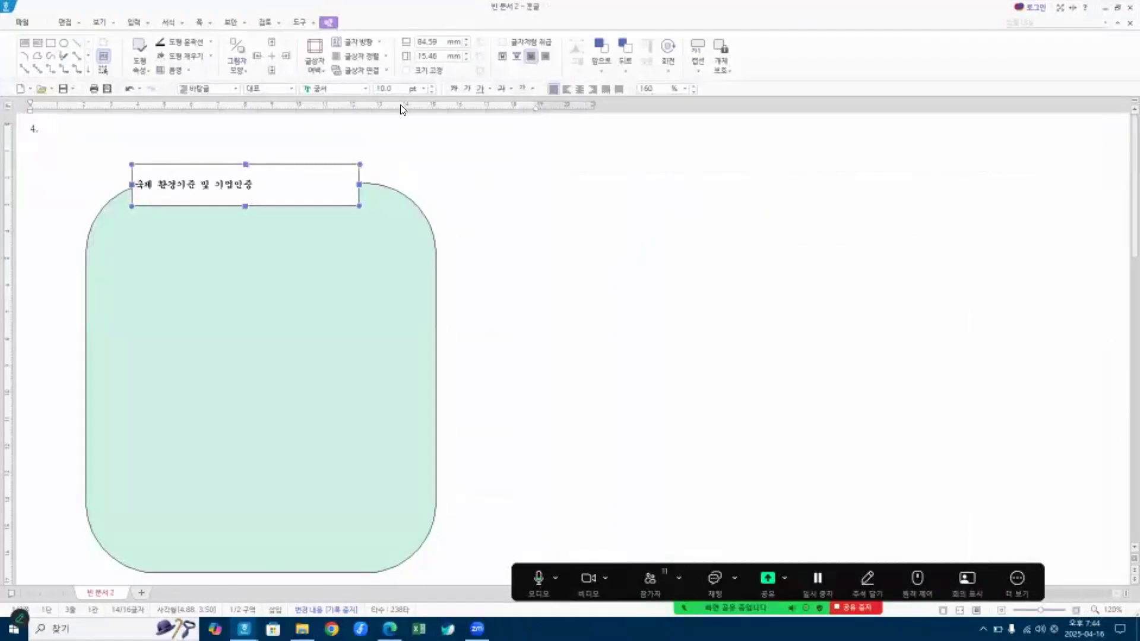
{"action": "left_click", "coordinate": [396, 90]}
{"action": "type", "text": "22"}
{"action": "key", "text": "Return"}
{"action": "left_click", "coordinate": [534, 88]}
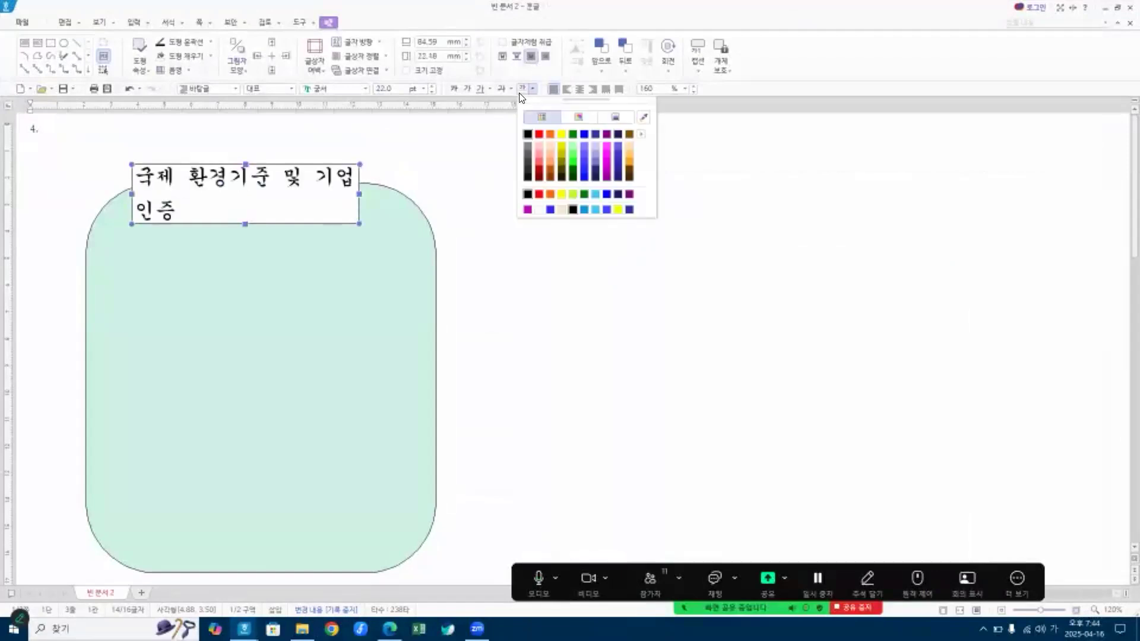
{"action": "left_click", "coordinate": [539, 209]}
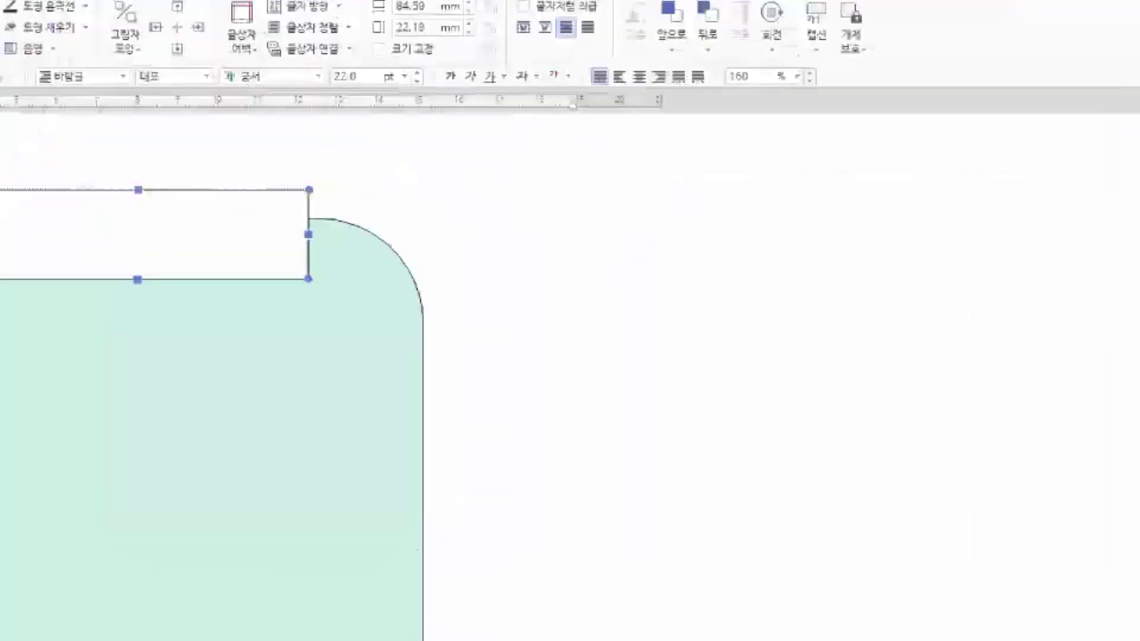
{"action": "mouse_move", "coordinate": [240, 77]}
{"action": "left_mouse_down"}
{"action": "mouse_move", "coordinate": [297, 117]}
{"action": "mouse_move", "coordinate": [323, 116]}
{"action": "left_mouse_up"}
{"action": "left_click_drag", "start_coordinate": [341, 68], "coordinate": [422, 122]}
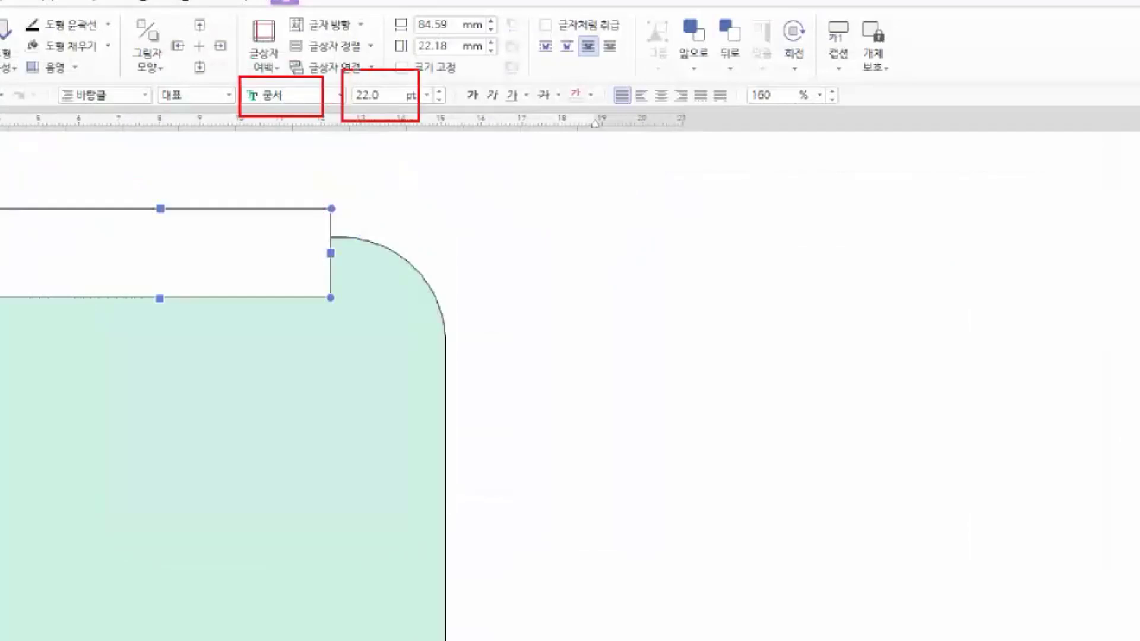
{"action": "left_click_drag", "start_coordinate": [559, 79], "coordinate": [604, 117]}
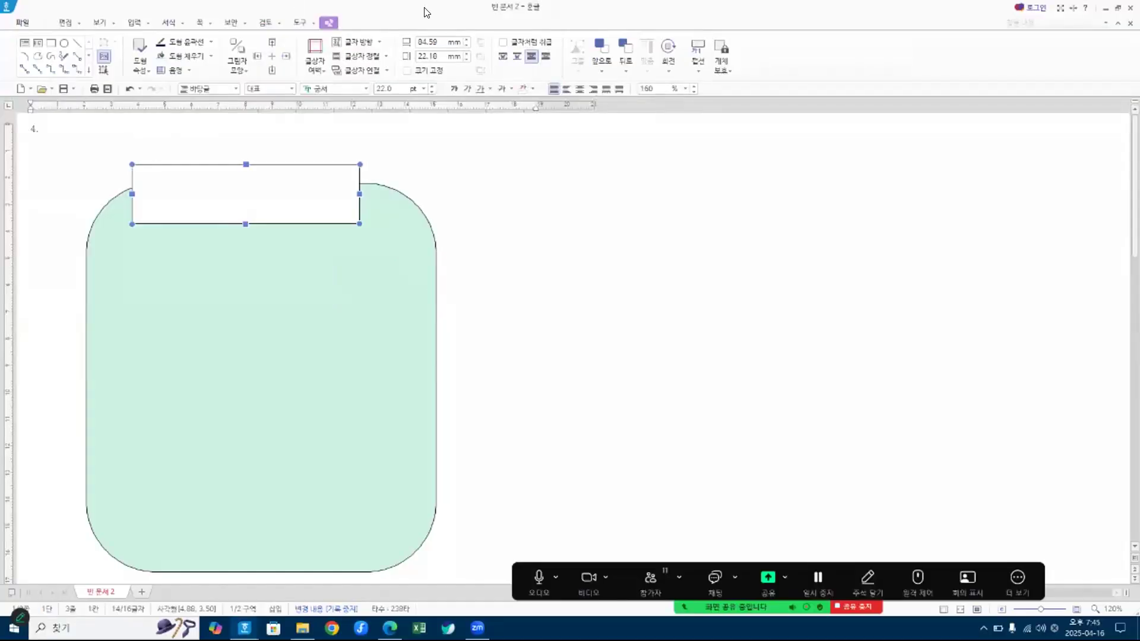
In the title text box's object properties, set width 110 mm and height 17 mm, placed in front of the text.
{"action": "left_click_drag", "start_coordinate": [928, 5], "coordinate": [893, 24]}
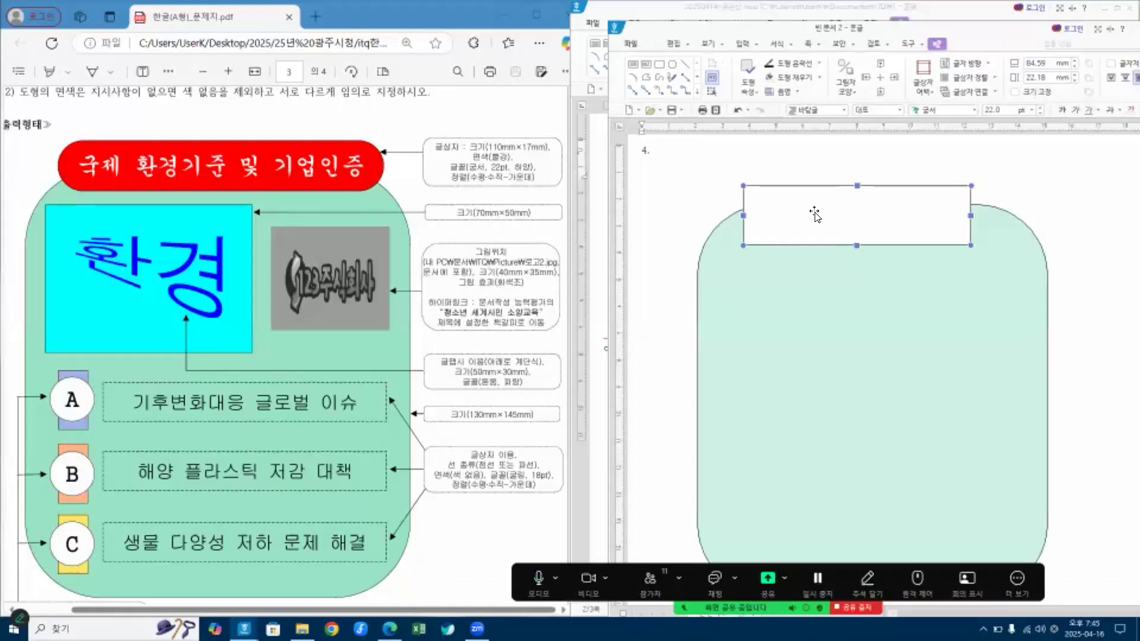
{"action": "double_click", "coordinate": [815, 214]}
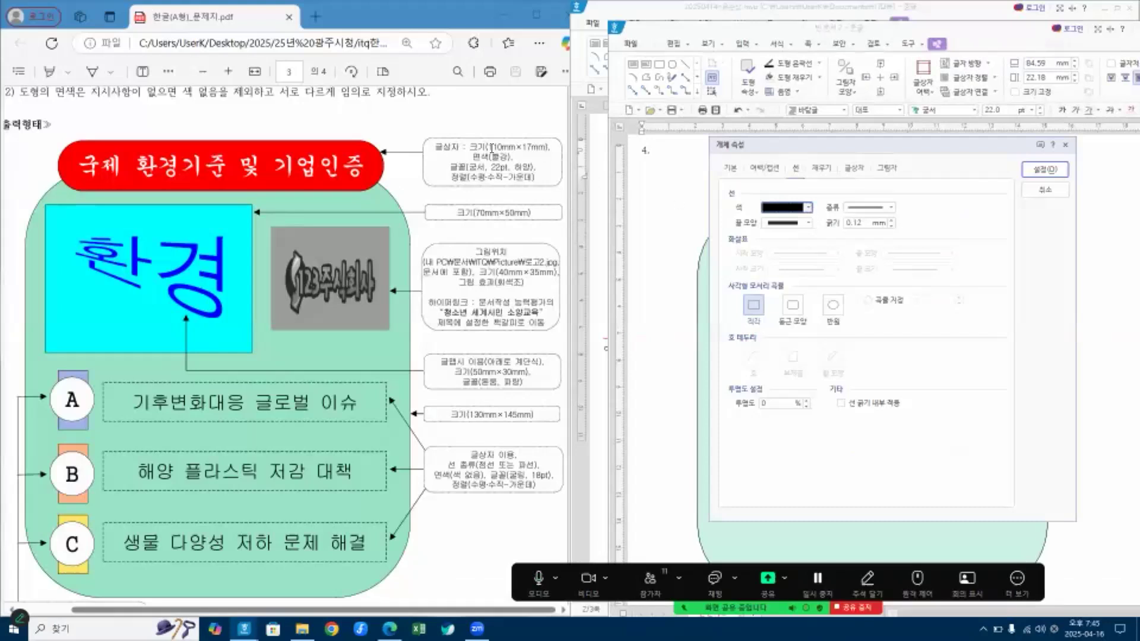
{"action": "left_click", "coordinate": [734, 167]}
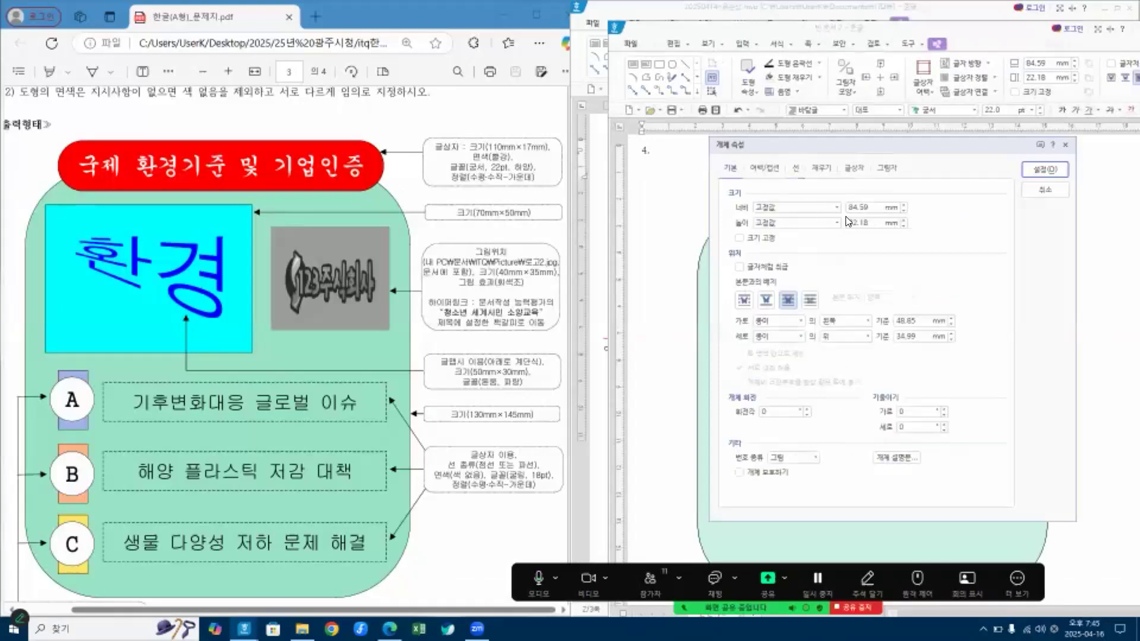
{"action": "left_click_drag", "start_coordinate": [787, 210], "coordinate": [785, 205]}
{"action": "type", "text": "110"}
{"action": "key", "text": "Tab"}
{"action": "type", "text": "17"}
{"action": "left_click", "coordinate": [786, 300]}
Set the title text box's fill colour to red.
{"action": "left_click", "coordinate": [820, 168]}
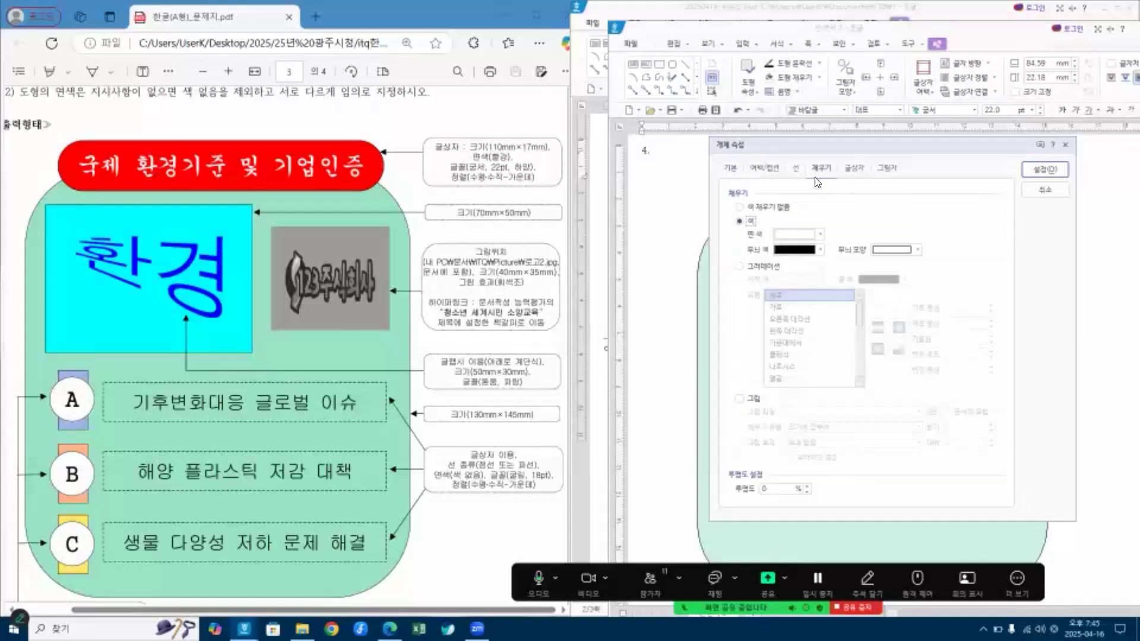
{"action": "left_click", "coordinate": [781, 238]}
{"action": "left_click", "coordinate": [795, 346]}
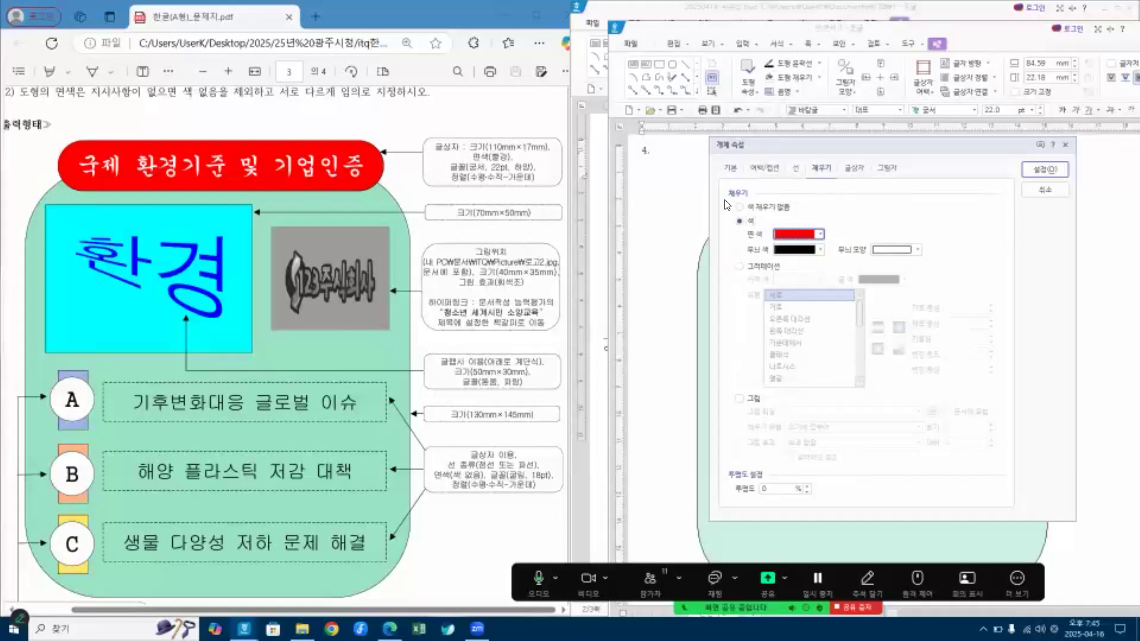
Give the title text box semicircular corners (반원) and apply the object properties.
{"action": "left_click", "coordinate": [796, 168]}
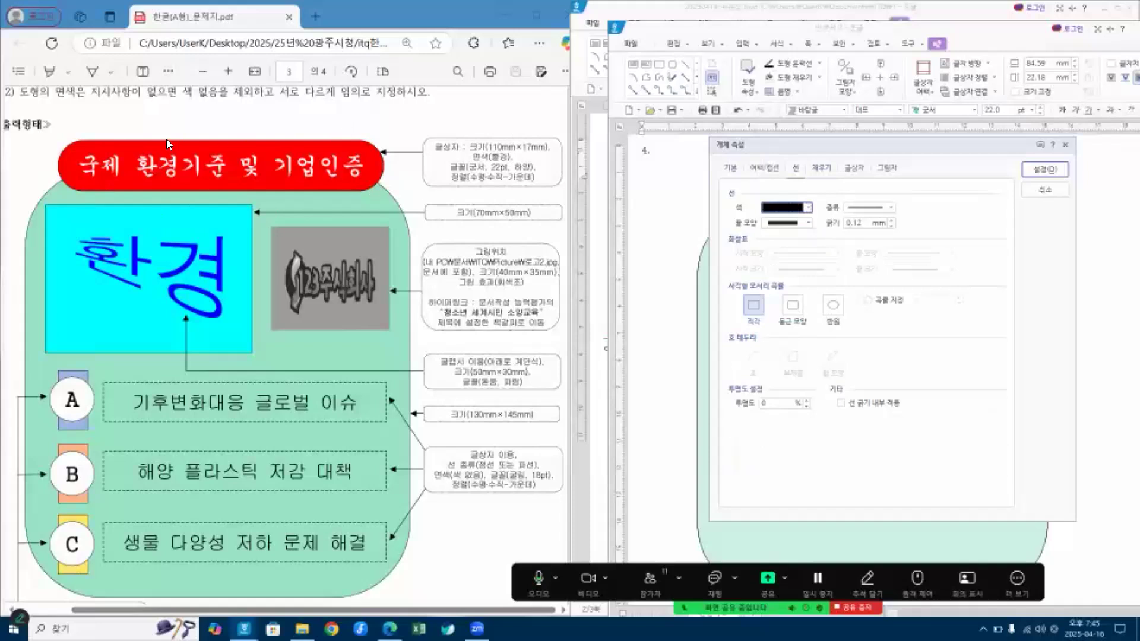
{"action": "left_click", "coordinate": [833, 304]}
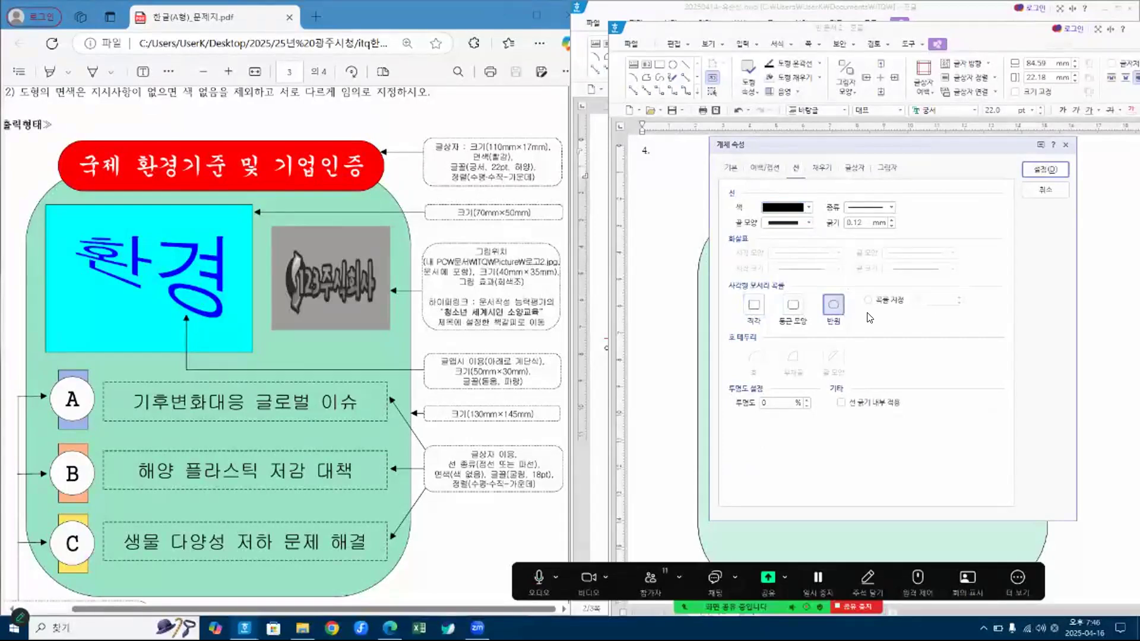
{"action": "left_click", "coordinate": [792, 305]}
{"action": "left_click", "coordinate": [871, 301]}
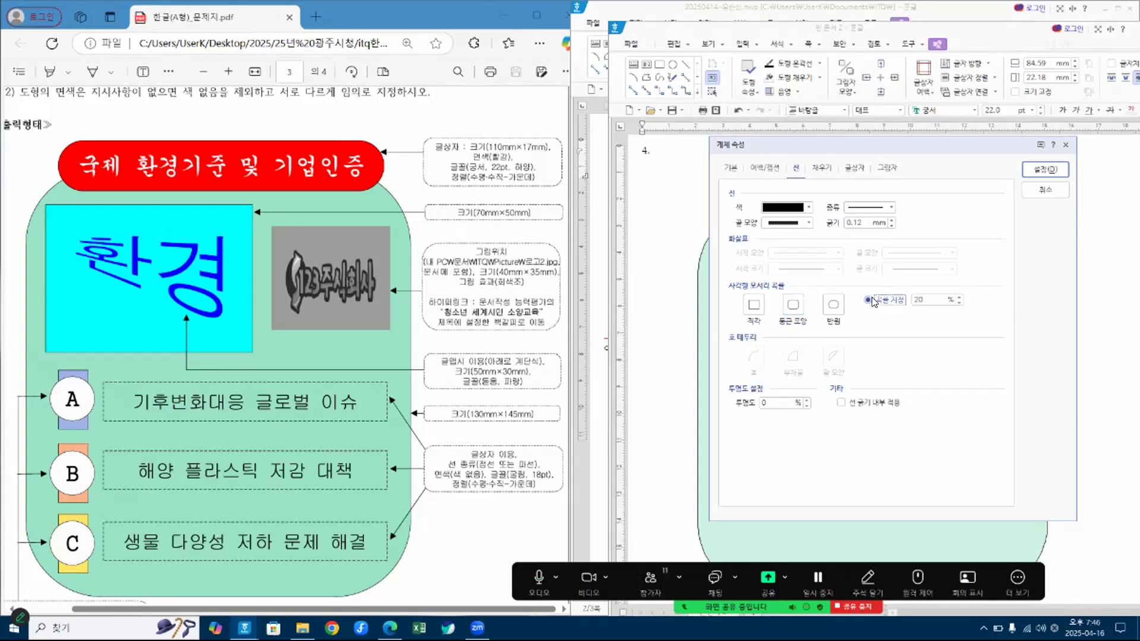
{"action": "left_click", "coordinate": [825, 307]}
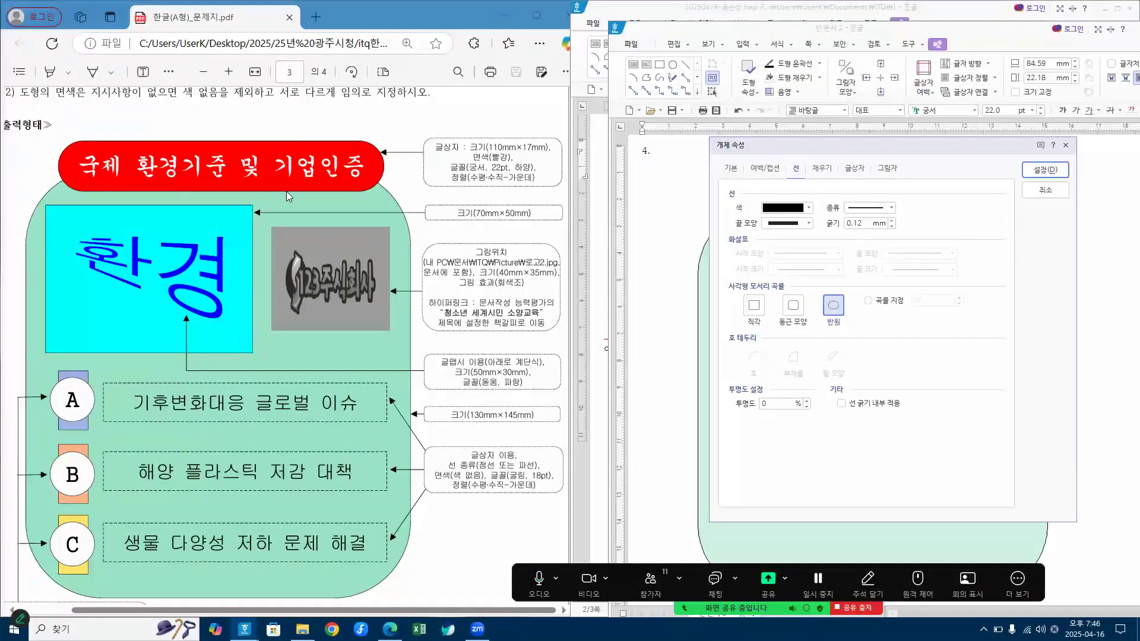
{"action": "left_click", "coordinate": [1040, 171]}
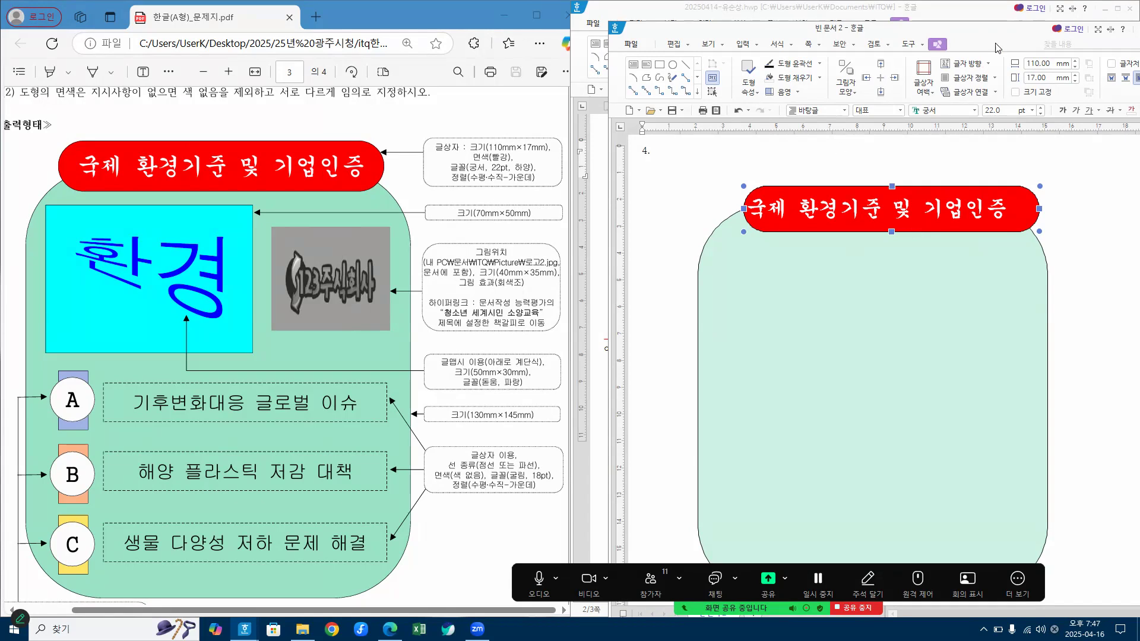
Underline the title text with the default solid line and remove the underline again.
{"action": "left_click_drag", "start_coordinate": [985, 34], "coordinate": [719, 42]}
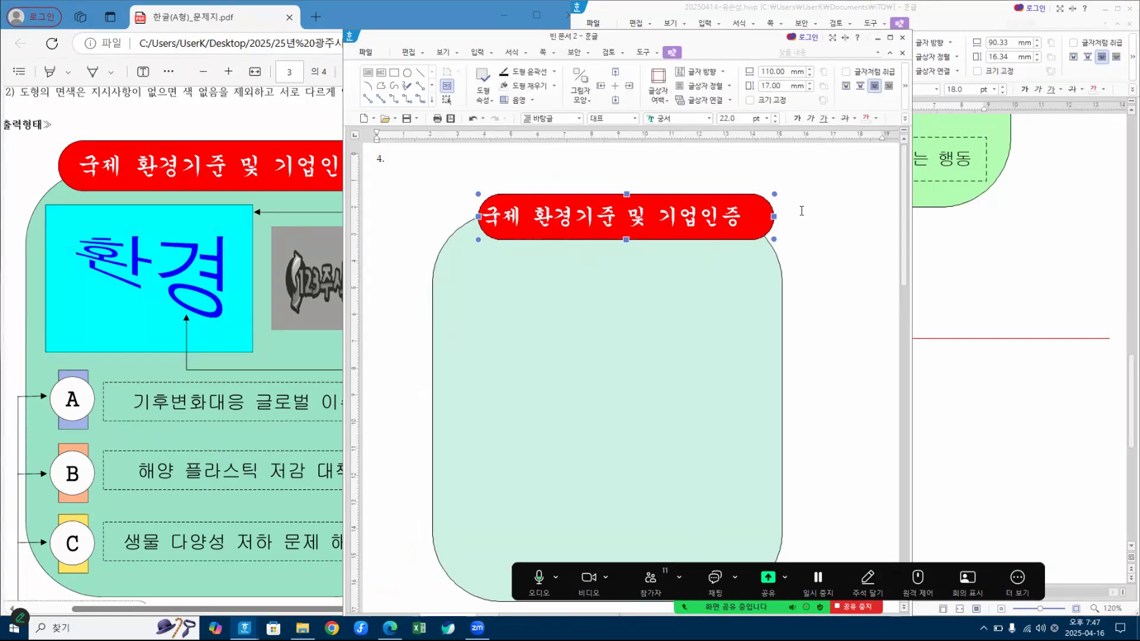
{"action": "left_click", "coordinate": [890, 37]}
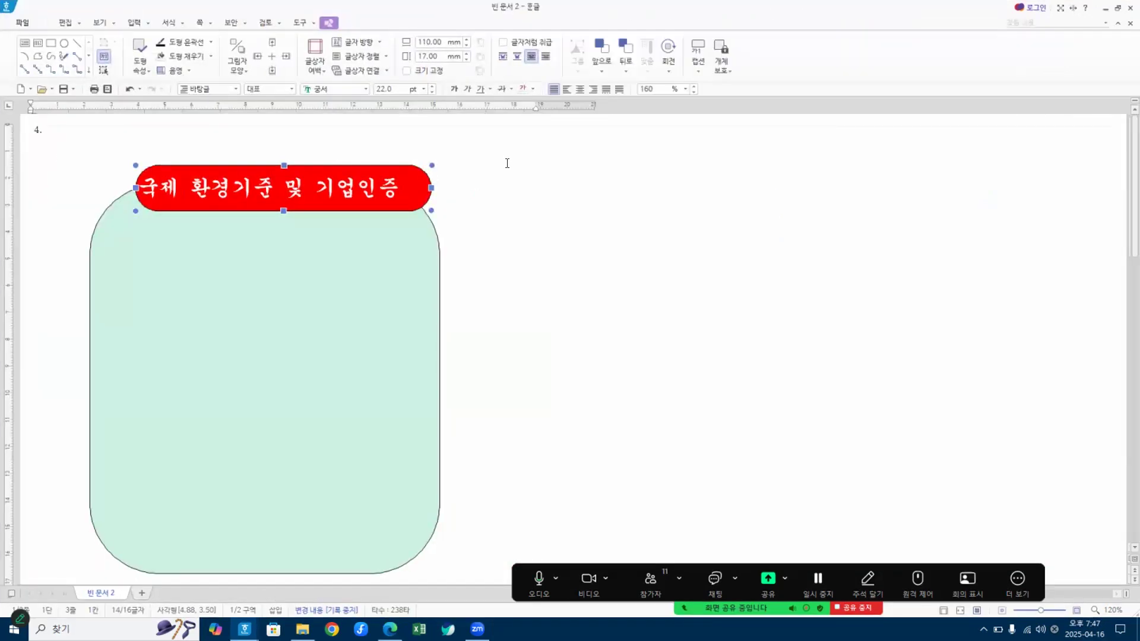
{"action": "left_click", "coordinate": [481, 90]}
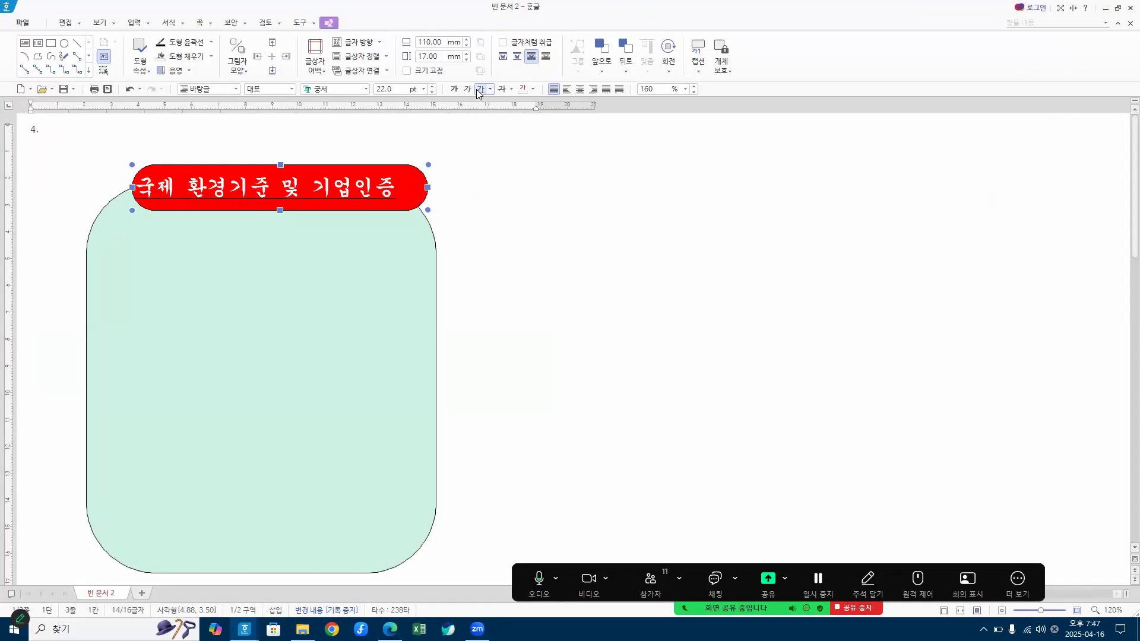
{"action": "left_click", "coordinate": [479, 90]}
Apply a dashed underline to the text of the red title box.
{"action": "left_click_drag", "start_coordinate": [466, 89], "coordinate": [485, 99]}
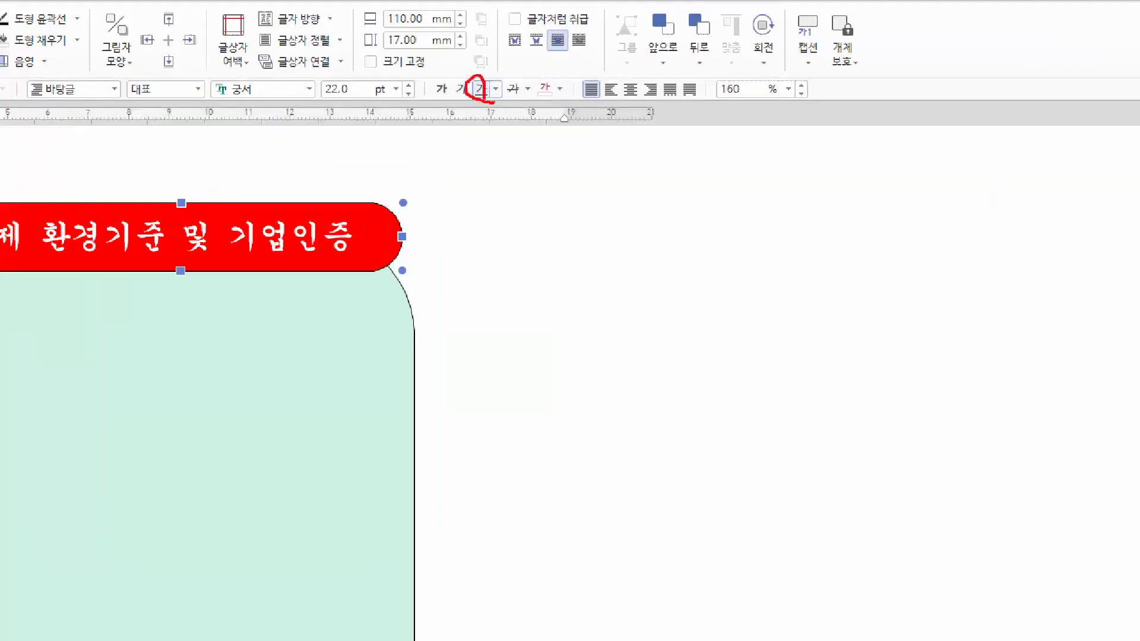
{"action": "left_click", "coordinate": [490, 89]}
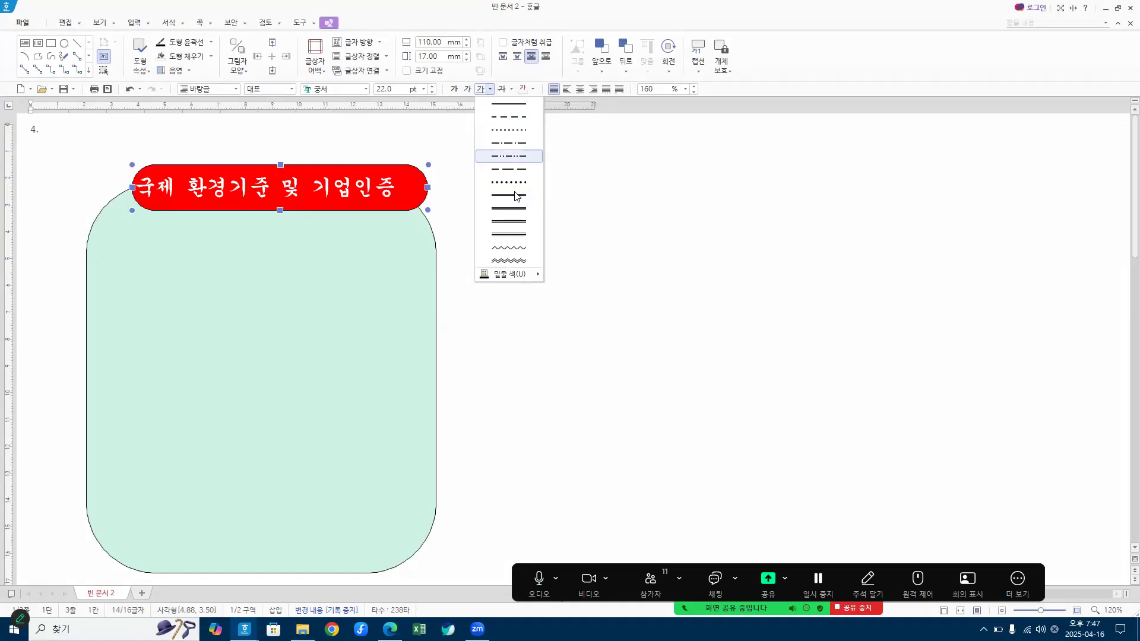
{"action": "left_click", "coordinate": [505, 117]}
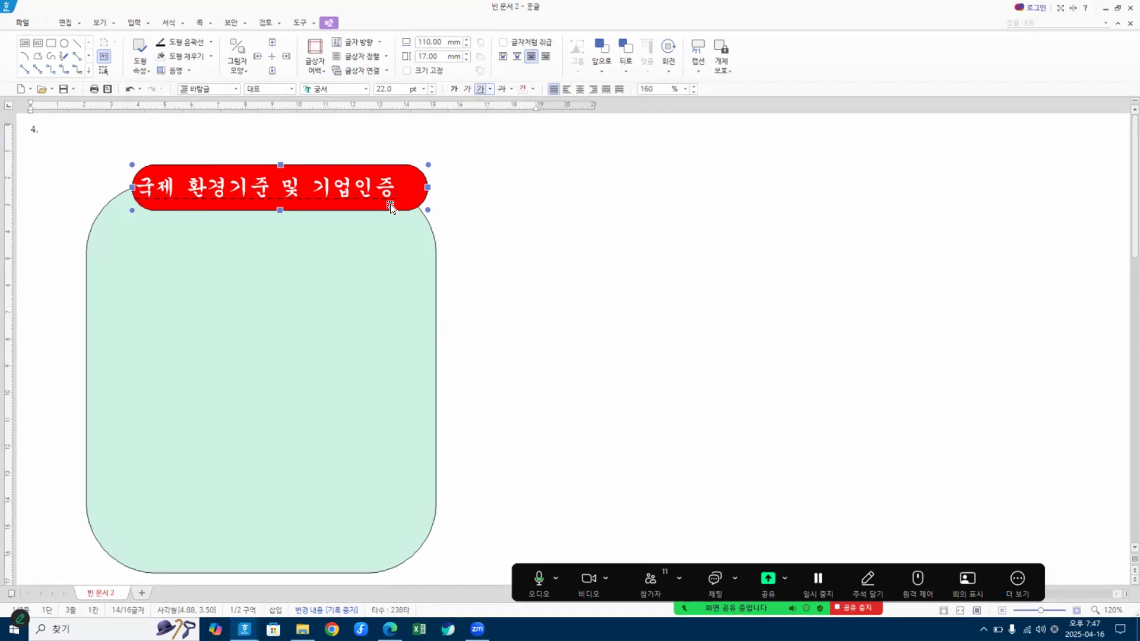
Change the underline of the red box's title text to a solid line.
{"action": "left_click", "coordinate": [488, 89]}
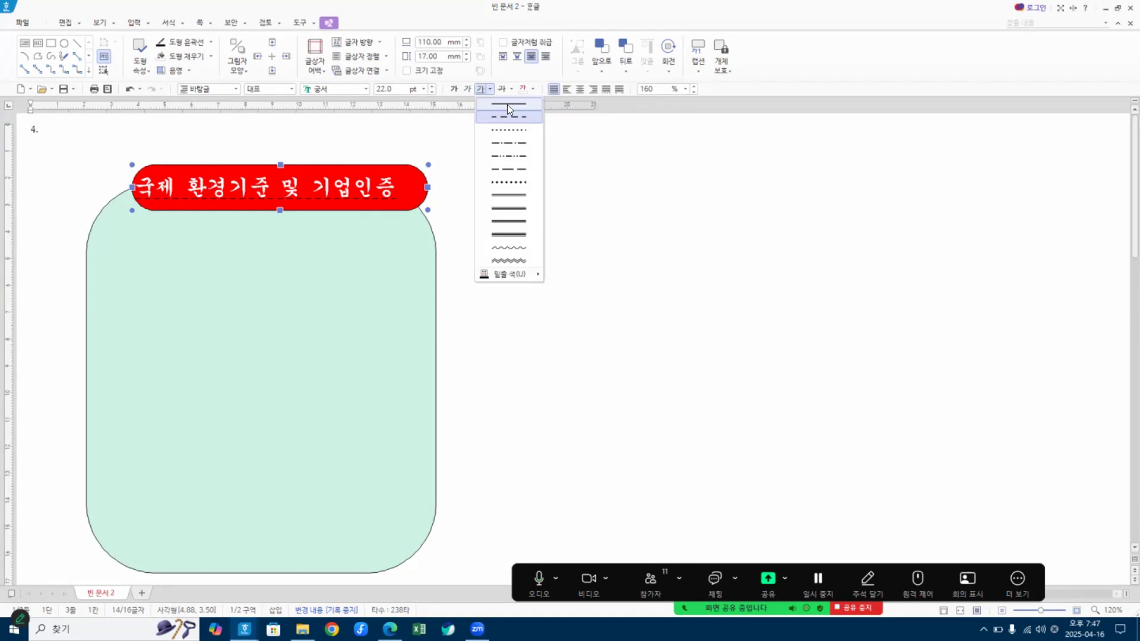
{"action": "left_click", "coordinate": [507, 105]}
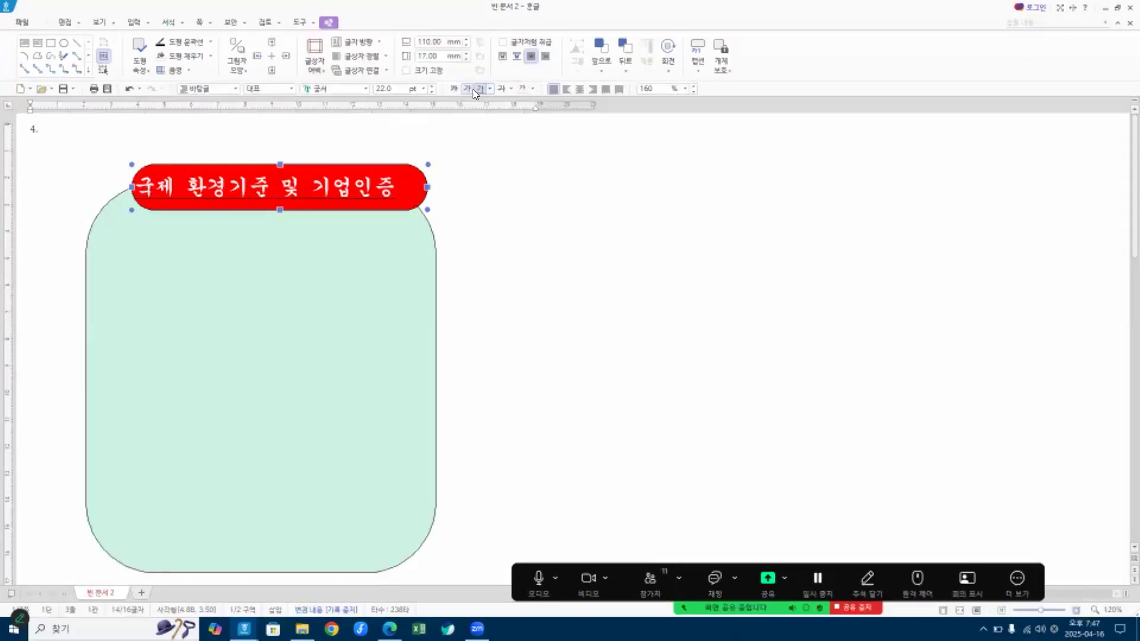
{"action": "left_click", "coordinate": [490, 90]}
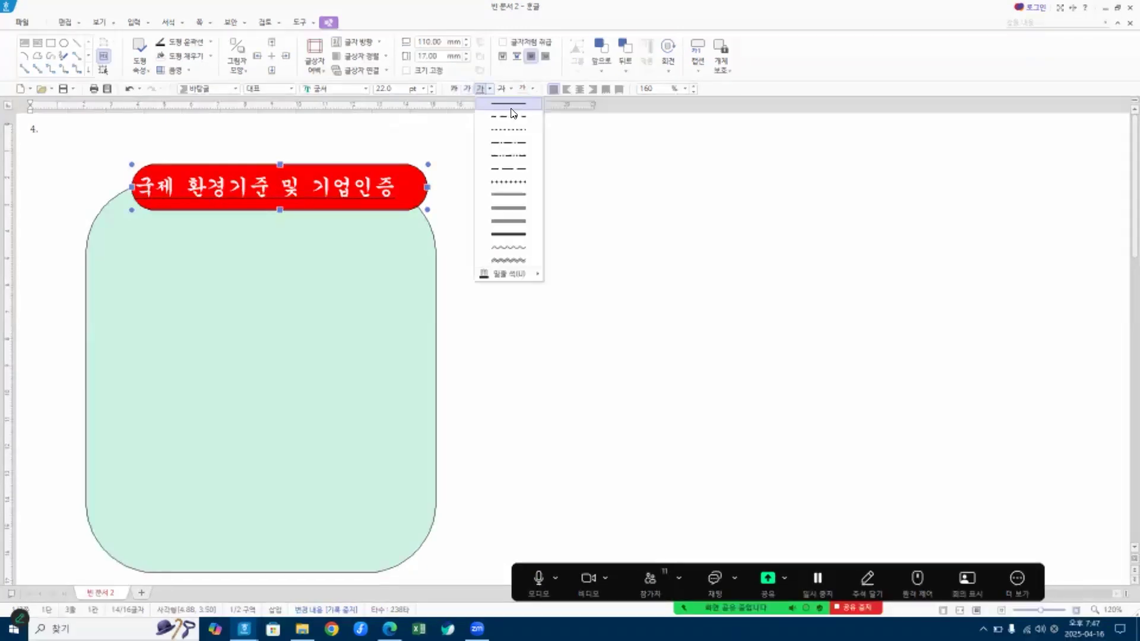
{"action": "left_click", "coordinate": [517, 108]}
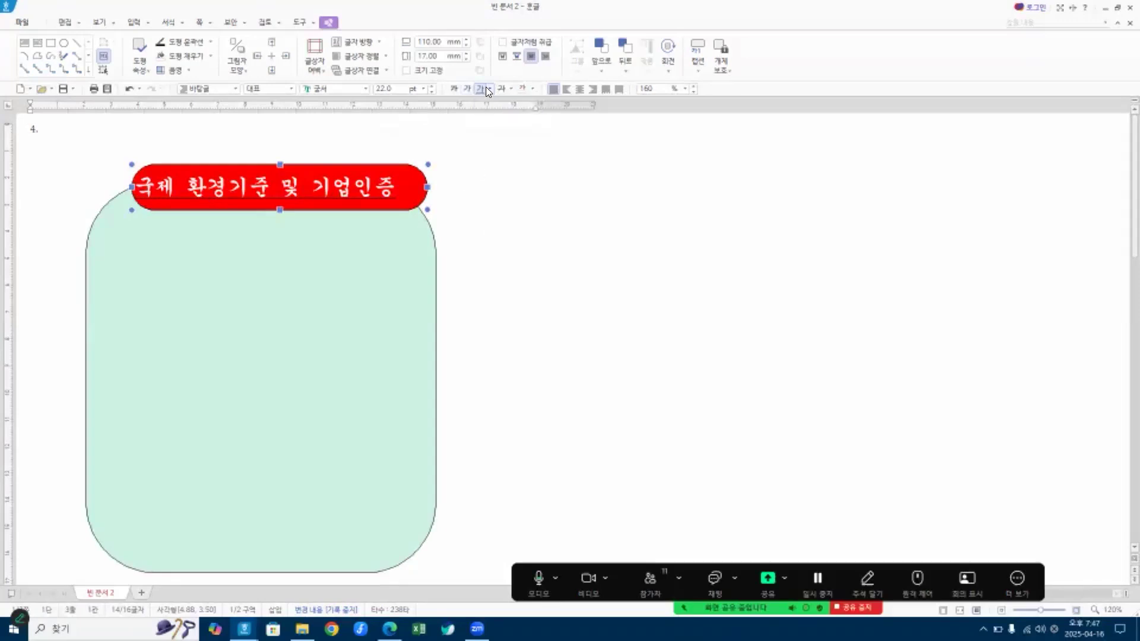
Remove the underline from the title text and deselect the text box.
{"action": "left_click", "coordinate": [490, 89]}
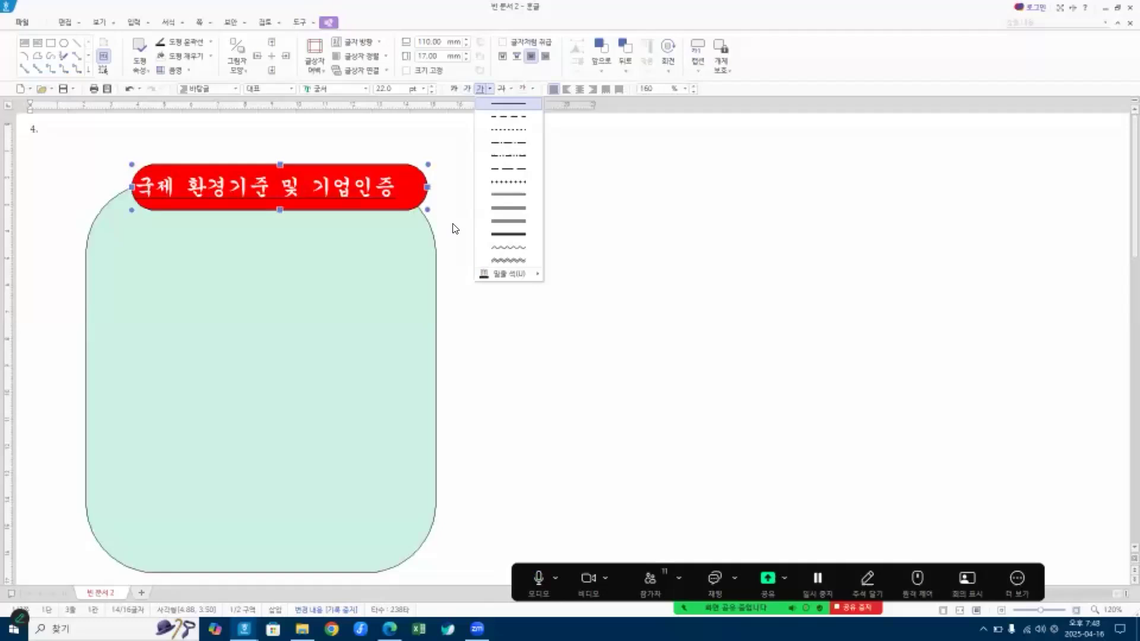
{"action": "left_click", "coordinate": [479, 92]}
{"action": "left_click", "coordinate": [267, 150]}
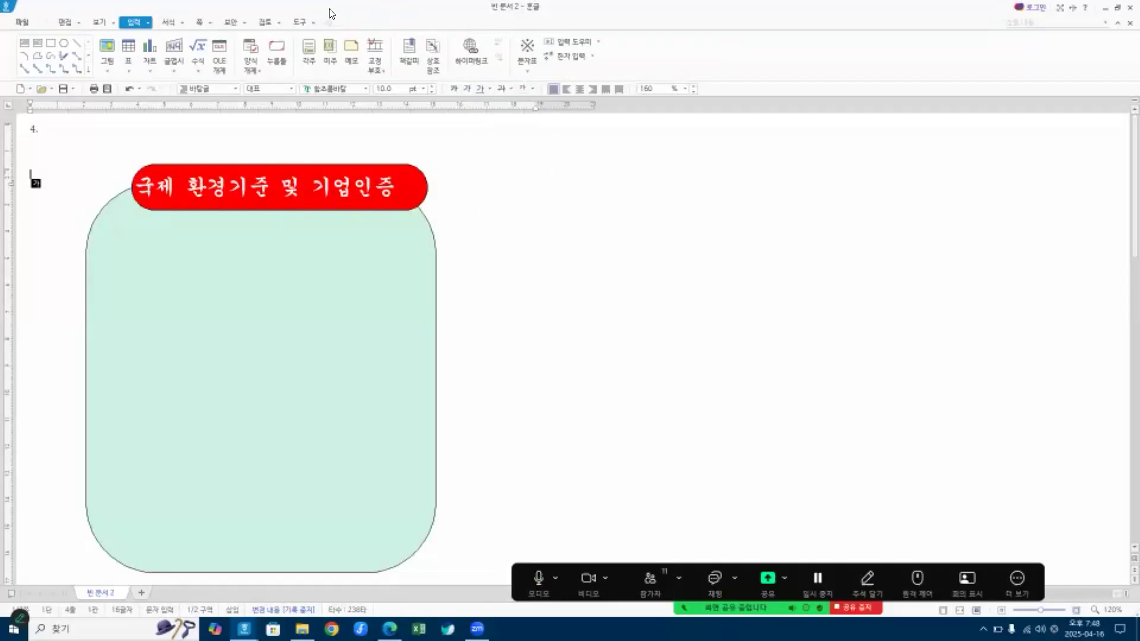
Check the title layout against the exam sheet 한글(A형)_문제지.pdf and centre the title text horizontally in its red box.
{"action": "left_click_drag", "start_coordinate": [335, 9], "coordinate": [1122, 74]}
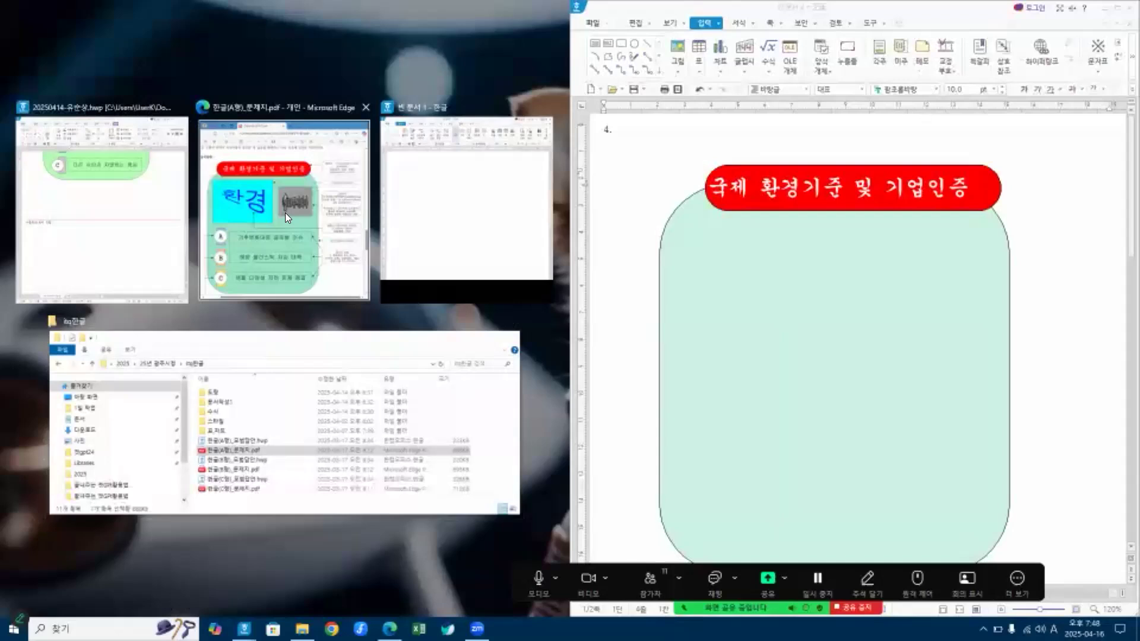
{"action": "left_click", "coordinate": [285, 212]}
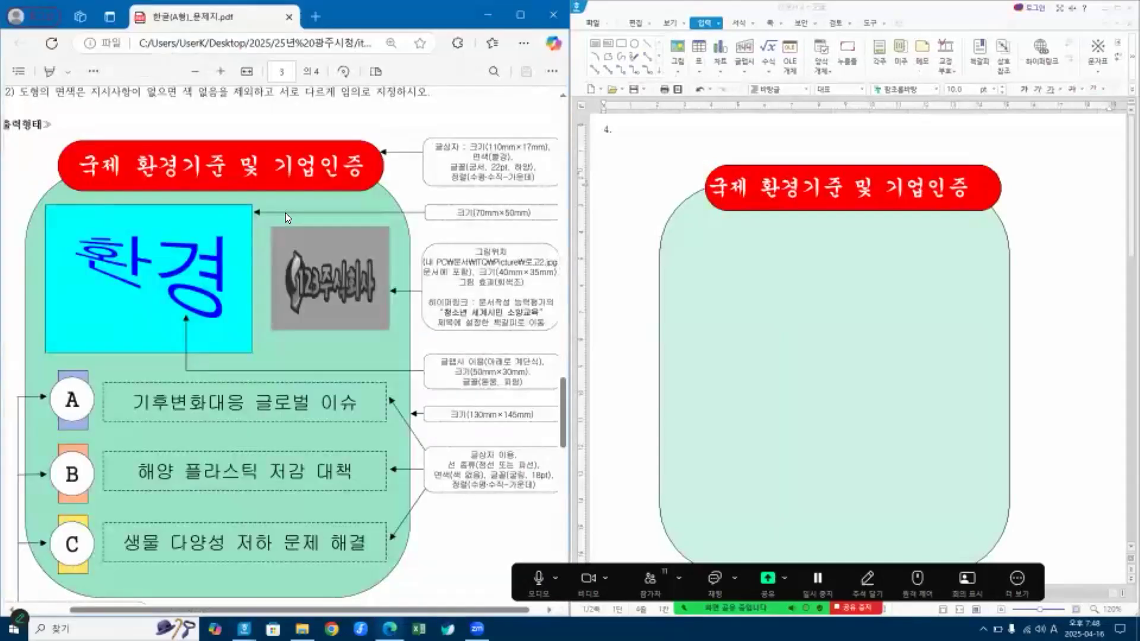
{"action": "left_click", "coordinate": [830, 186]}
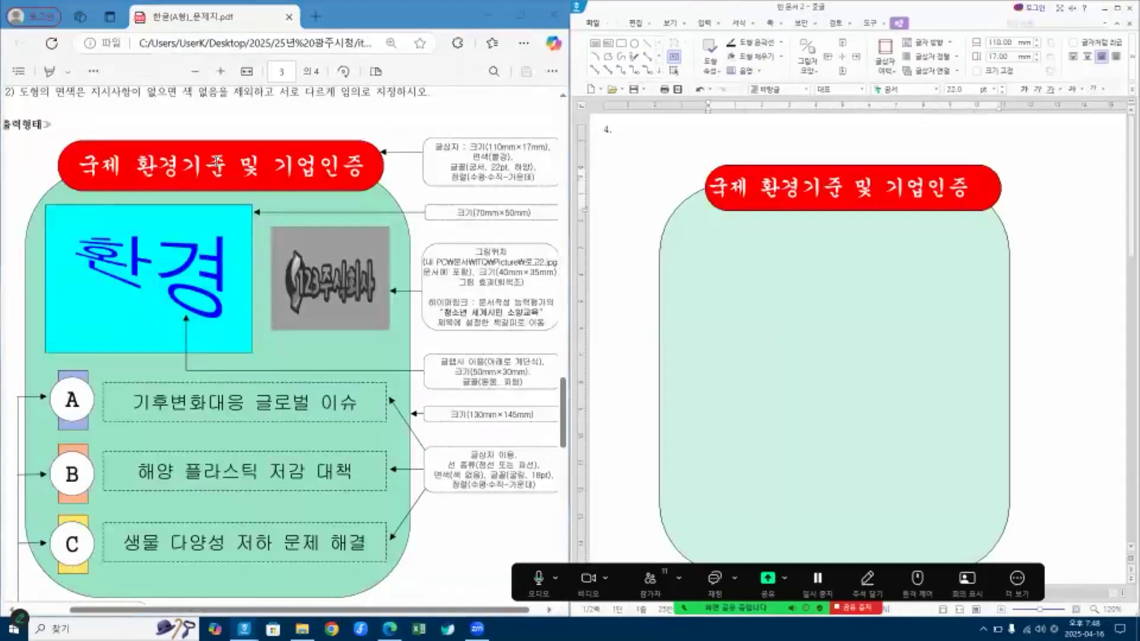
{"action": "left_click", "coordinate": [1118, 9]}
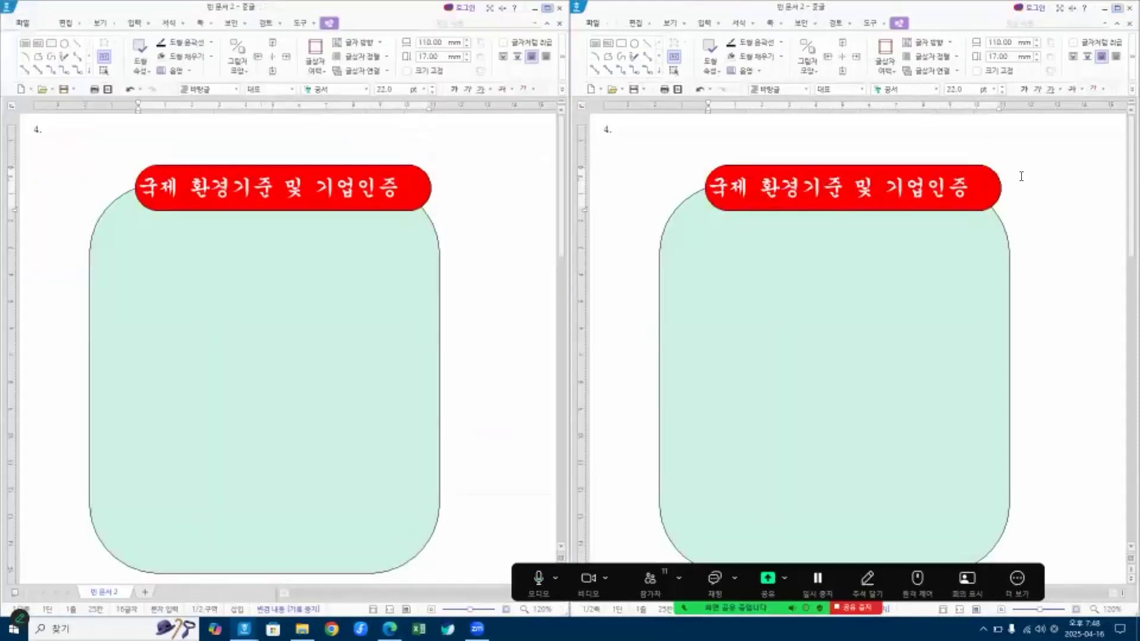
{"action": "left_click", "coordinate": [583, 90]}
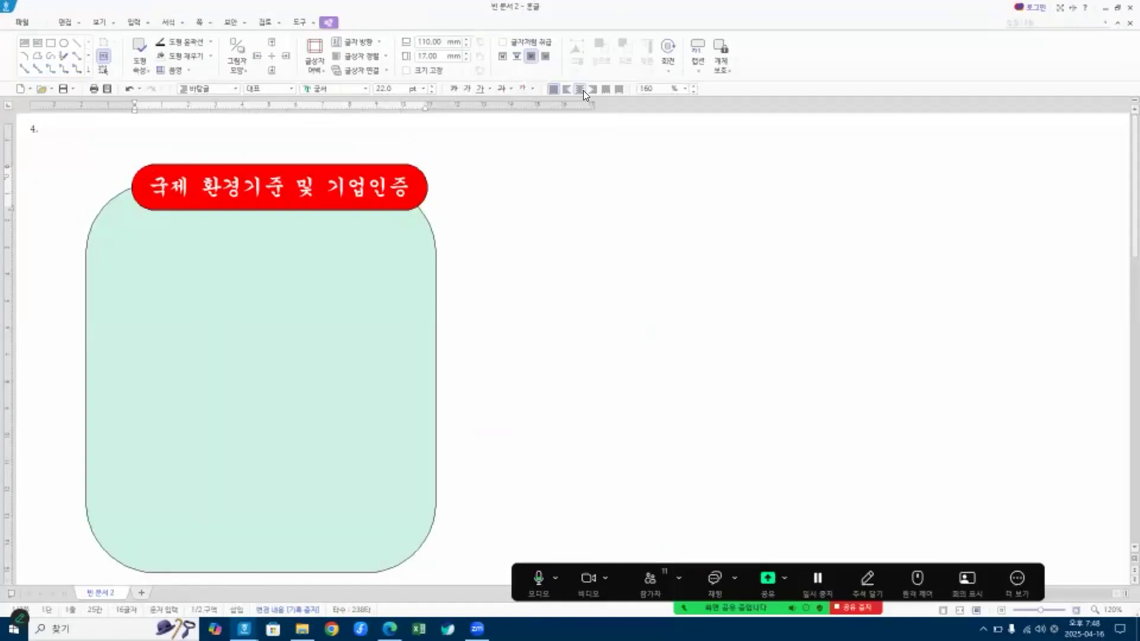
Move the red title box left to roughly centre it over the top edge of the green background.
{"action": "left_click", "coordinate": [288, 166]}
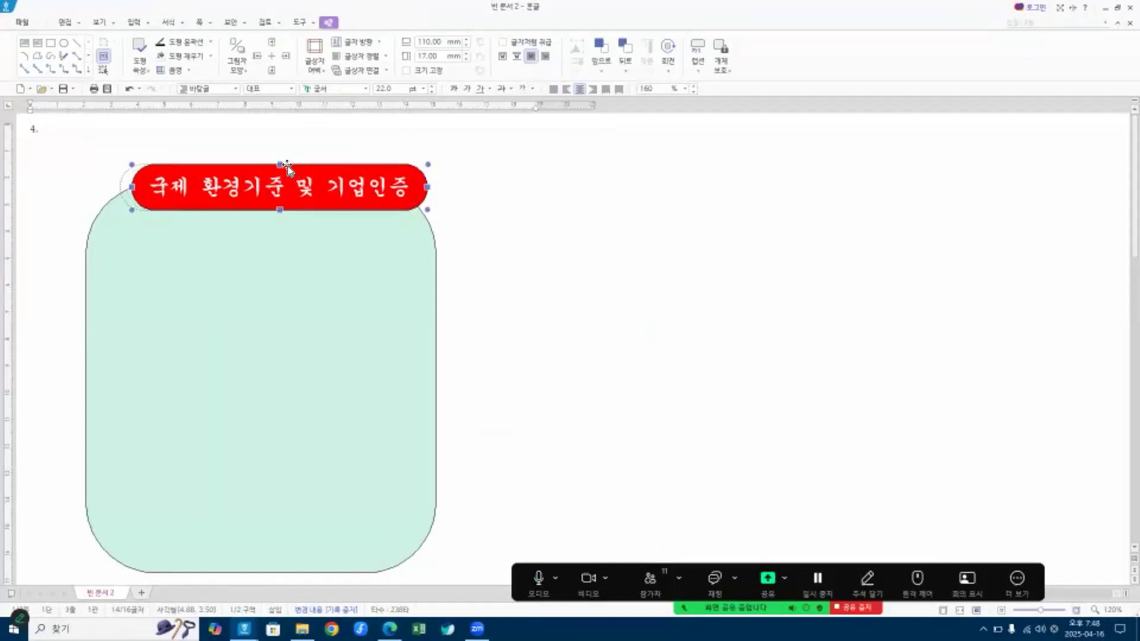
{"action": "left_click_drag", "start_coordinate": [285, 167], "coordinate": [284, 167]}
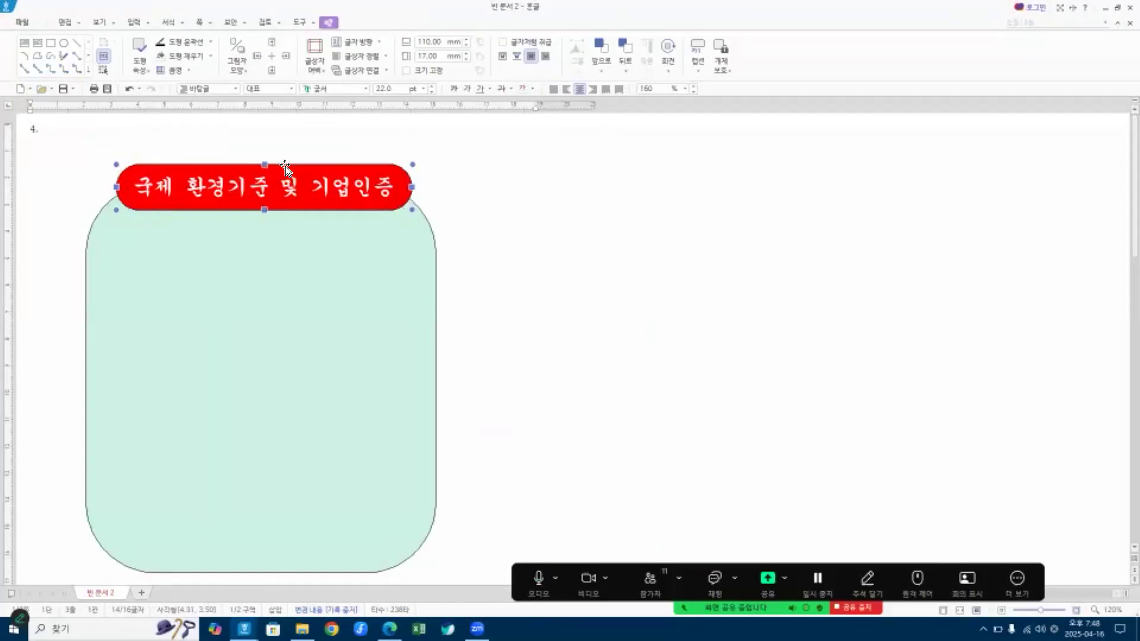
{"action": "left_click", "coordinate": [500, 208]}
Fine-tune the red title box's position with small moves so it sits centred across the green shape's top edge.
{"action": "left_click", "coordinate": [333, 181]}
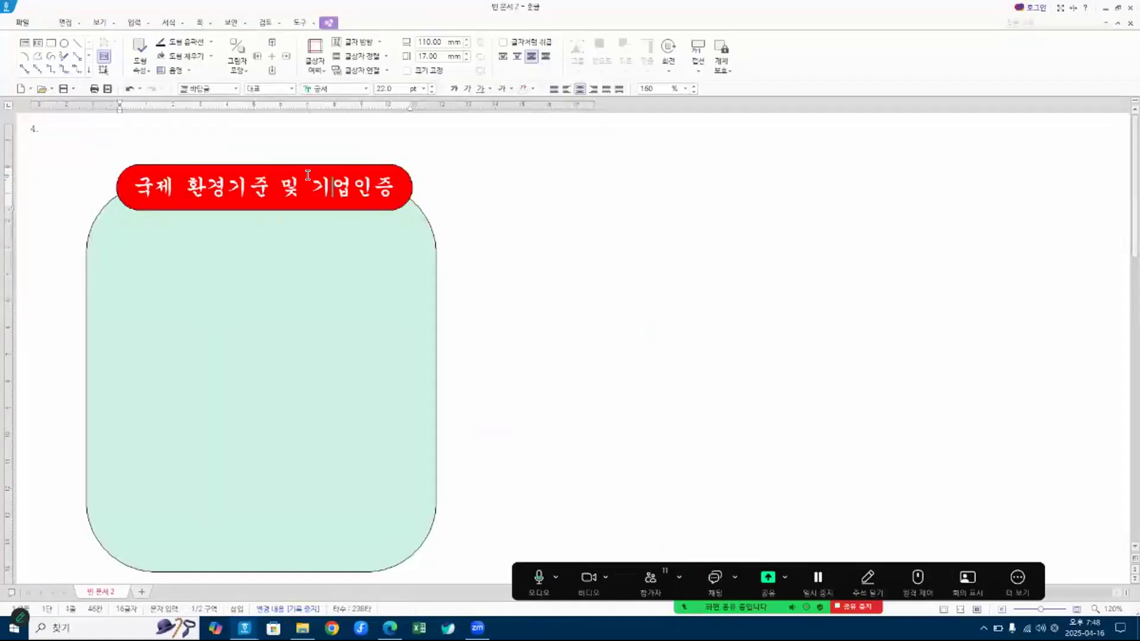
{"action": "key", "text": "Escape"}
{"action": "mouse_move", "coordinate": [323, 170]}
{"action": "left_mouse_down"}
{"action": "mouse_move", "coordinate": [299, 166]}
{"action": "mouse_move", "coordinate": [320, 163]}
{"action": "left_mouse_up"}
{"action": "key", "text": "Left"}
{"action": "key", "text": "Left"}
{"action": "key", "text": "Left"}
{"action": "key", "text": "Left"}
{"action": "key", "text": "Right"}
{"action": "key", "text": "Right"}
{"action": "key", "text": "Right"}
{"action": "key", "text": "Right"}
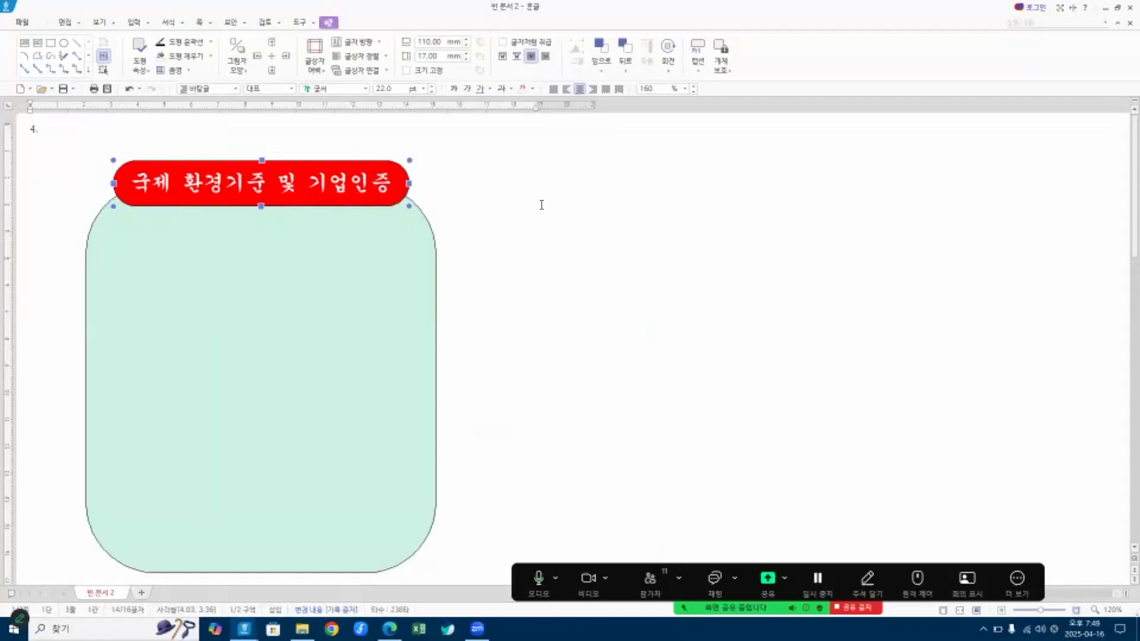
{"action": "key", "text": "Up"}
{"action": "key", "text": "Up"}
{"action": "key", "text": "Down"}
{"action": "key", "text": "Down"}
{"action": "key", "text": "Down"}
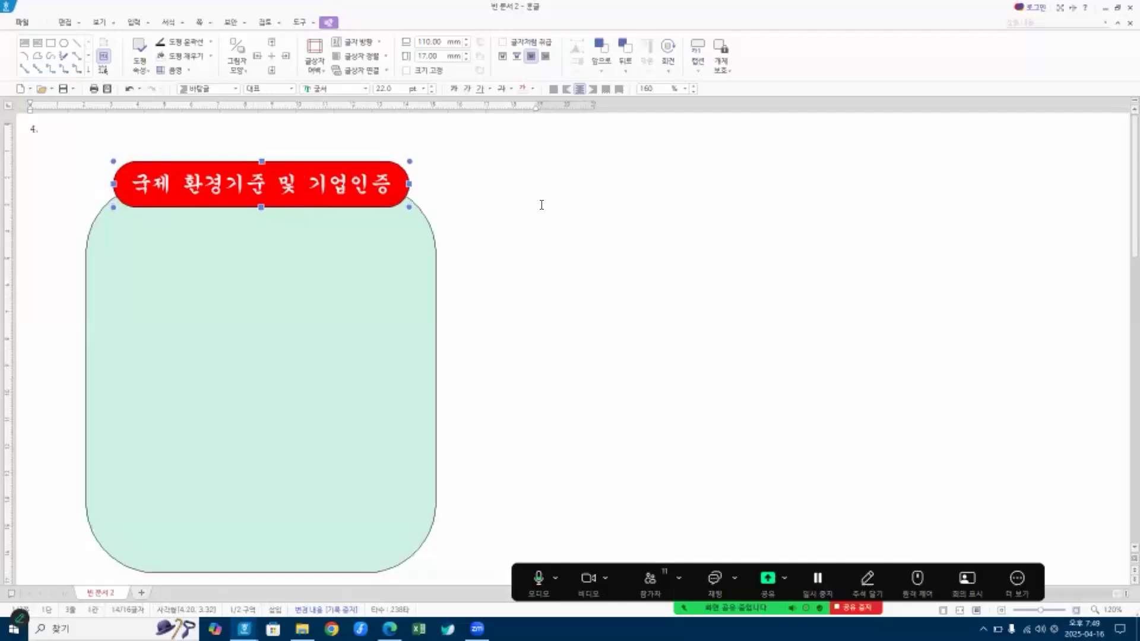
{"action": "left_click", "coordinate": [508, 168]}
Place the document beside the exam PDF and draw a rectangle about 23 × 26 mm on the green shape's upper-left edge.
{"action": "left_click_drag", "start_coordinate": [328, 16], "coordinate": [1122, 107]}
{"action": "left_click", "coordinate": [344, 325]}
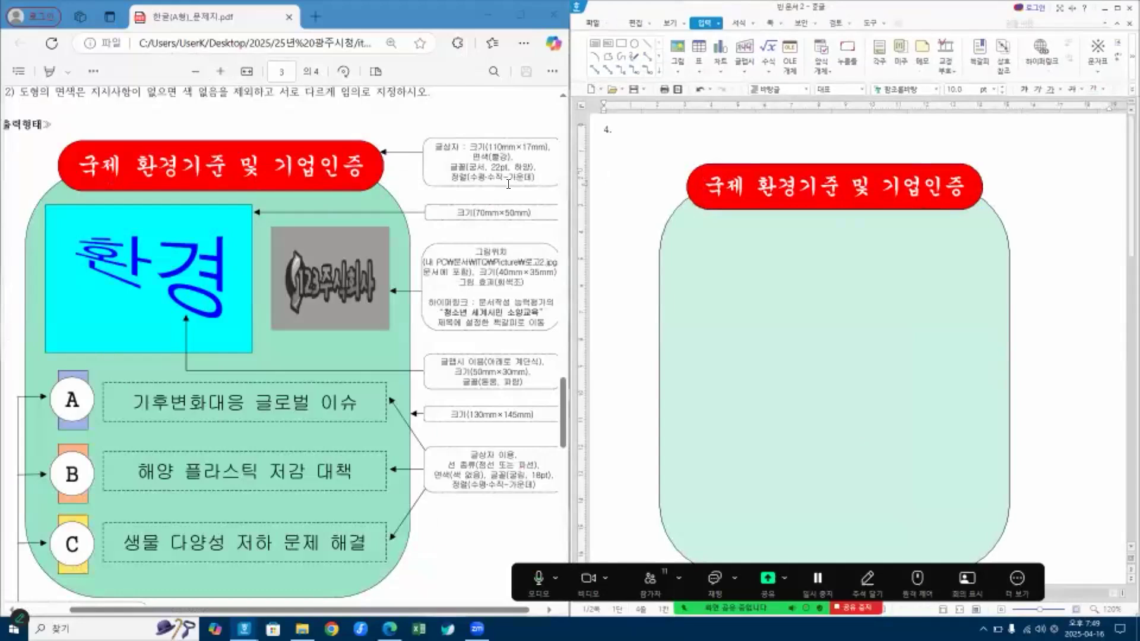
{"action": "key", "text": "Hangul"}
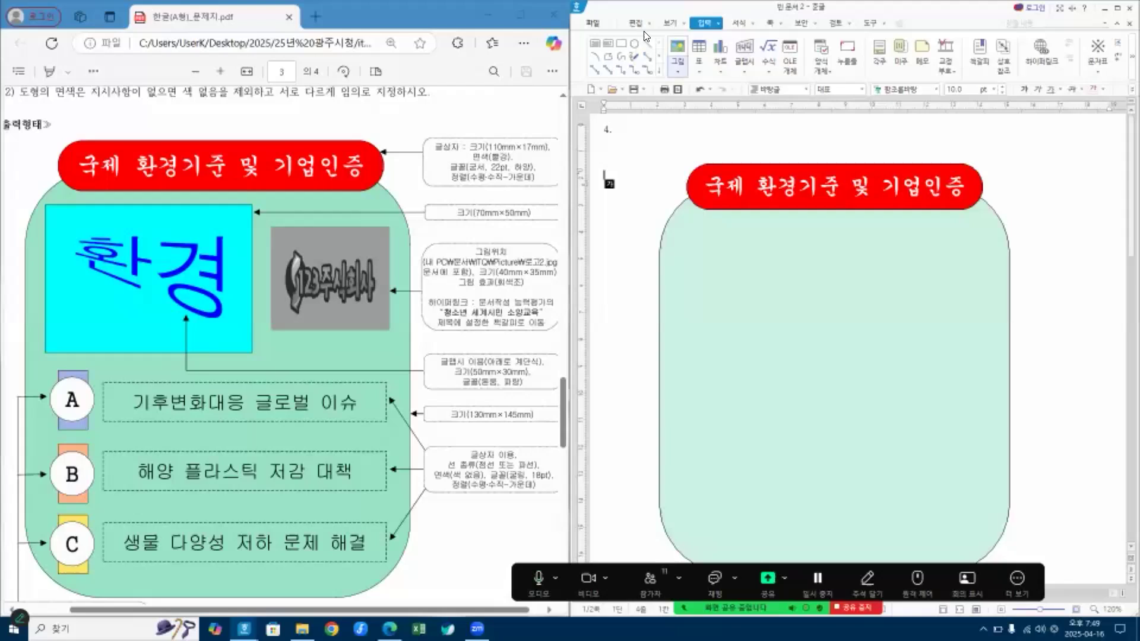
{"action": "left_click", "coordinate": [624, 46]}
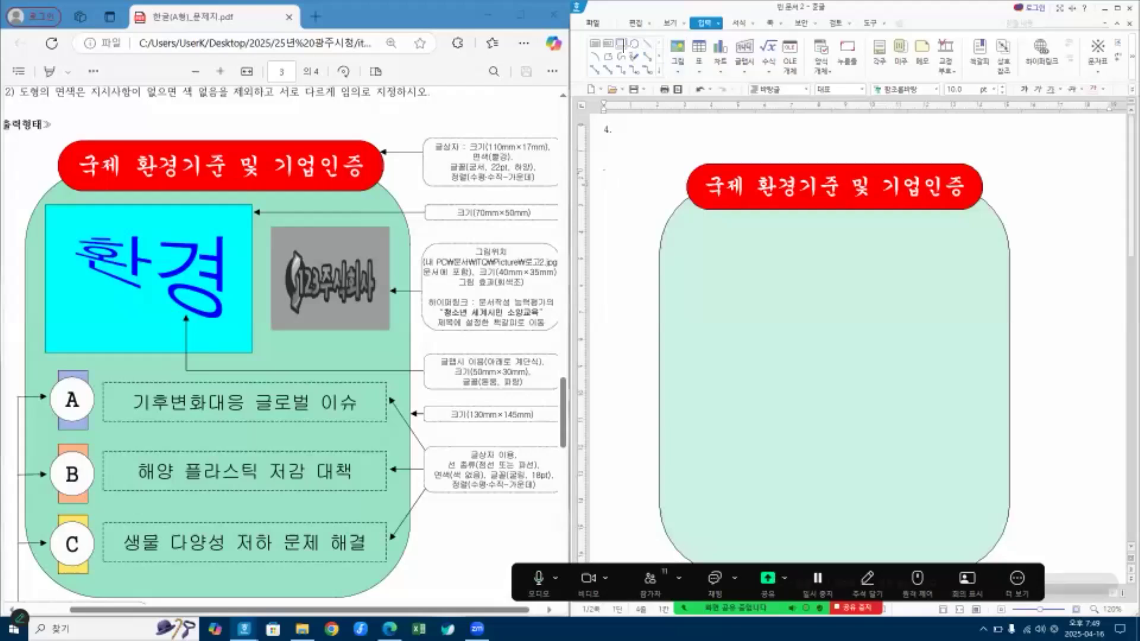
{"action": "left_click_drag", "start_coordinate": [635, 232], "coordinate": [698, 304]}
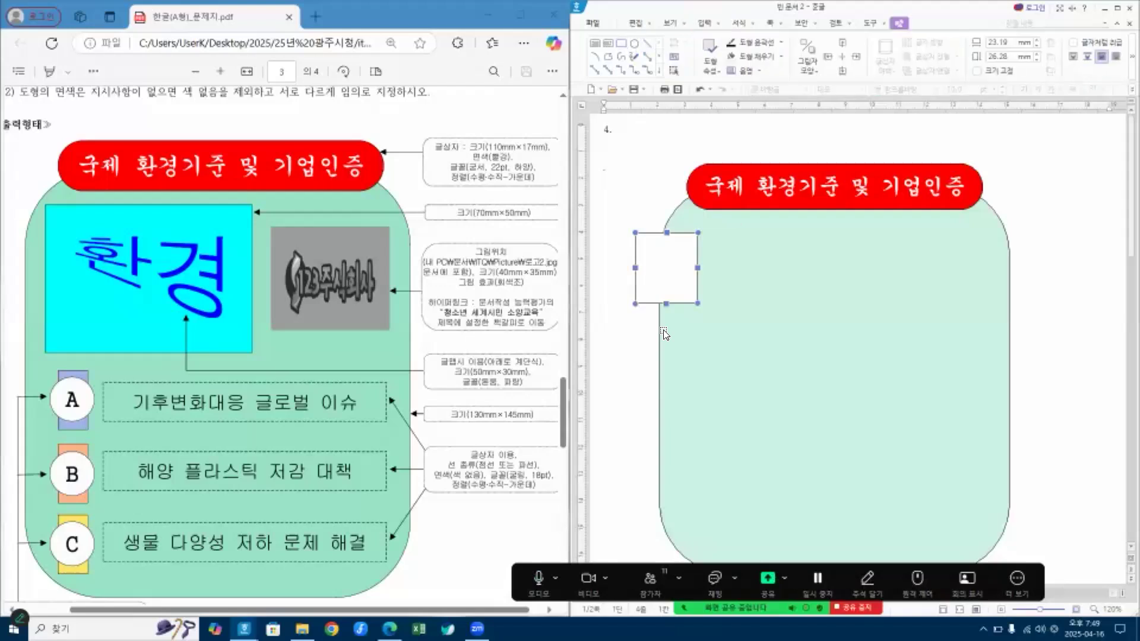
Set the new rectangle's size to 70 mm wide and 50 mm high in its object properties.
{"action": "double_click", "coordinate": [676, 255]}
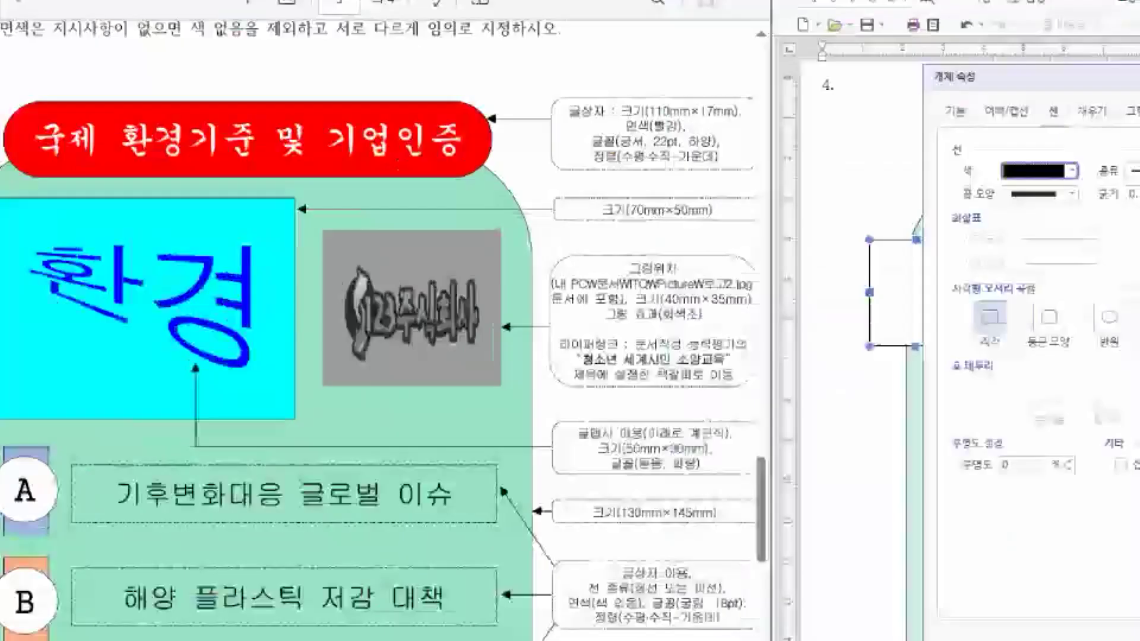
{"action": "mouse_move", "coordinate": [322, 192]}
{"action": "left_mouse_down"}
{"action": "mouse_move", "coordinate": [284, 192]}
{"action": "mouse_move", "coordinate": [374, 222]}
{"action": "mouse_move", "coordinate": [673, 225]}
{"action": "mouse_move", "coordinate": [751, 199]}
{"action": "mouse_move", "coordinate": [298, 194]}
{"action": "left_mouse_up"}
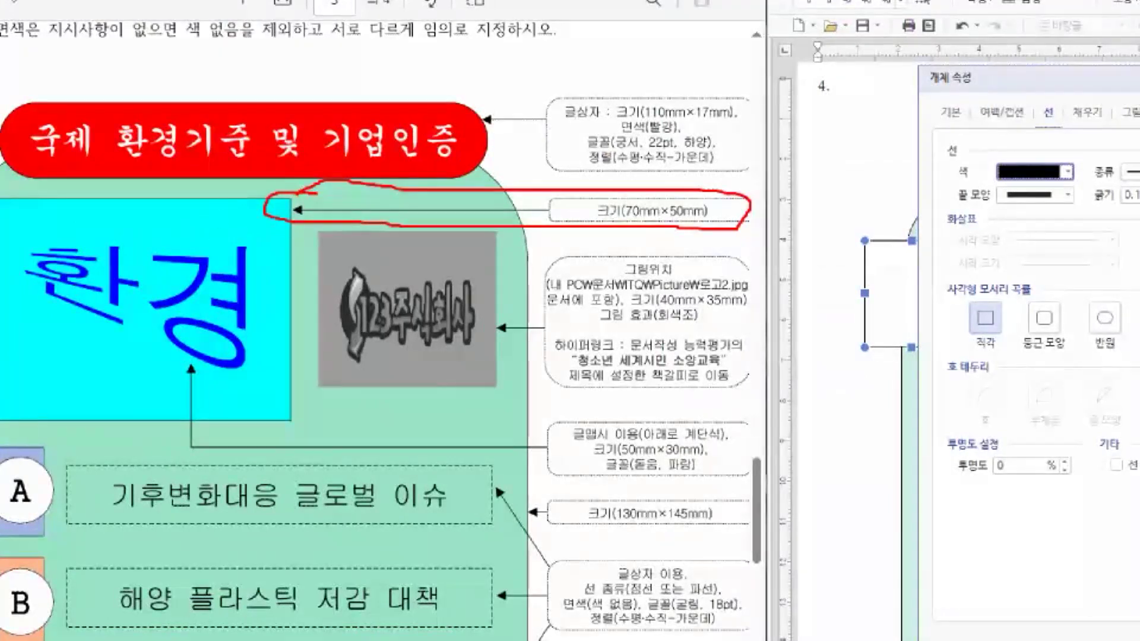
{"action": "key", "text": "Escape"}
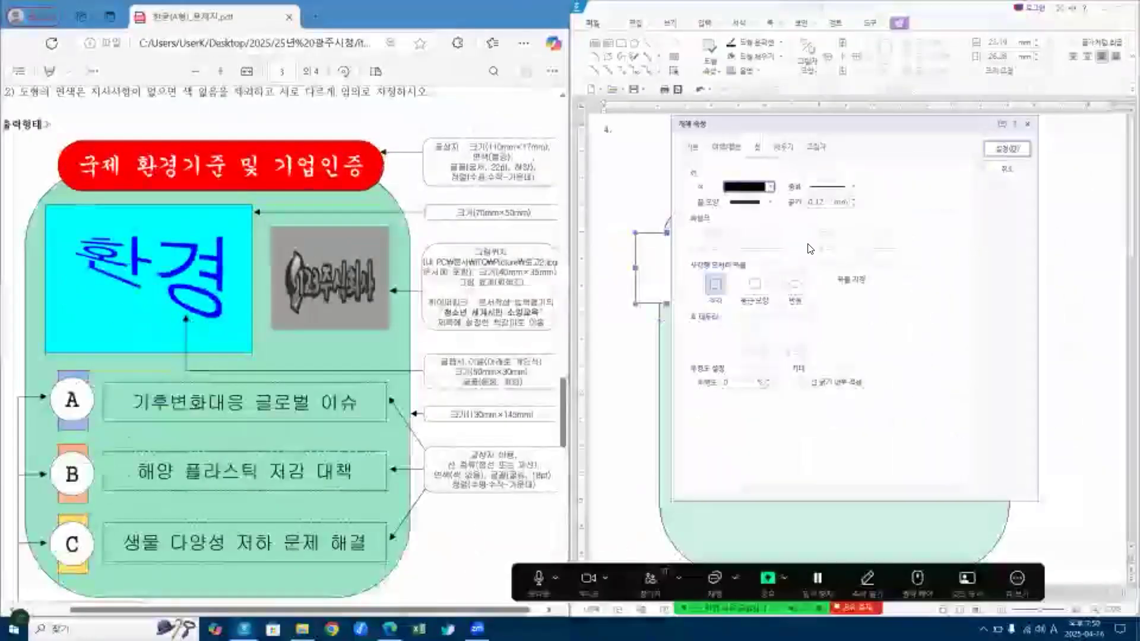
{"action": "left_click", "coordinate": [691, 148]}
{"action": "key", "text": "Tab"}
{"action": "type", "text": "70"}
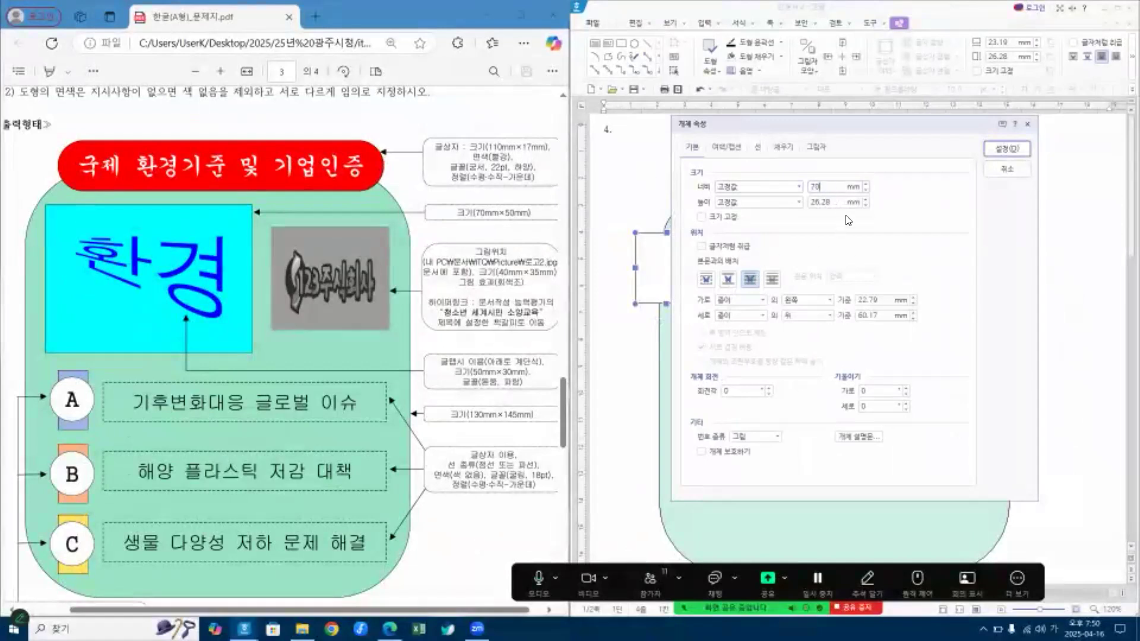
{"action": "left_click", "coordinate": [839, 202]}
{"action": "key", "text": "shift+Home"}
{"action": "type", "text": "50"}
{"action": "left_click", "coordinate": [746, 277]}
Fill the rectangle with light yellow and apply the object properties.
{"action": "left_click", "coordinate": [784, 146]}
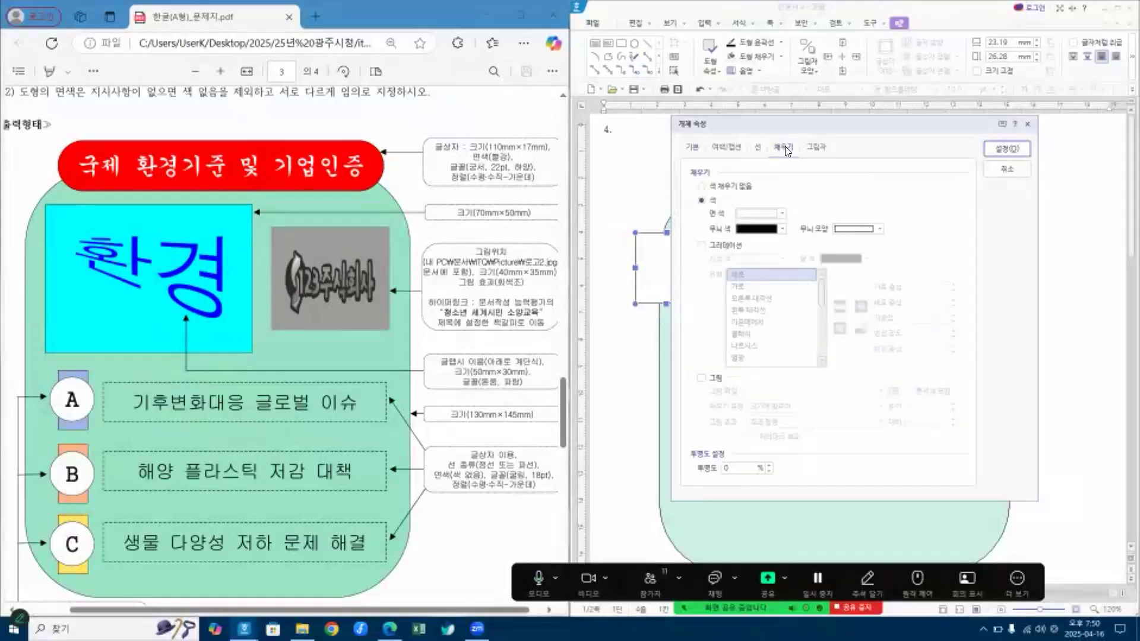
{"action": "left_click", "coordinate": [760, 213]}
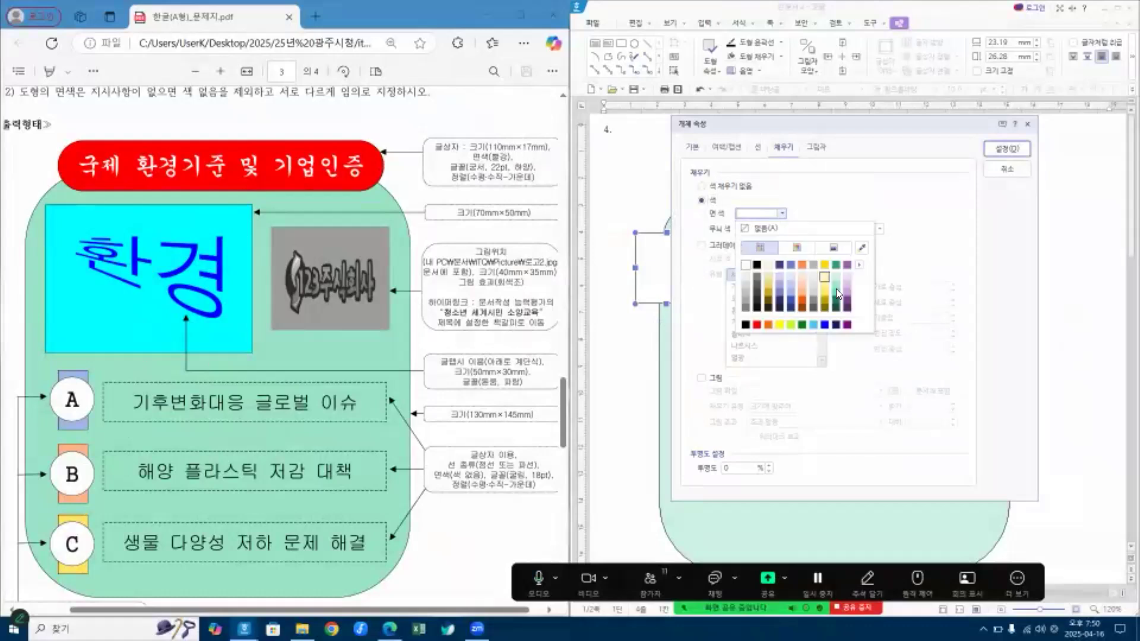
{"action": "left_click", "coordinate": [820, 281]}
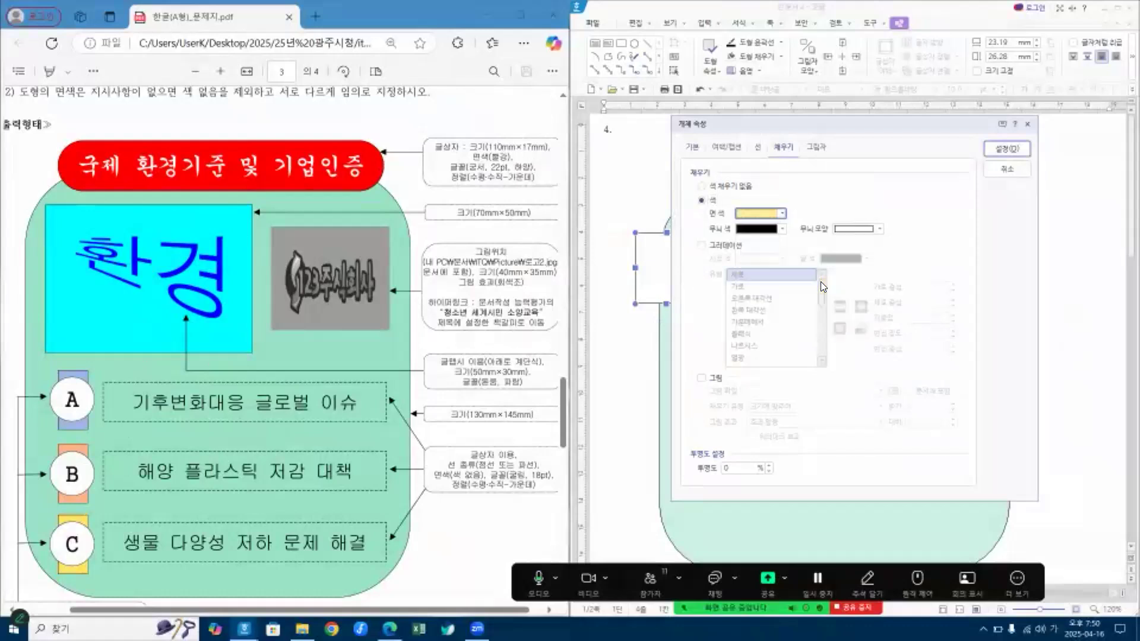
{"action": "left_click", "coordinate": [1007, 148]}
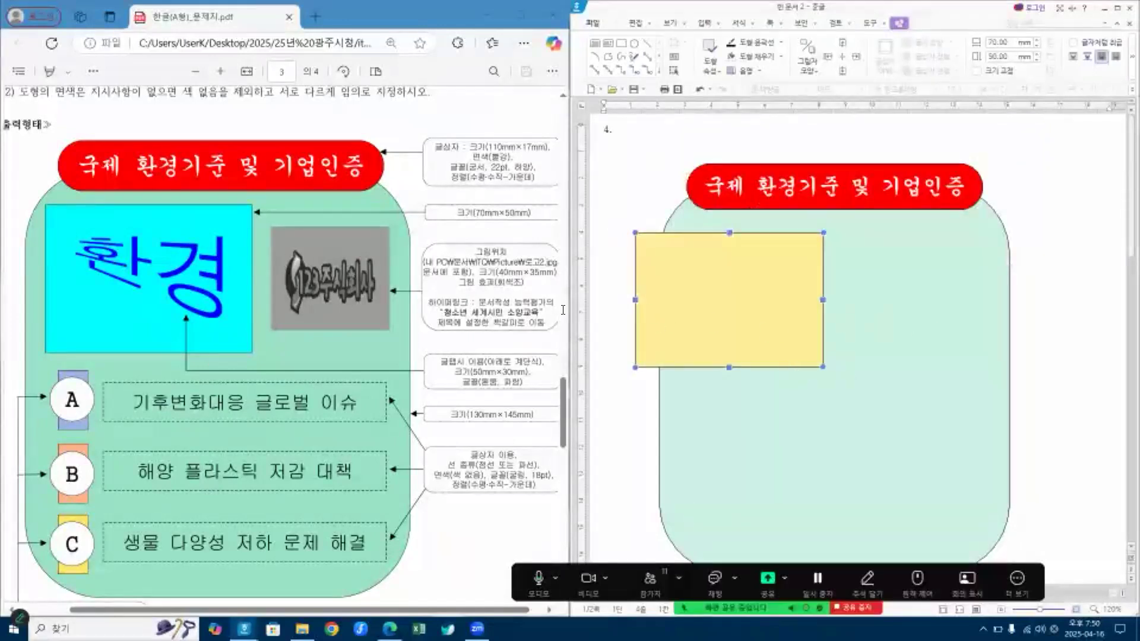
Move the yellow rectangle inside the upper-left part of the green background, just below the title box.
{"action": "left_click_drag", "start_coordinate": [741, 309], "coordinate": [784, 304]}
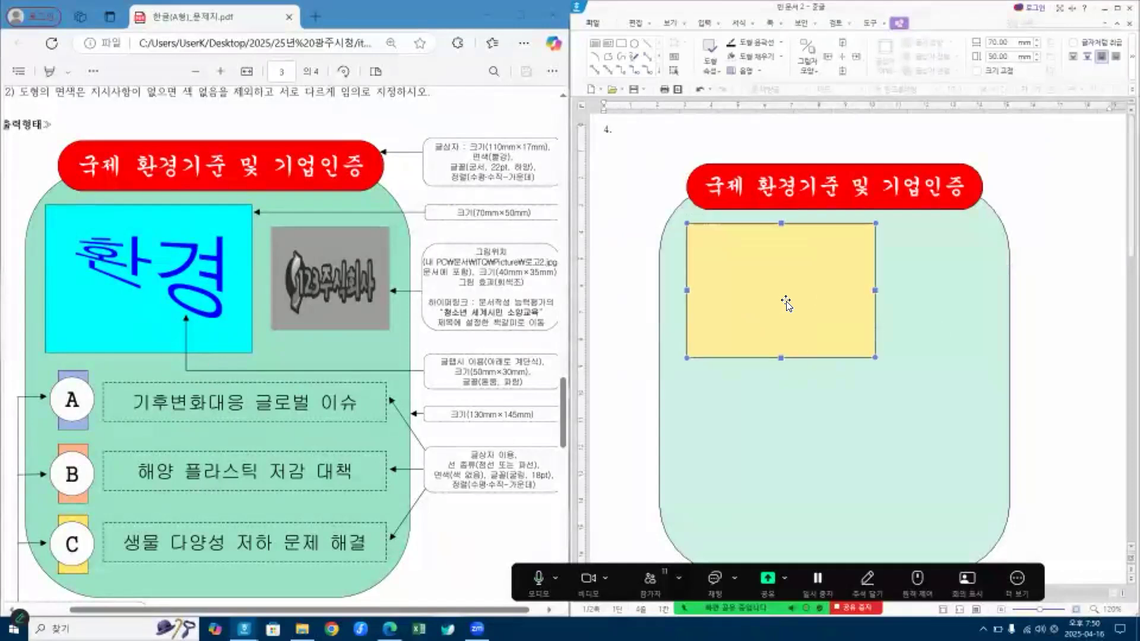
{"action": "left_click_drag", "start_coordinate": [784, 301], "coordinate": [780, 298]}
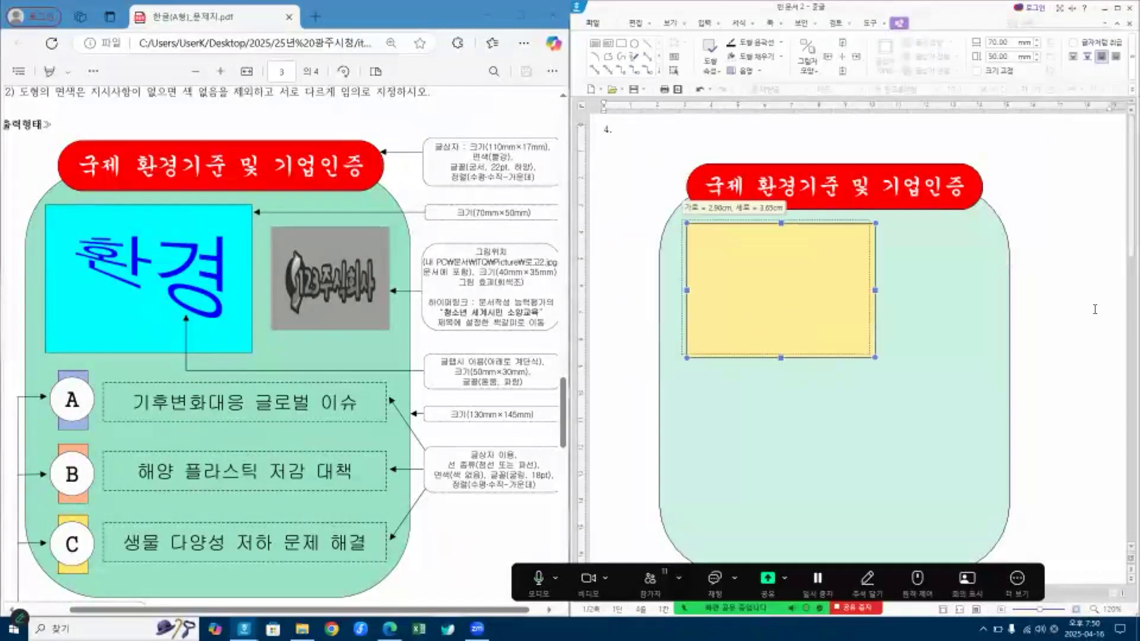
{"action": "left_click", "coordinate": [1064, 266]}
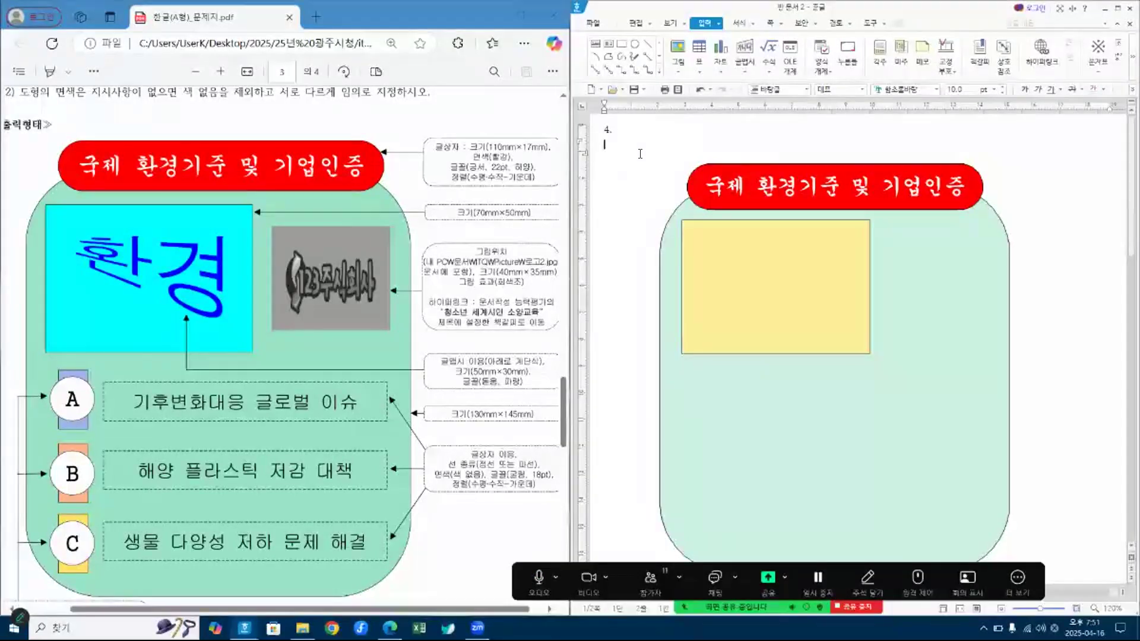
Create a WordArt object with the text 환경 for the yellow rectangle.
{"action": "left_click", "coordinate": [745, 49]}
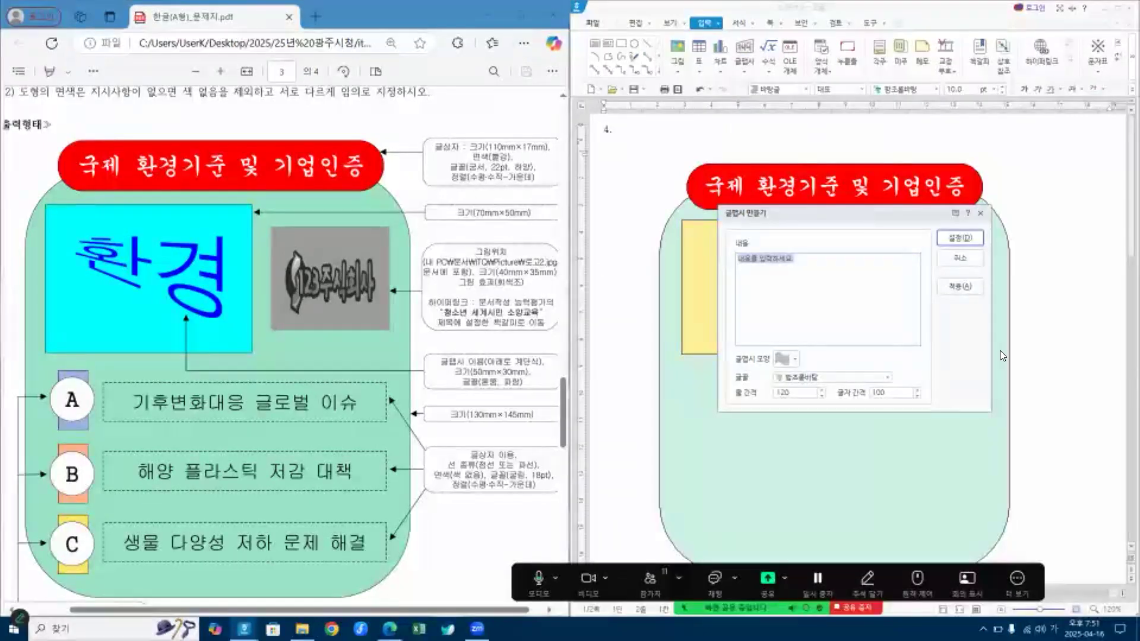
{"action": "type", "text": "화"}
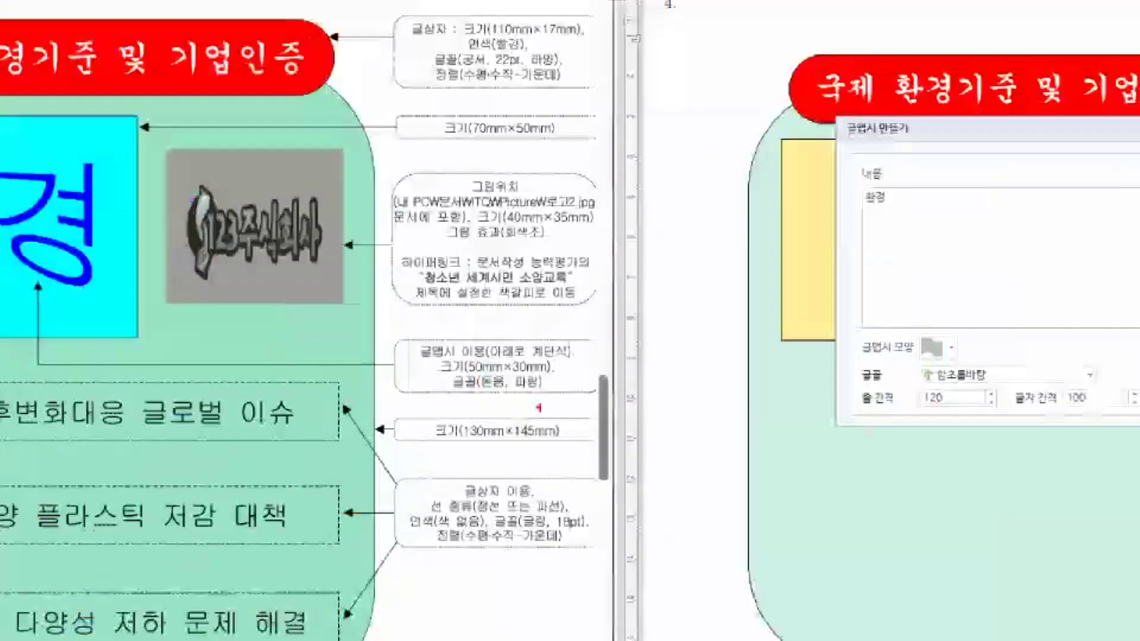
{"action": "mouse_move", "coordinate": [412, 368]}
{"action": "left_mouse_down"}
{"action": "mouse_move", "coordinate": [569, 364]}
{"action": "mouse_move", "coordinate": [501, 405]}
{"action": "left_mouse_up"}
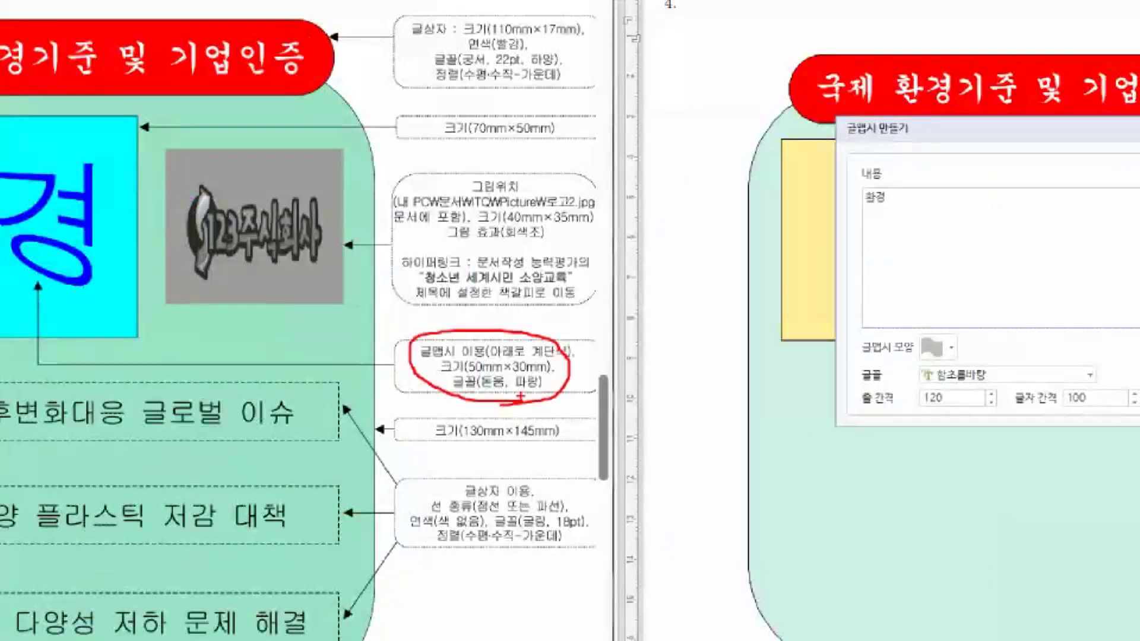
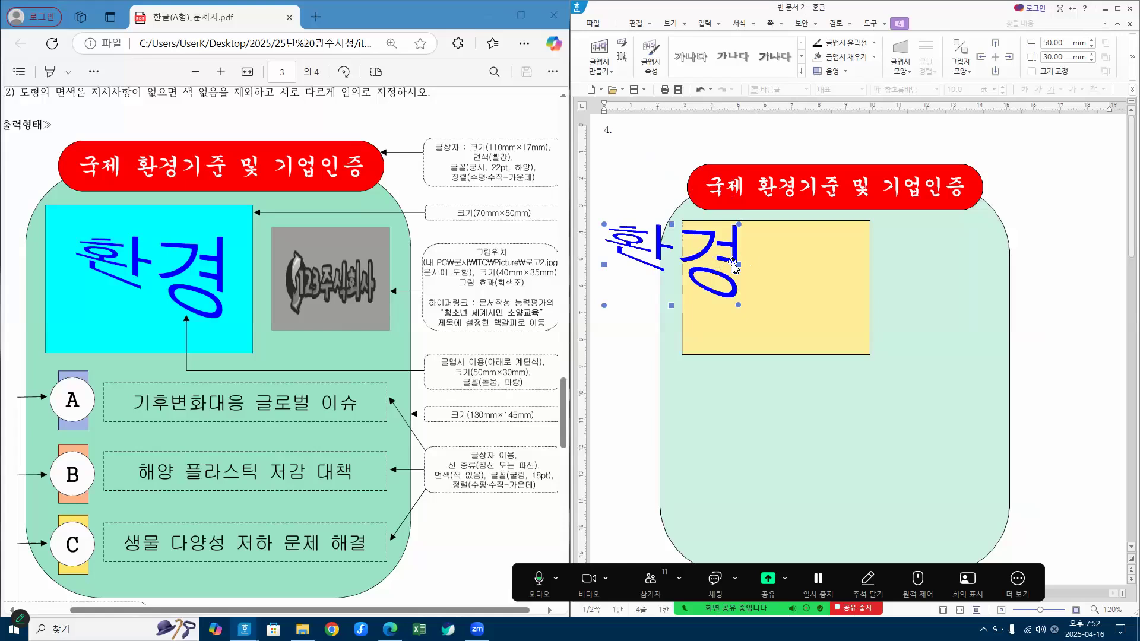
Move the 환경 WordArt into the middle of the yellow rectangle and deselect it.
{"action": "right_click", "coordinate": [640, 247]}
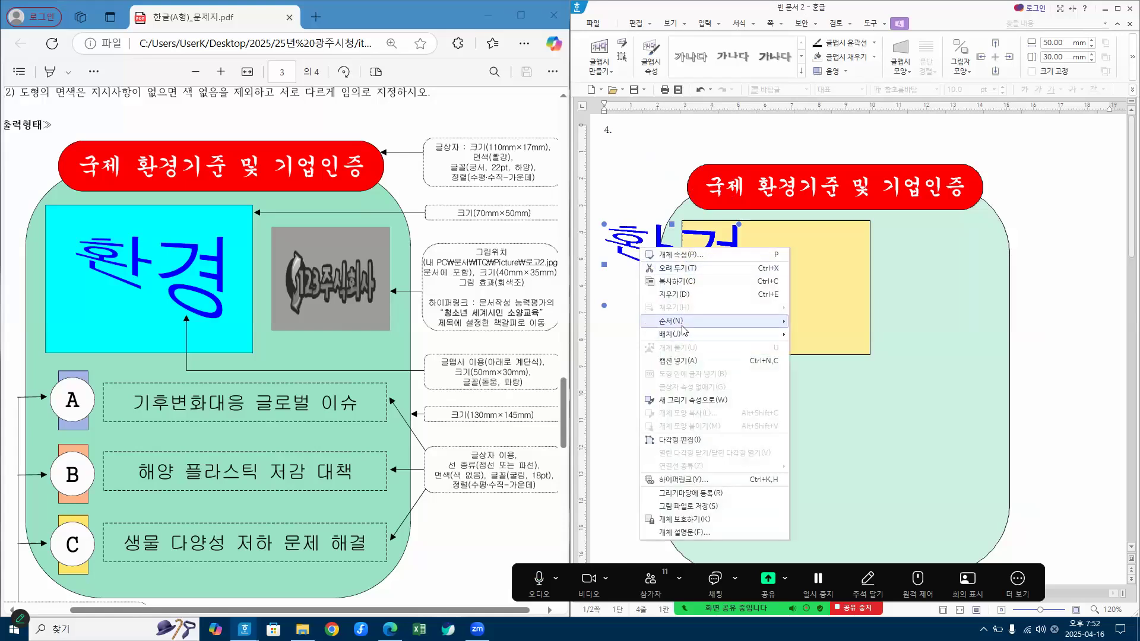
{"action": "mouse_move", "coordinate": [683, 325]}
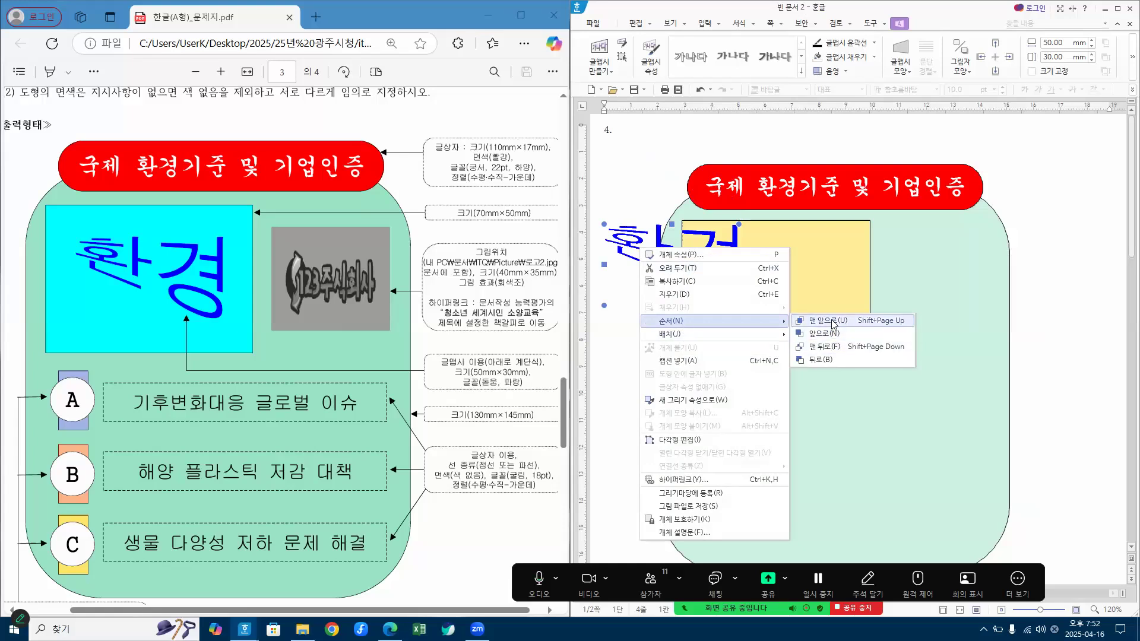
{"action": "left_click", "coordinate": [638, 159]}
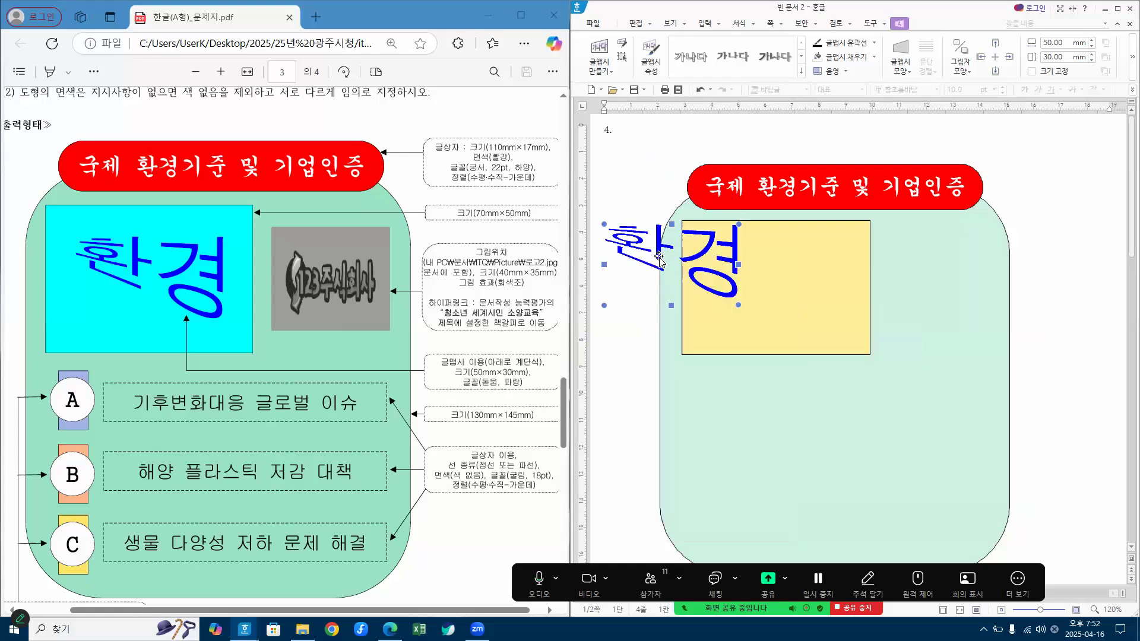
{"action": "left_click_drag", "start_coordinate": [646, 253], "coordinate": [750, 276]}
{"action": "left_click", "coordinate": [1057, 256]}
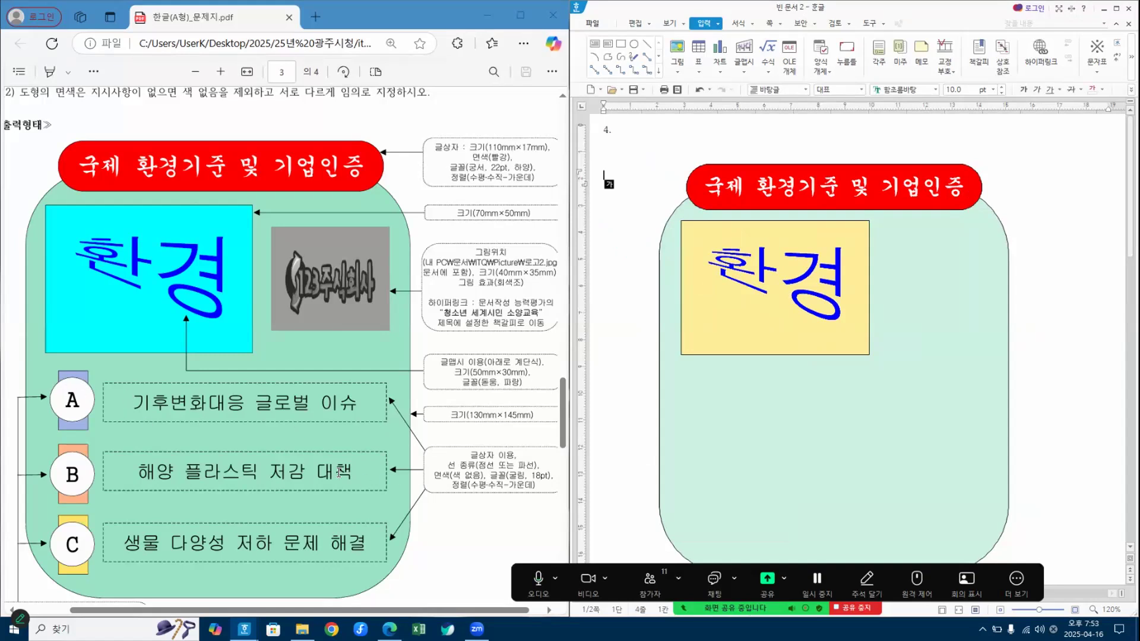
Draw a small upright rectangle about 9 × 19 mm across the green background's lower-left edge.
{"action": "scroll", "coordinate": [683, 492], "scroll_direction": "down", "scroll_amount": 5}
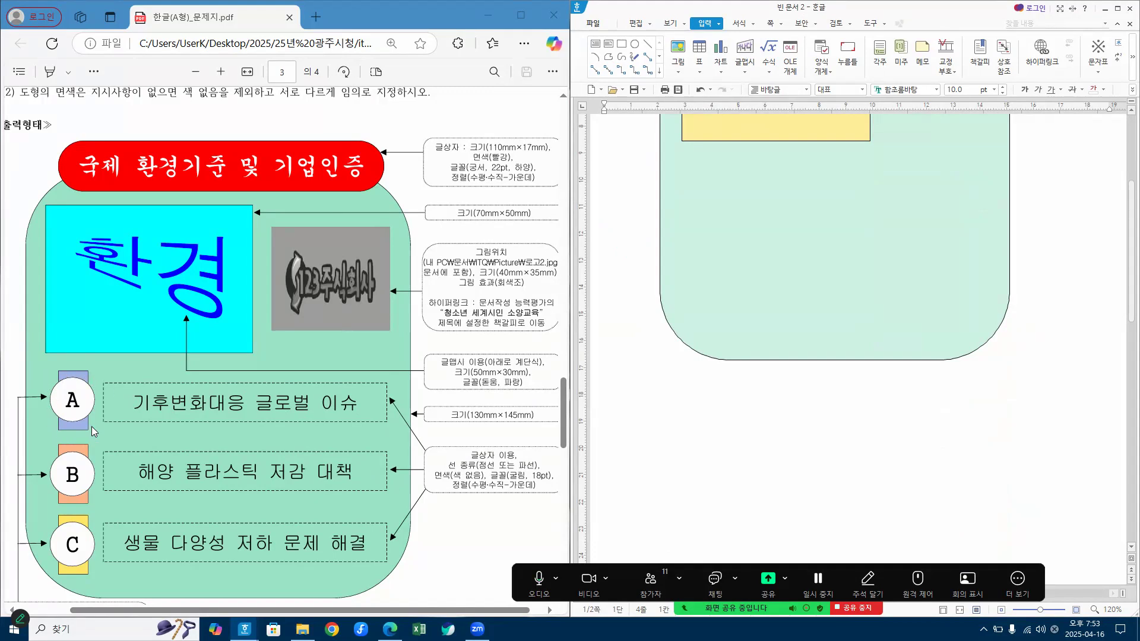
{"action": "scroll", "coordinate": [119, 380], "scroll_direction": "down", "scroll_amount": 1}
{"action": "scroll", "coordinate": [71, 383], "scroll_direction": "down", "scroll_amount": 1}
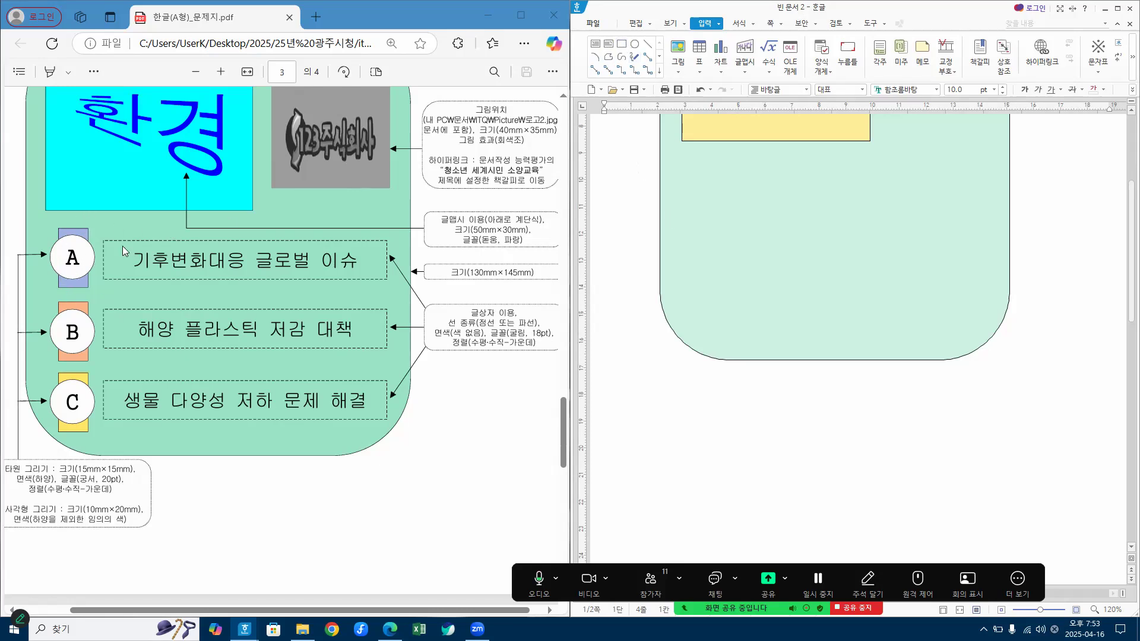
{"action": "left_click", "coordinate": [621, 48]}
{"action": "mouse_move", "coordinate": [697, 336]}
{"action": "left_mouse_down"}
{"action": "mouse_move", "coordinate": [694, 380]}
{"action": "mouse_move", "coordinate": [718, 404]}
{"action": "mouse_move", "coordinate": [723, 388]}
{"action": "left_mouse_up"}
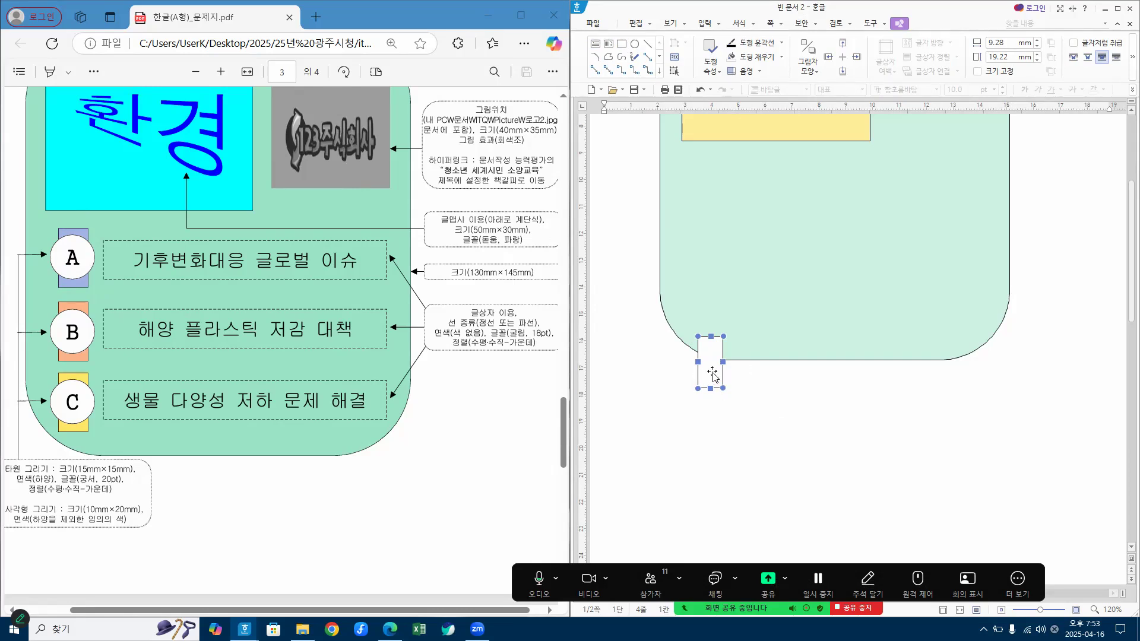
Set the small rectangle to 10 mm wide and 20 mm high, placed in front of the text.
{"action": "double_click", "coordinate": [713, 376]}
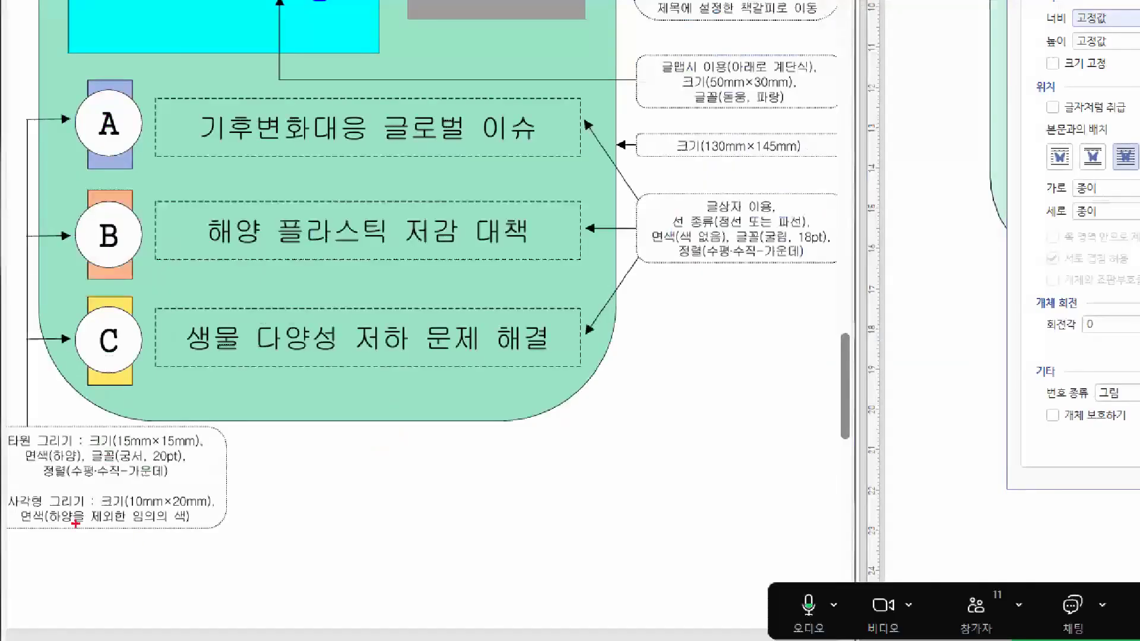
{"action": "mouse_move", "coordinate": [118, 536]}
{"action": "left_mouse_down"}
{"action": "mouse_move", "coordinate": [85, 535]}
{"action": "mouse_move", "coordinate": [152, 506]}
{"action": "mouse_move", "coordinate": [117, 532]}
{"action": "left_mouse_up"}
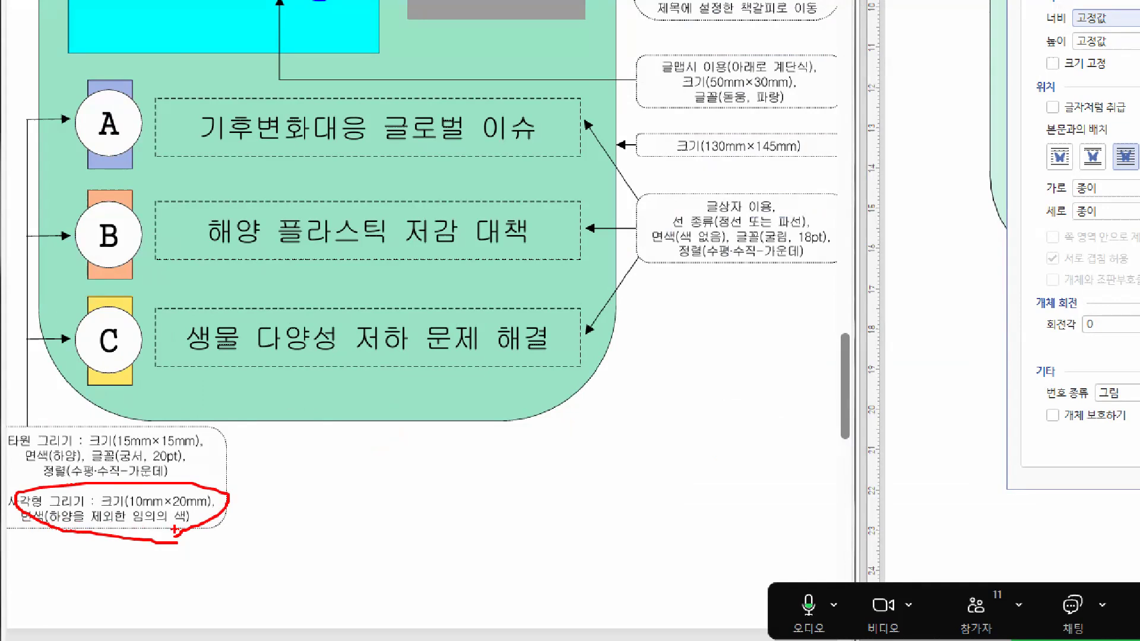
{"action": "left_click_drag", "start_coordinate": [82, 73], "coordinate": [133, 56]}
{"action": "key", "text": "Escape"}
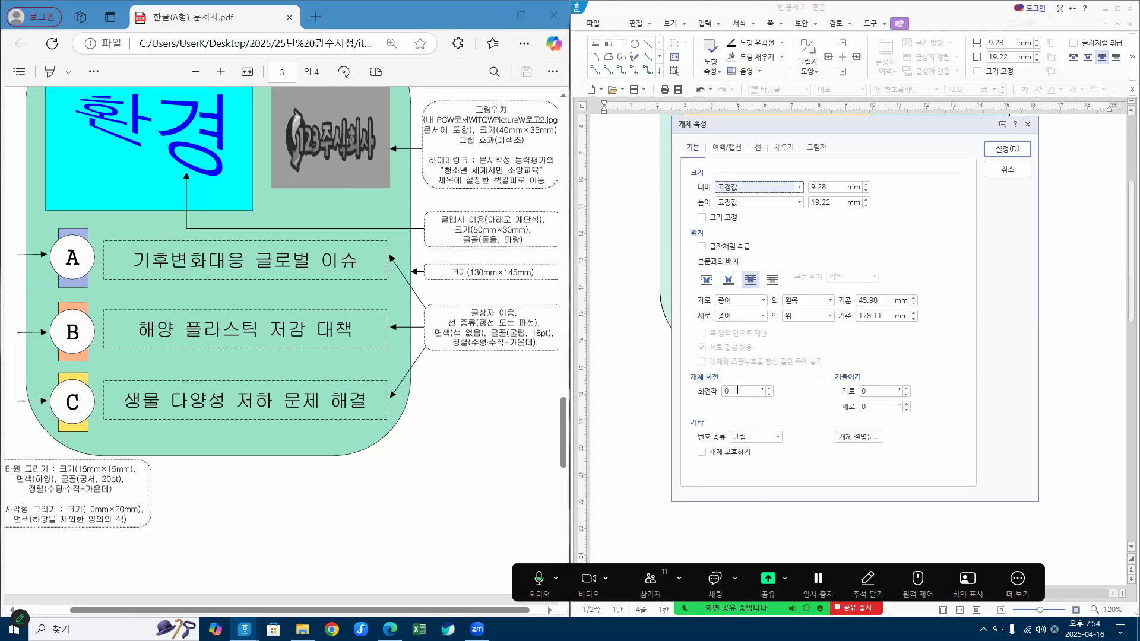
{"action": "key", "text": "Tab"}
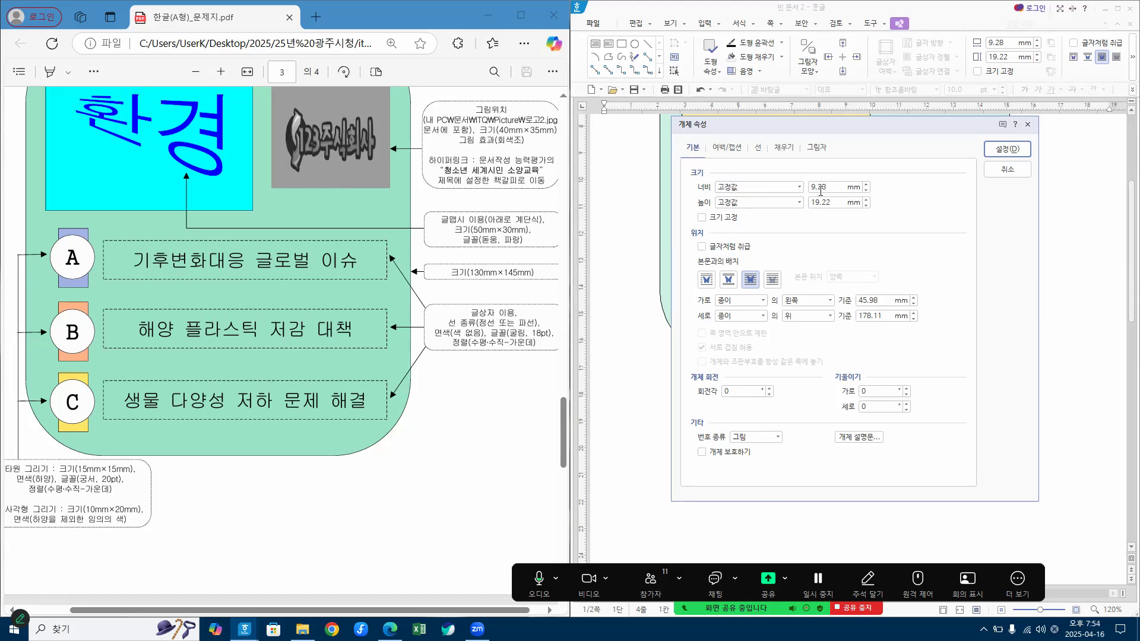
{"action": "type", "text": "10"}
{"action": "key", "text": "Tab"}
{"action": "key", "text": "Tab"}
{"action": "type", "text": "20"}
{"action": "left_click", "coordinate": [753, 285]}
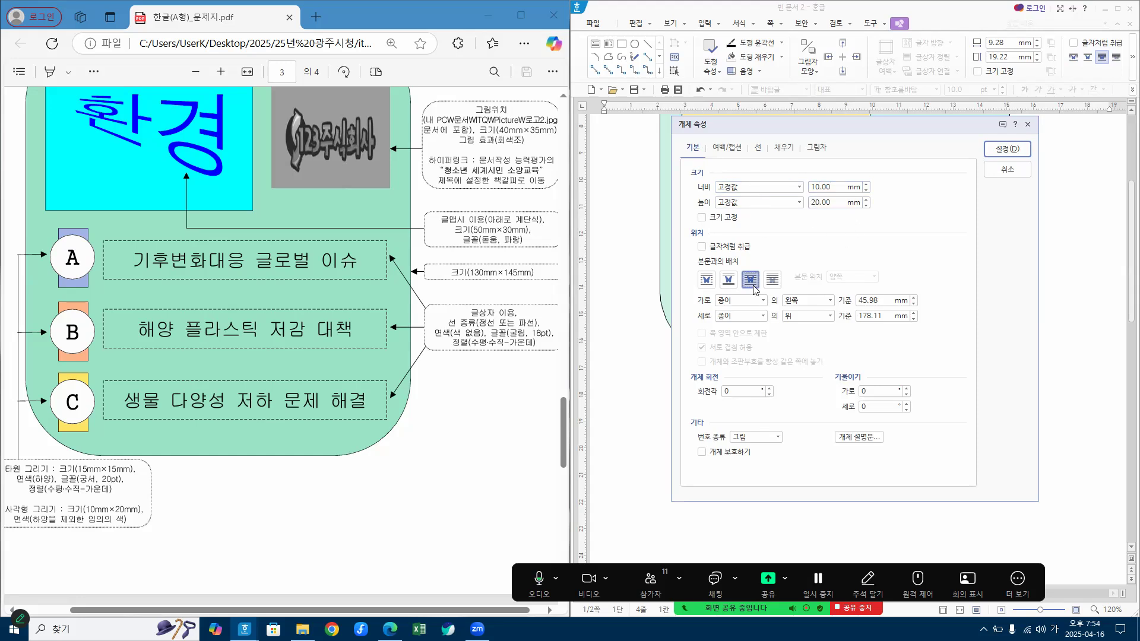
Fill the small rectangle with light blue-violet, apply the object properties and deselect it.
{"action": "left_click", "coordinate": [796, 153]}
{"action": "left_click", "coordinate": [772, 214]}
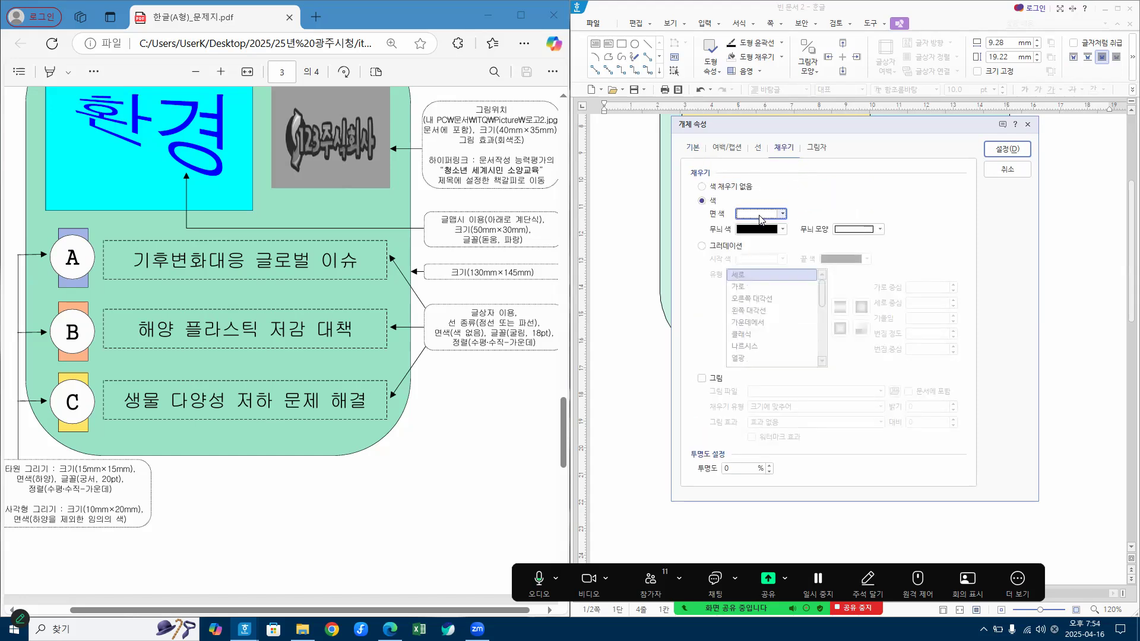
{"action": "left_click", "coordinate": [794, 284]}
{"action": "left_click", "coordinate": [1007, 148]}
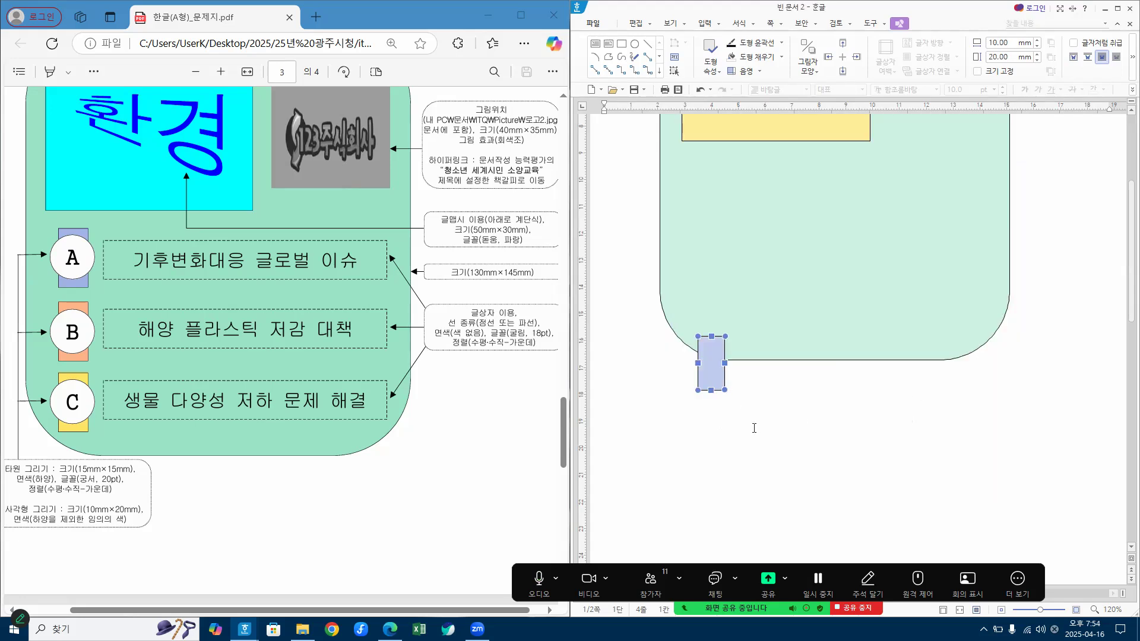
{"action": "left_click", "coordinate": [751, 398]}
Draw an ellipse about 9 × 10 mm over the lower-left part of the small blue-violet rectangle.
{"action": "scroll", "coordinate": [843, 435], "scroll_direction": "down", "scroll_amount": 5}
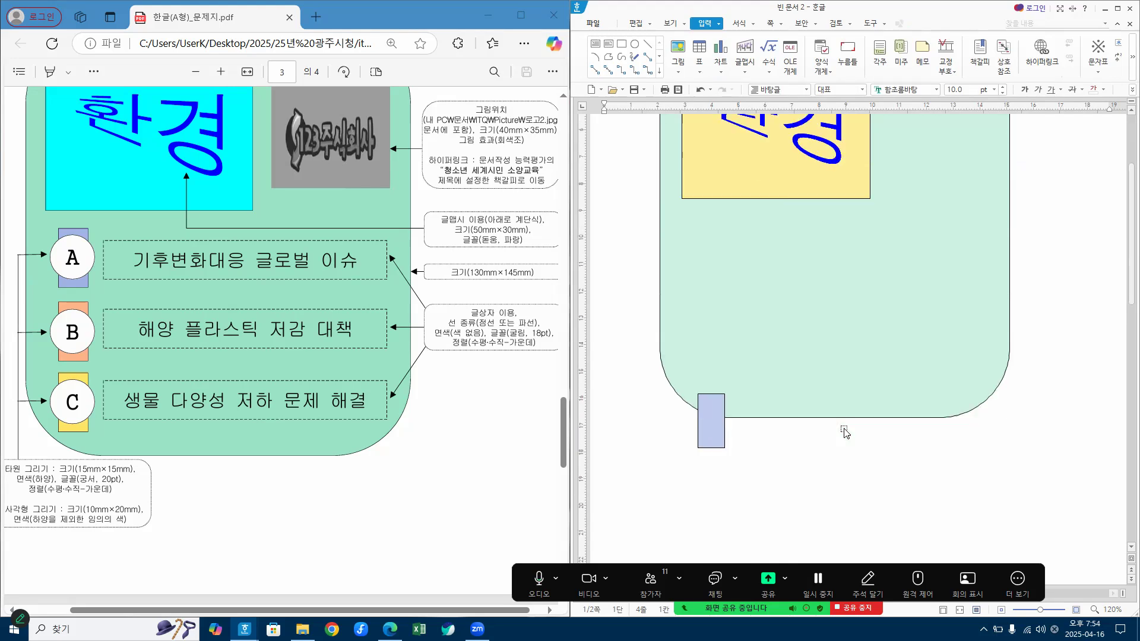
{"action": "scroll", "coordinate": [837, 426], "scroll_direction": "up", "scroll_amount": 5}
{"action": "scroll", "coordinate": [837, 426], "scroll_direction": "down", "scroll_amount": 1}
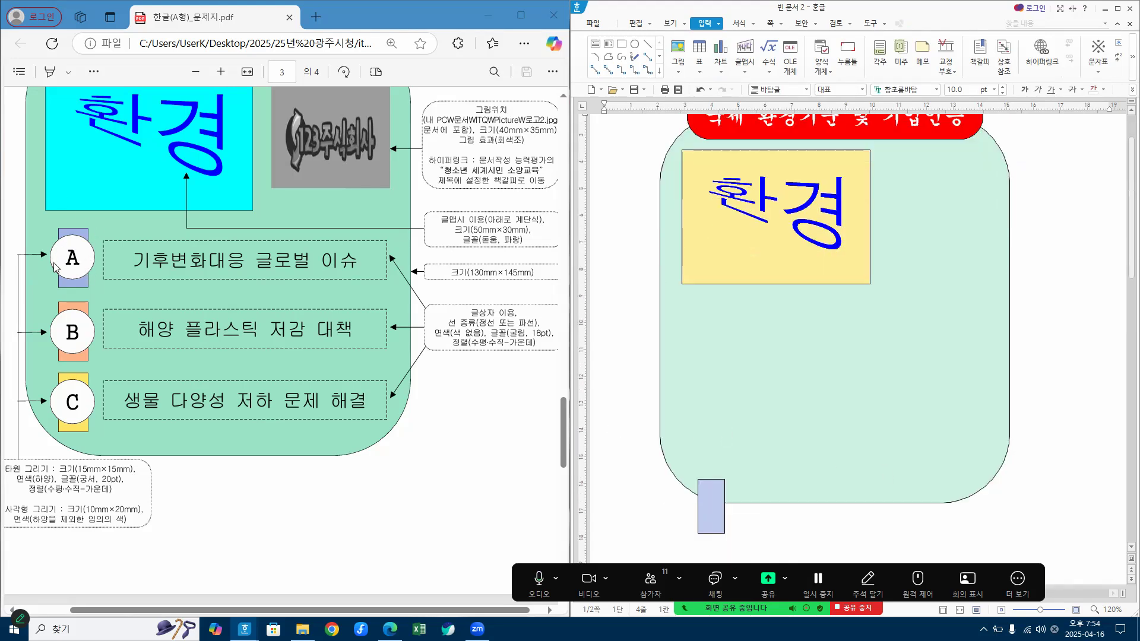
{"action": "left_click", "coordinate": [635, 45]}
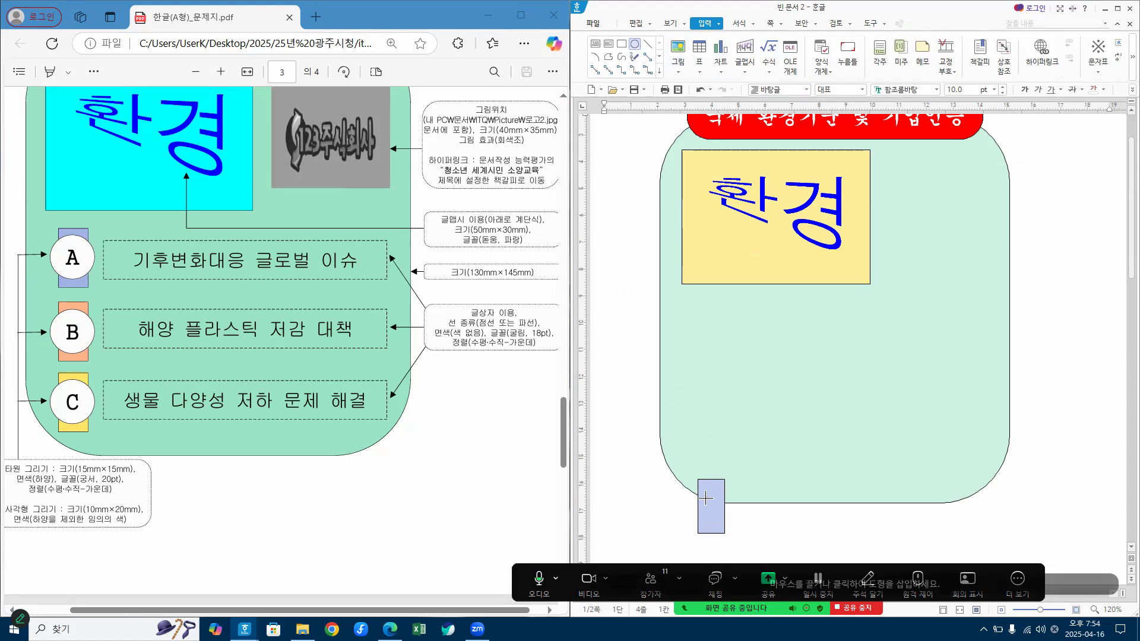
{"action": "scroll", "coordinate": [694, 481], "scroll_direction": "down", "scroll_amount": 1}
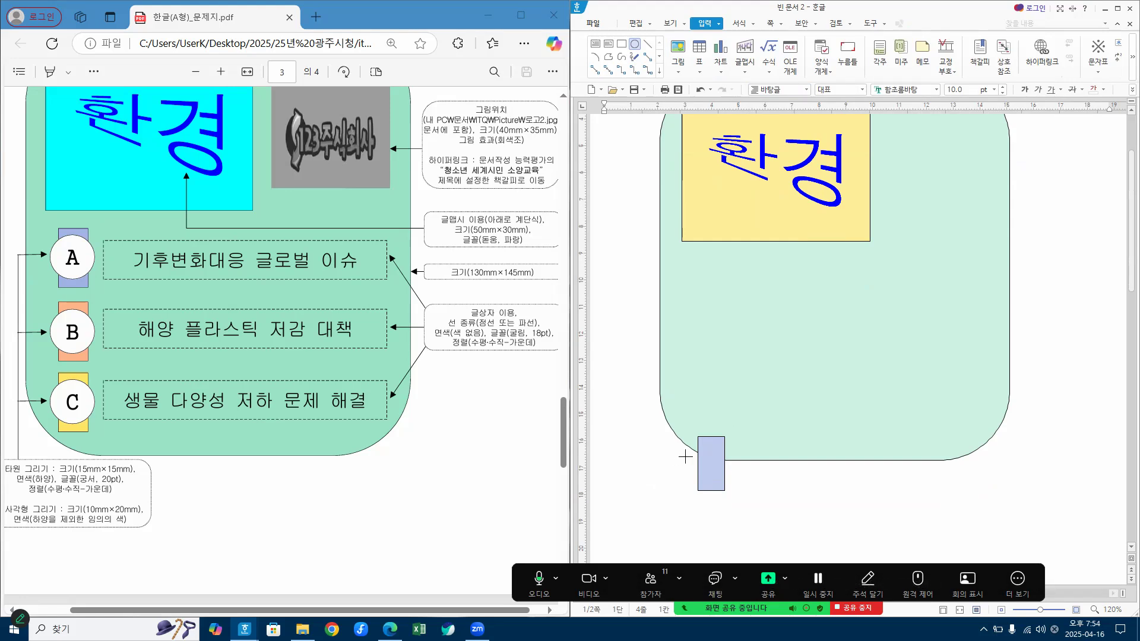
{"action": "left_click_drag", "start_coordinate": [685, 457], "coordinate": [710, 486]}
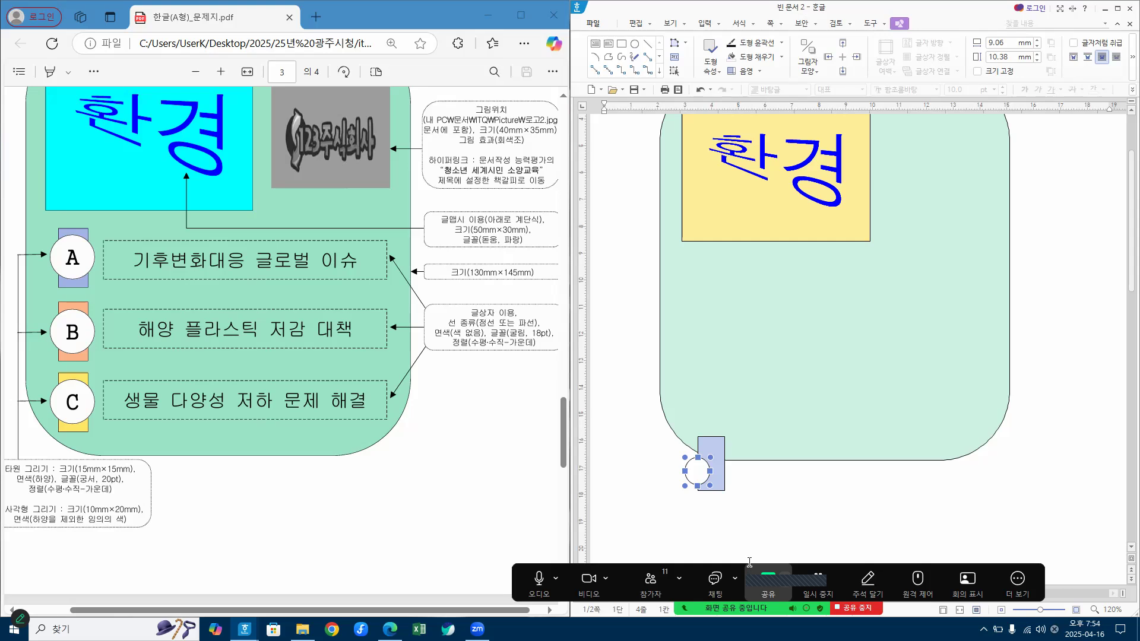
Set the ellipse's width and height to 15 mm in its object properties.
{"action": "double_click", "coordinate": [699, 475]}
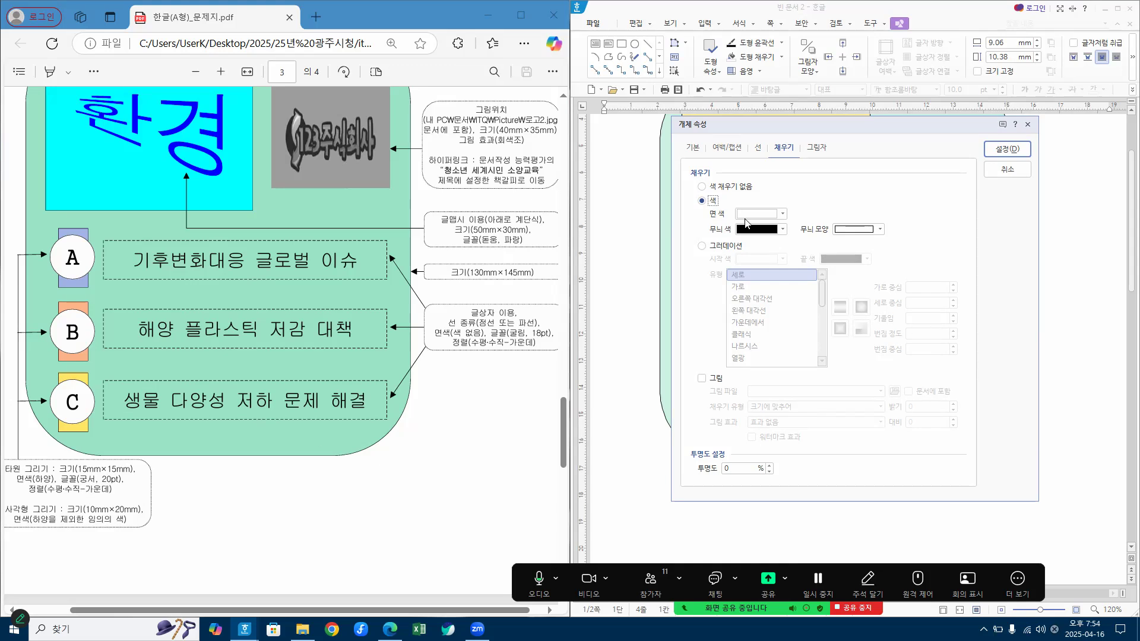
{"action": "left_click", "coordinate": [698, 151]}
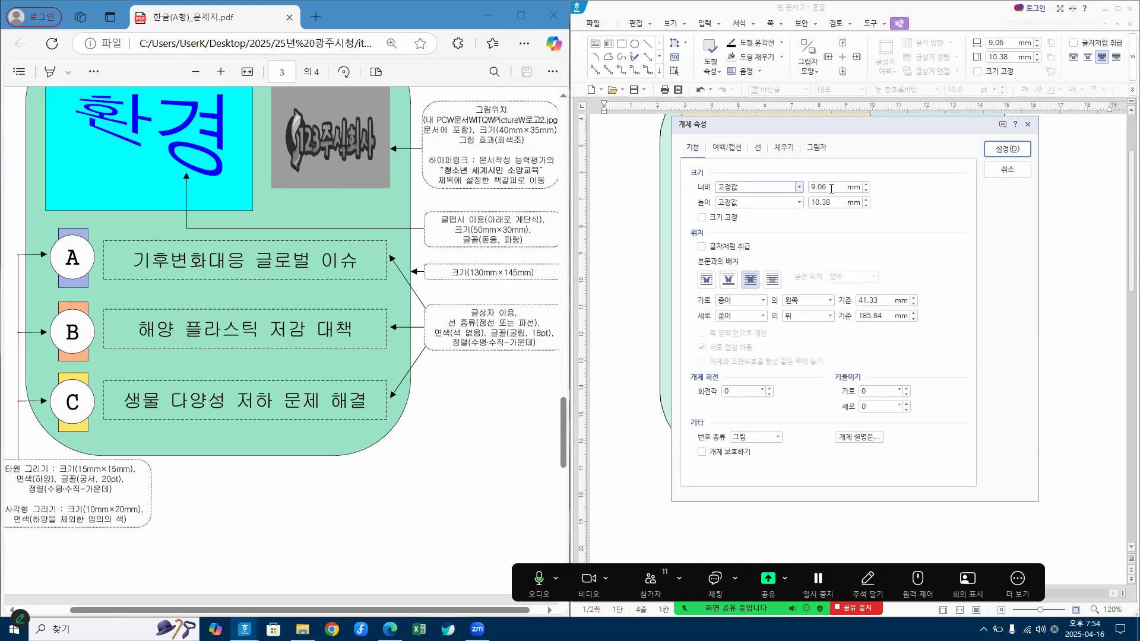
{"action": "key", "text": "shift+Home"}
{"action": "type", "text": "15"}
{"action": "key", "text": "Tab"}
{"action": "key", "text": "shift+Home"}
{"action": "type", "text": "1"}
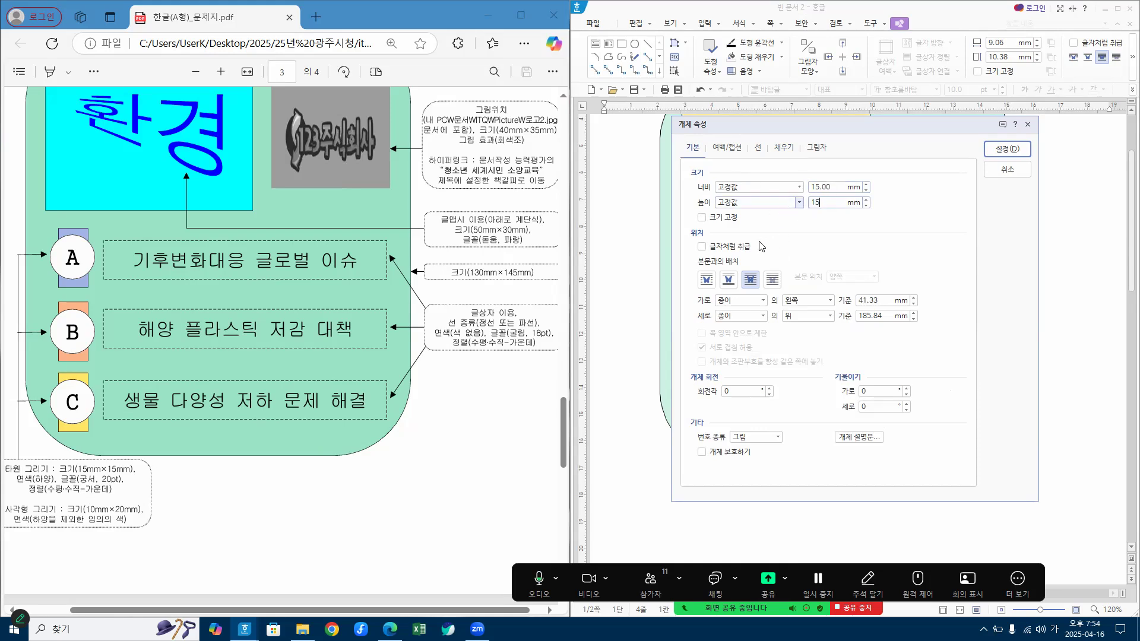
Fill the circle with white and apply the object properties.
{"action": "left_click", "coordinate": [784, 148]}
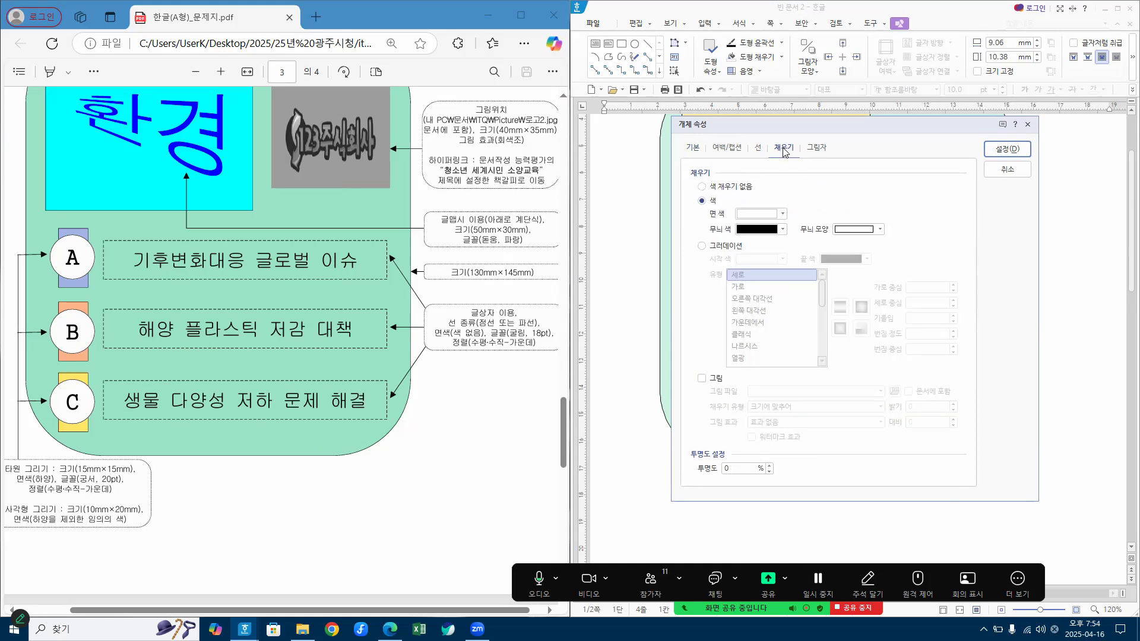
{"action": "left_click", "coordinate": [746, 215]}
{"action": "left_click", "coordinate": [747, 265]}
{"action": "left_click", "coordinate": [1007, 150]}
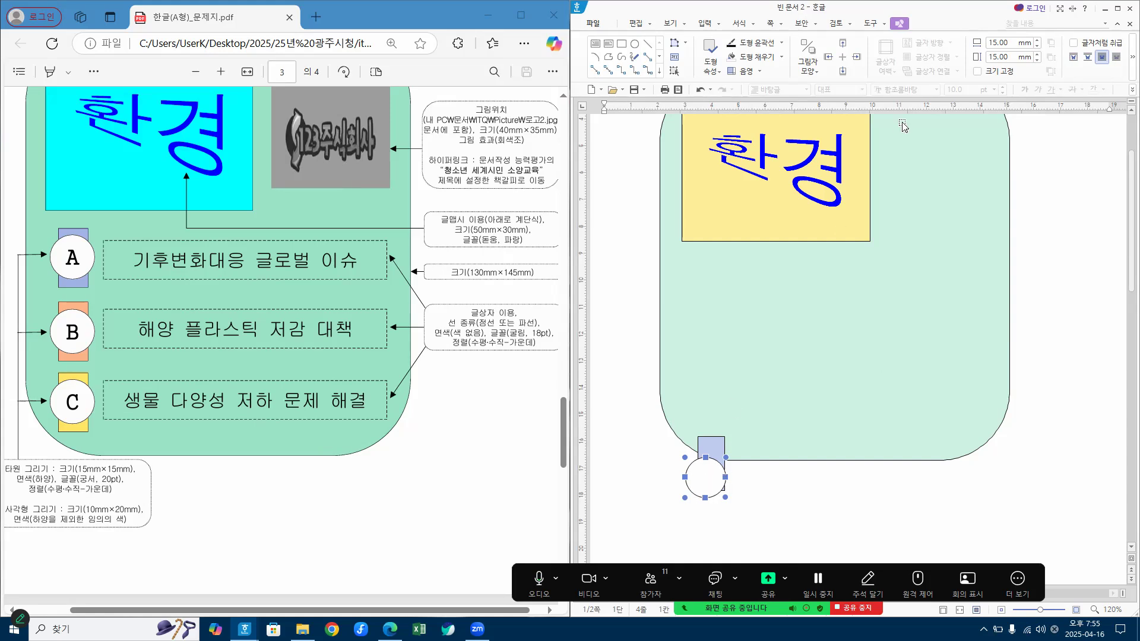
Add the letter A as text inside the white circle, leaving the circle selected.
{"action": "right_click", "coordinate": [710, 478]}
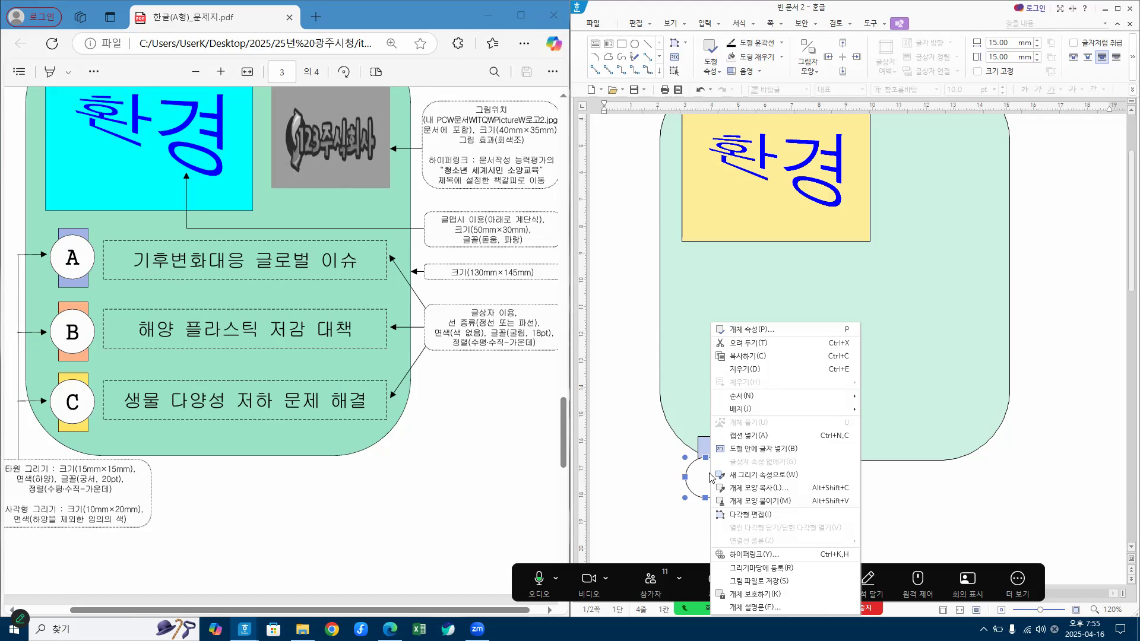
{"action": "key", "text": "ctrl+1"}
{"action": "left_click", "coordinate": [746, 451]}
{"action": "mouse_move", "coordinate": [716, 439]}
{"action": "left_mouse_down"}
{"action": "mouse_move", "coordinate": [736, 466]}
{"action": "mouse_move", "coordinate": [784, 438]}
{"action": "mouse_move", "coordinate": [735, 438]}
{"action": "left_mouse_up"}
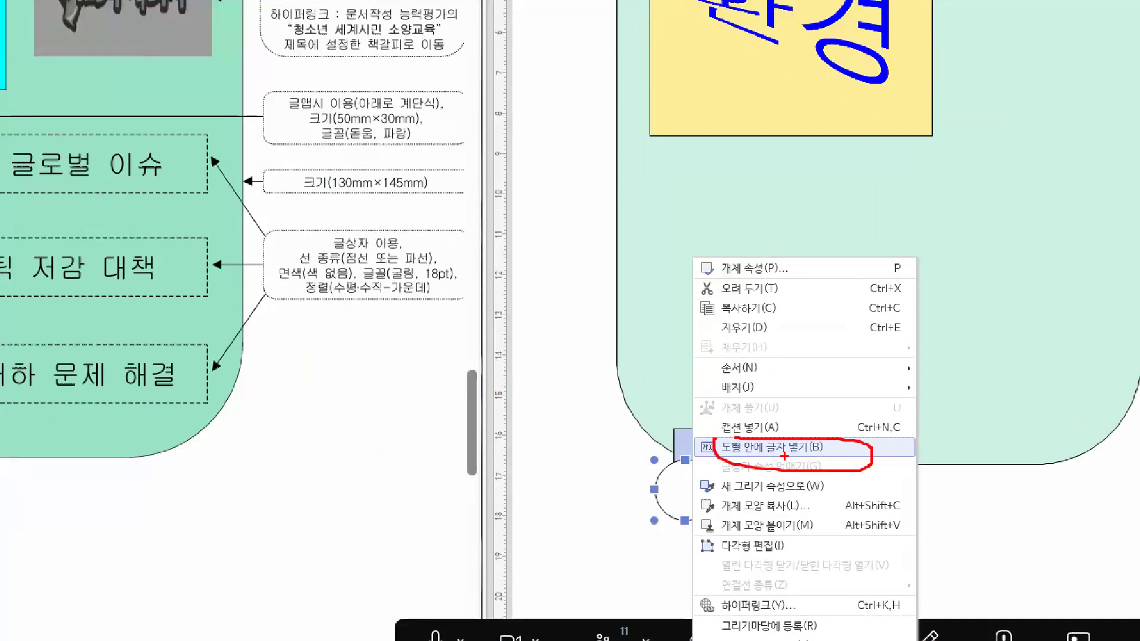
{"action": "key", "text": "Escape"}
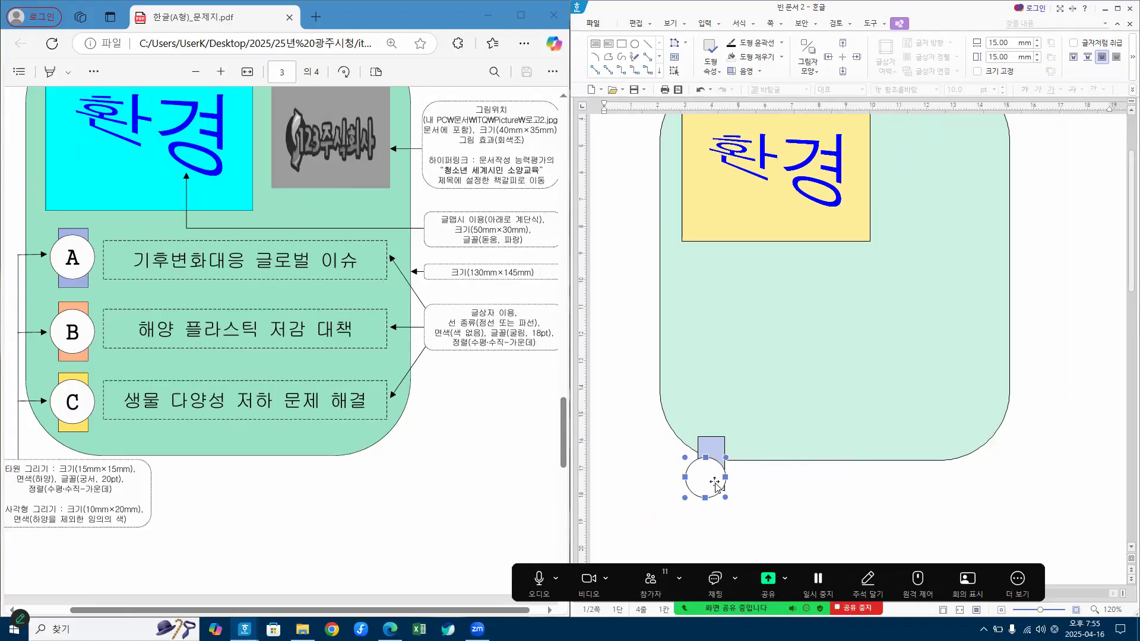
{"action": "right_click", "coordinate": [717, 484]}
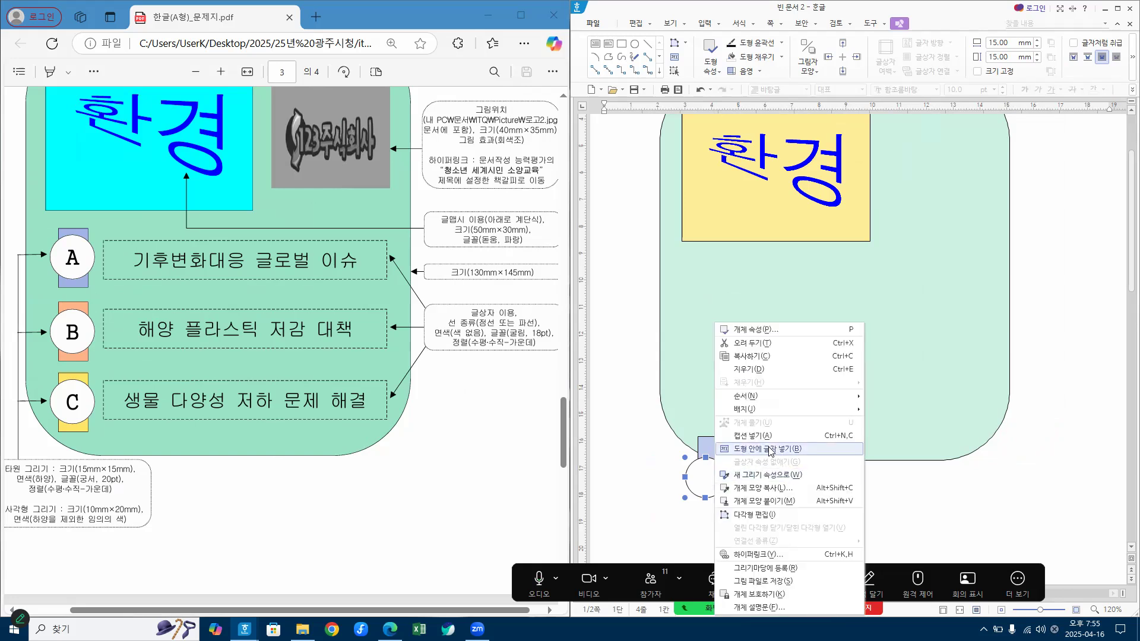
{"action": "left_click", "coordinate": [769, 450]}
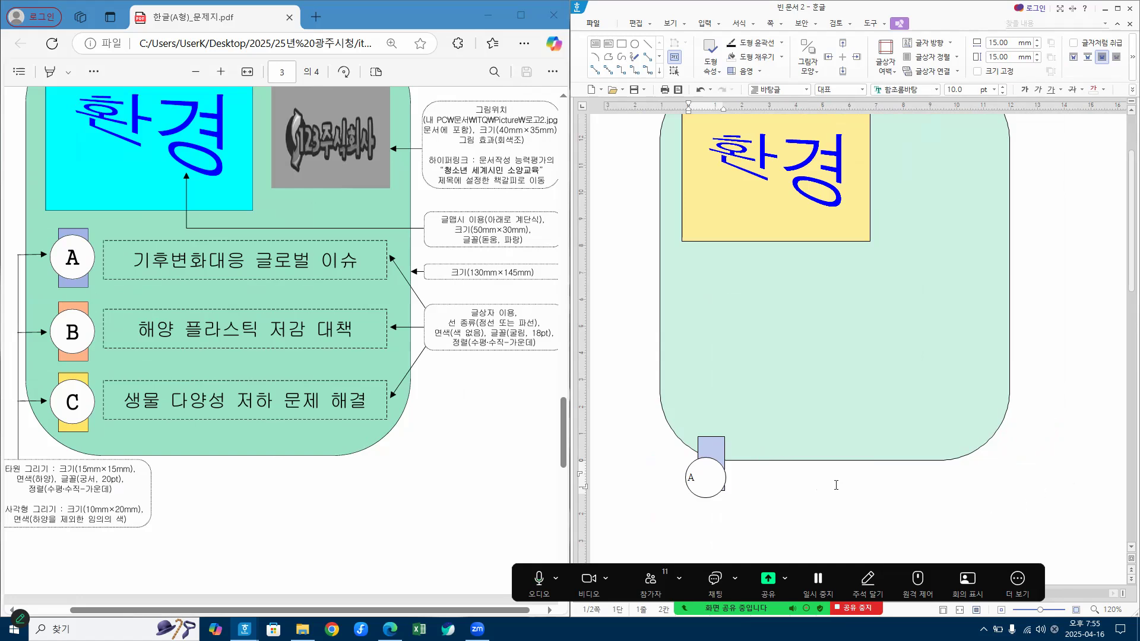
{"action": "left_click_drag", "start_coordinate": [693, 479], "coordinate": [678, 481]}
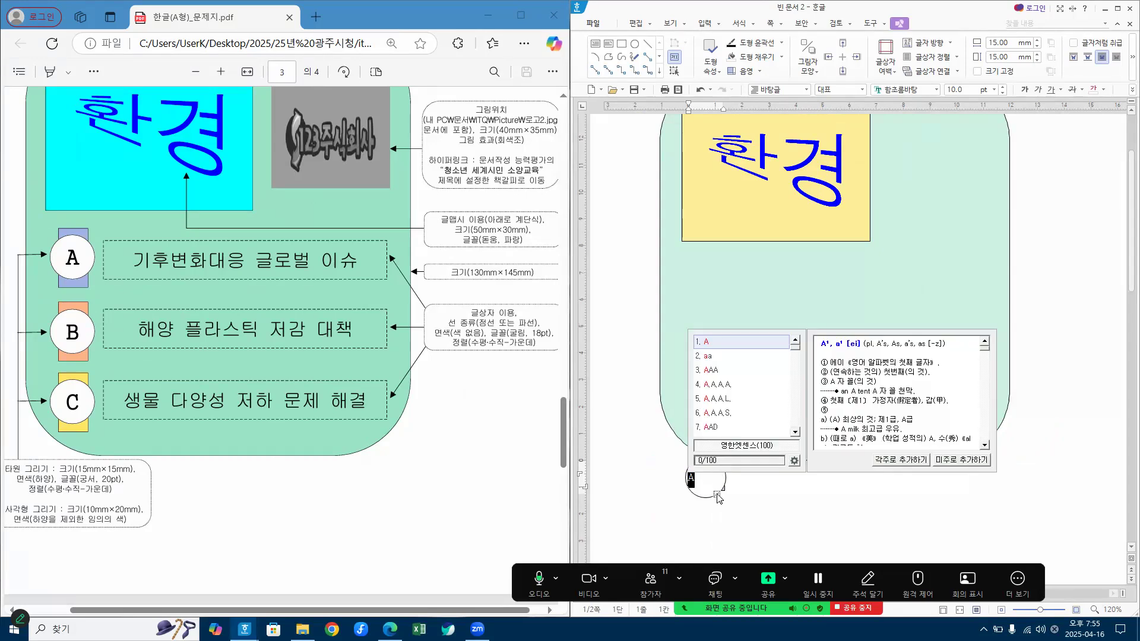
{"action": "key", "text": "Escape"}
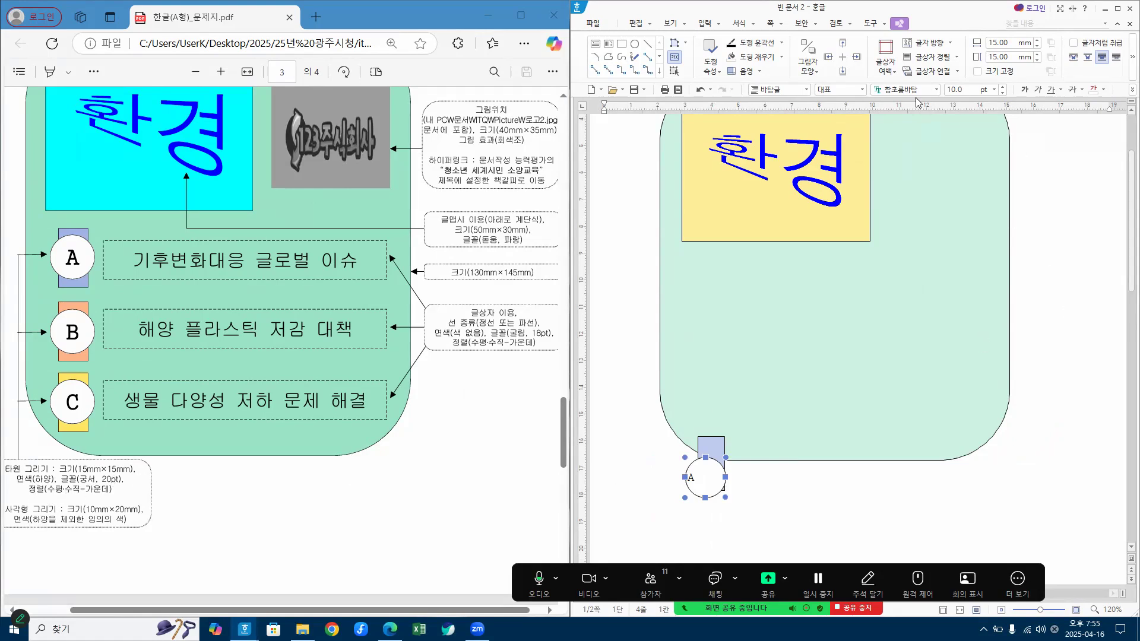
Set the font of the letter A in the white circle to 궁서.
{"action": "left_click", "coordinate": [909, 91]}
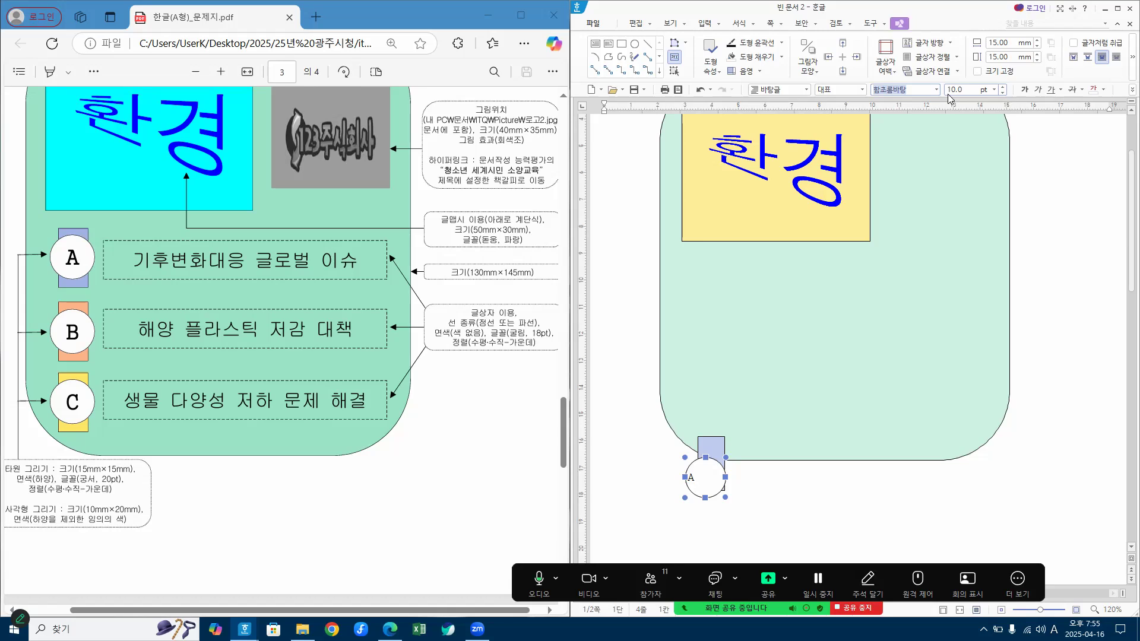
{"action": "type", "text": "rnd"}
{"action": "key", "text": "BackSpace"}
{"action": "key", "text": "BackSpace"}
{"action": "key", "text": "BackSpace"}
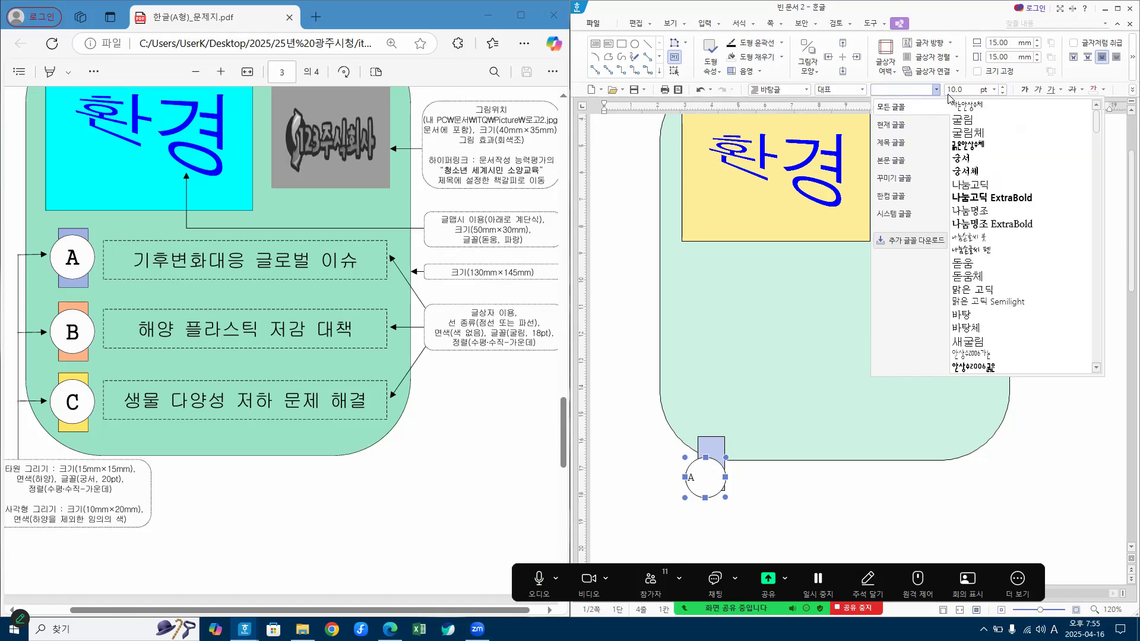
{"action": "type", "text": "궁"}
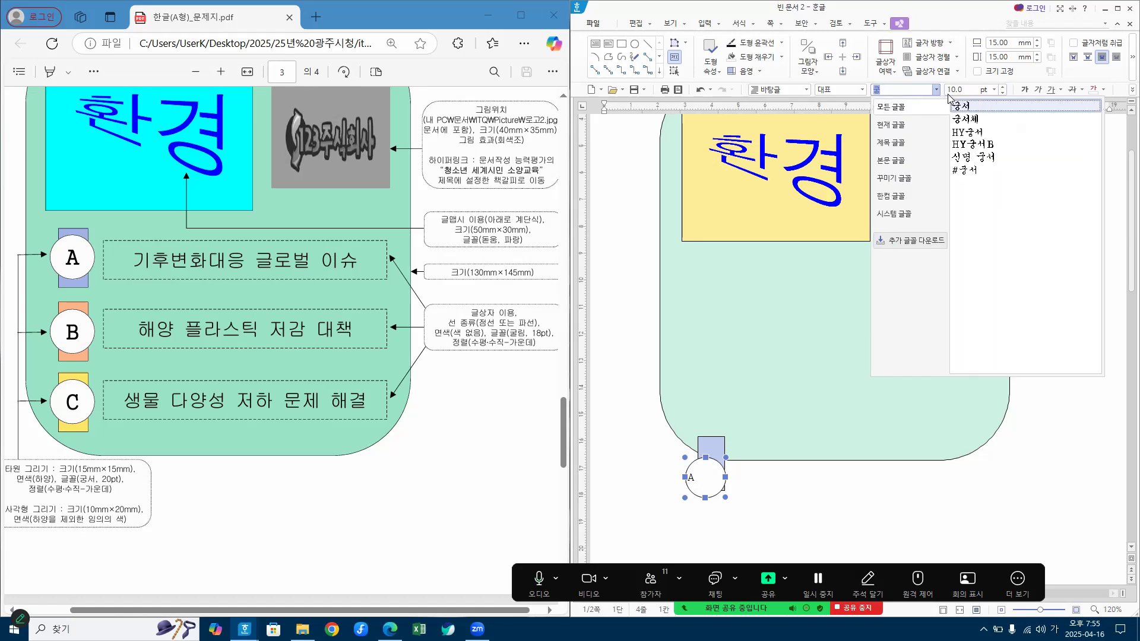
{"action": "left_click", "coordinate": [953, 105]}
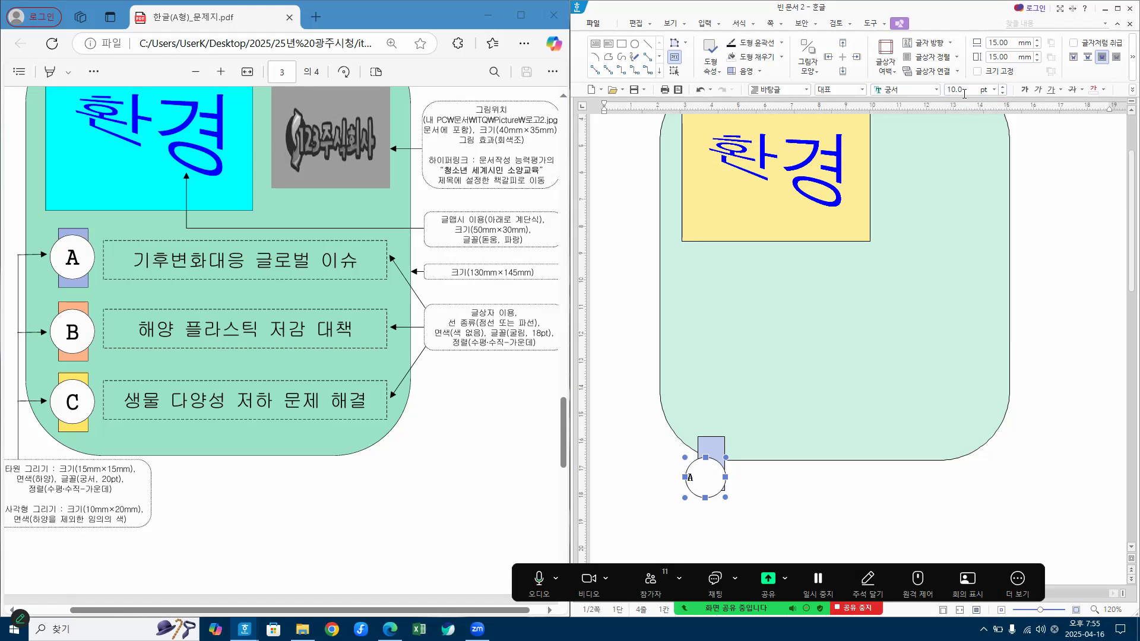
Set the circle's letter A to 20 pt and centre it horizontally.
{"action": "key", "text": "Tab"}
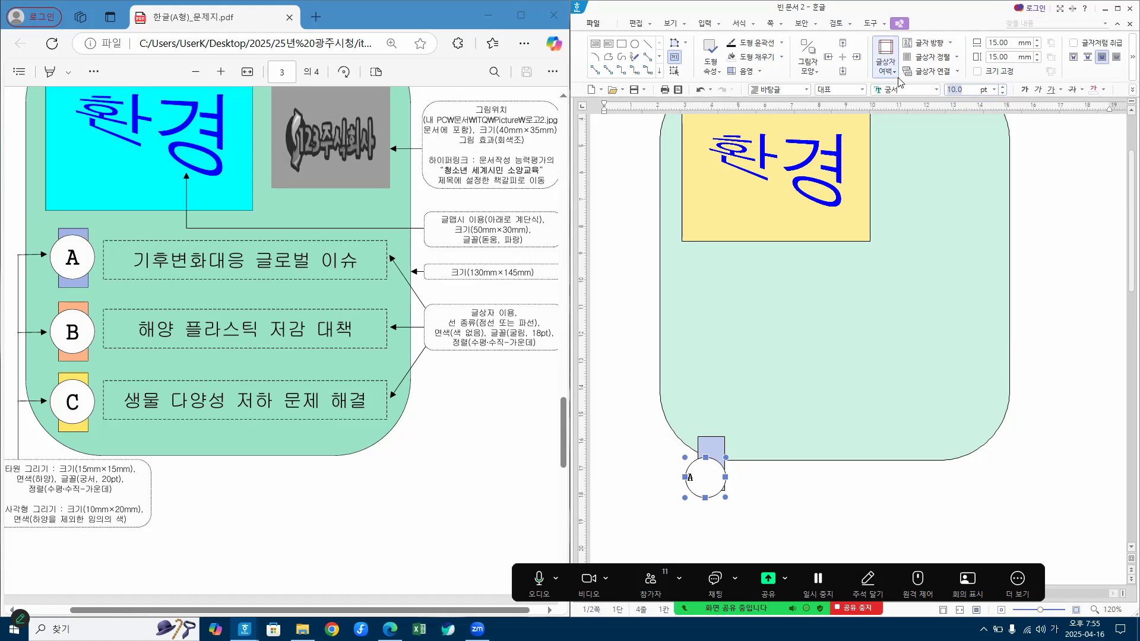
{"action": "type", "text": "20"}
{"action": "key", "text": "Return"}
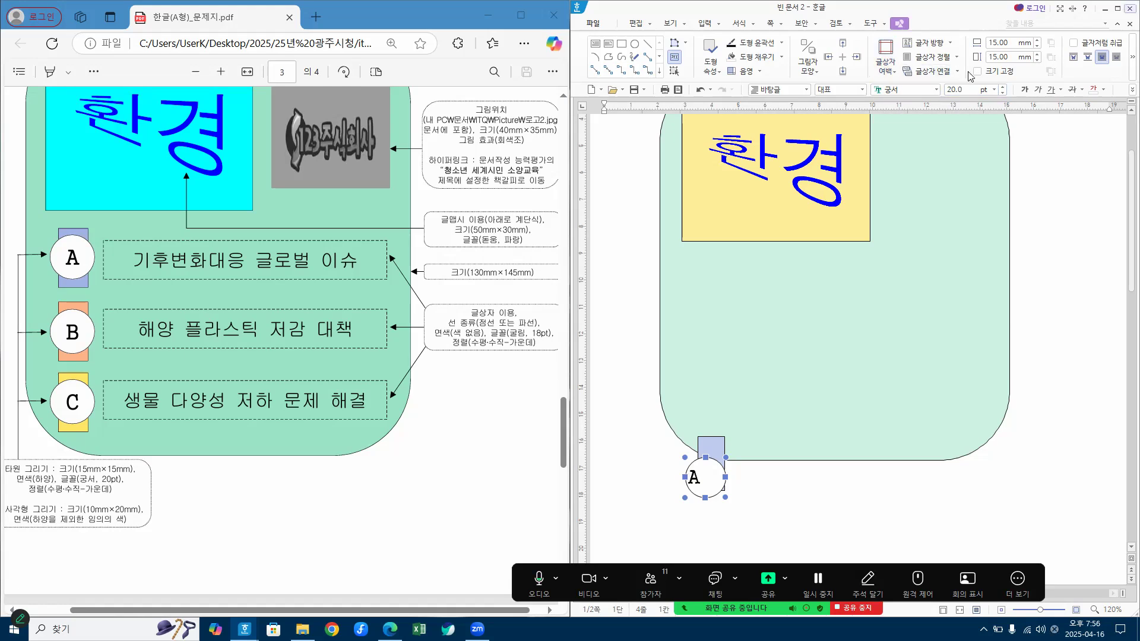
{"action": "left_click", "coordinate": [1119, 9]}
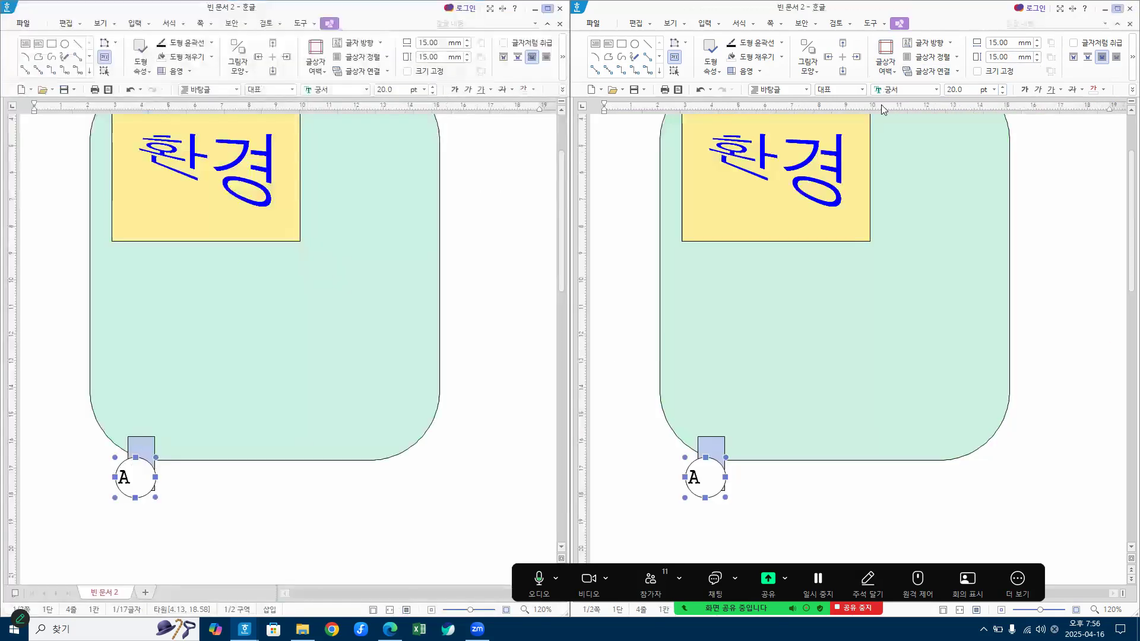
{"action": "left_click", "coordinate": [580, 89]}
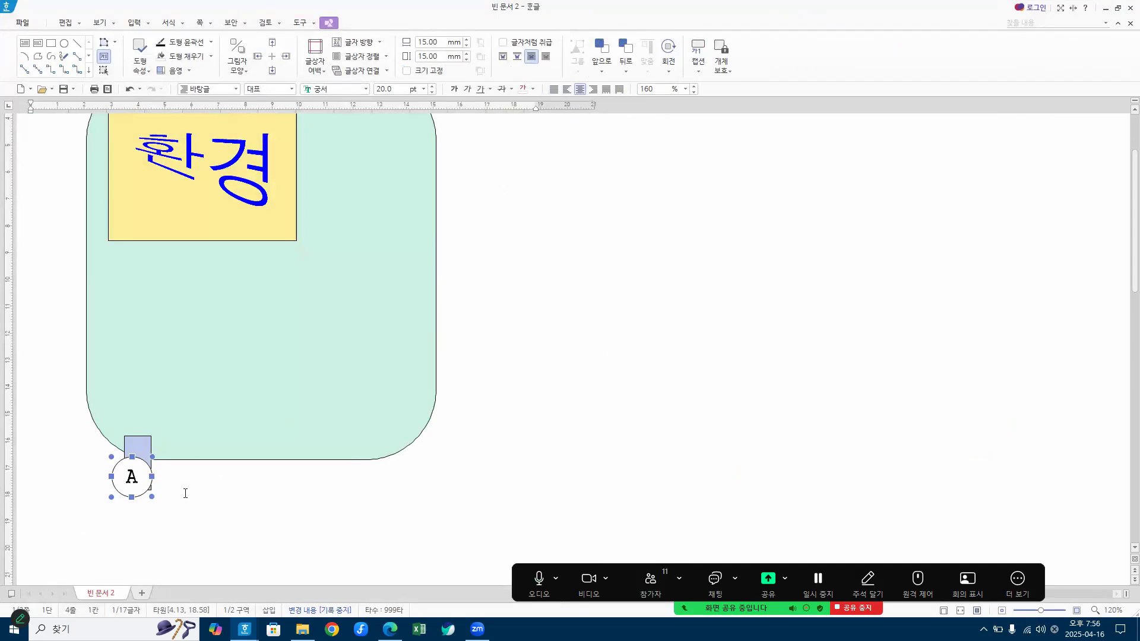
Nudge the A circle right and up until it sits centred over the small blue-violet rectangle, and deselect it.
{"action": "key", "text": "Right"}
{"action": "key", "text": "Right"}
{"action": "key", "text": "Right"}
{"action": "key", "text": "Right"}
{"action": "key", "text": "Right"}
{"action": "key", "text": "Up"}
{"action": "key", "text": "Up"}
{"action": "key", "text": "Up"}
{"action": "key", "text": "Up"}
{"action": "key", "text": "Up"}
{"action": "key", "text": "Up"}
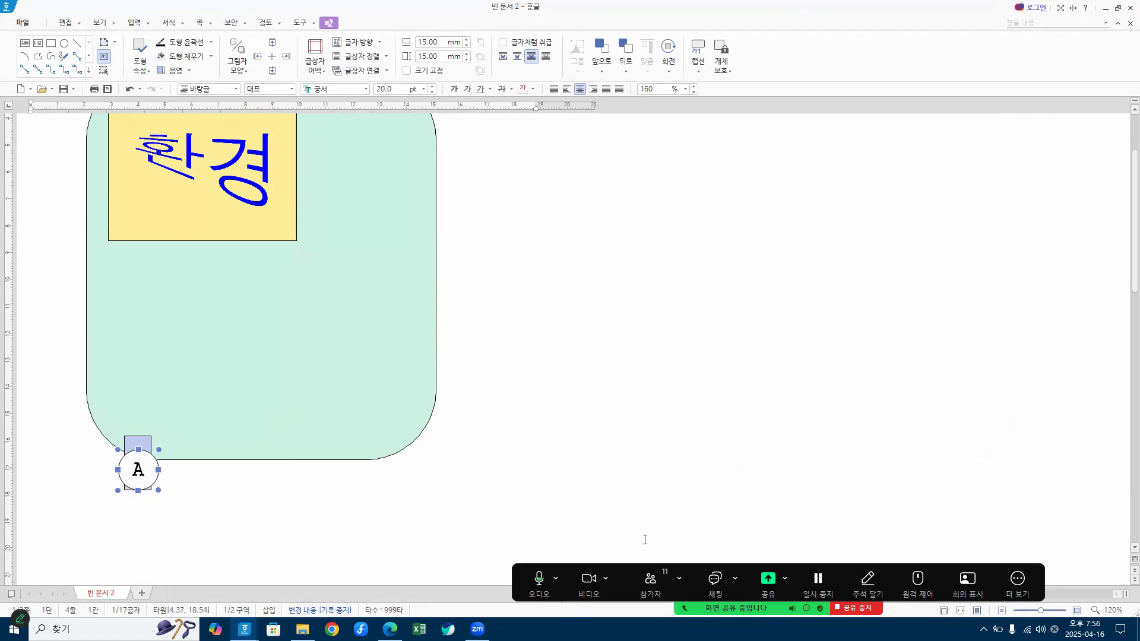
{"action": "double_click", "coordinate": [291, 7]}
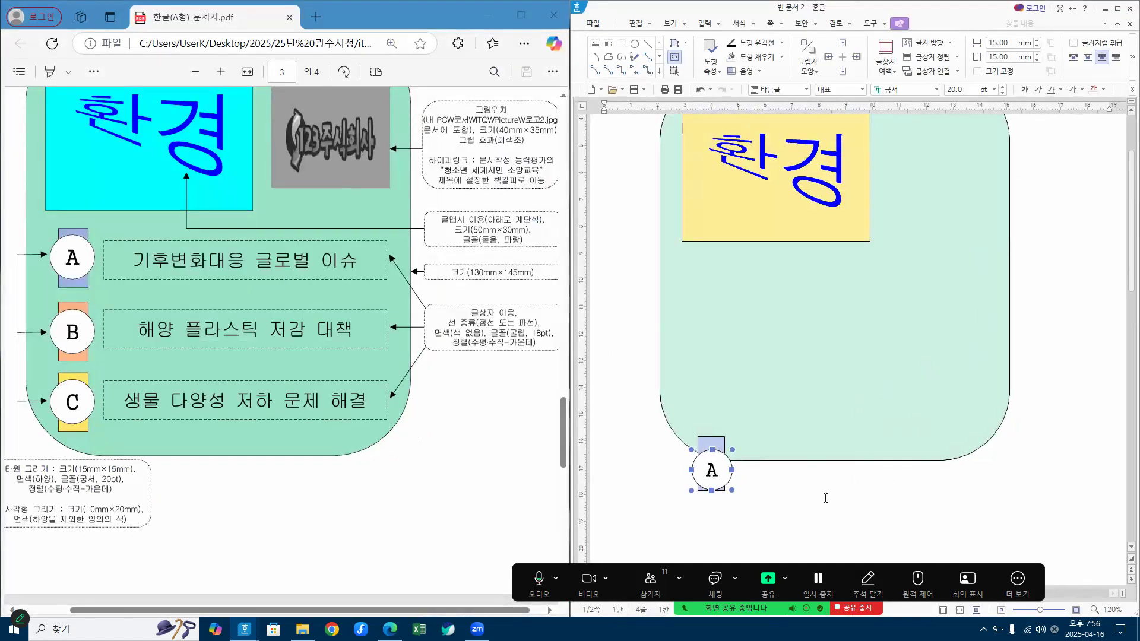
{"action": "key", "text": "Up"}
{"action": "key", "text": "Up"}
{"action": "key", "text": "Up"}
{"action": "key", "text": "Left"}
{"action": "key", "text": "Left"}
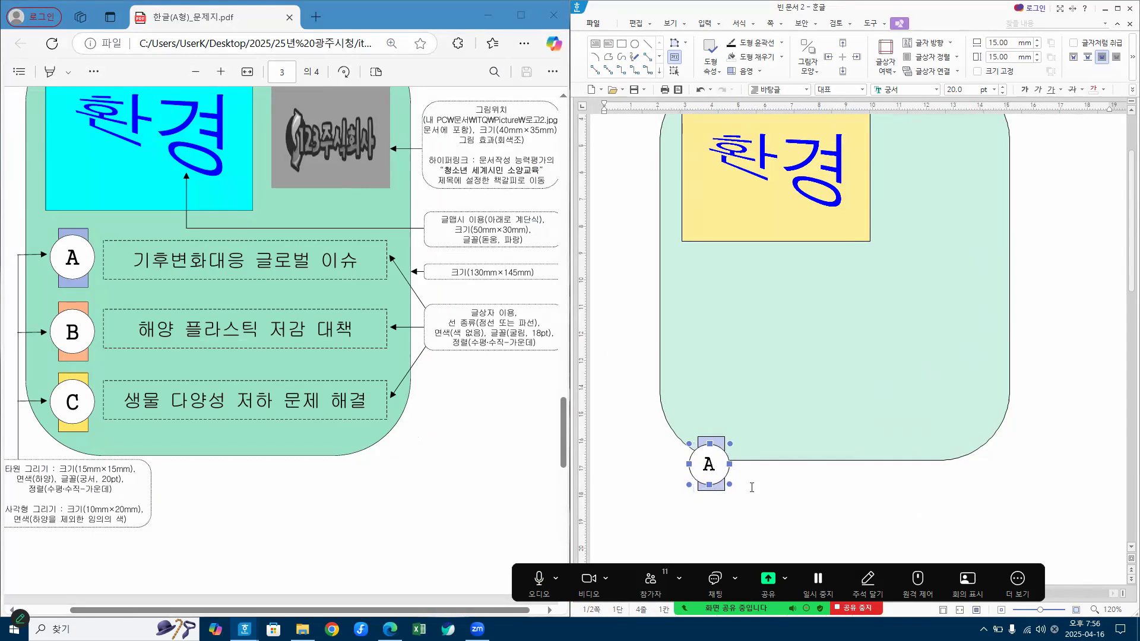
{"action": "key", "text": "Right"}
{"action": "key", "text": "Right"}
{"action": "key", "text": "Up"}
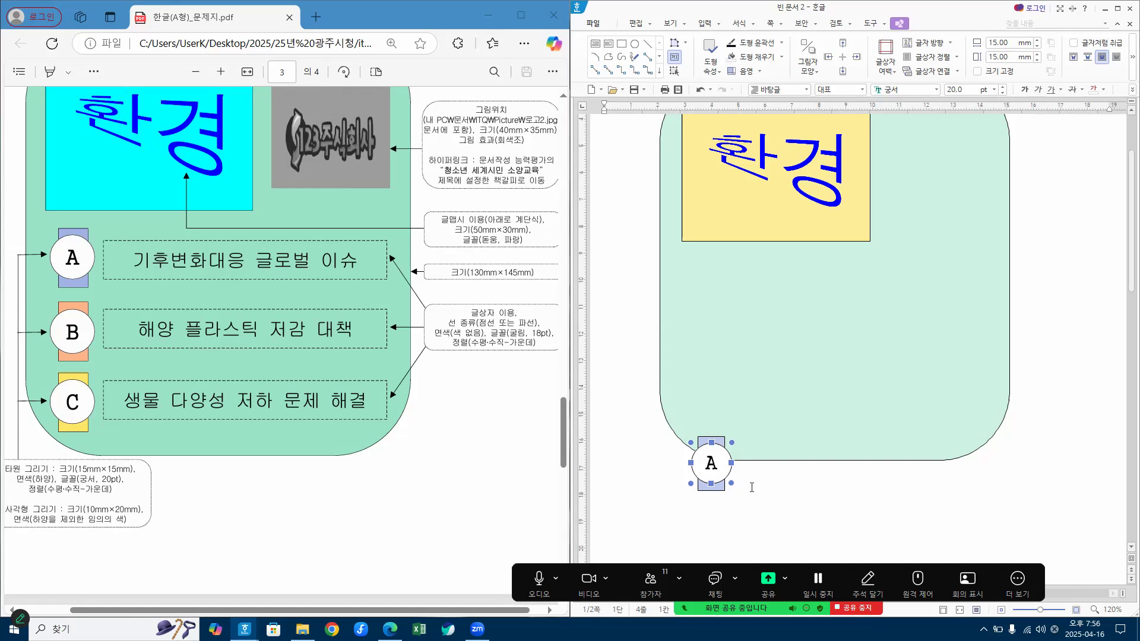
{"action": "key", "text": "Left"}
{"action": "left_click", "coordinate": [770, 479]}
Draw a horizontal text box about 93 × 13 mm beside the A circle and shift it slightly to line up with the circle.
{"action": "scroll", "coordinate": [771, 478], "scroll_direction": "up", "scroll_amount": 3}
{"action": "scroll", "coordinate": [775, 472], "scroll_direction": "down", "scroll_amount": 6}
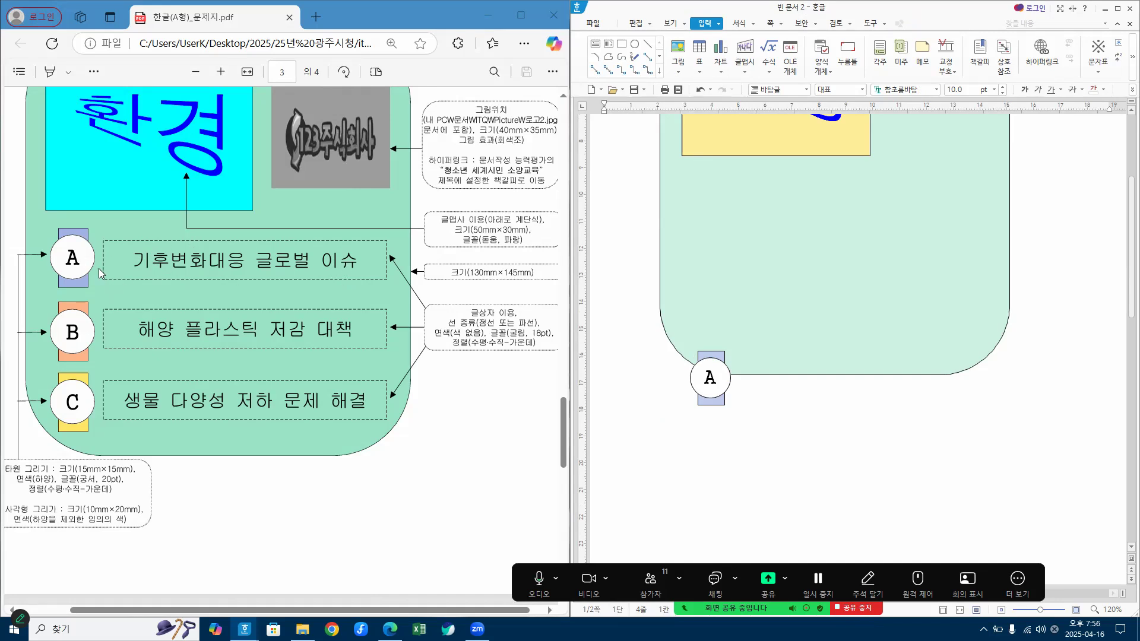
{"action": "left_click", "coordinate": [596, 47]}
{"action": "mouse_move", "coordinate": [747, 364]}
{"action": "left_mouse_down"}
{"action": "mouse_move", "coordinate": [746, 397]}
{"action": "mouse_move", "coordinate": [995, 398]}
{"action": "left_mouse_up"}
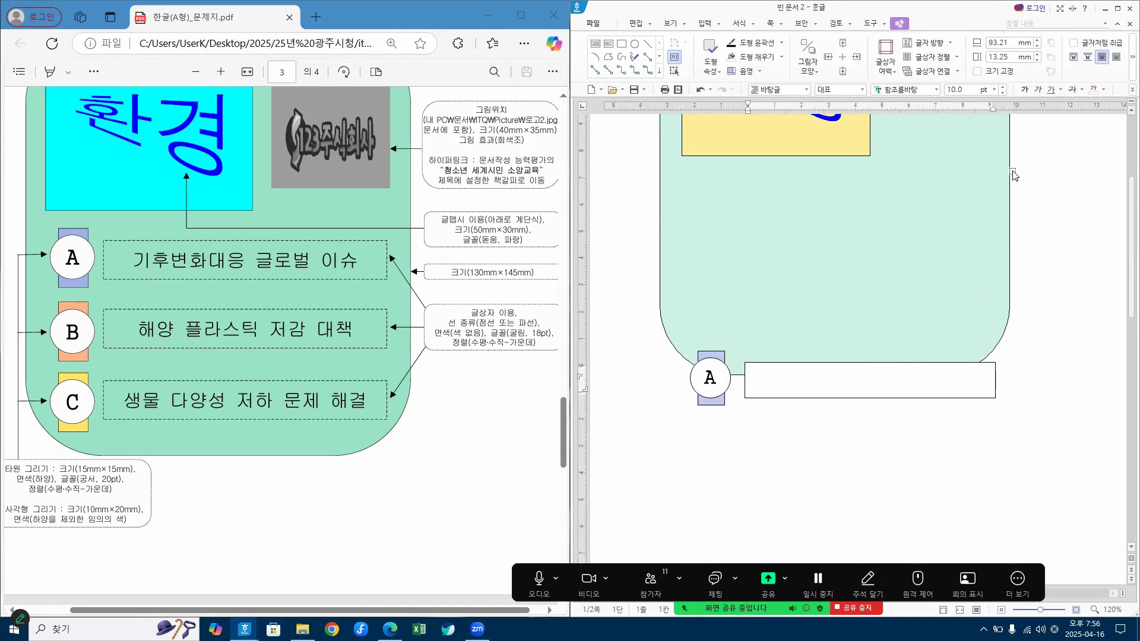
{"action": "left_click_drag", "start_coordinate": [895, 365], "coordinate": [956, 367]}
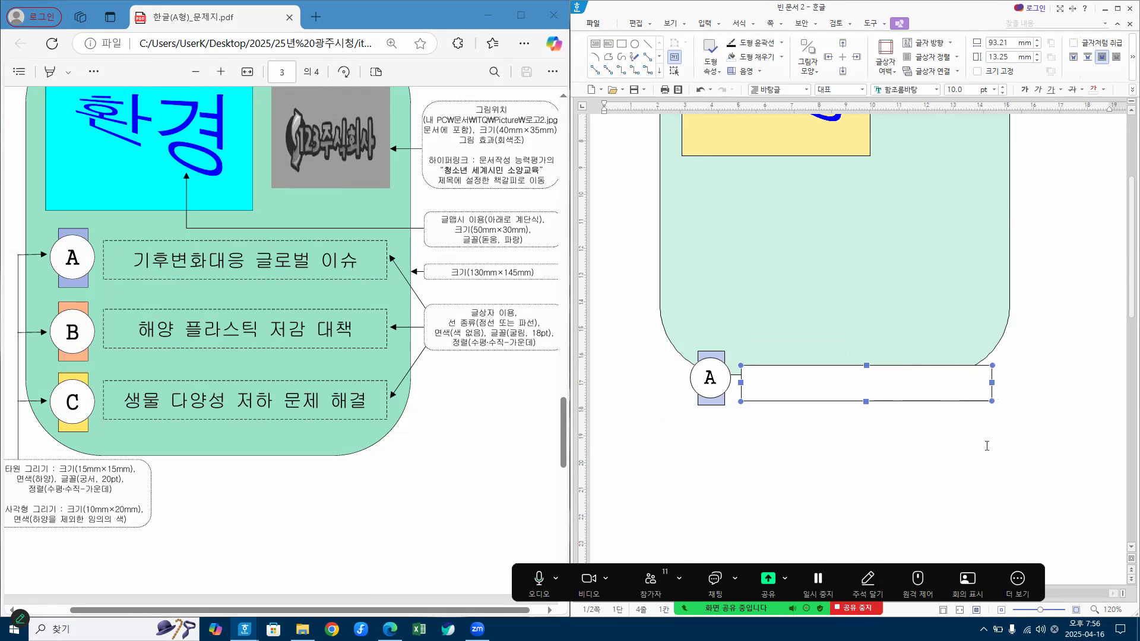
Enter 기후변화대응 글로벌 이슈 in the text box beside the A circle.
{"action": "left_click", "coordinate": [783, 394]}
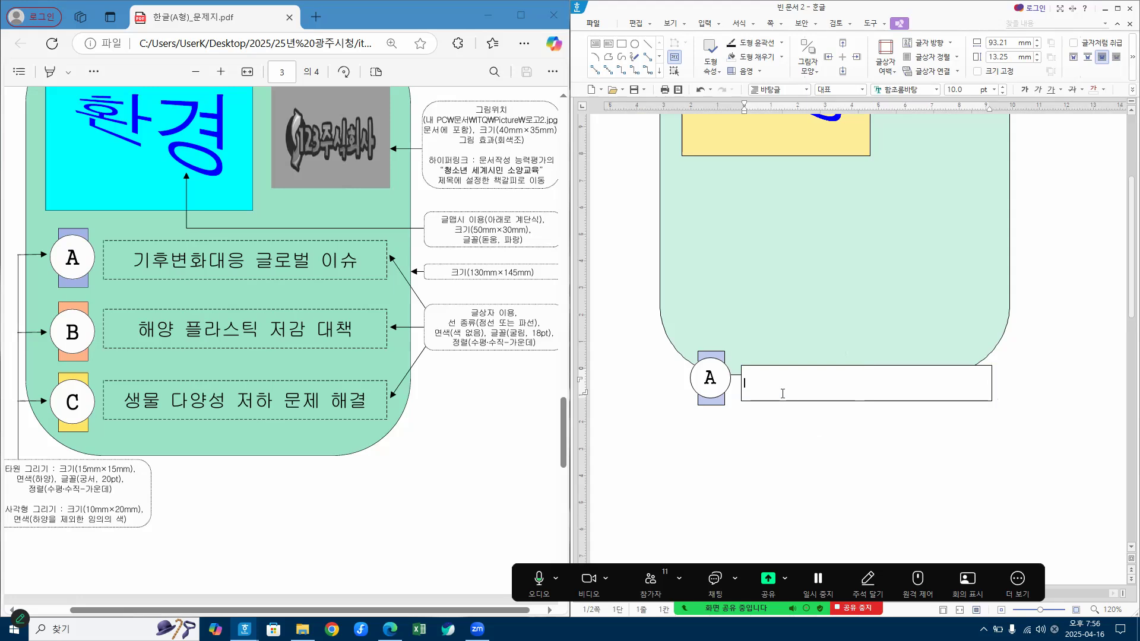
{"action": "type", "text": "rlg"}
{"action": "type", "text": "기후변화"}
{"action": "type", "text": "대응 글로"}
{"action": "type", "text": "벌 이슈"}
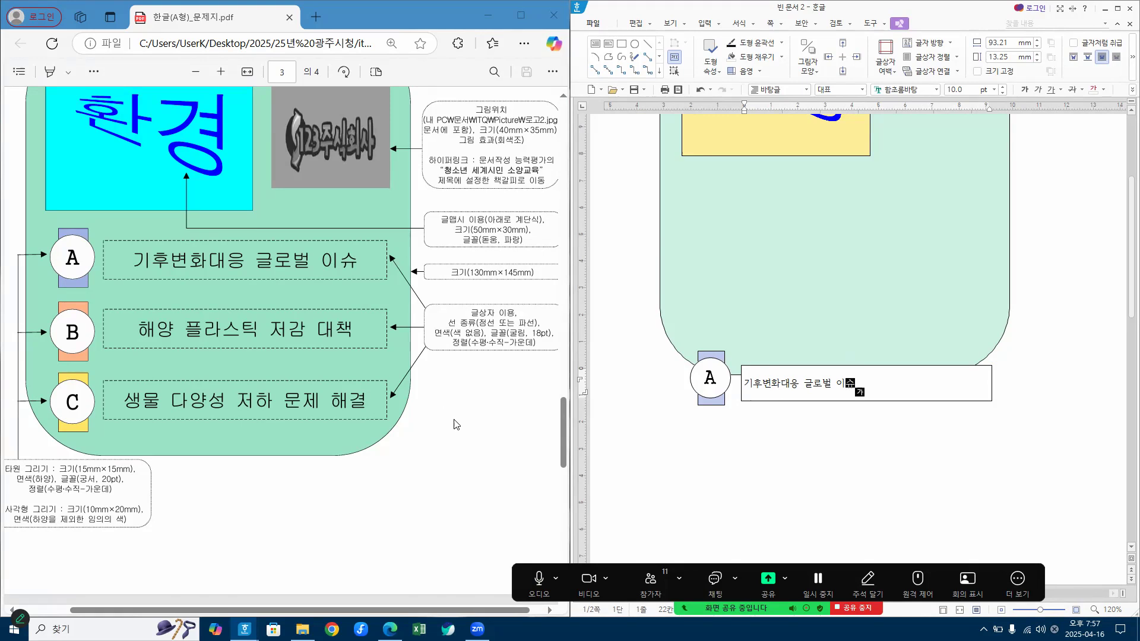
Mark the text box's font and alignment requirement in the question PDF, and set the whole 기후변화대응 글로벌 이슈 text to 굴림.
{"action": "mouse_move", "coordinate": [492, 333]}
{"action": "left_mouse_down"}
{"action": "mouse_move", "coordinate": [543, 350]}
{"action": "mouse_move", "coordinate": [533, 336]}
{"action": "left_mouse_up"}
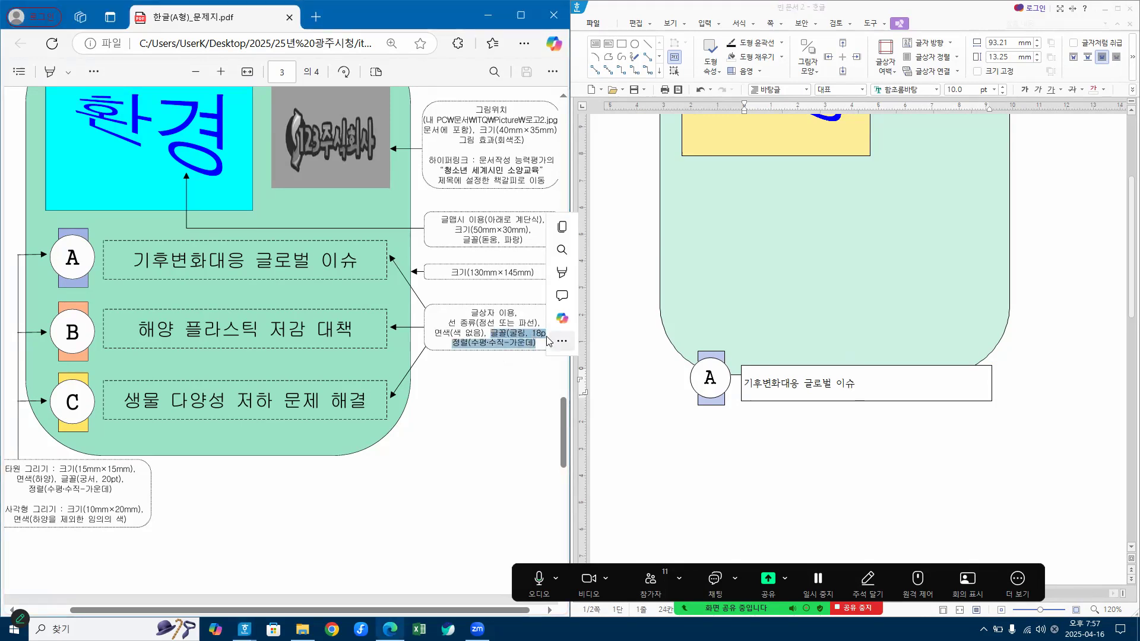
{"action": "right_click", "coordinate": [530, 331]}
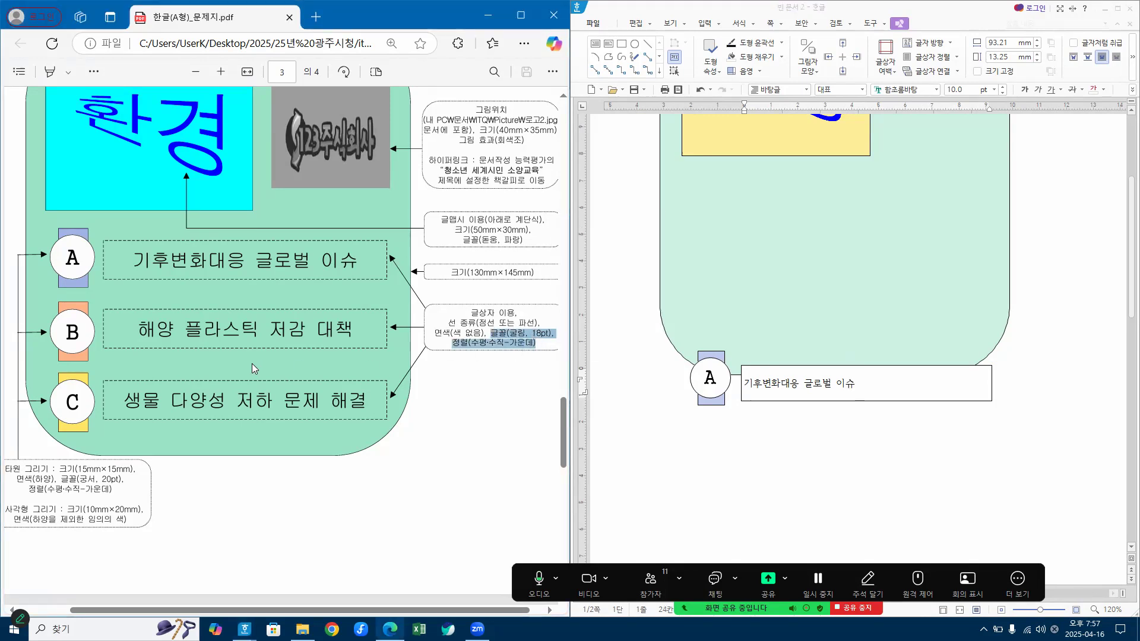
{"action": "left_click", "coordinate": [812, 403]}
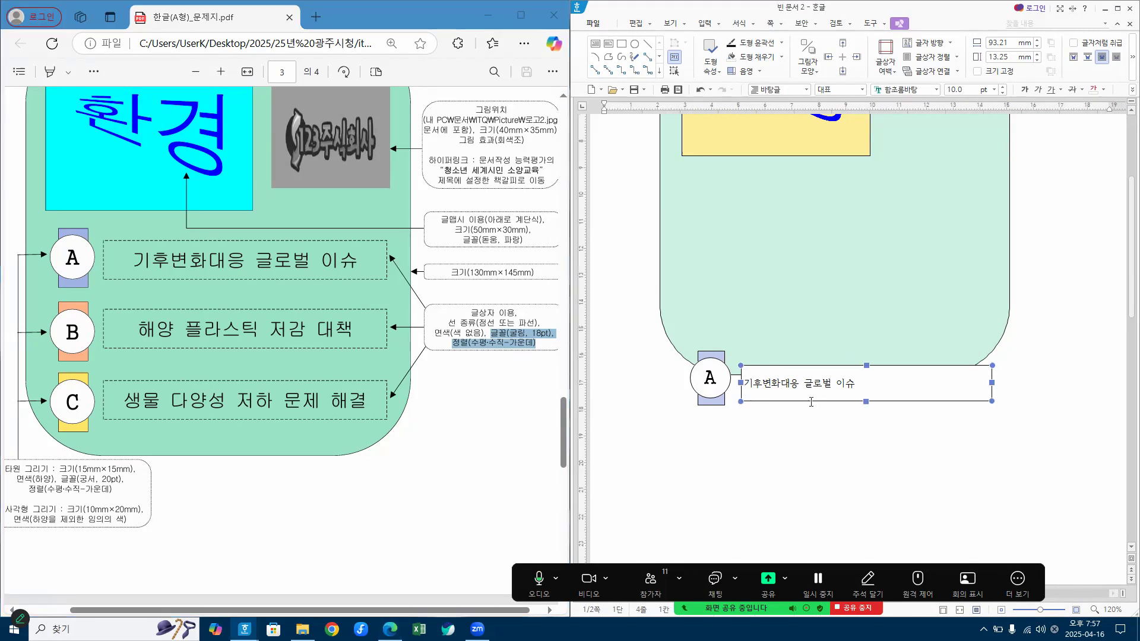
{"action": "left_click", "coordinate": [849, 381]}
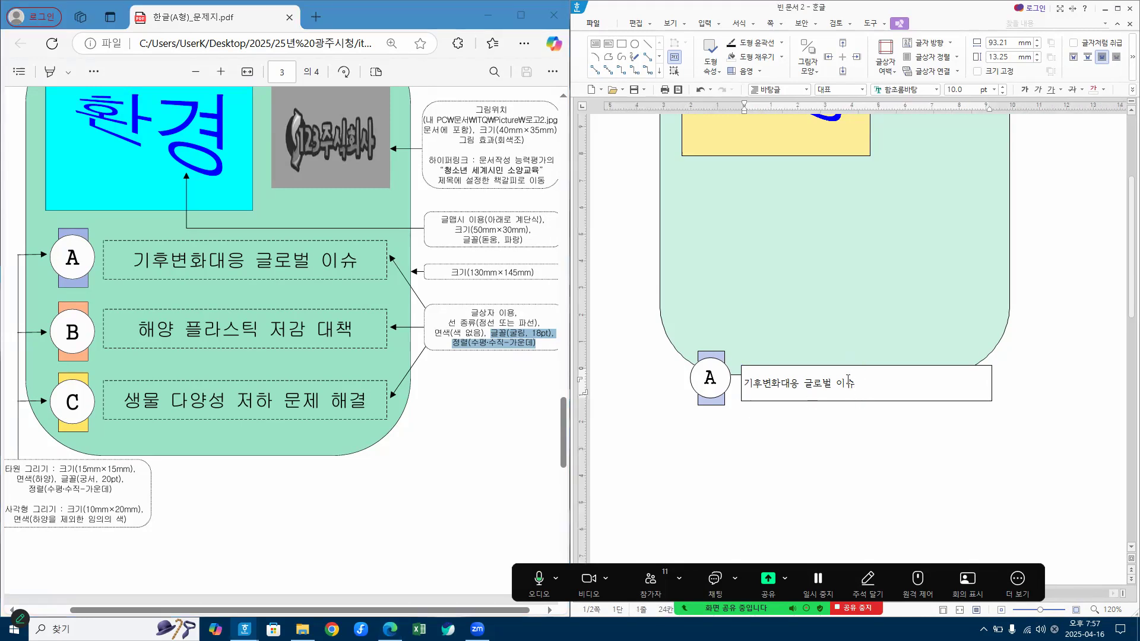
{"action": "left_click_drag", "start_coordinate": [861, 379], "coordinate": [741, 375]}
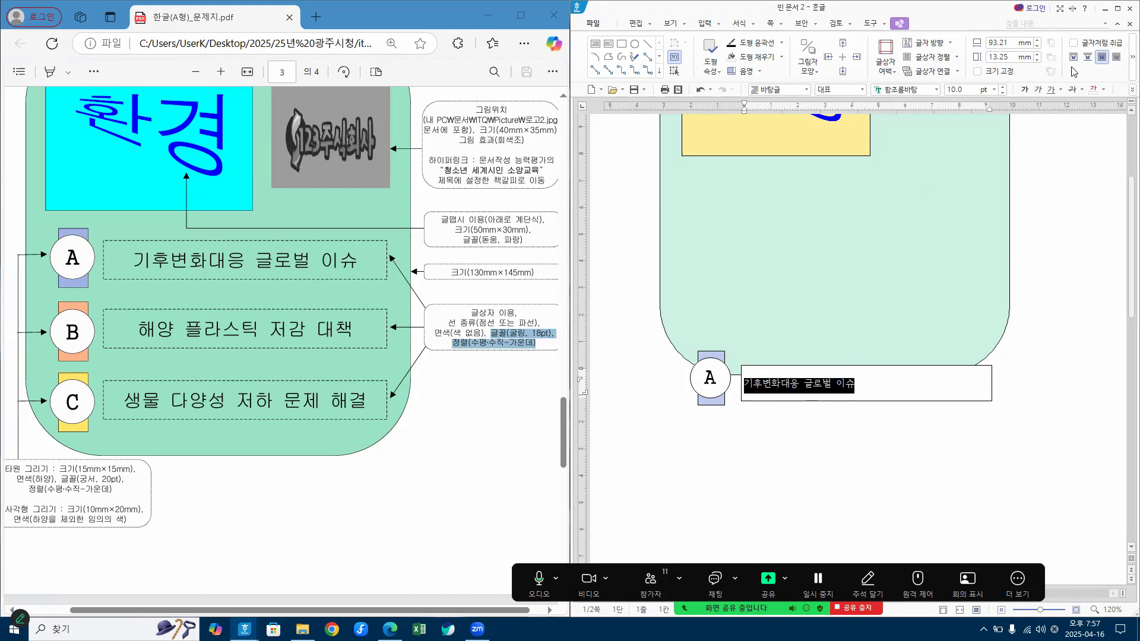
{"action": "left_click", "coordinate": [918, 88]}
{"action": "type", "text": "굴림"}
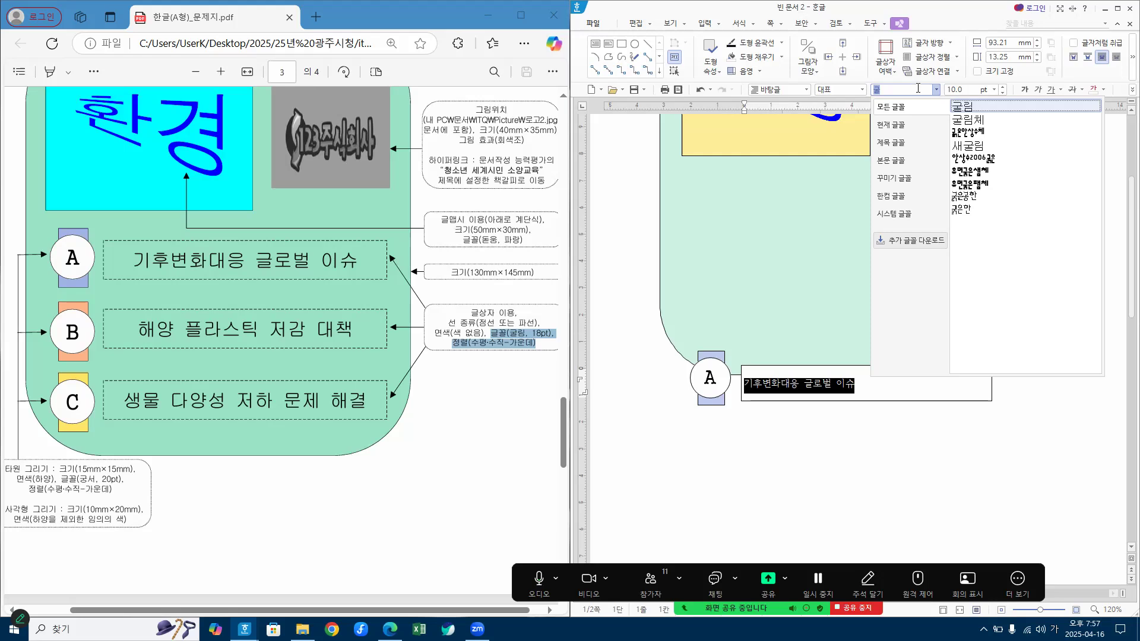
{"action": "key", "text": "Return"}
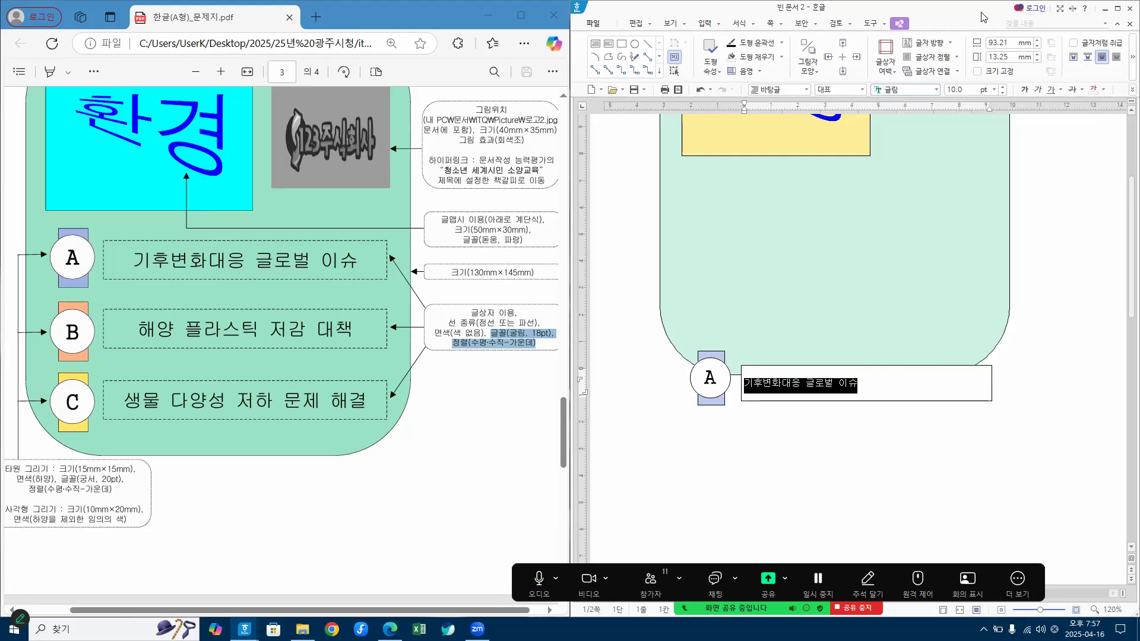
Set the 기후변화대응 글로벌 이슈 text to 18 pt and centre it horizontally in its box.
{"action": "left_click", "coordinate": [970, 88]}
{"action": "type", "text": "18"}
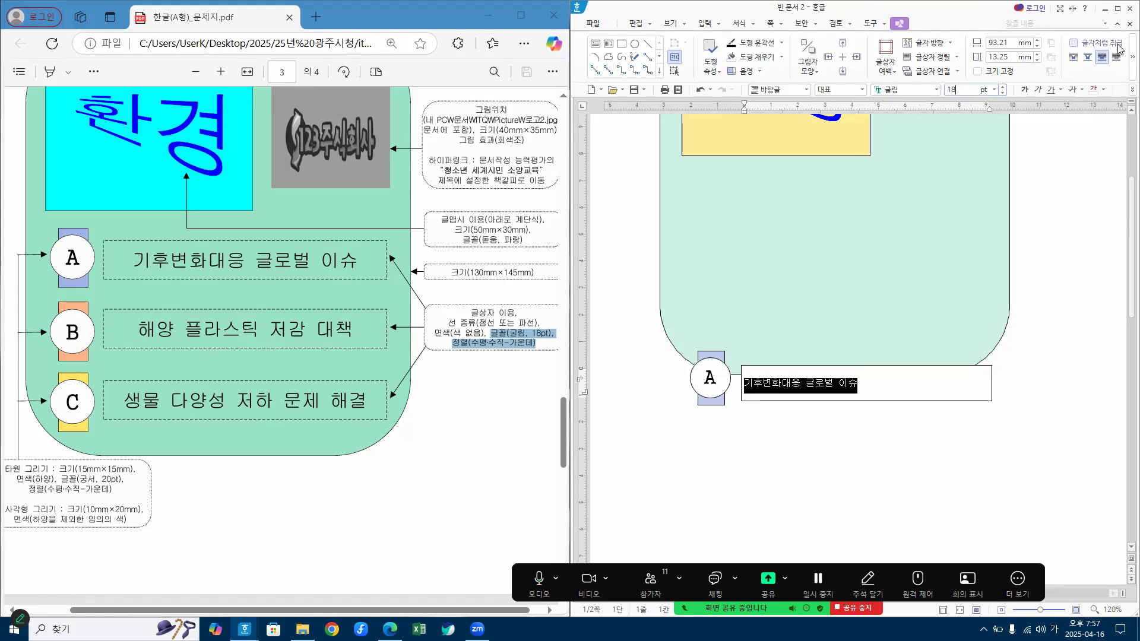
{"action": "left_click", "coordinate": [1118, 10]}
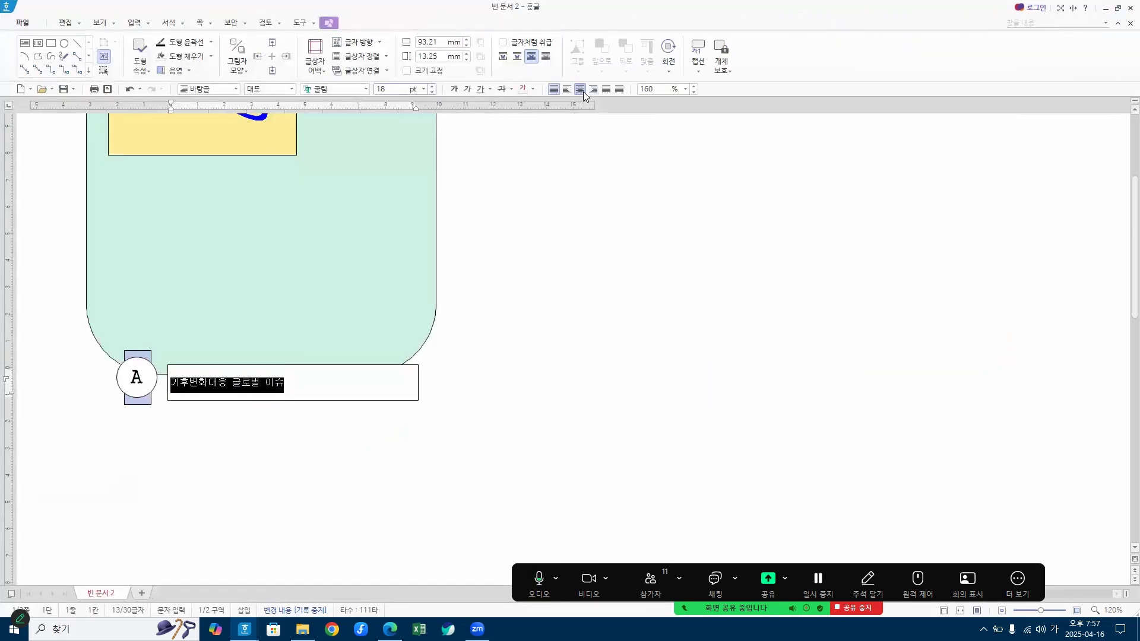
{"action": "key", "text": "Return"}
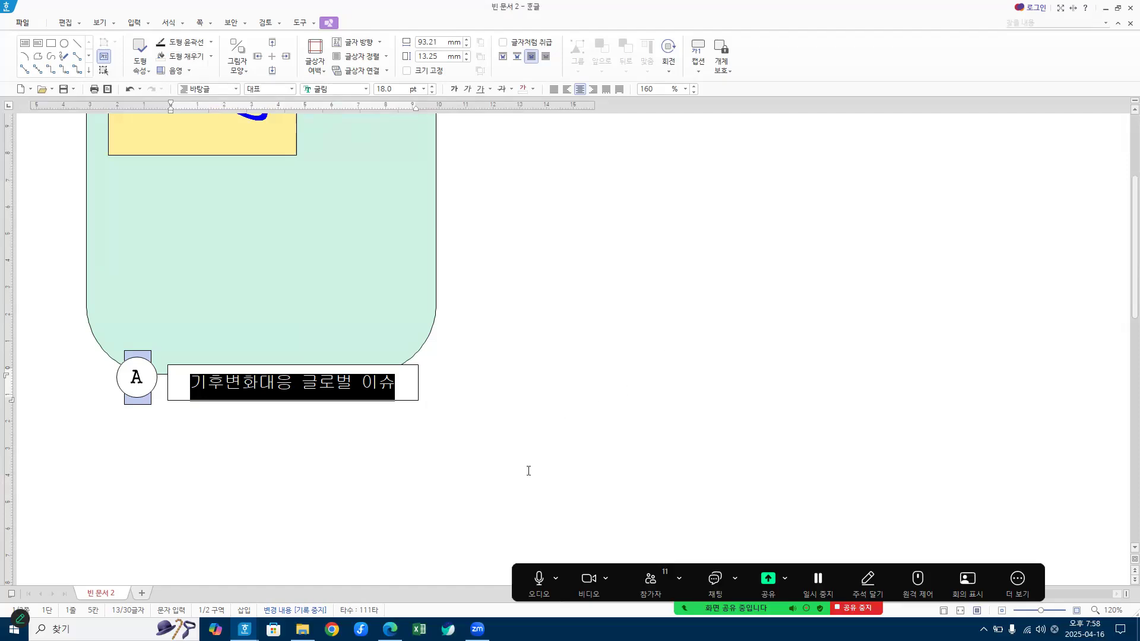
{"action": "left_click", "coordinate": [527, 387]}
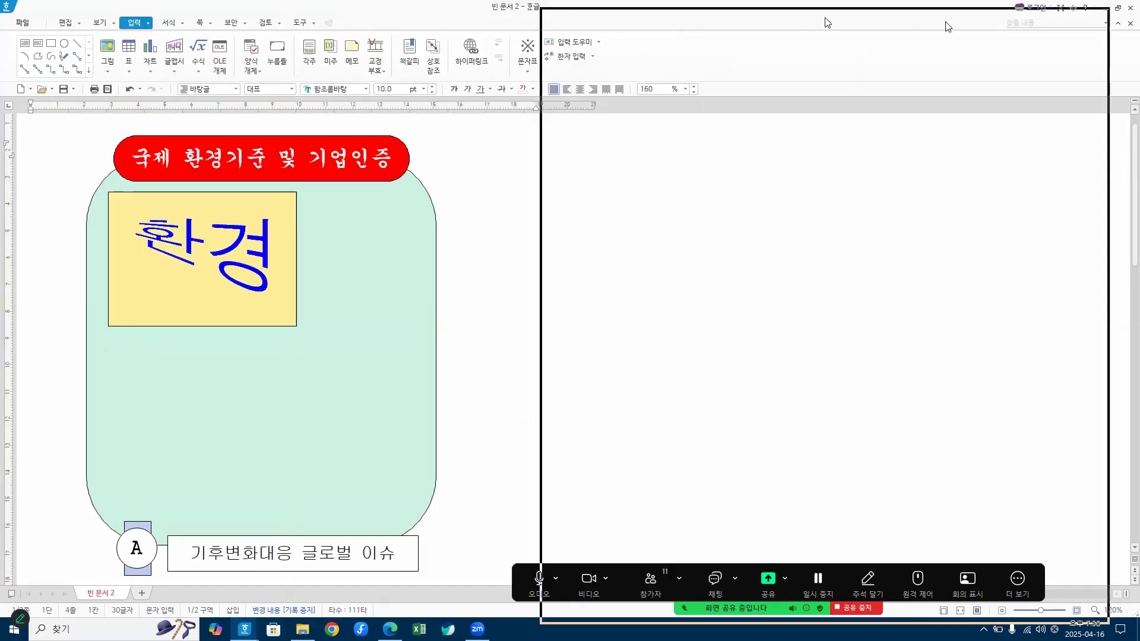
Place the document beside the question PDF again and set the text box's outline to the dashed line type in its object properties.
{"action": "left_click_drag", "start_coordinate": [1088, 28], "coordinate": [1139, 39]}
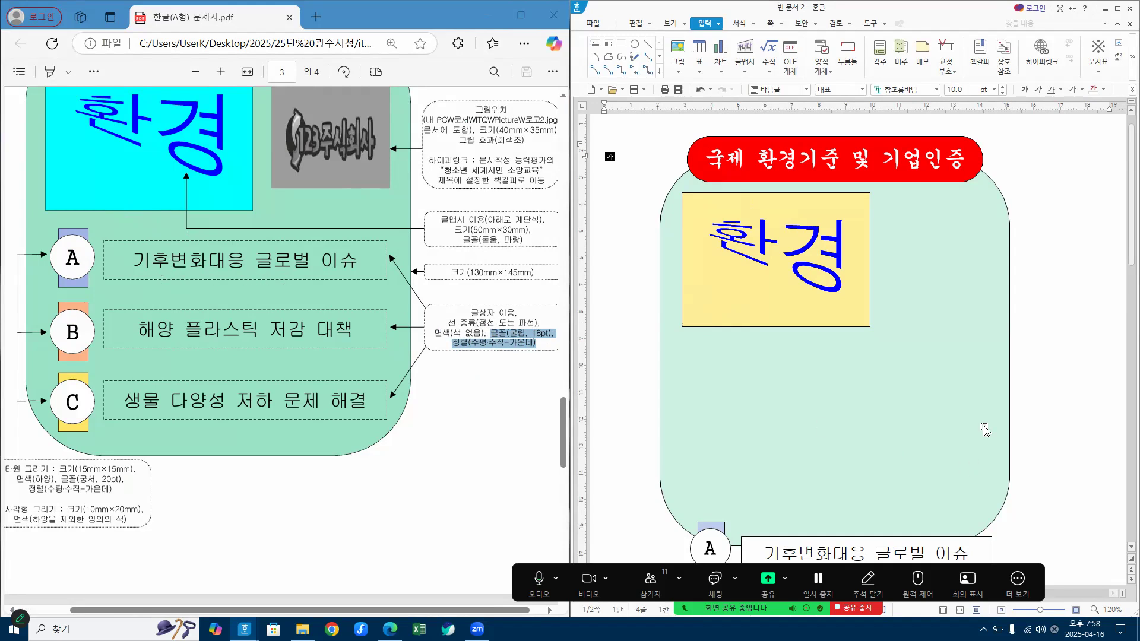
{"action": "scroll", "coordinate": [985, 429], "scroll_direction": "down", "scroll_amount": 2}
{"action": "left_click", "coordinate": [840, 487]}
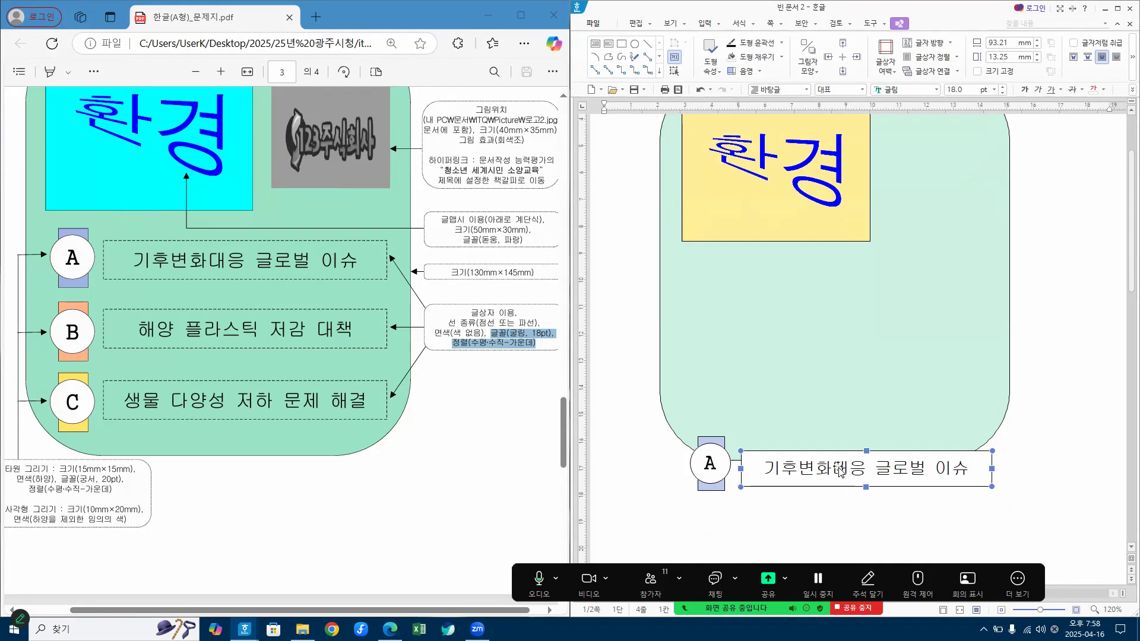
{"action": "double_click", "coordinate": [839, 471]}
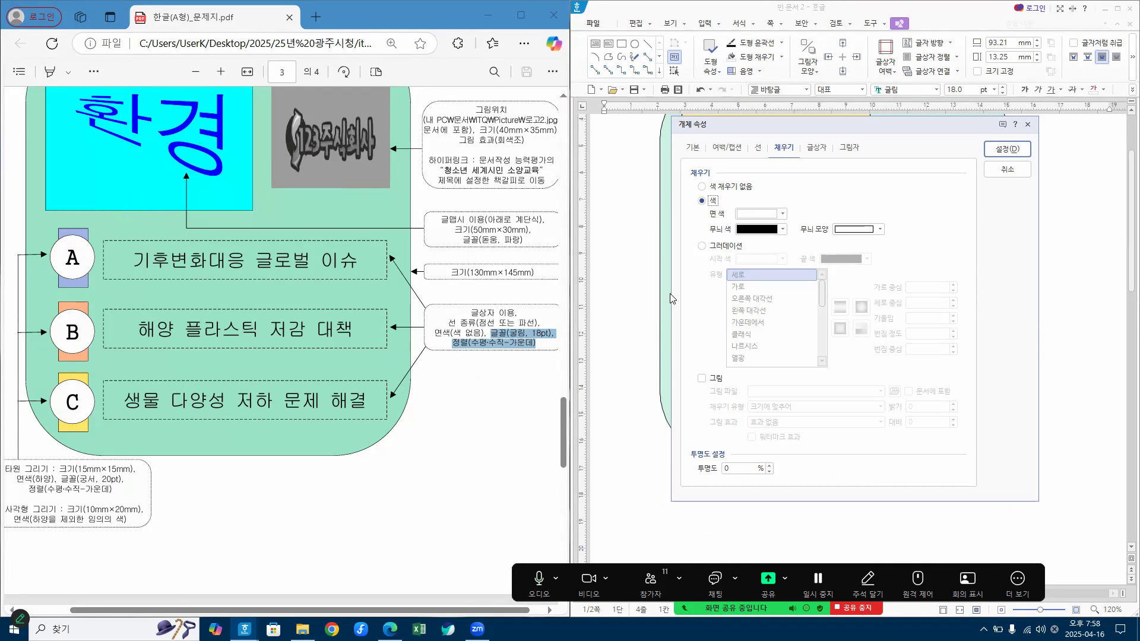
{"action": "left_click", "coordinate": [757, 149]}
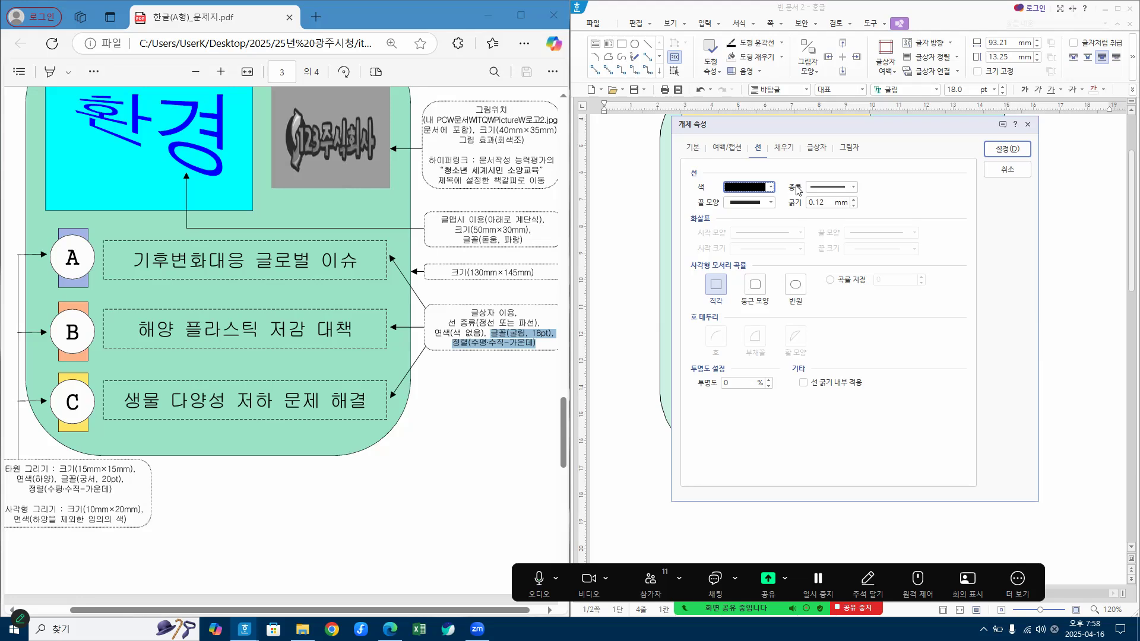
{"action": "left_click", "coordinate": [853, 187]}
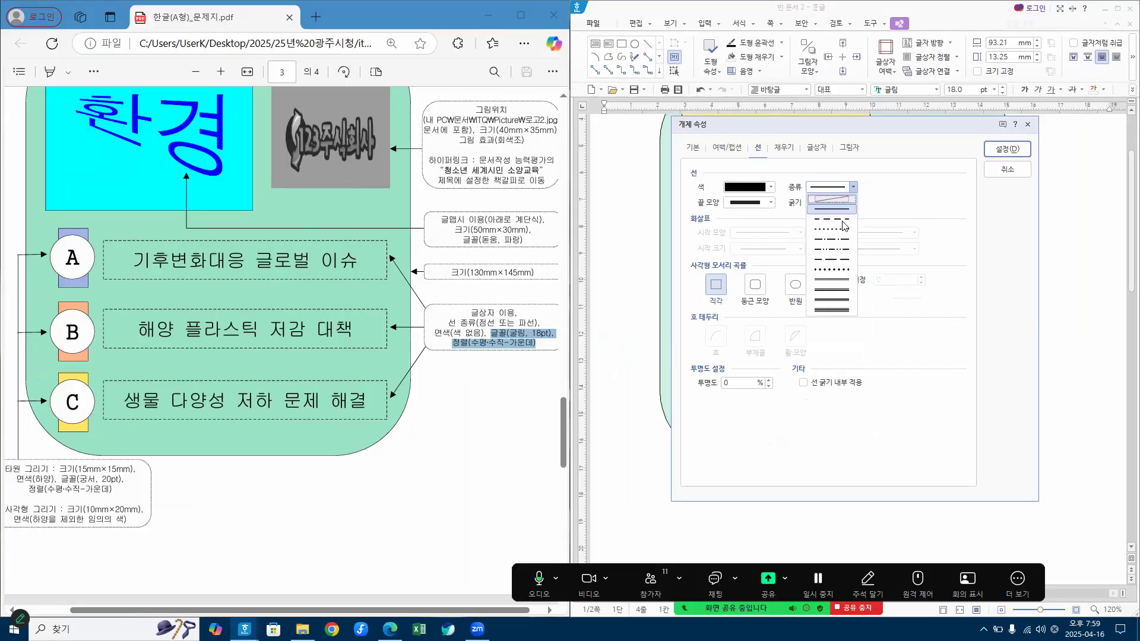
{"action": "left_click", "coordinate": [840, 220]}
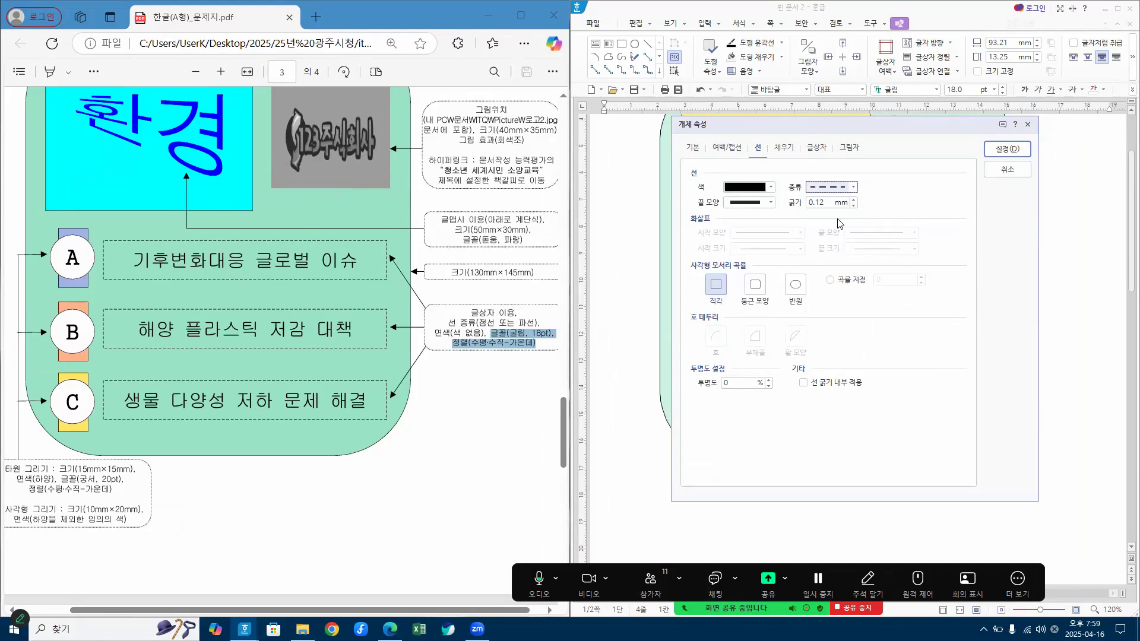
Set the 기후변화대응 글로벌 이슈 text box to no fill colour and apply the object properties.
{"action": "left_click", "coordinate": [786, 151]}
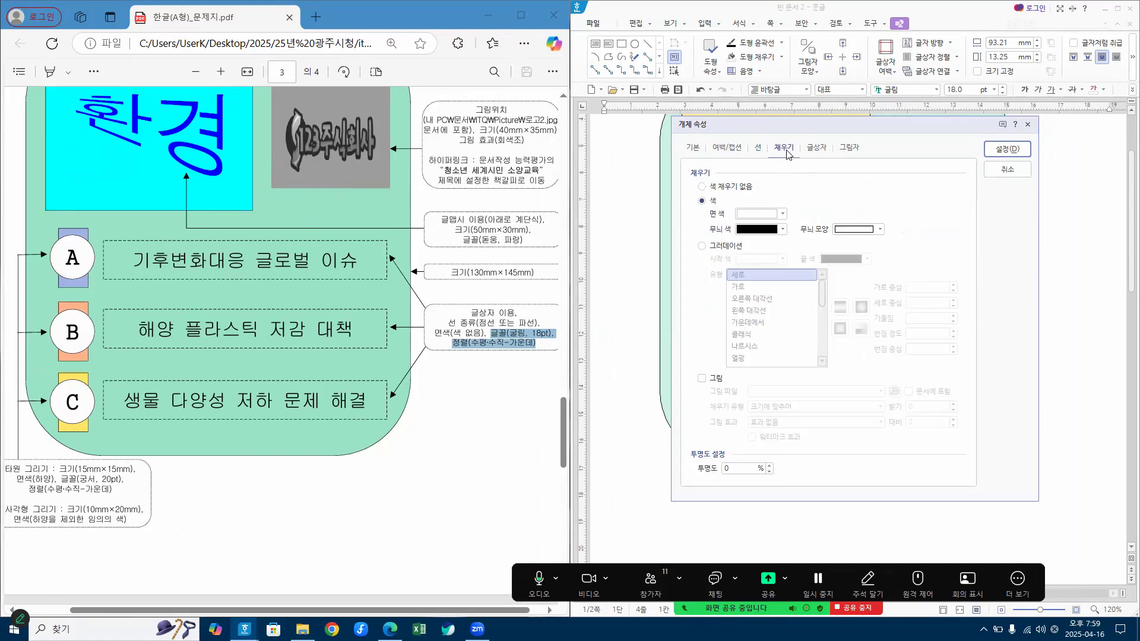
{"action": "left_click", "coordinate": [705, 187]}
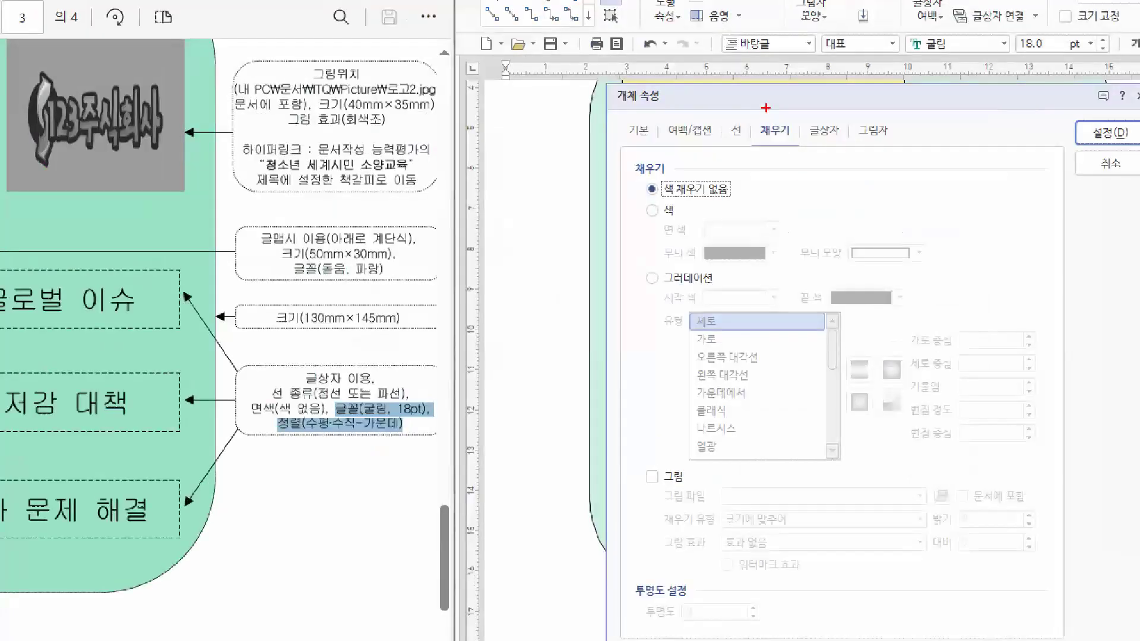
{"action": "left_click_drag", "start_coordinate": [777, 133], "coordinate": [806, 128]}
{"action": "mouse_move", "coordinate": [652, 168]}
{"action": "left_mouse_down"}
{"action": "mouse_move", "coordinate": [656, 196]}
{"action": "mouse_move", "coordinate": [740, 206]}
{"action": "left_mouse_up"}
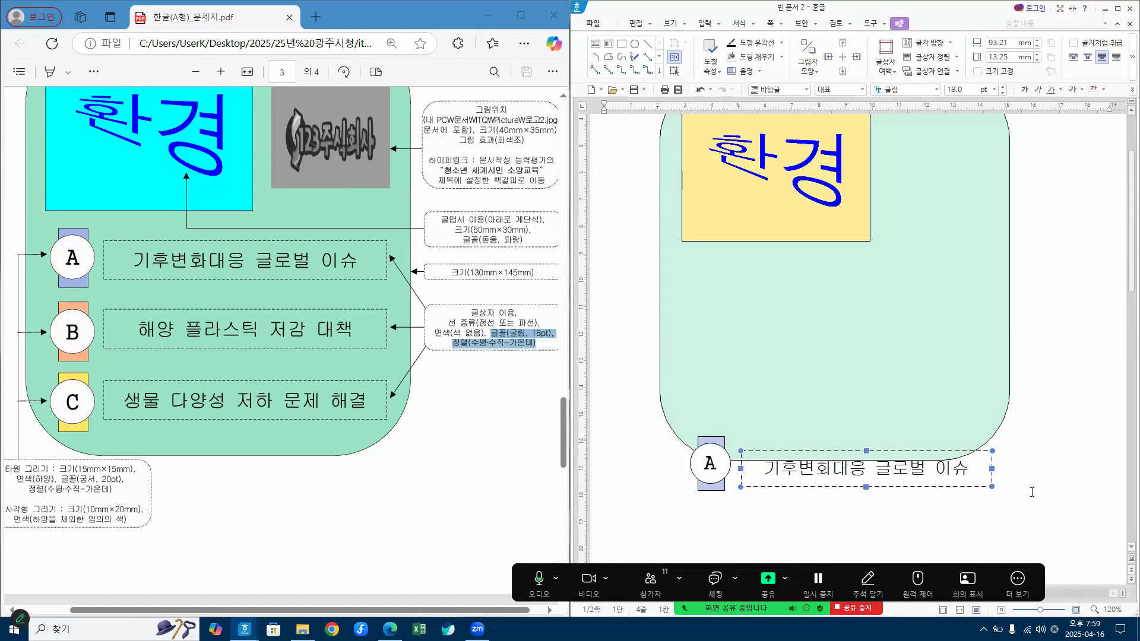
{"action": "left_click", "coordinate": [1032, 492]}
{"action": "scroll", "coordinate": [713, 401], "scroll_direction": "down", "scroll_amount": 3}
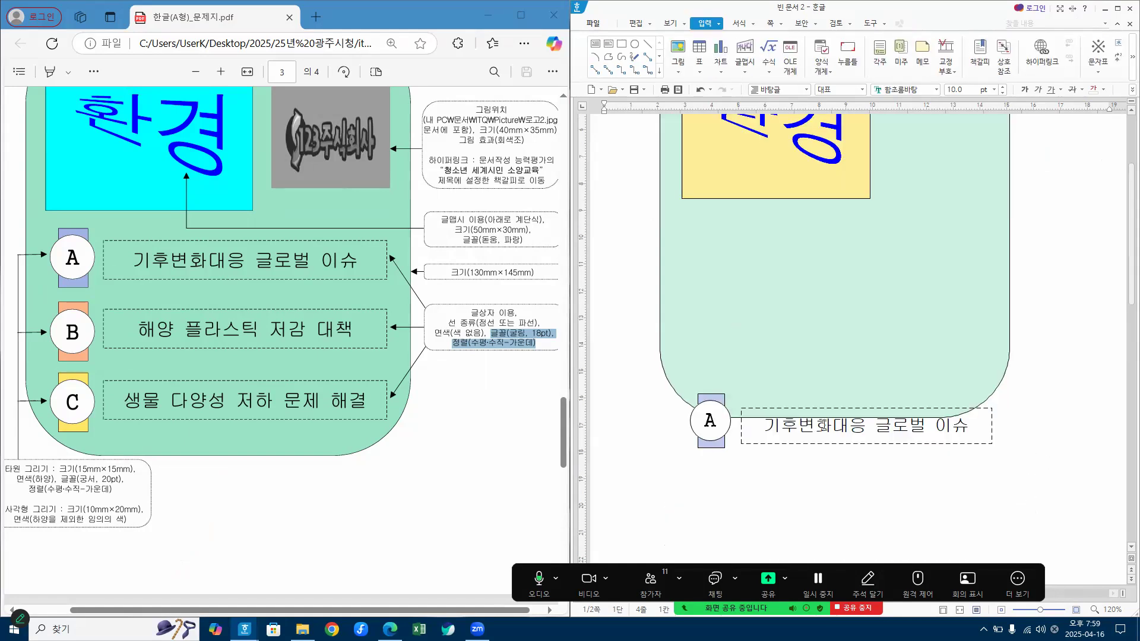
{"action": "left_click", "coordinate": [712, 401]}
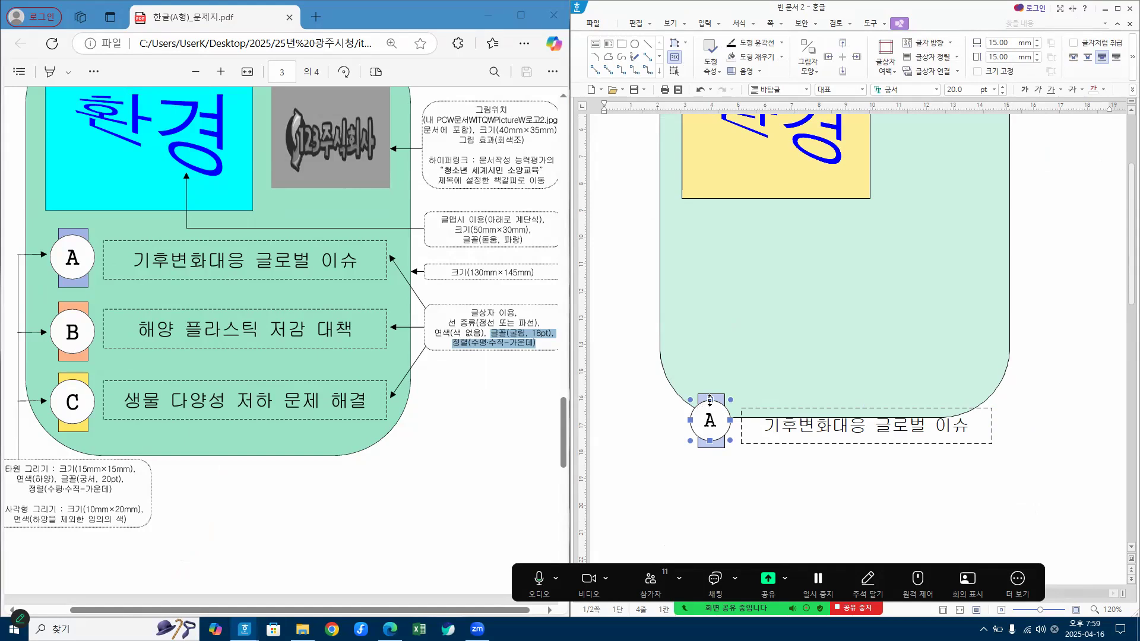
{"action": "left_click", "coordinate": [795, 434], "text": "shift"}
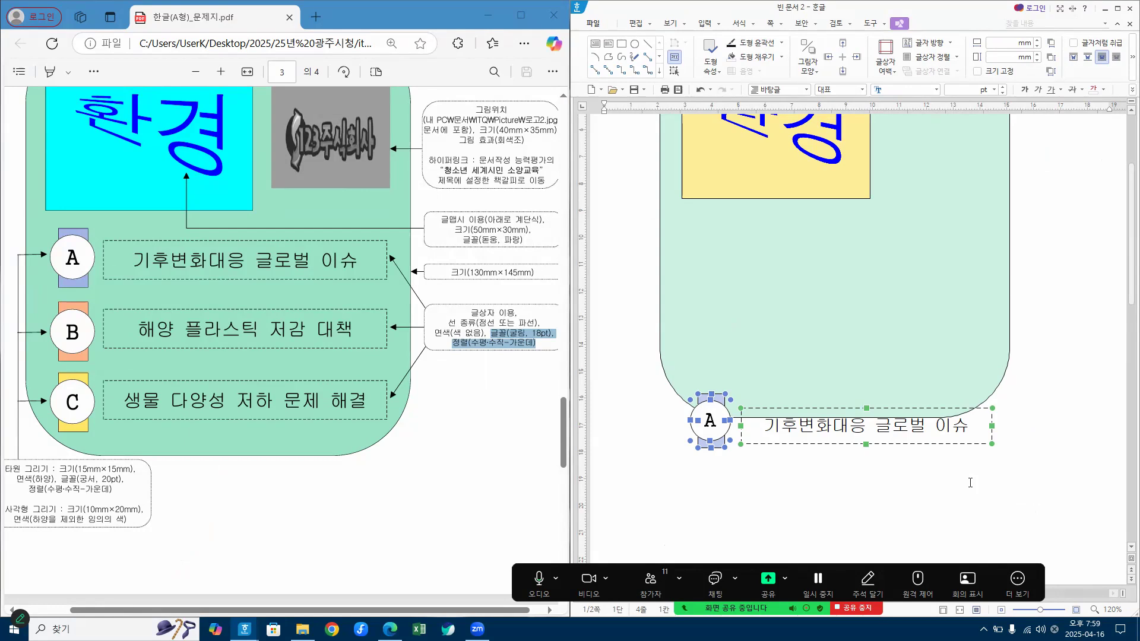
{"action": "left_click", "coordinate": [1019, 482]}
{"action": "scroll", "coordinate": [1028, 386], "scroll_direction": "down", "scroll_amount": 5}
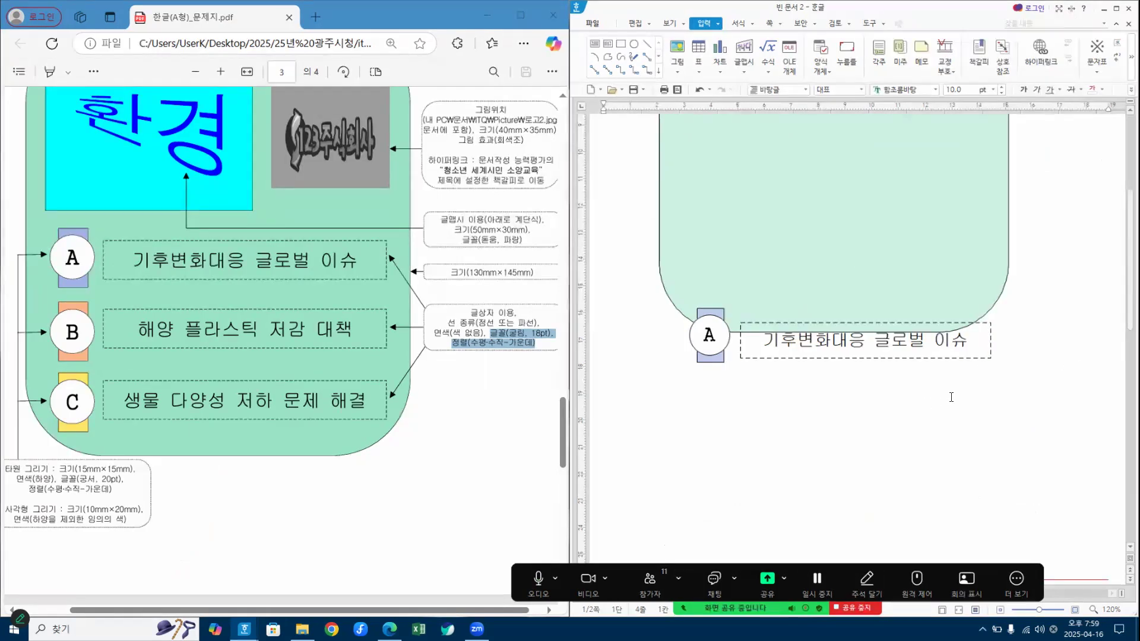
Select the A circle, its rectangle and the text box together and move them inside the large rounded rectangle, just below the yellow 환경 box.
{"action": "left_click", "coordinate": [738, 330]}
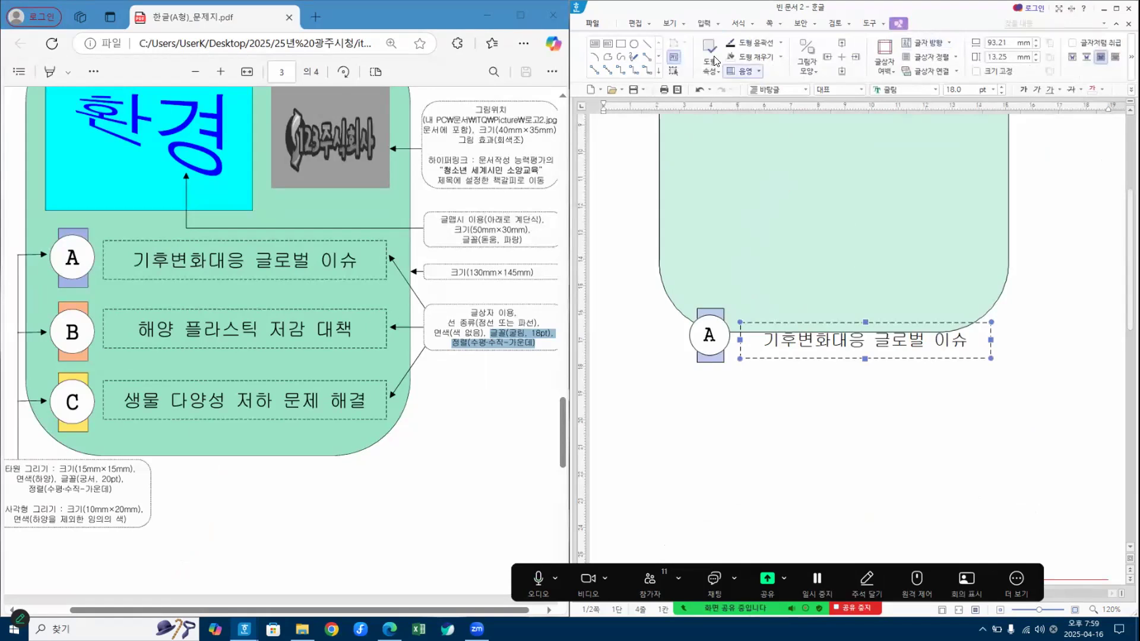
{"action": "left_click", "coordinate": [674, 71]}
{"action": "left_click_drag", "start_coordinate": [1033, 398], "coordinate": [663, 277]}
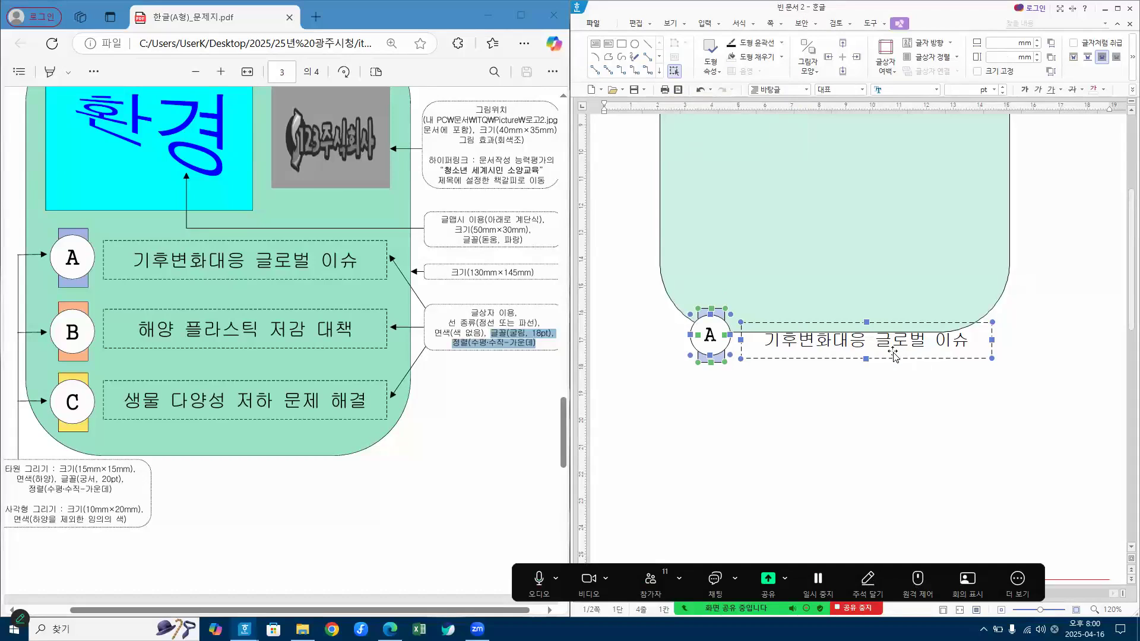
{"action": "left_click_drag", "start_coordinate": [760, 355], "coordinate": [736, 149]}
{"action": "scroll", "coordinate": [789, 241], "scroll_direction": "up", "scroll_amount": 5}
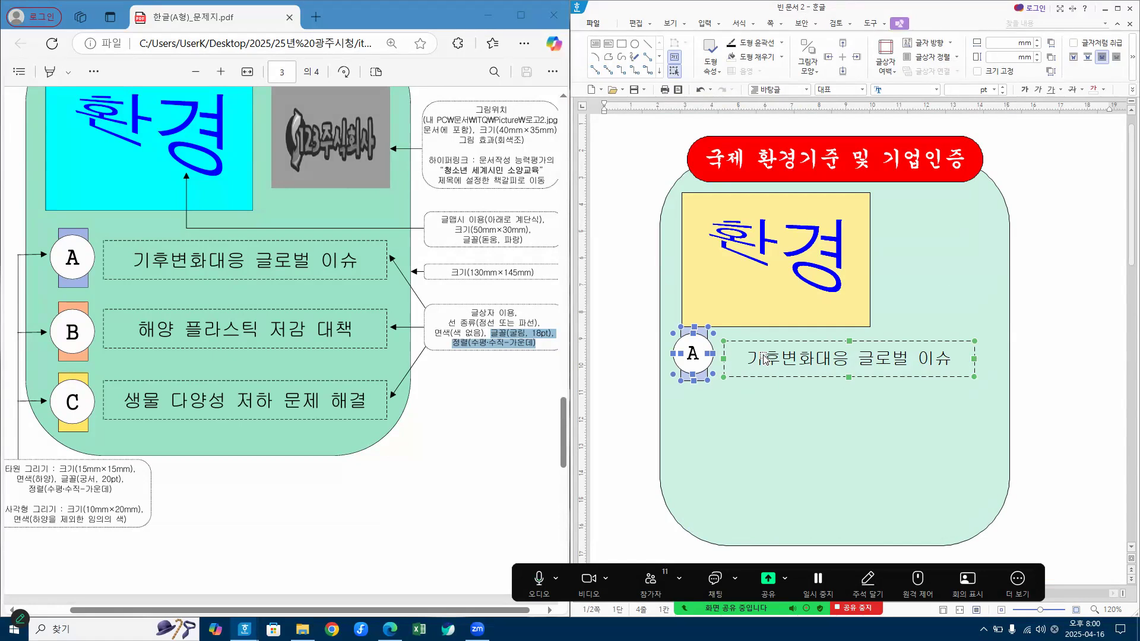
{"action": "left_click_drag", "start_coordinate": [765, 359], "coordinate": [804, 369]}
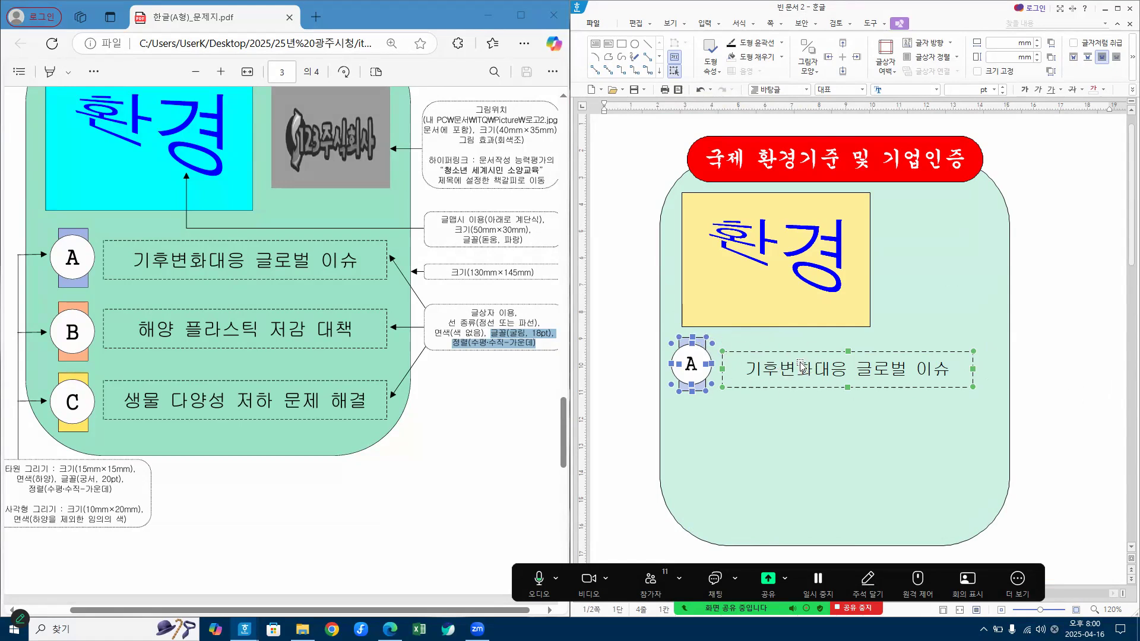
{"action": "mouse_move", "coordinate": [789, 372]}
{"action": "left_mouse_down"}
{"action": "mouse_move", "coordinate": [812, 373]}
{"action": "mouse_move", "coordinate": [795, 371]}
{"action": "left_mouse_up"}
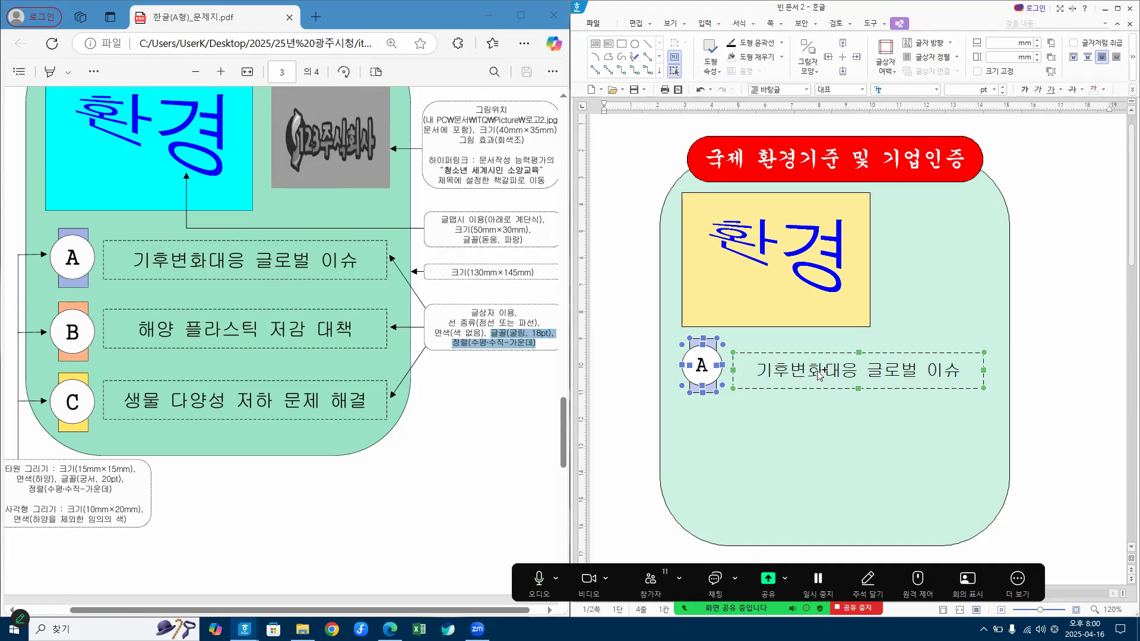
Duplicate the selected A marker and text box set twice straight below to form three rows.
{"action": "left_click_drag", "start_coordinate": [818, 374], "coordinate": [822, 436]}
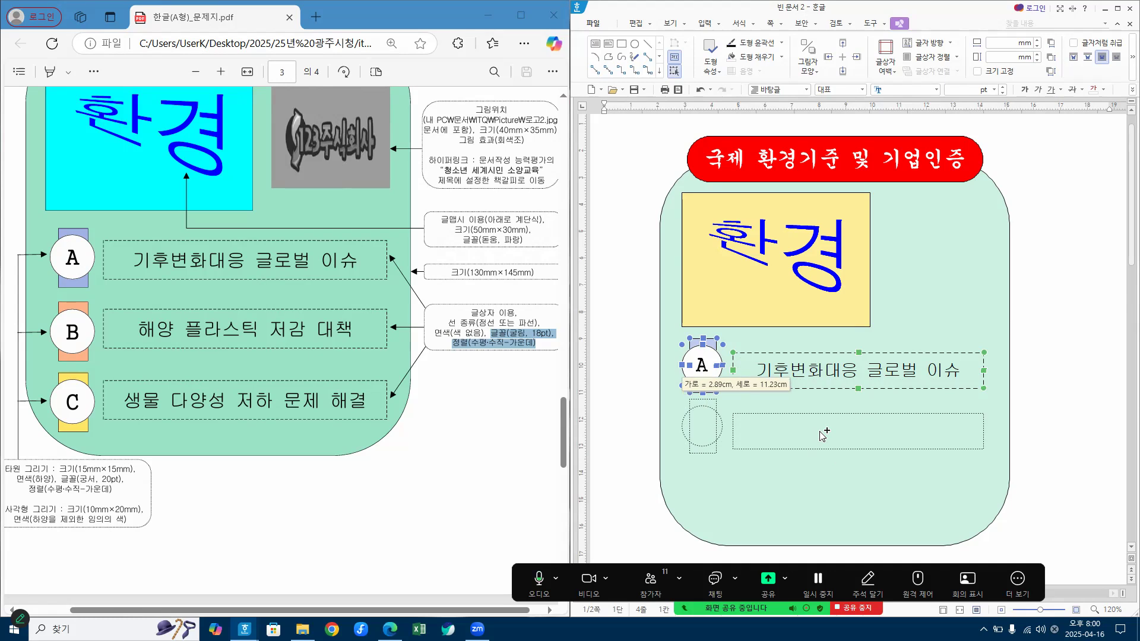
{"action": "left_click_drag", "start_coordinate": [820, 432], "coordinate": [820, 431]}
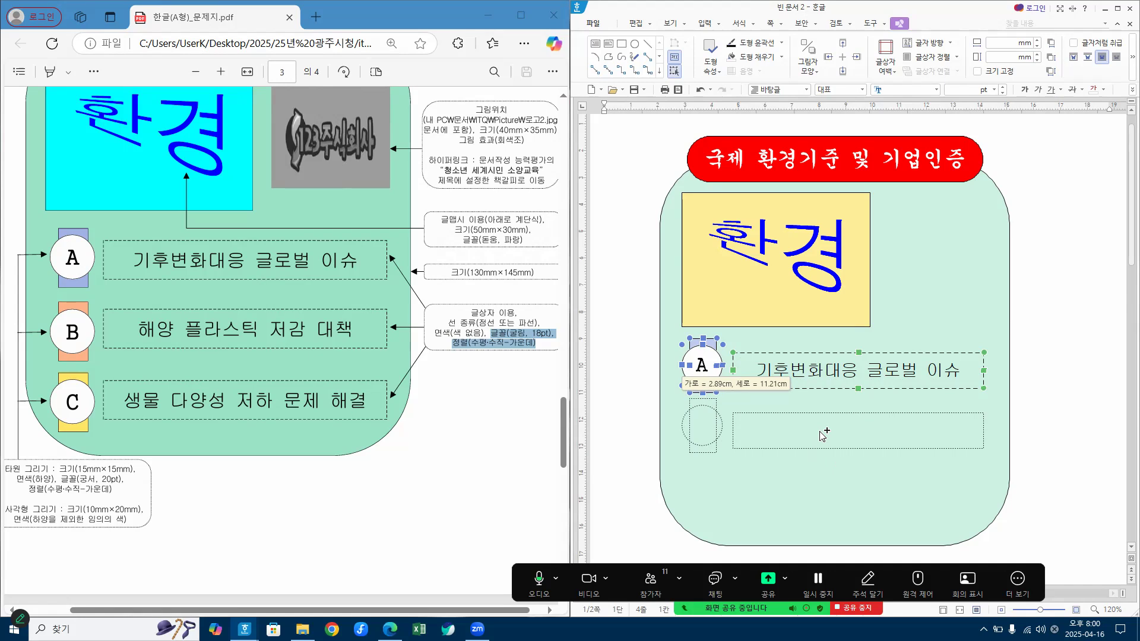
{"action": "left_click_drag", "start_coordinate": [819, 432], "coordinate": [819, 431]}
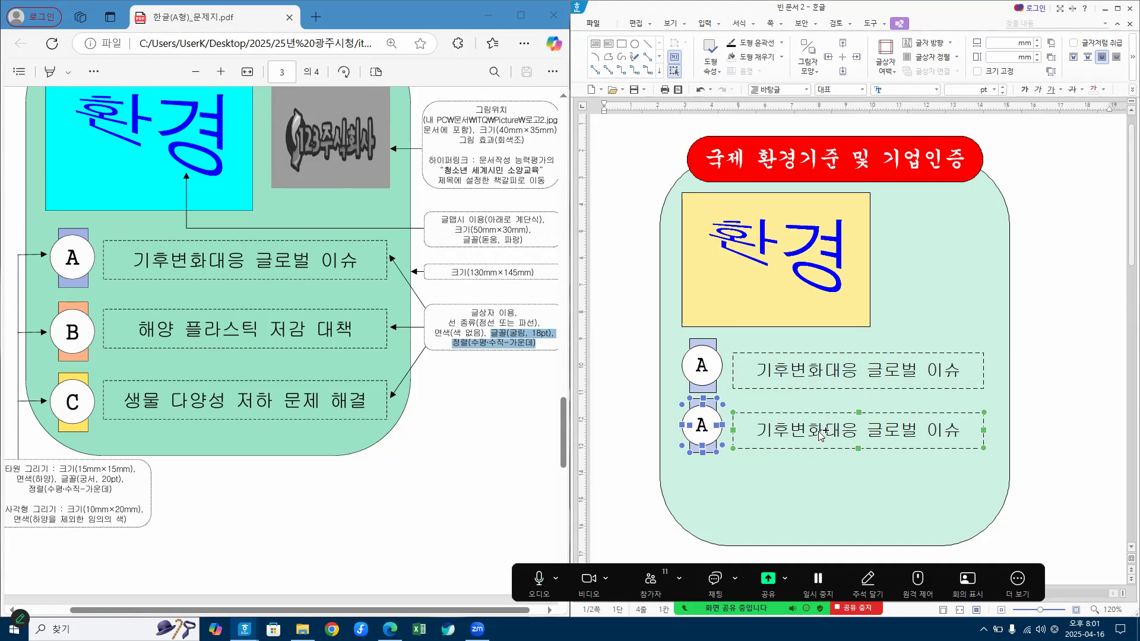
{"action": "left_click_drag", "start_coordinate": [820, 435], "coordinate": [823, 504]}
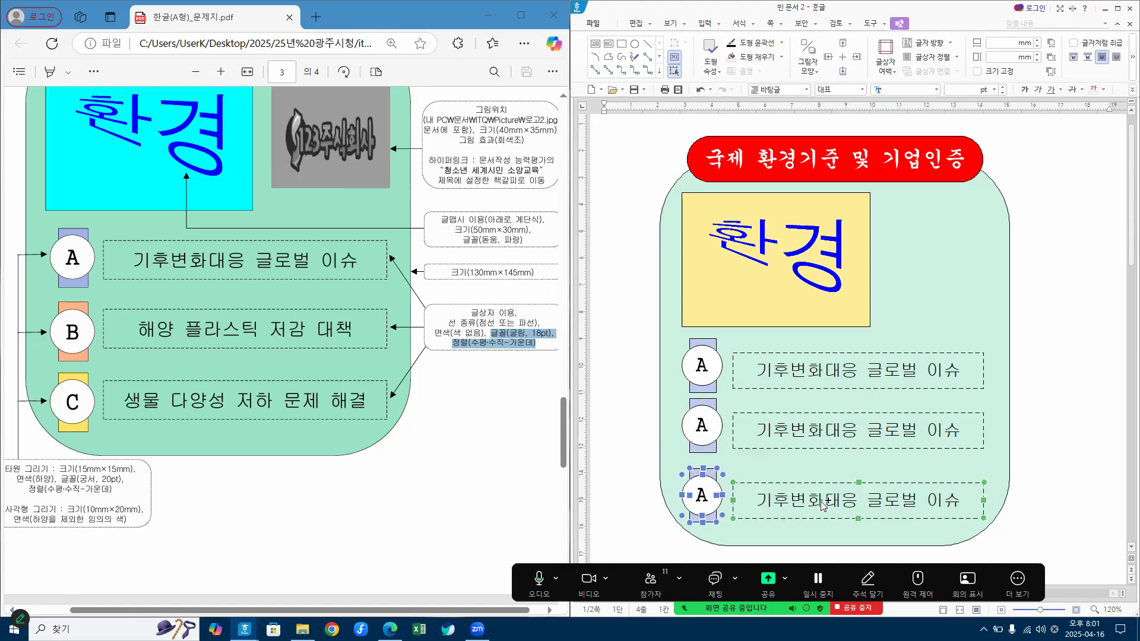
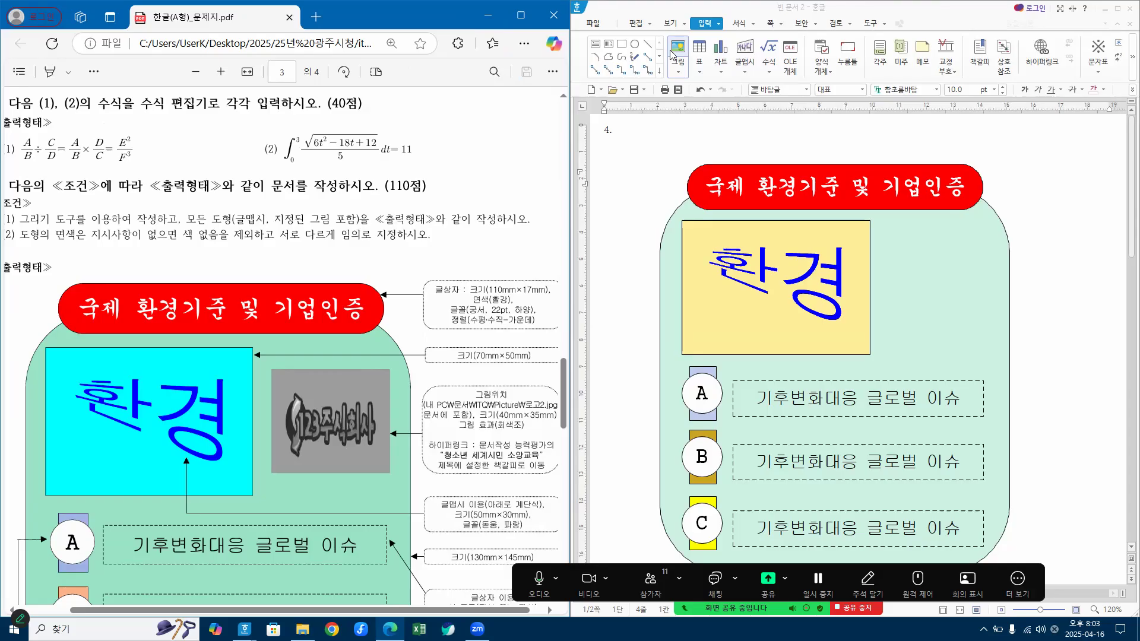
Insert 로고2.jpg from the 문서 > ITQ > picture folder, embedded in the document, about 21 mm square beside the rounded rectangle.
{"action": "left_click", "coordinate": [678, 48]}
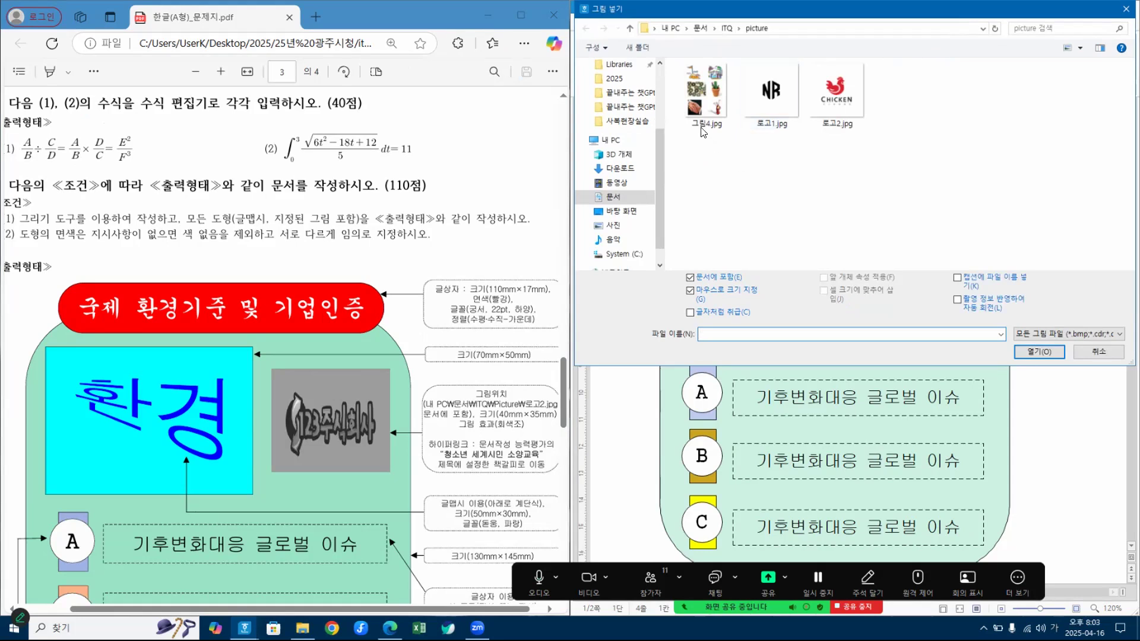
{"action": "left_click", "coordinate": [614, 200]}
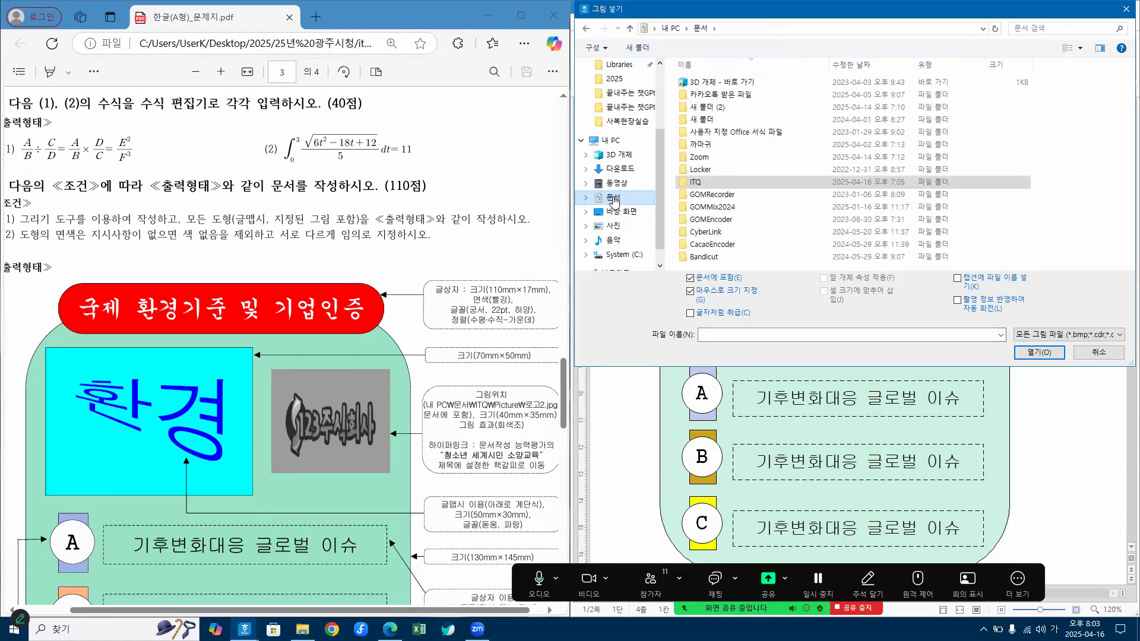
{"action": "double_click", "coordinate": [705, 184]}
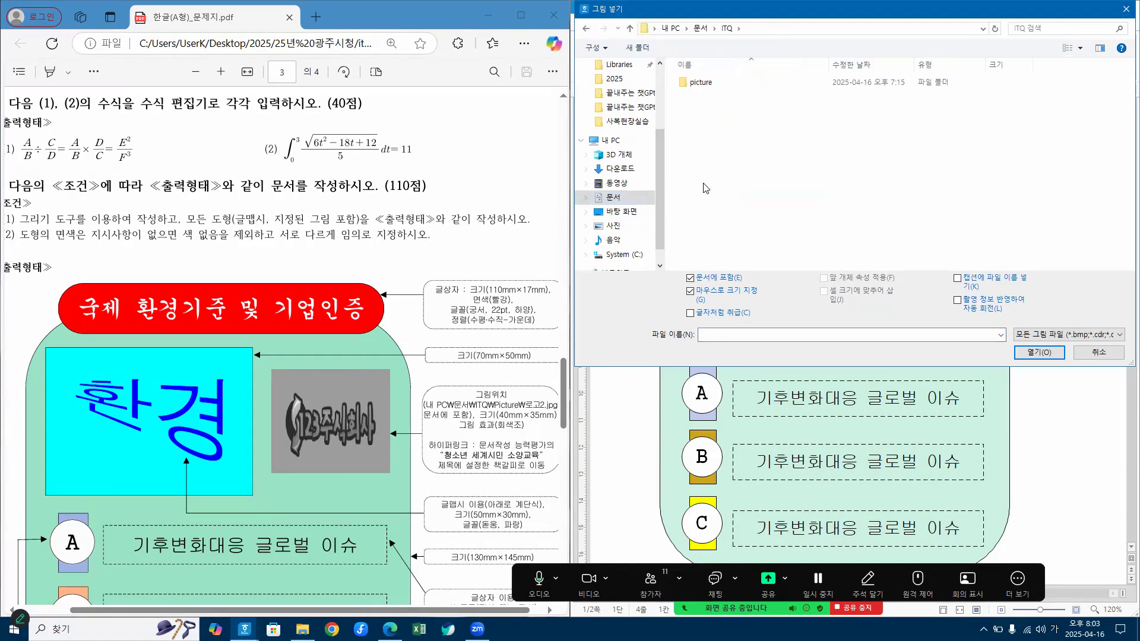
{"action": "double_click", "coordinate": [712, 82]}
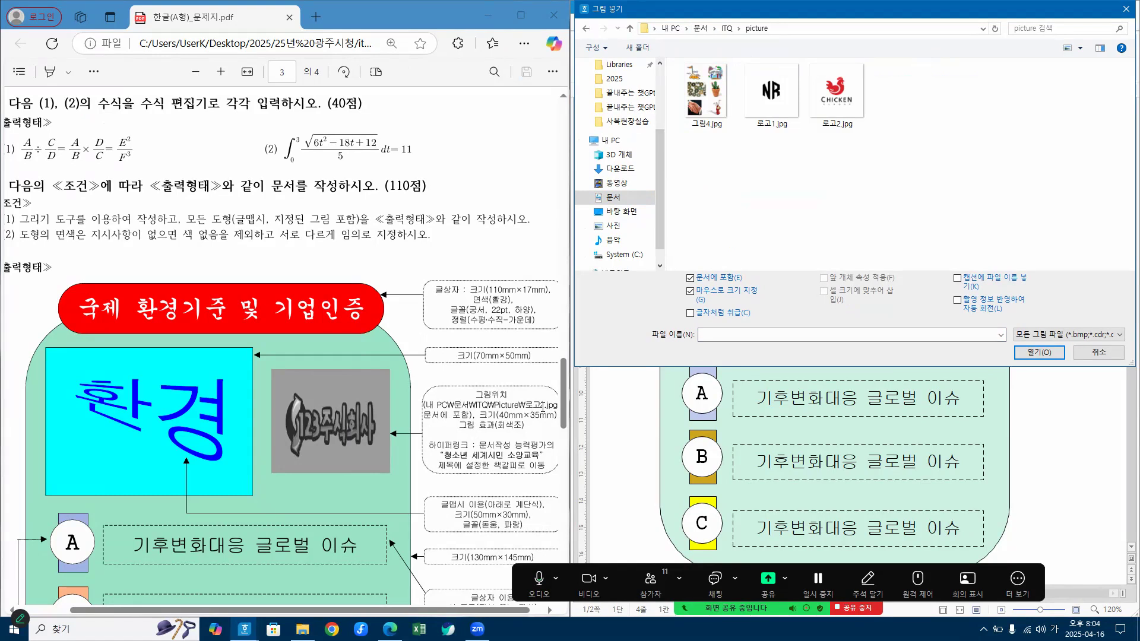
{"action": "left_click", "coordinate": [843, 96]}
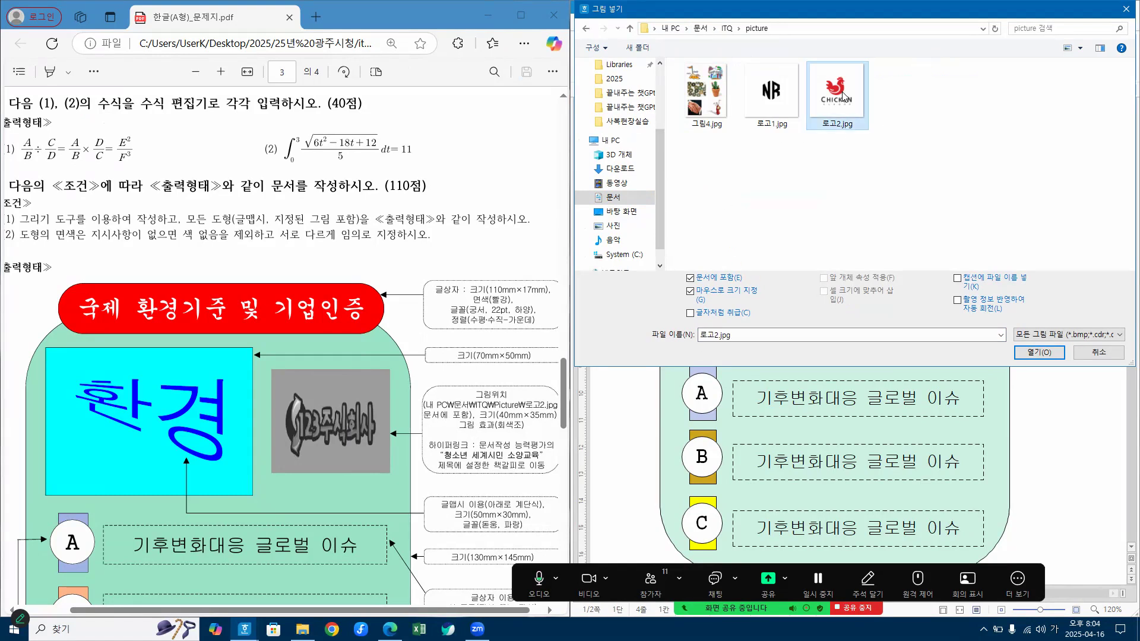
{"action": "left_click", "coordinate": [1044, 354]}
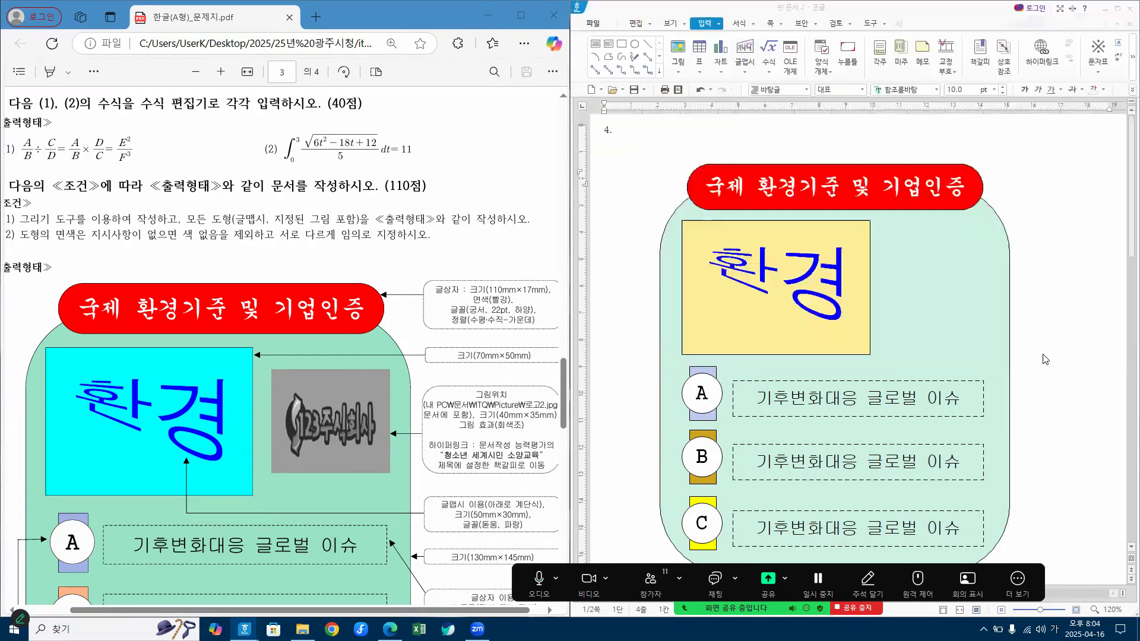
{"action": "left_click_drag", "start_coordinate": [613, 191], "coordinate": [672, 248]}
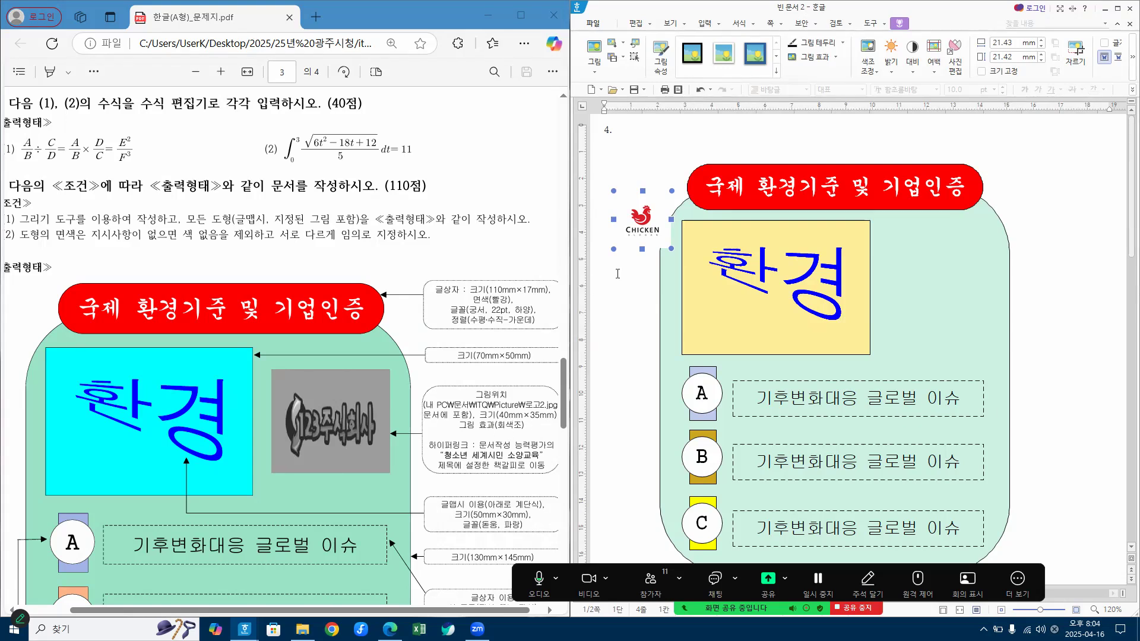
Set the logo picture's width and height to 40 mm each and its wrapping to in front of text.
{"action": "double_click", "coordinate": [646, 226]}
{"action": "double_click", "coordinate": [835, 187]}
{"action": "type", "text": "4"}
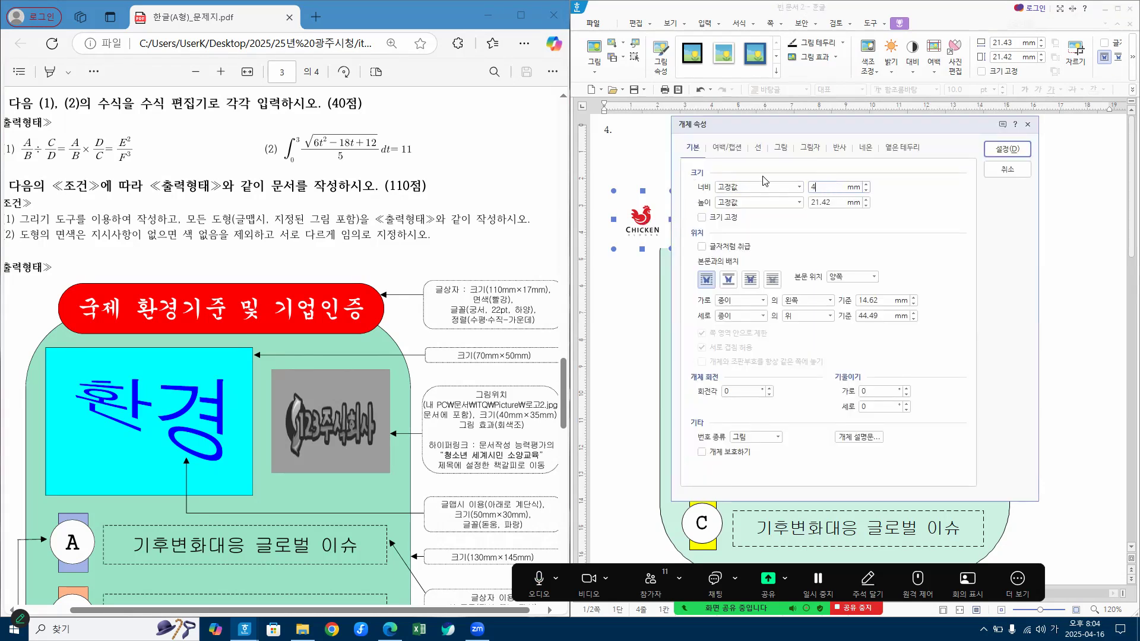
{"action": "type", "text": "0"}
{"action": "key", "text": "Tab"}
{"action": "type", "text": "40"}
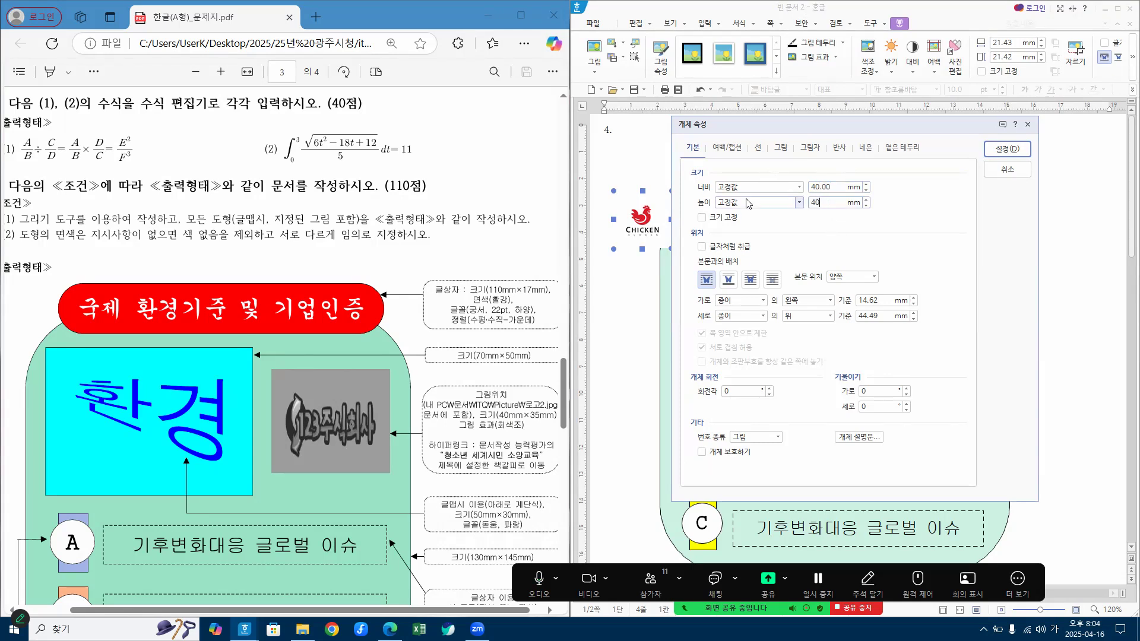
{"action": "left_click", "coordinate": [751, 280]}
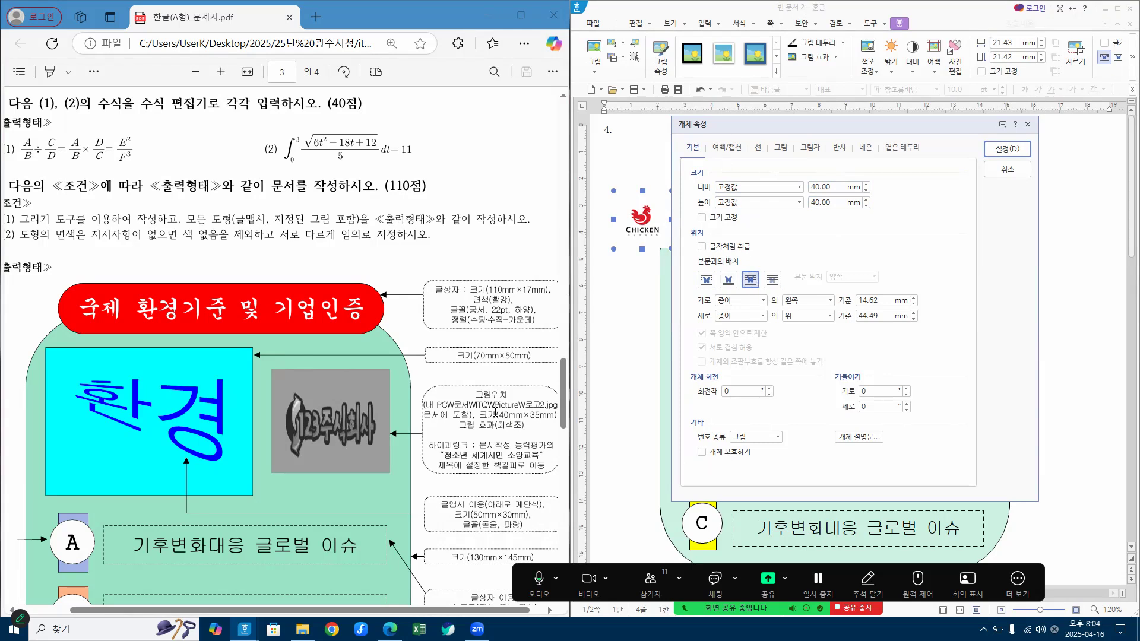
Apply the 회색조 picture effect to the logo and move it to the right of the yellow 환경 box.
{"action": "left_click", "coordinate": [781, 148]}
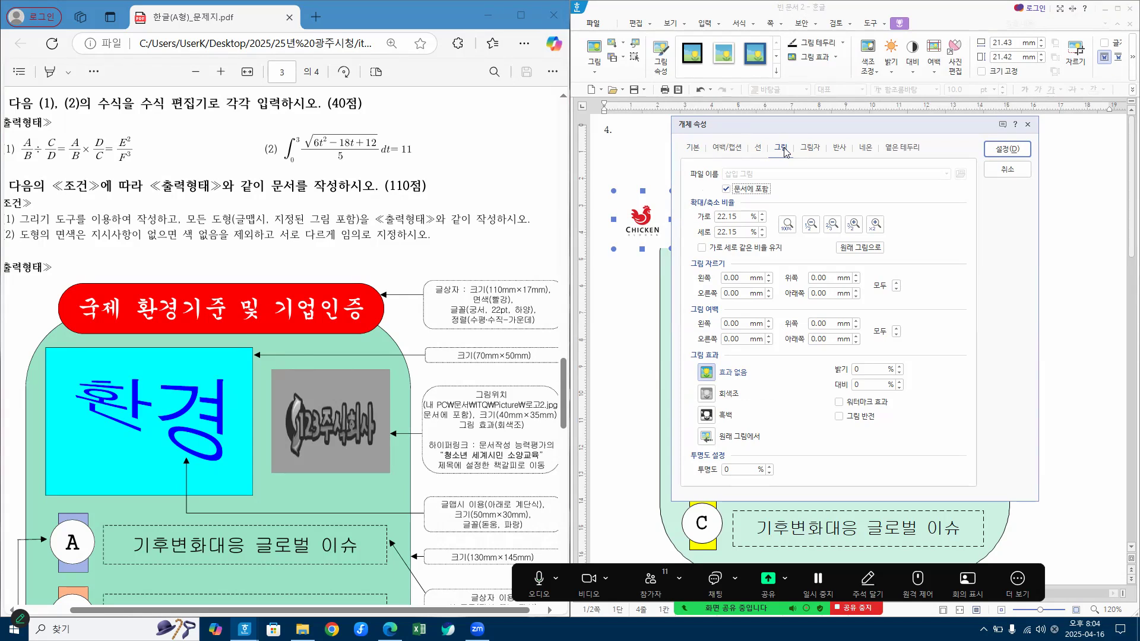
{"action": "left_click", "coordinate": [732, 397]}
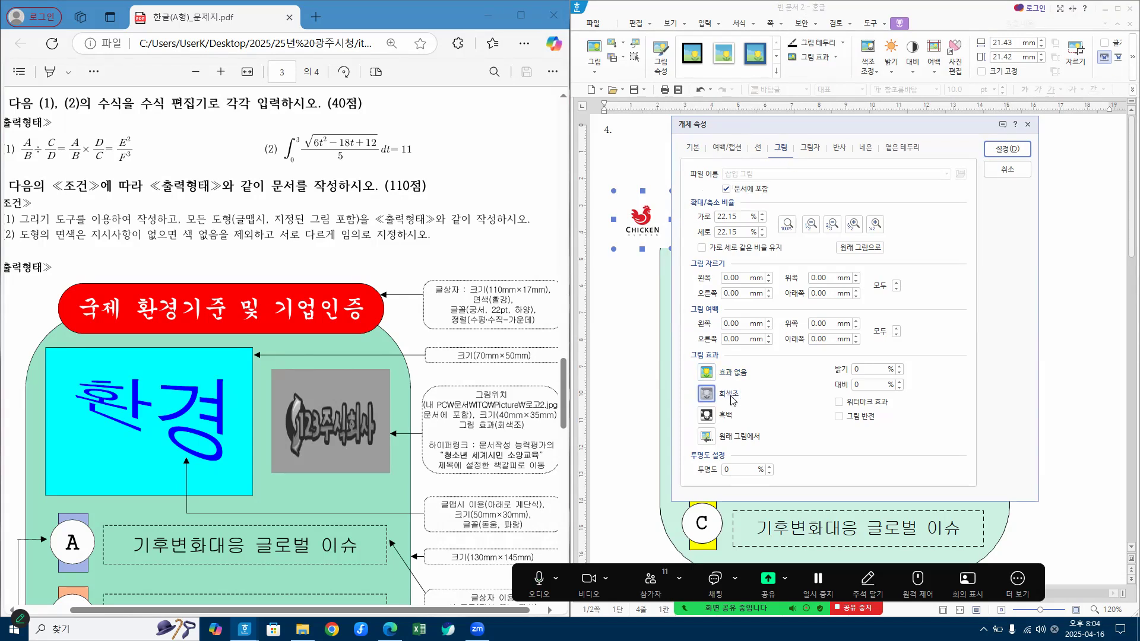
{"action": "left_click", "coordinate": [1000, 149]}
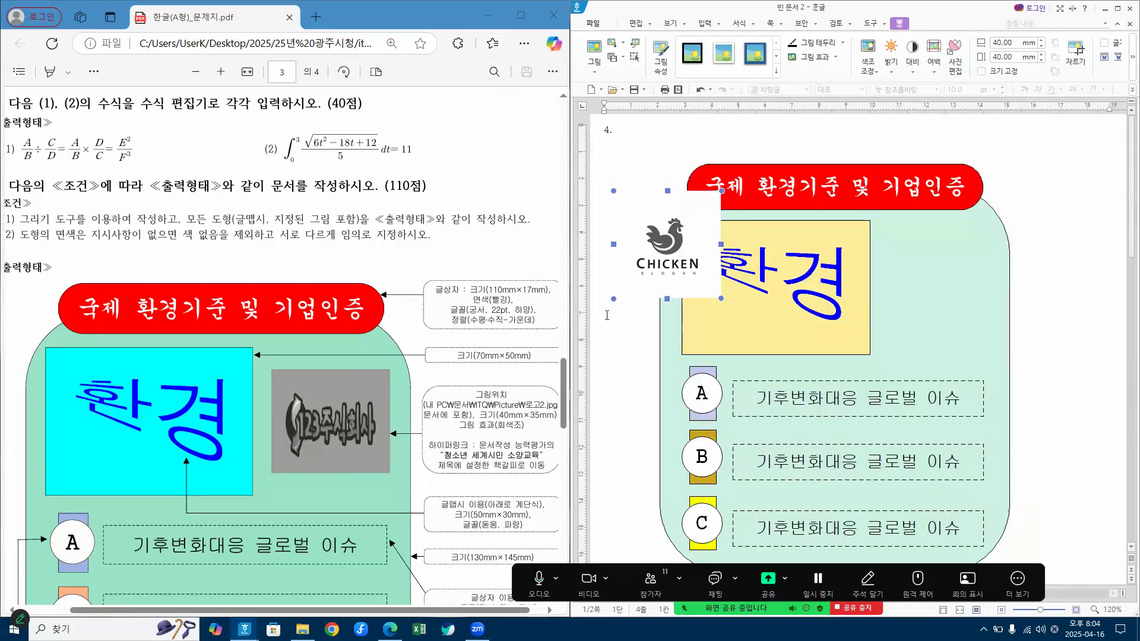
{"action": "left_click_drag", "start_coordinate": [655, 252], "coordinate": [926, 295]}
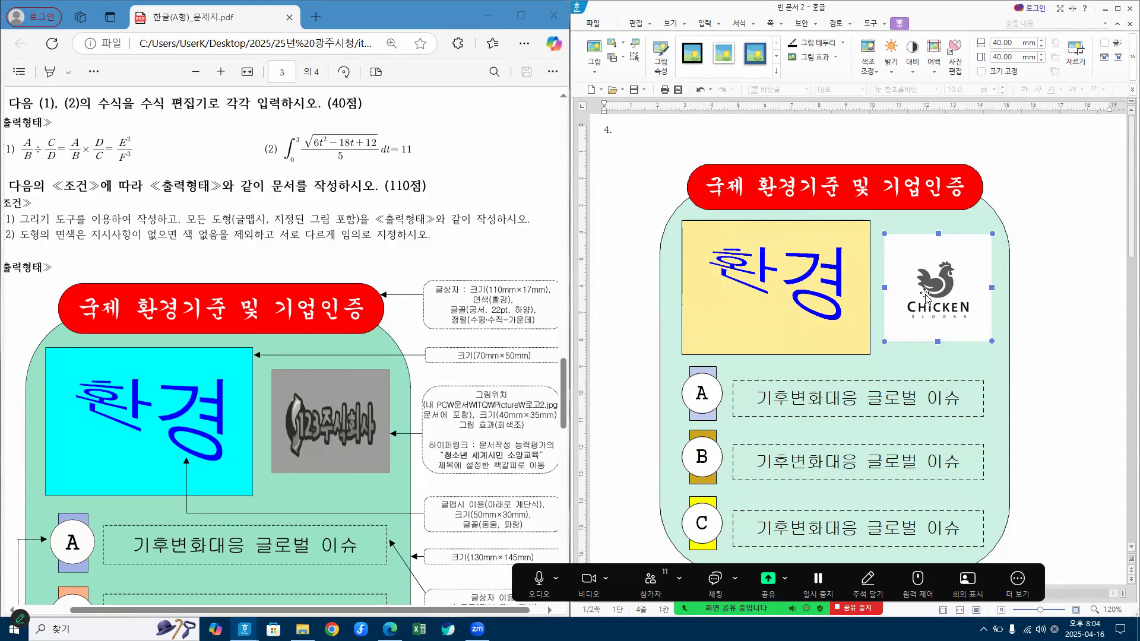
{"action": "left_click", "coordinate": [1075, 308]}
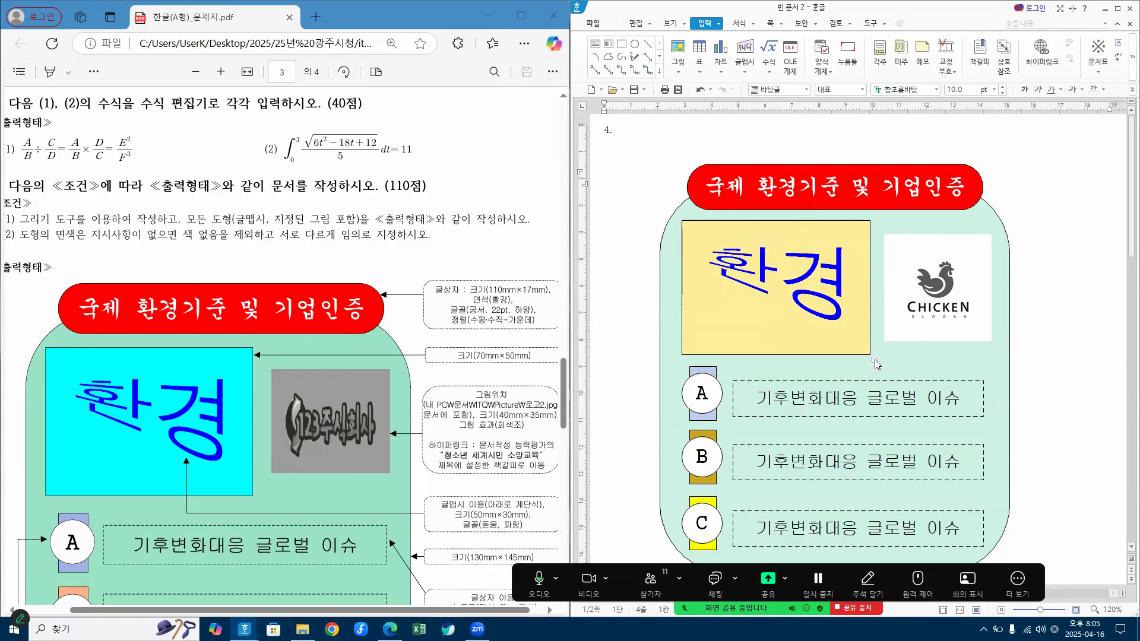
Place the cursor at the start of the document's second page and bring up page 4 of the question PDF.
{"action": "scroll", "coordinate": [1037, 374], "scroll_direction": "down", "scroll_amount": 10}
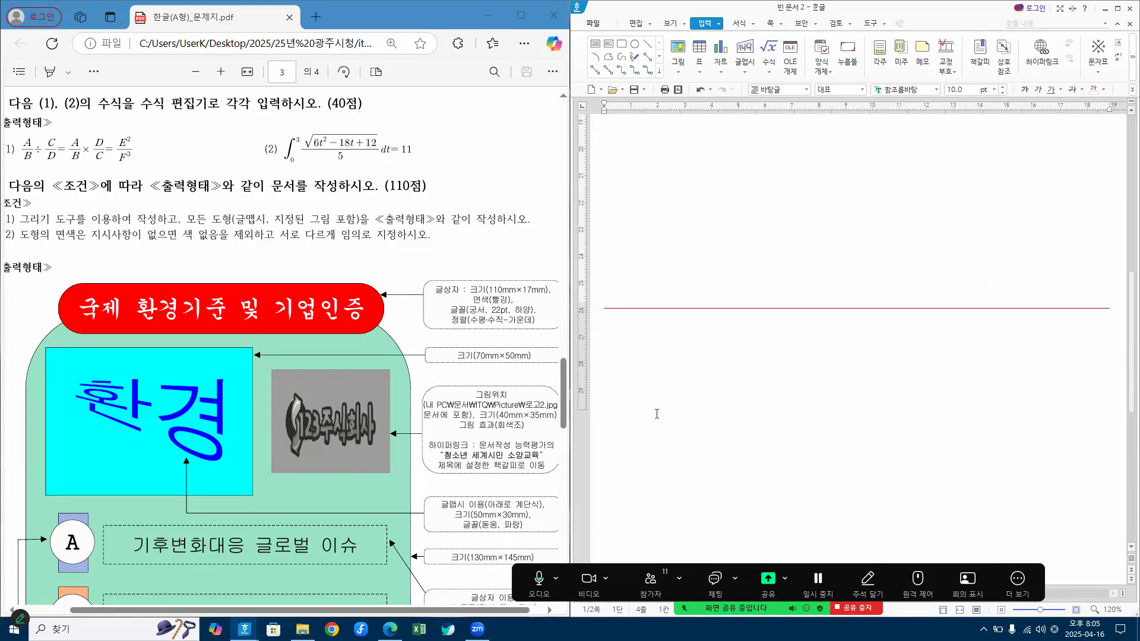
{"action": "left_click", "coordinate": [651, 331]}
{"action": "scroll", "coordinate": [457, 394], "scroll_direction": "down", "scroll_amount": 6}
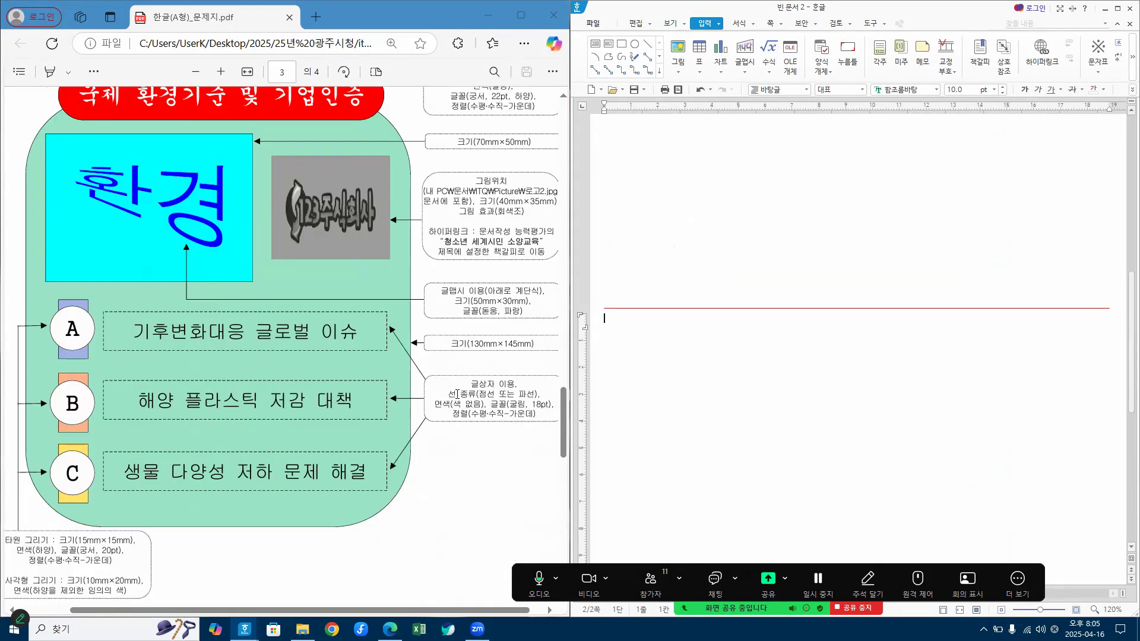
{"action": "scroll", "coordinate": [457, 394], "scroll_direction": "down", "scroll_amount": 6}
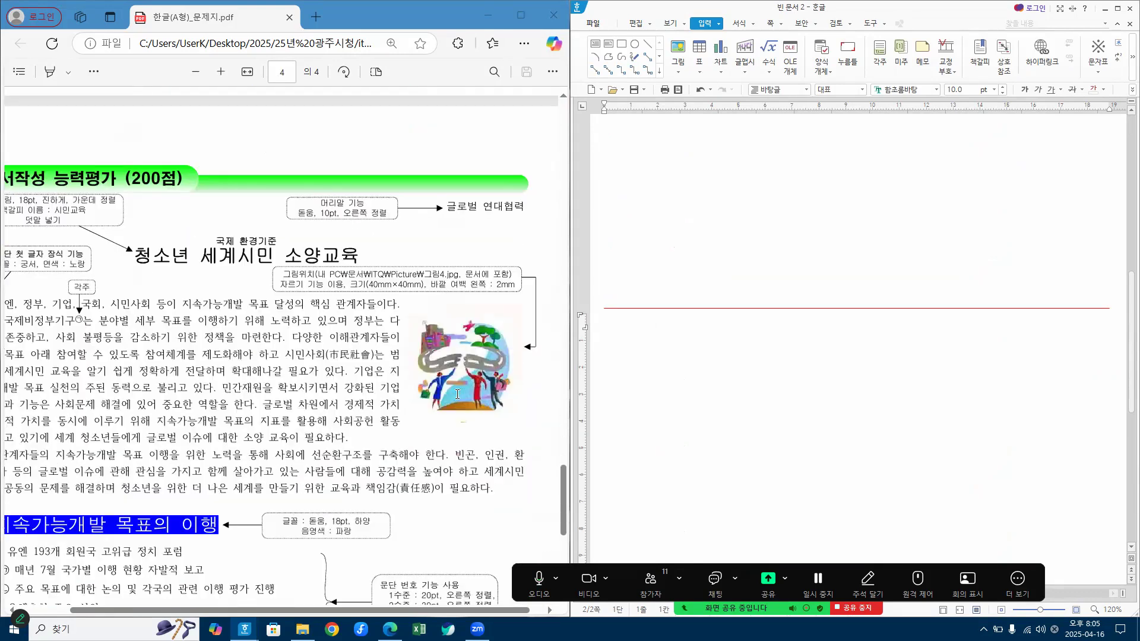
Enter the title 청소년 세계시민 소양교육 on the first line of the document's second page.
{"action": "left_click_drag", "start_coordinate": [378, 611], "coordinate": [291, 599]}
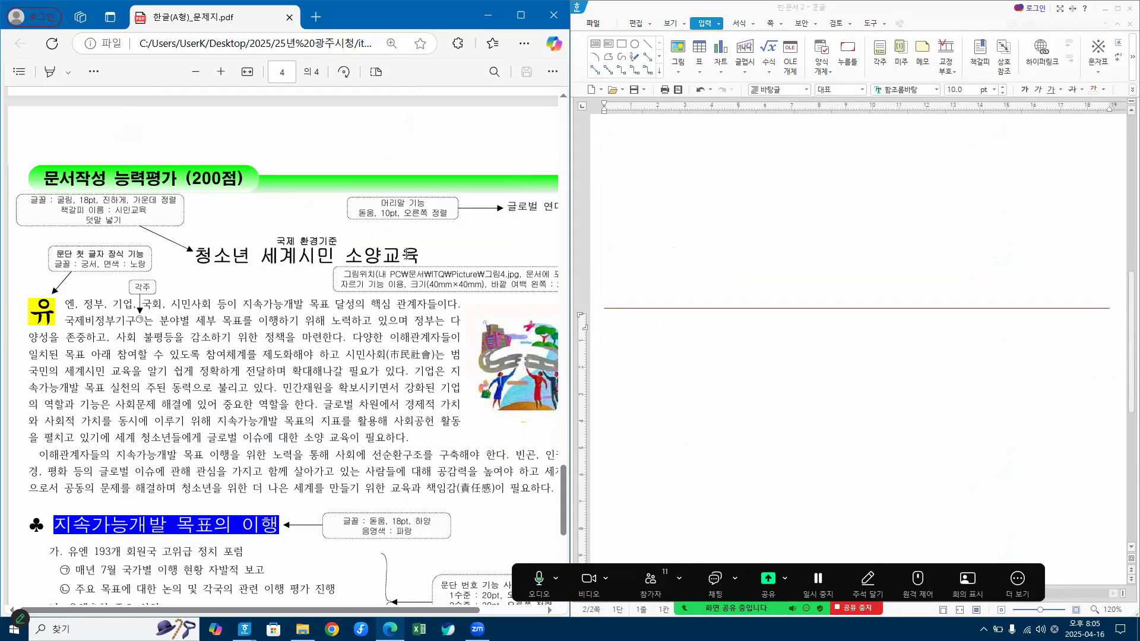
{"action": "left_click", "coordinate": [705, 336]}
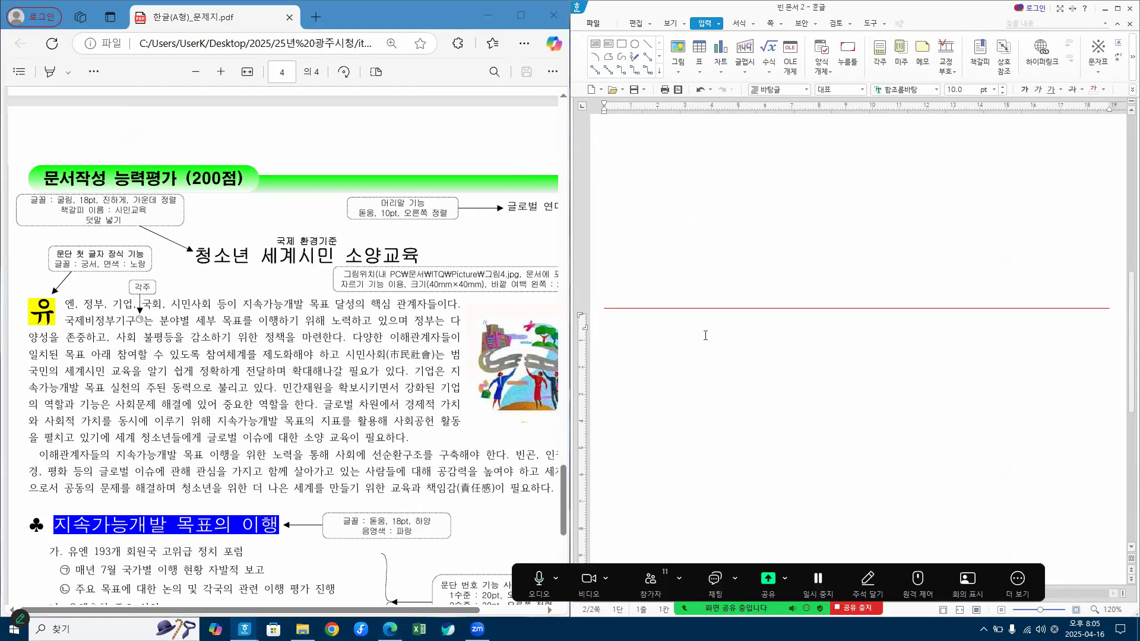
{"action": "type", "text": "cjdt"}
{"action": "key", "text": "BackSpace"}
{"action": "key", "text": "BackSpace"}
{"action": "key", "text": "BackSpace"}
{"action": "key", "text": "BackSpace"}
{"action": "type", "text": "청소년 ㅅ"}
{"action": "type", "text": "ㅔ겟"}
{"action": "type", "text": "시민 소양"}
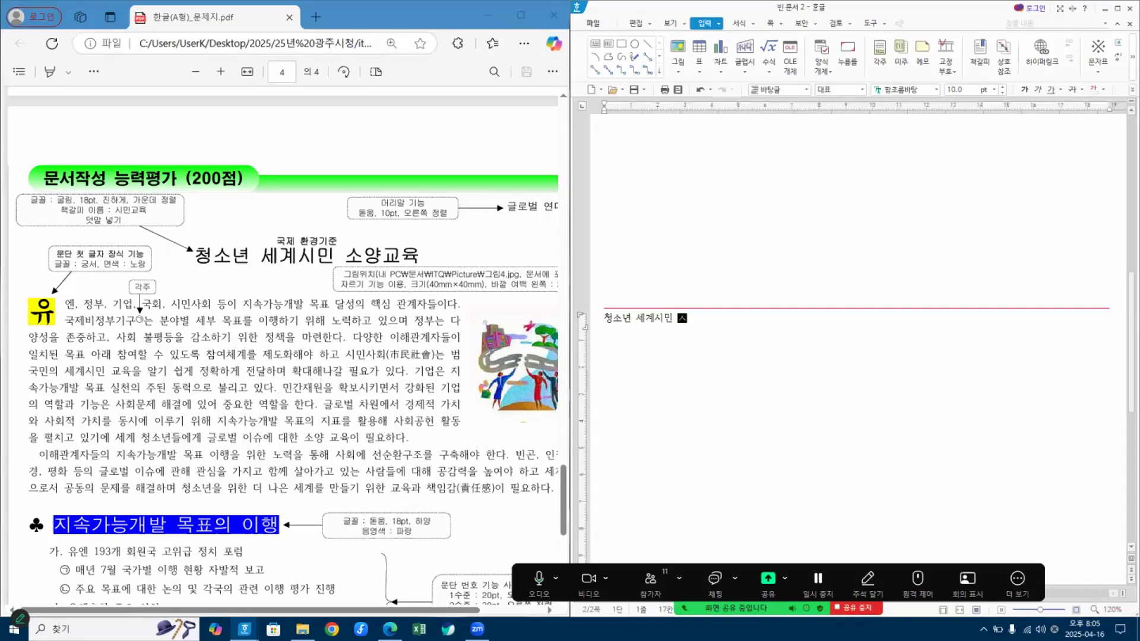
{"action": "type", "text": "ㄱㅛ육"}
Look over the page 4 question's body and headings, and return to the drawing on the document's first page.
{"action": "scroll", "coordinate": [293, 361], "scroll_direction": "down", "scroll_amount": 6}
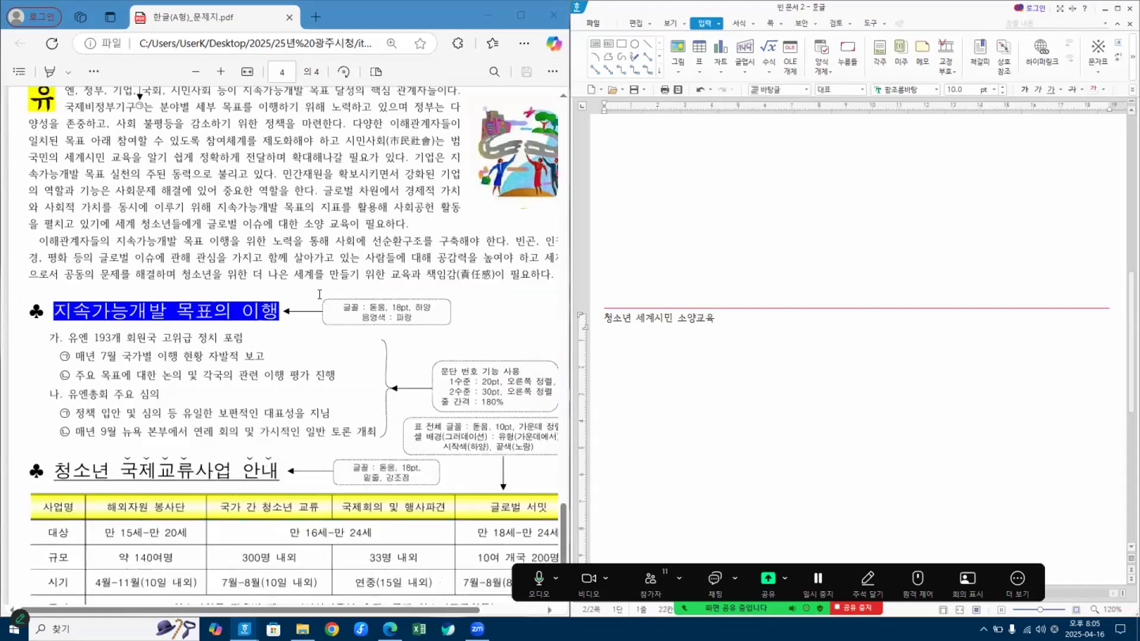
{"action": "scroll", "coordinate": [324, 299], "scroll_direction": "up", "scroll_amount": 5}
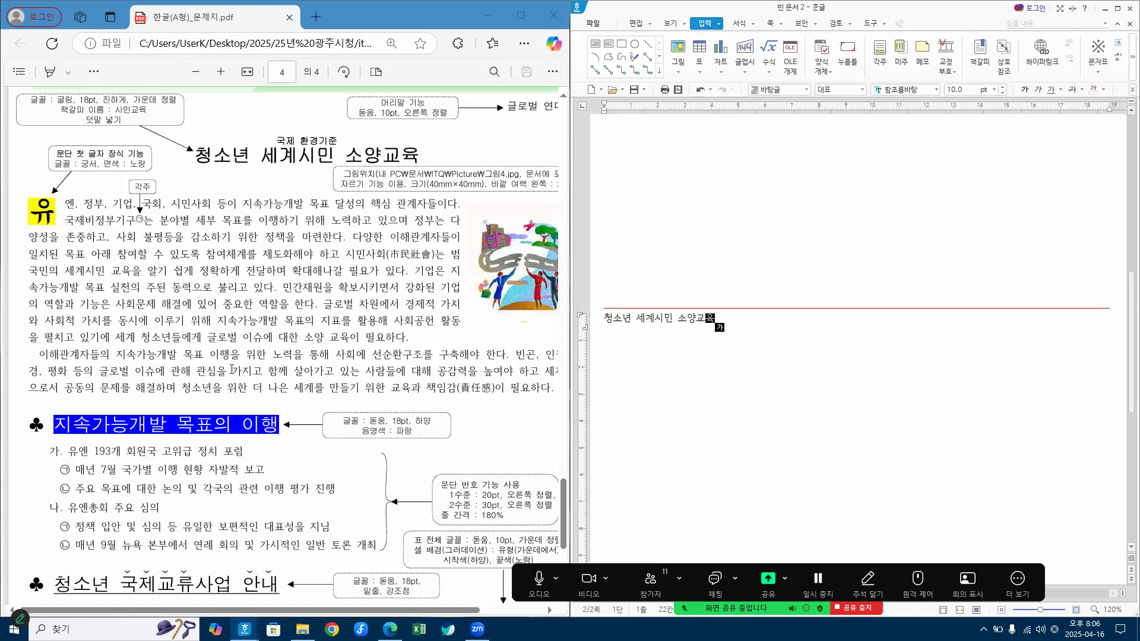
{"action": "left_click", "coordinate": [906, 242]}
{"action": "scroll", "coordinate": [467, 199], "scroll_direction": "up", "scroll_amount": 10}
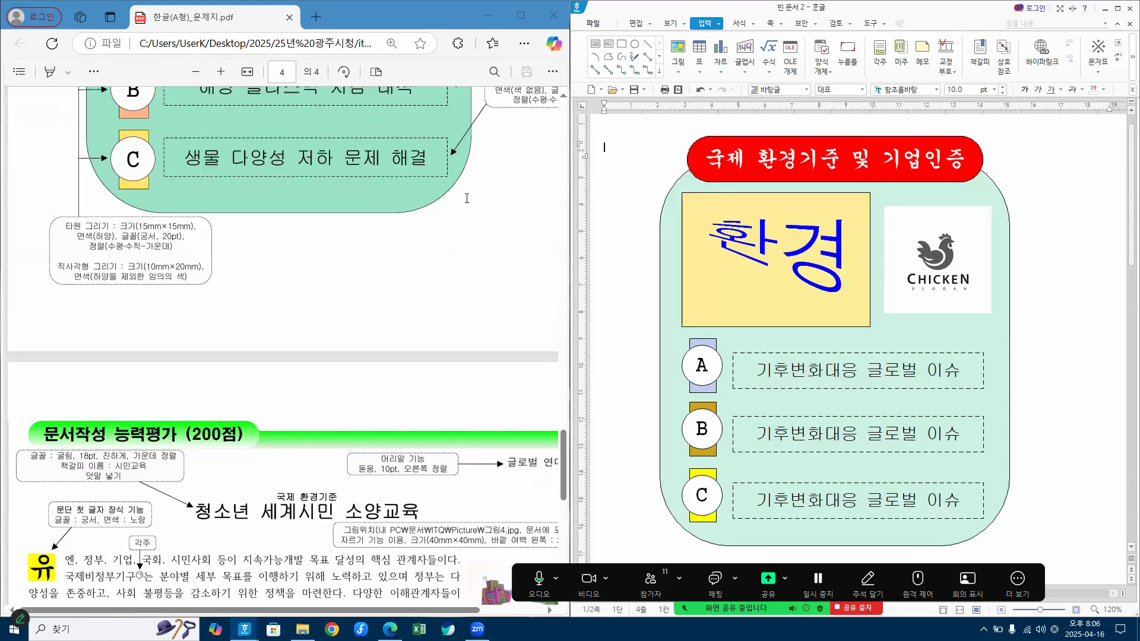